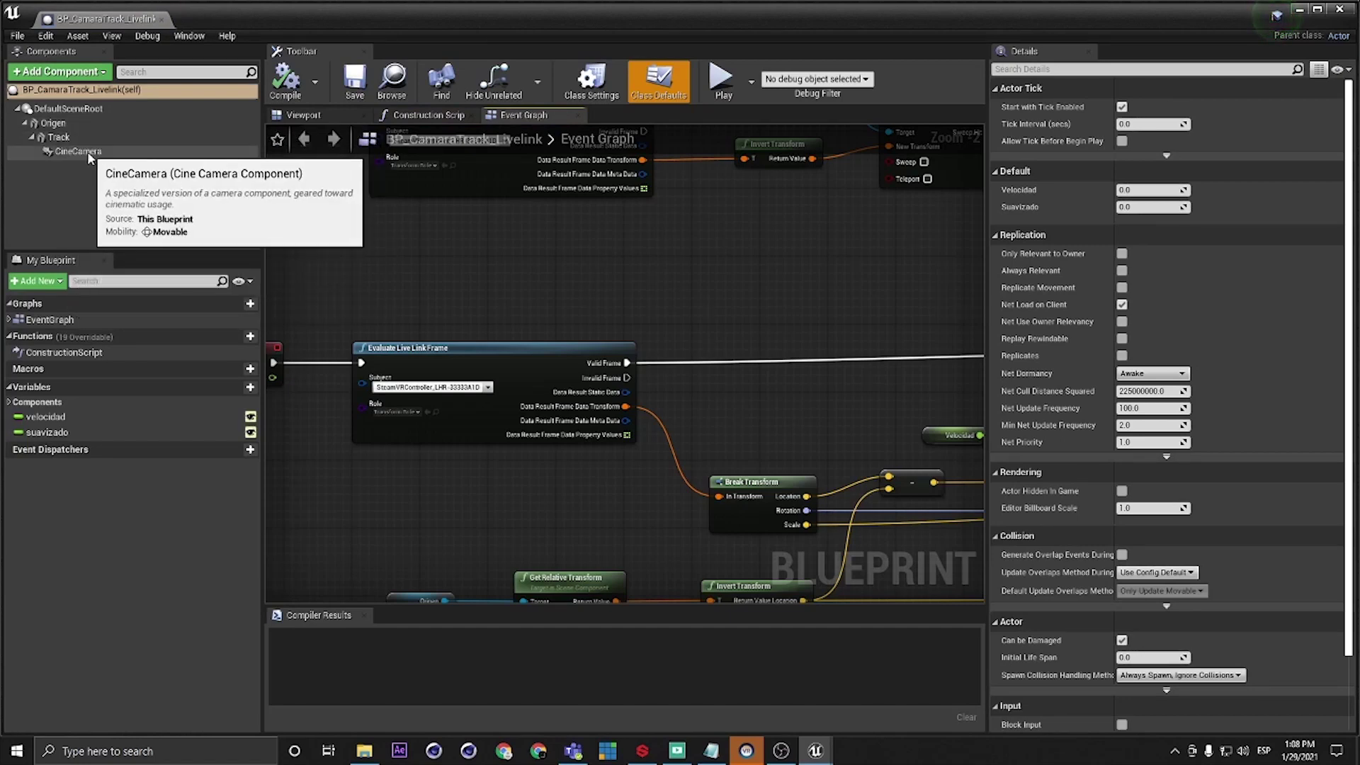
Step: Play the tunnel level to preview the tracked camera's movement, stop it, and put the viewport in game view
click(161, 19)
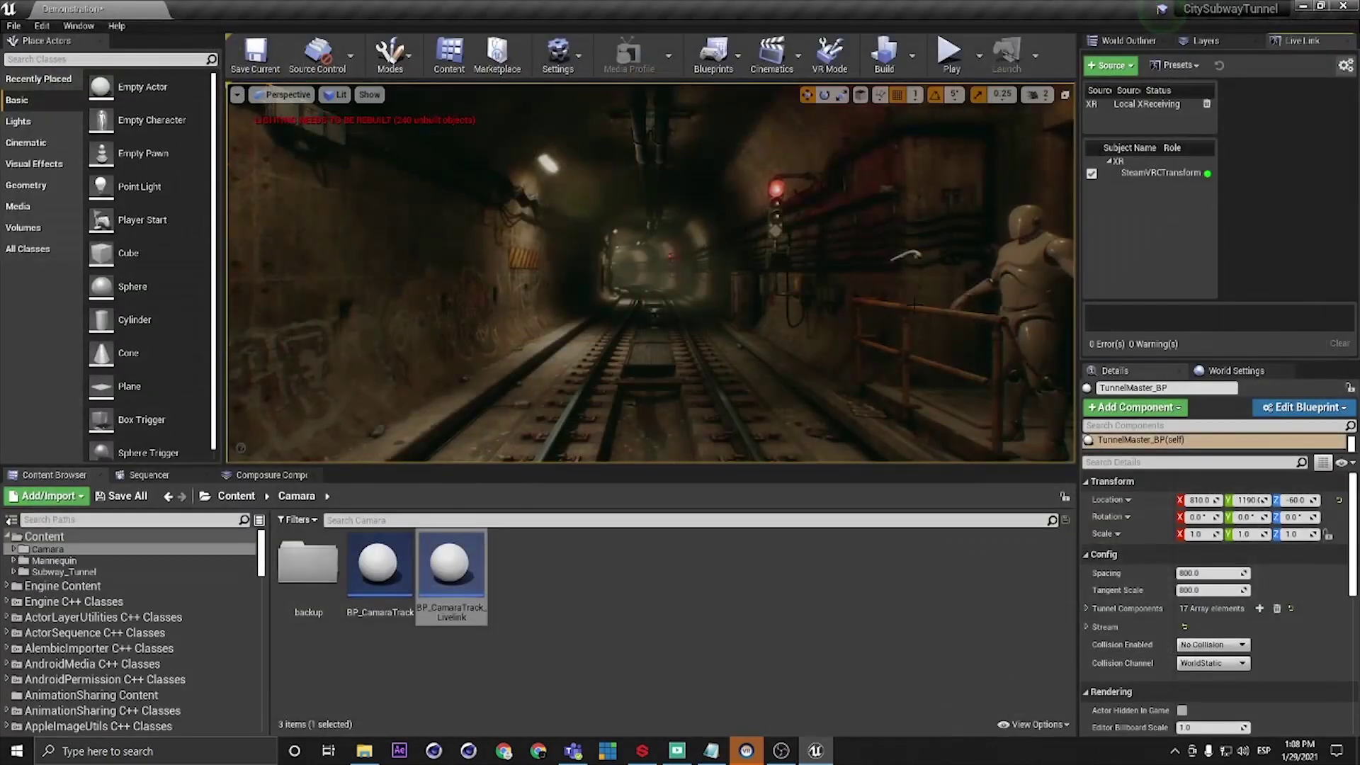
click(948, 56)
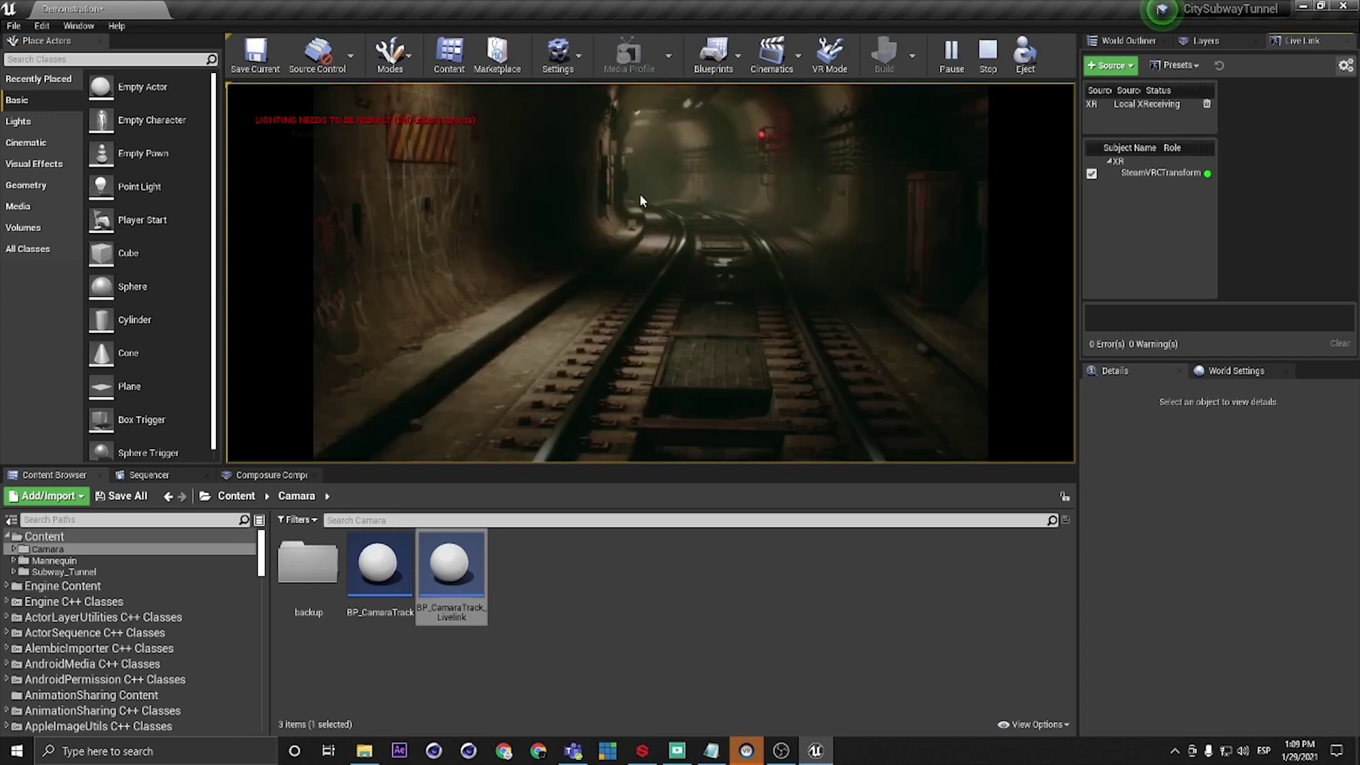
click(987, 62)
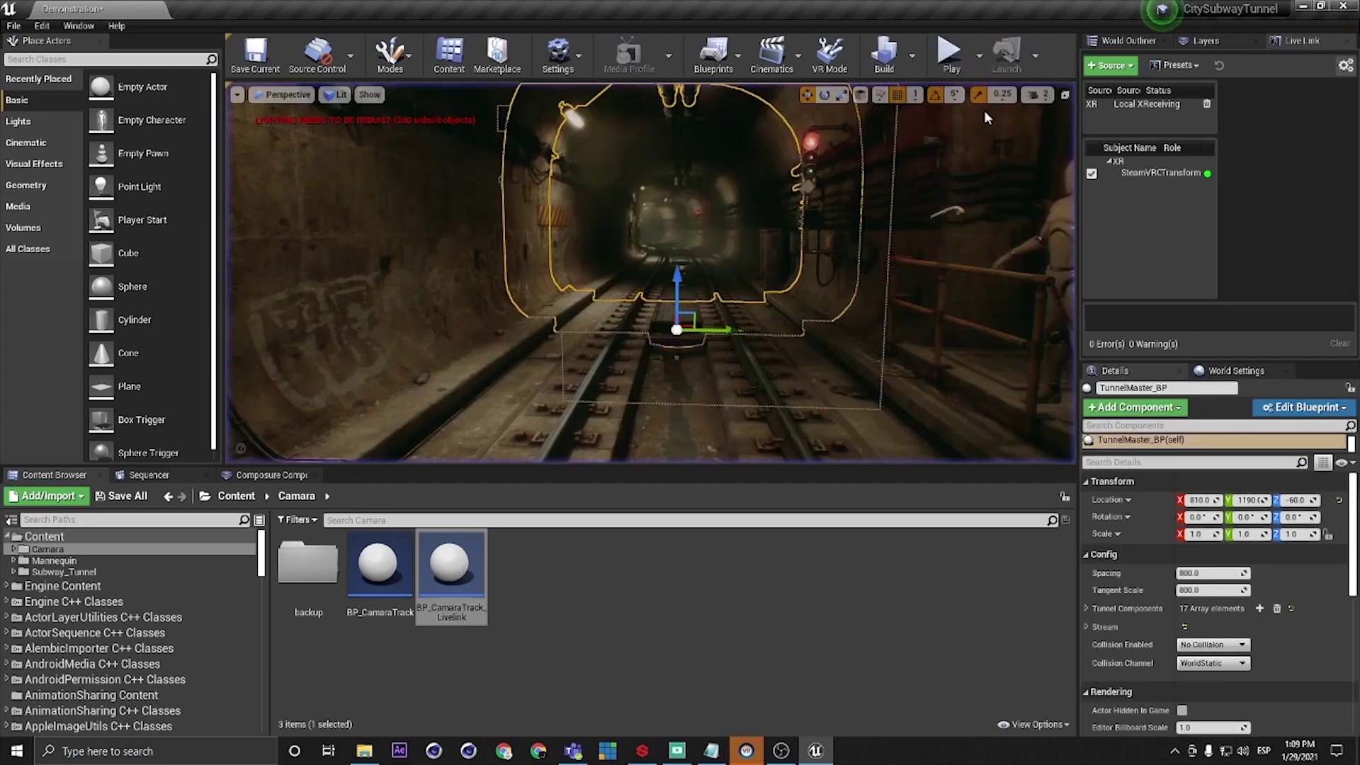
key(g)
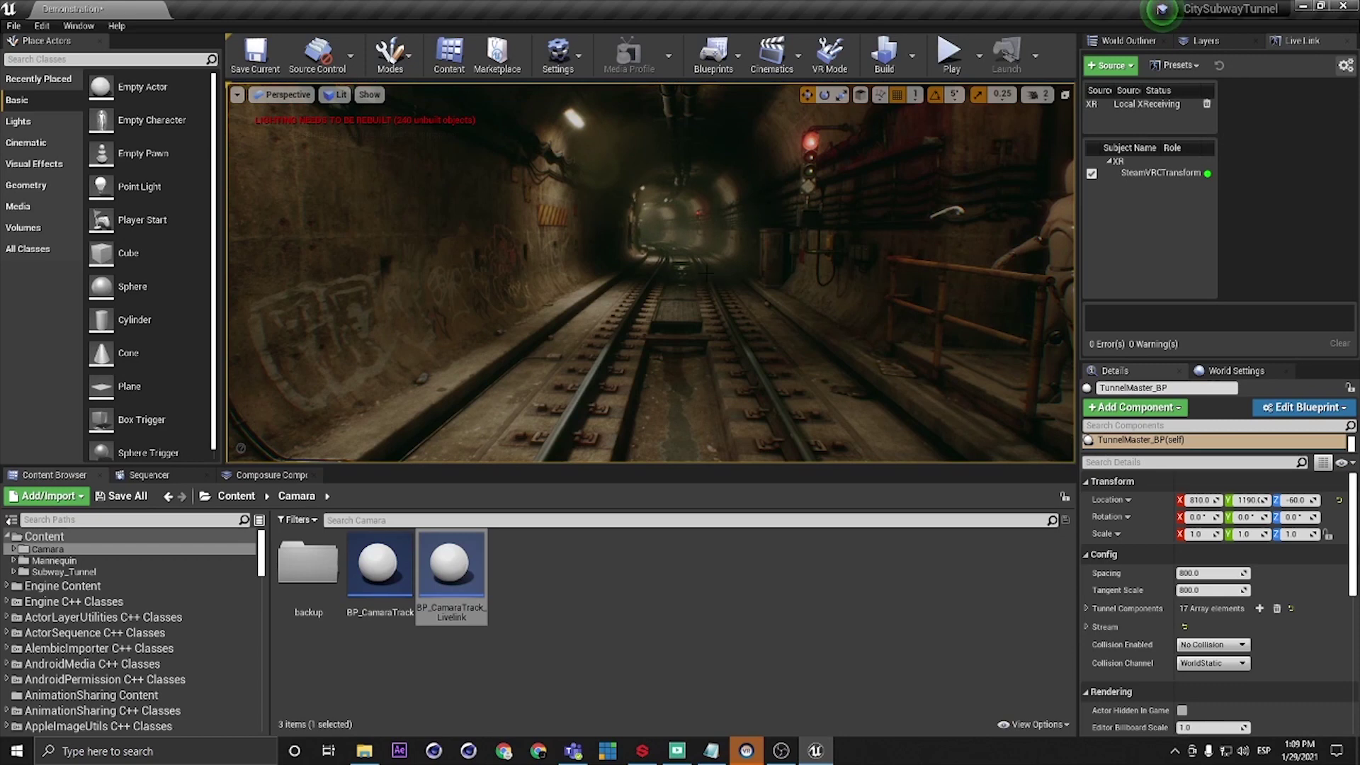
Step: Search the project's plugins for "black" and "media fram" to check that the Blackmagic and media framework plugins are enabled
click(558, 54)
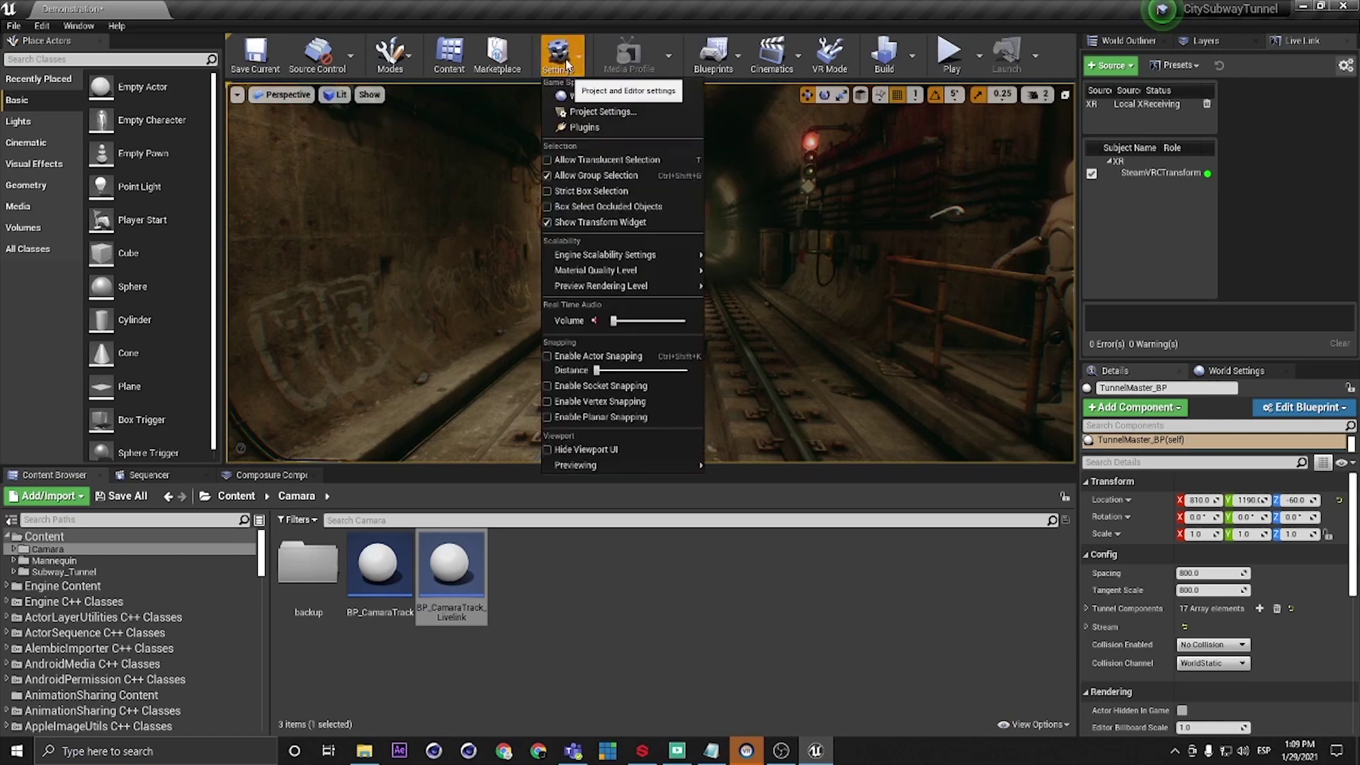
click(609, 127)
drag(1059, 142, 311, 63)
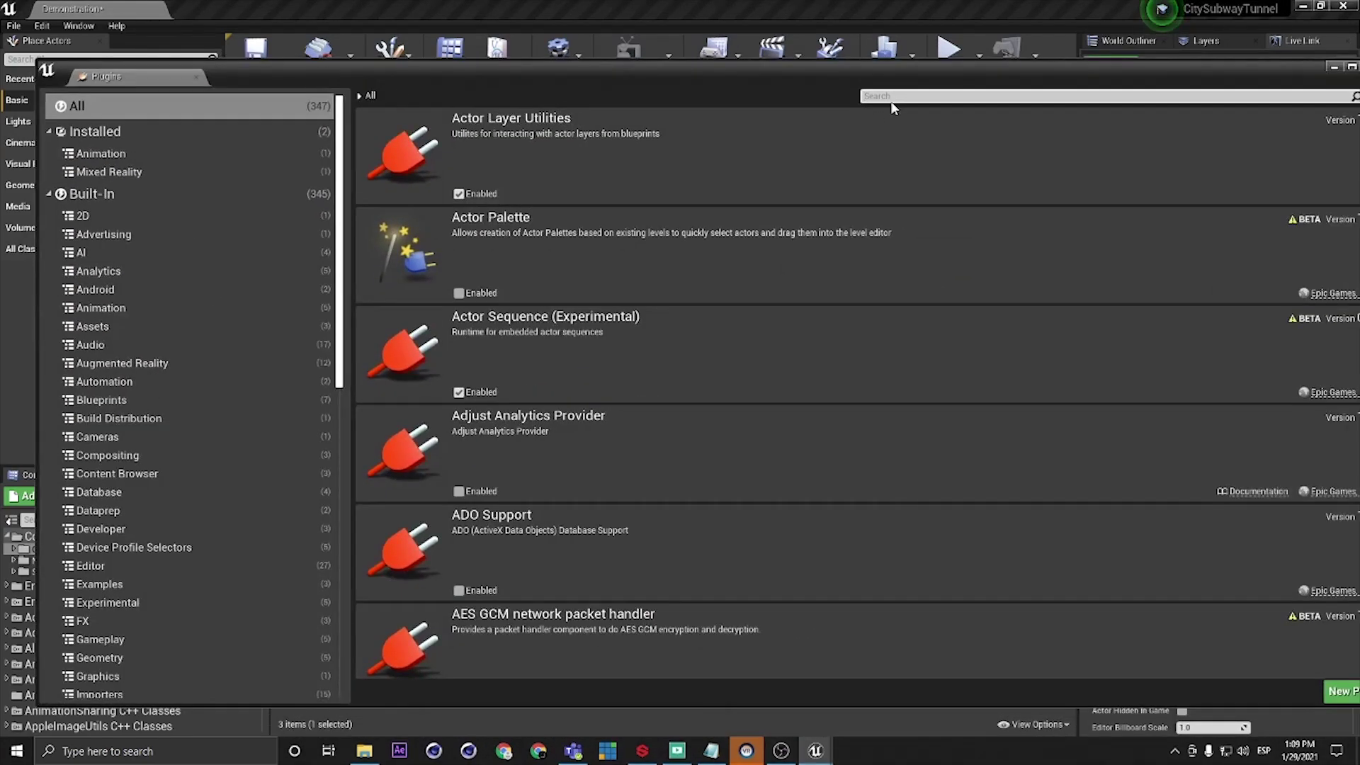
text(black)
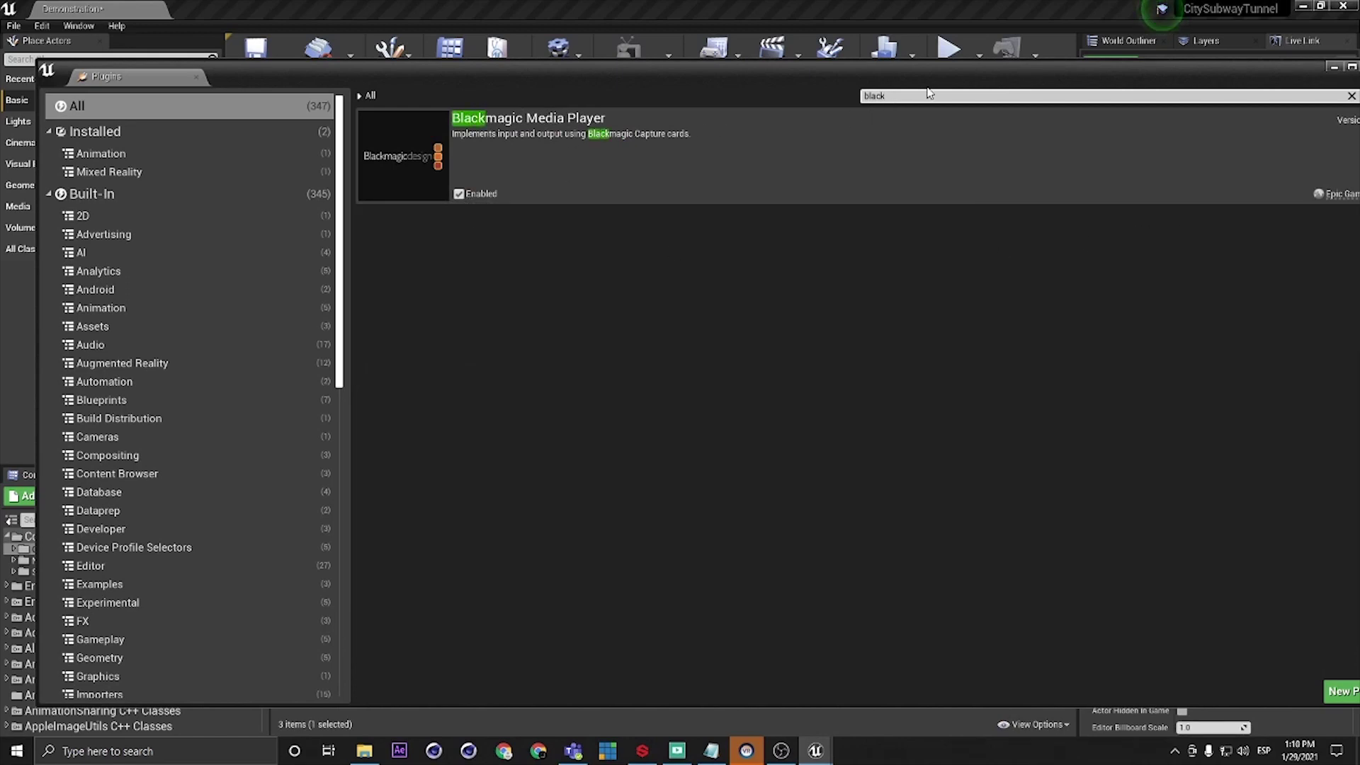
text(me)
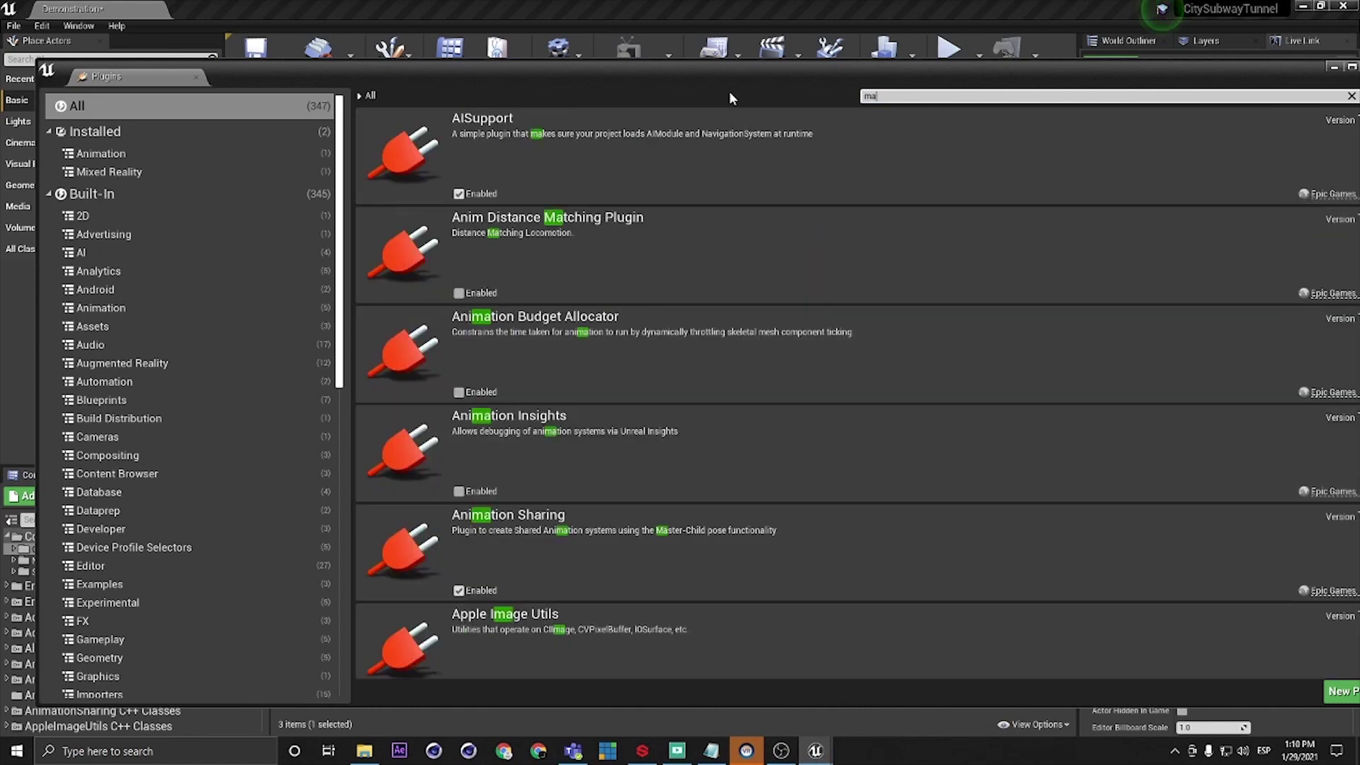
text(dia fr)
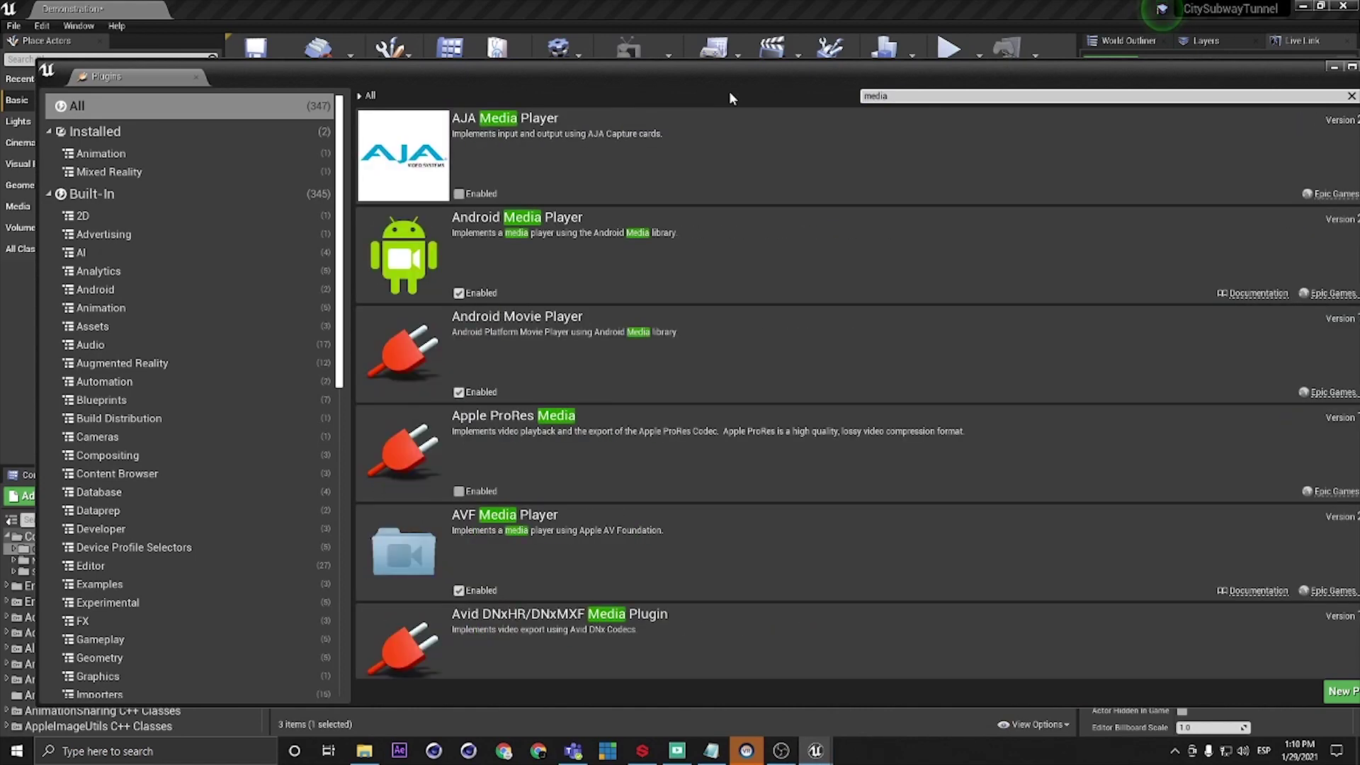
text(am)
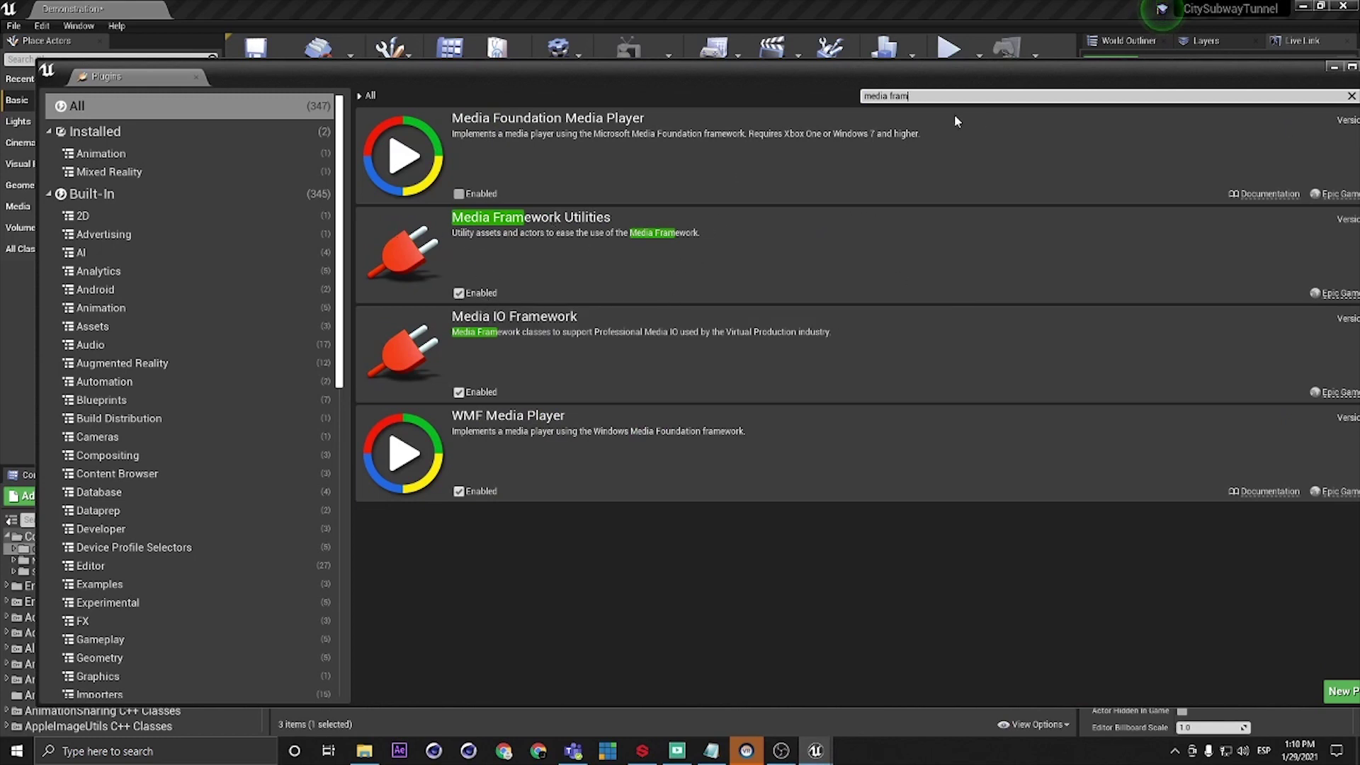
Step: Search the plugins for "composure" to check that Composure is enabled, and close the plugin list
key(ctrl+a)
text(composure)
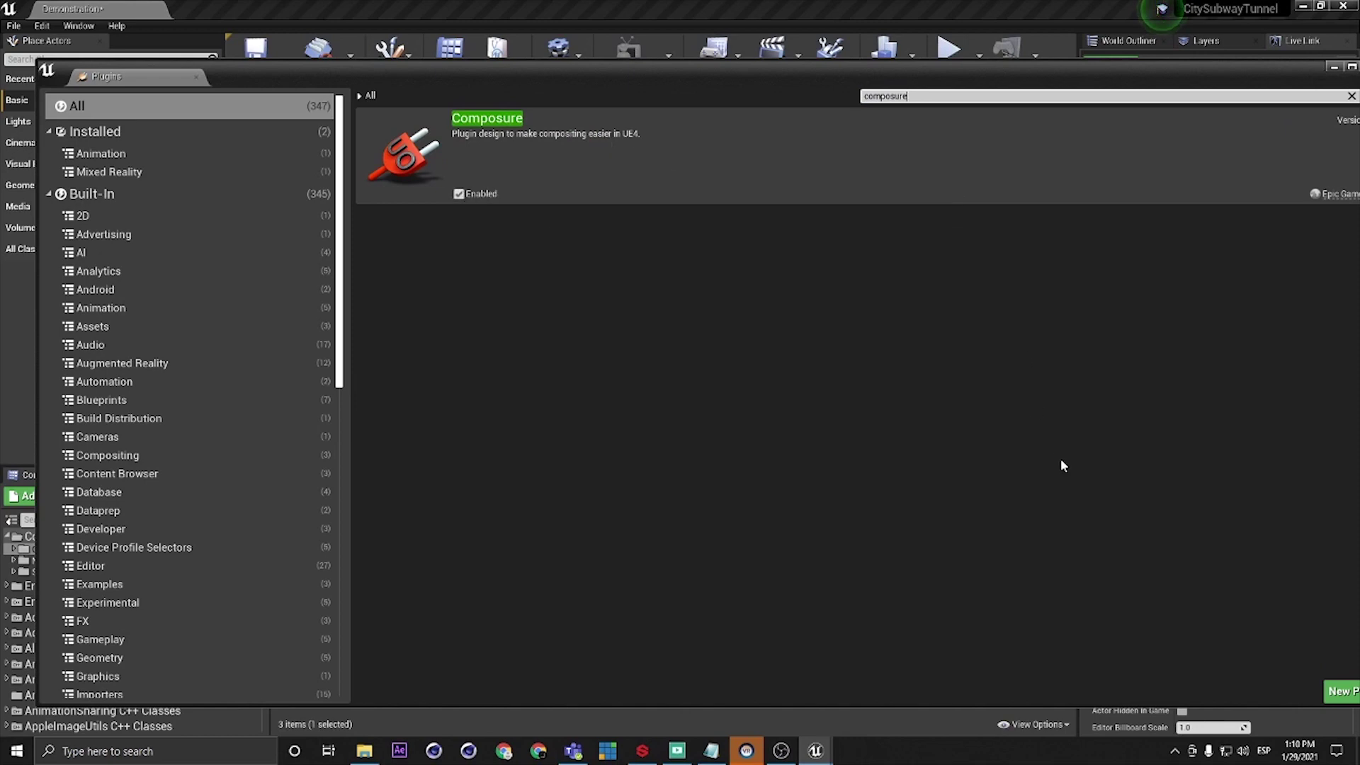
drag(997, 66, 907, 61)
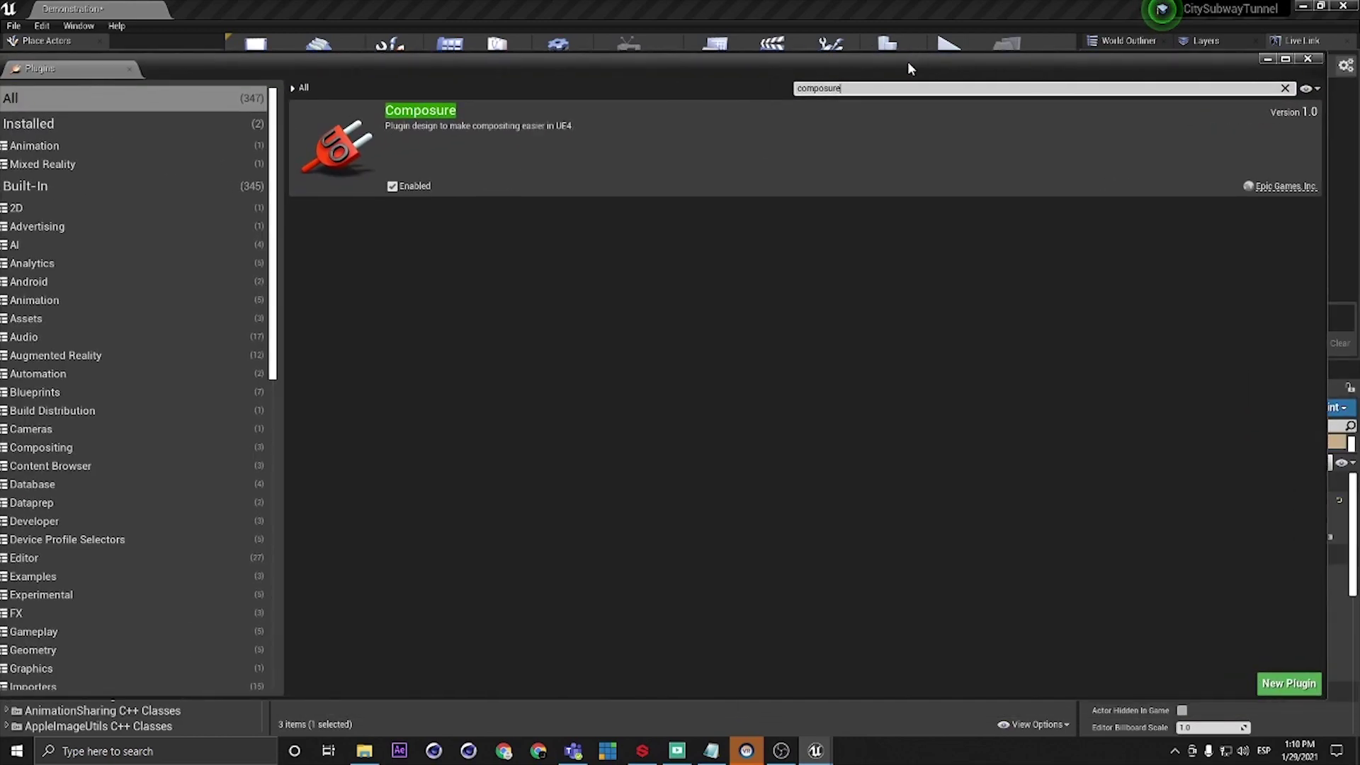
click(1308, 59)
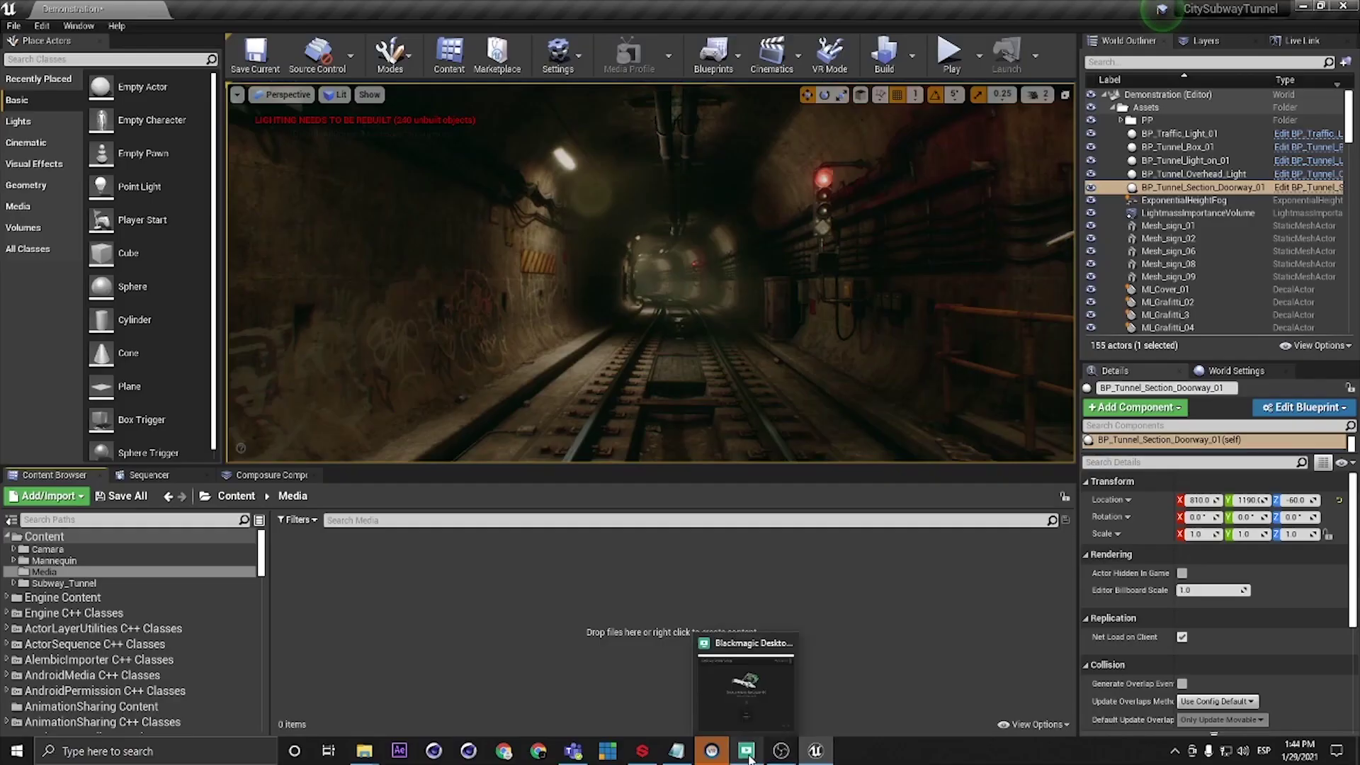
Step: Switch to Blackmagic Desktop Video Setup to check the capture card
click(749, 759)
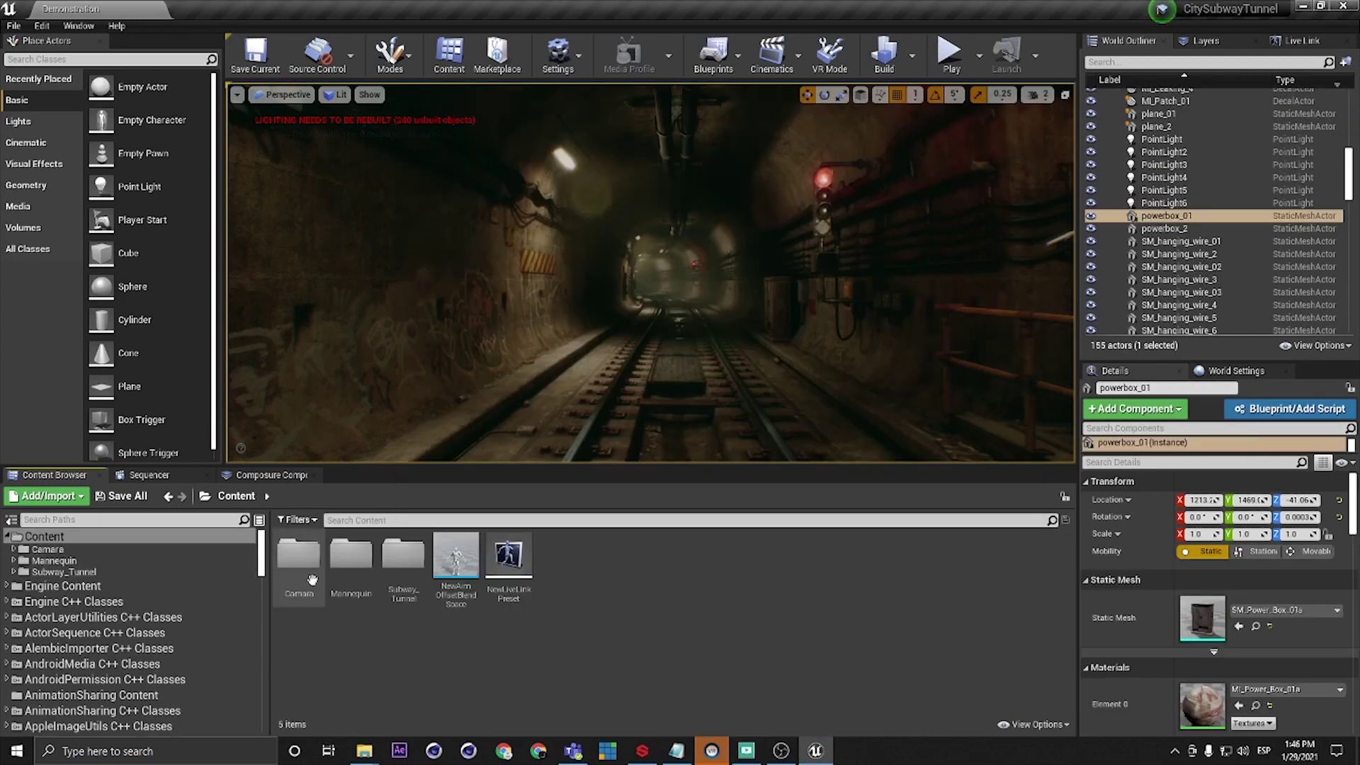
Step: Create a folder named Media in the project's Content folder and open it
right_click(619, 605)
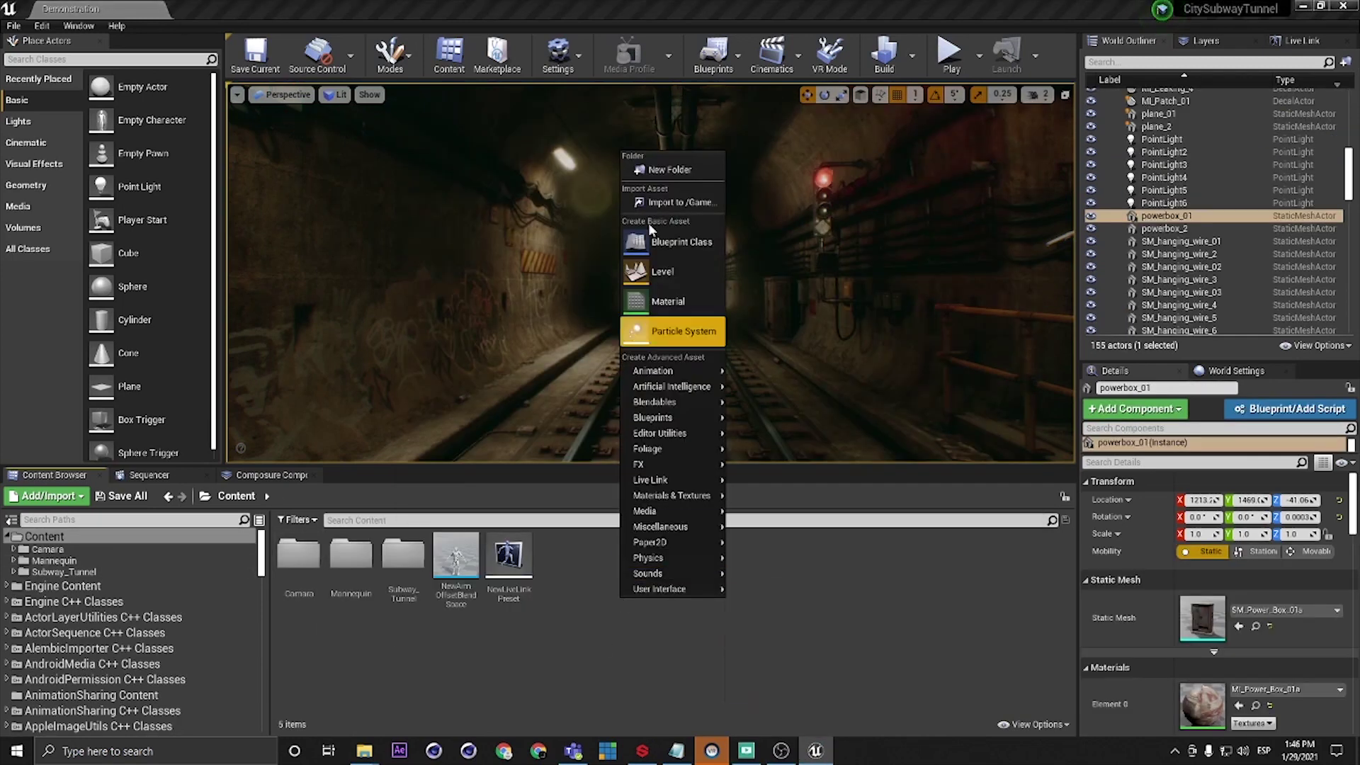
click(650, 172)
text(Medi)
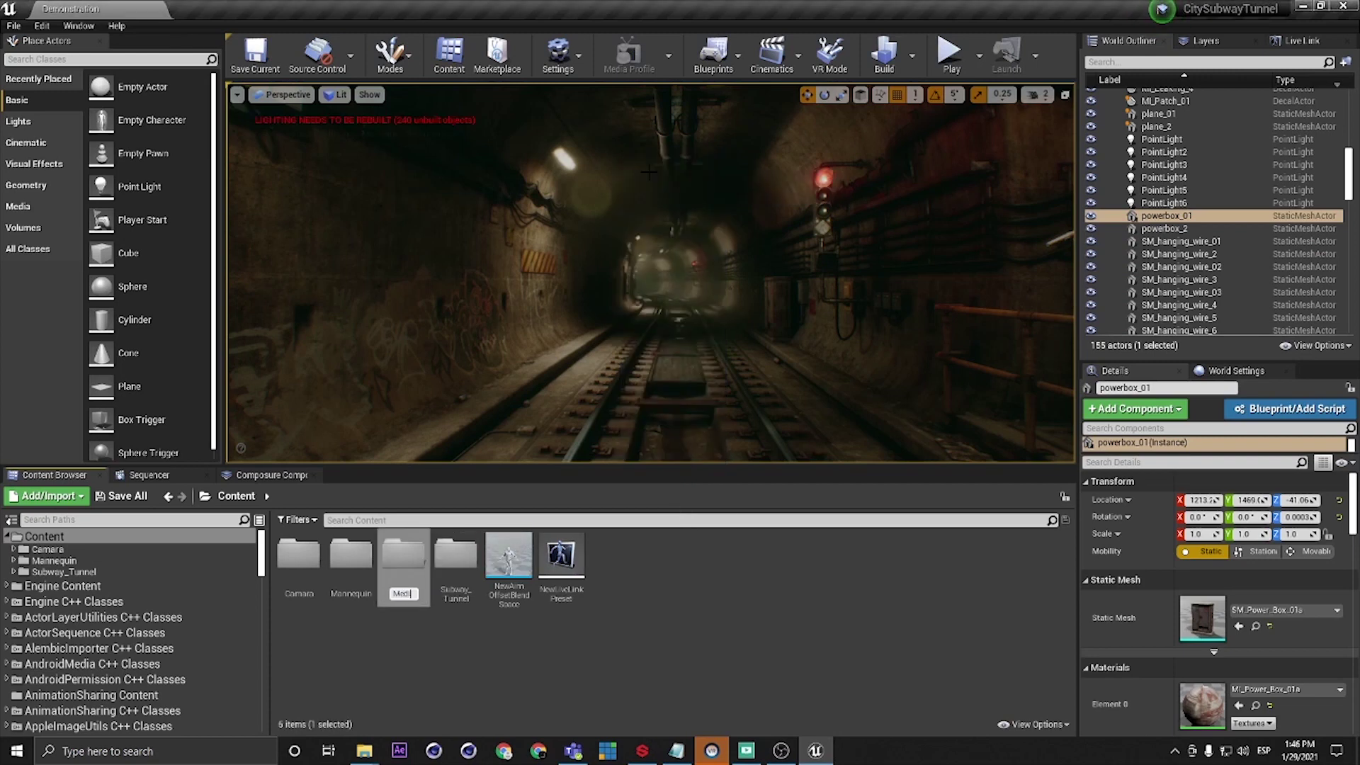
text(a)
key(Return)
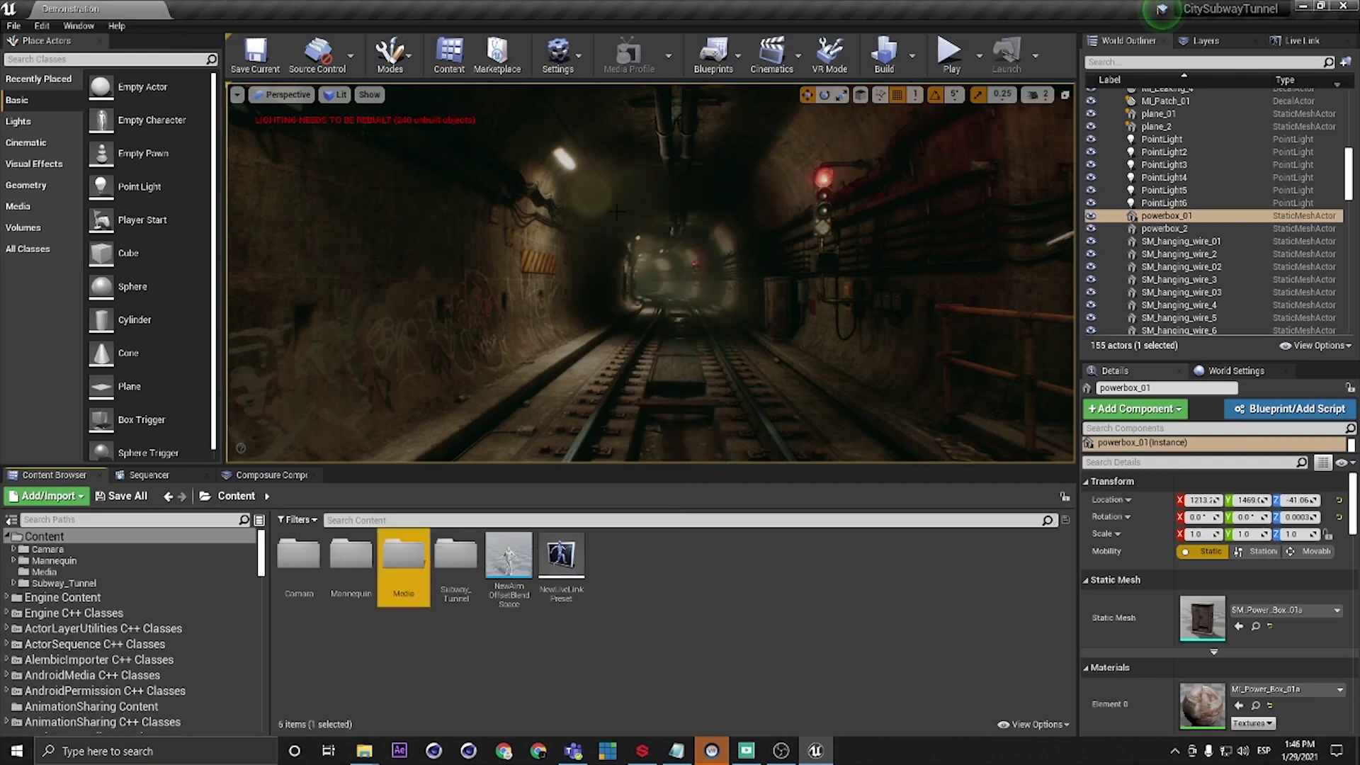
double_click(388, 558)
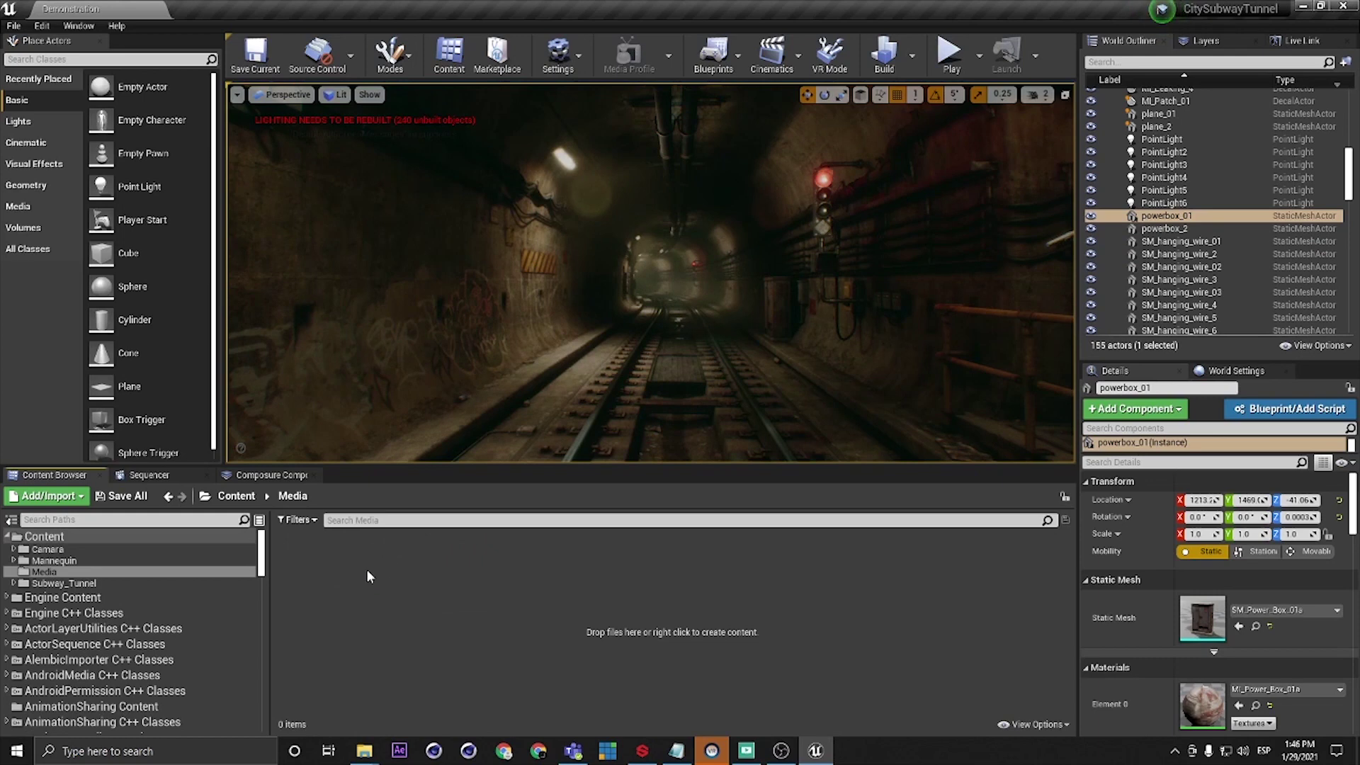
Step: Create a Media Bundle asset named BlackMagicMediaBundle in the Media folder
right_click(363, 568)
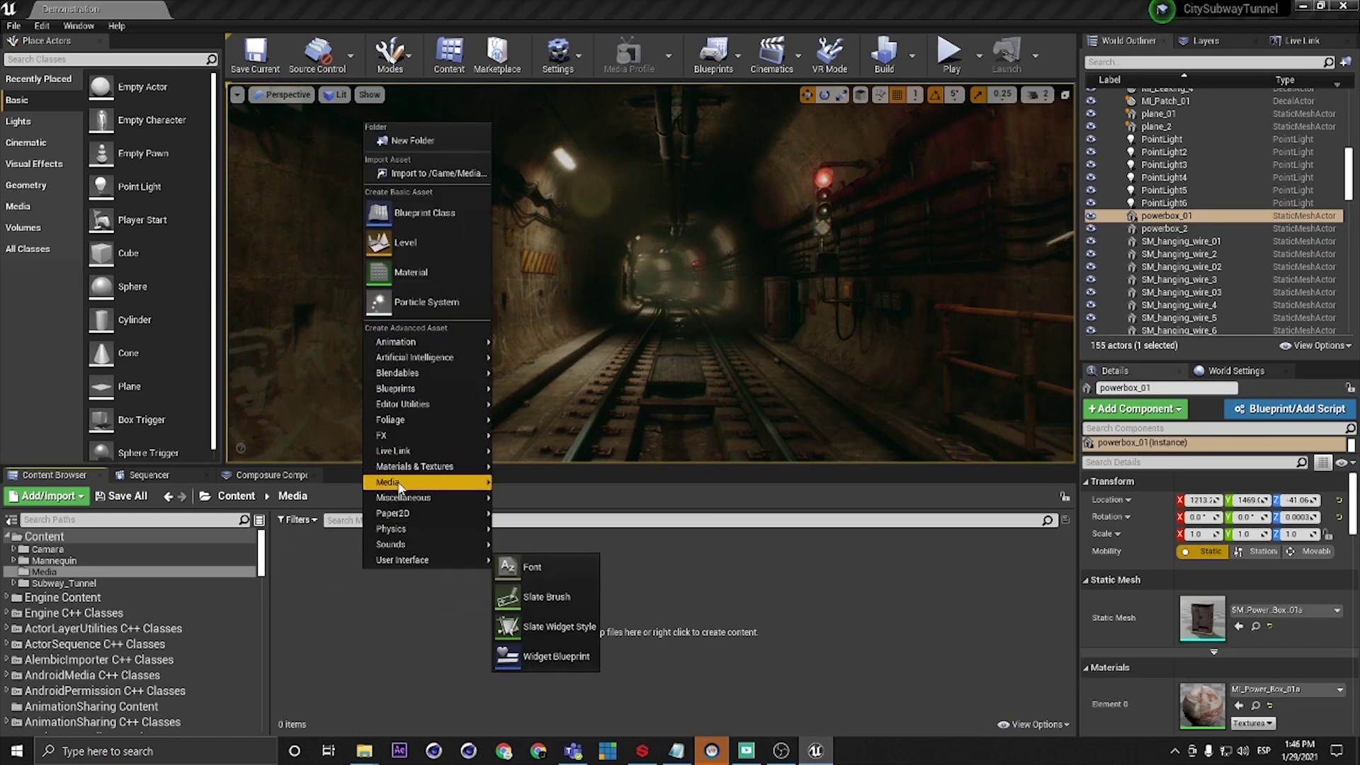
mouse_move(400, 488)
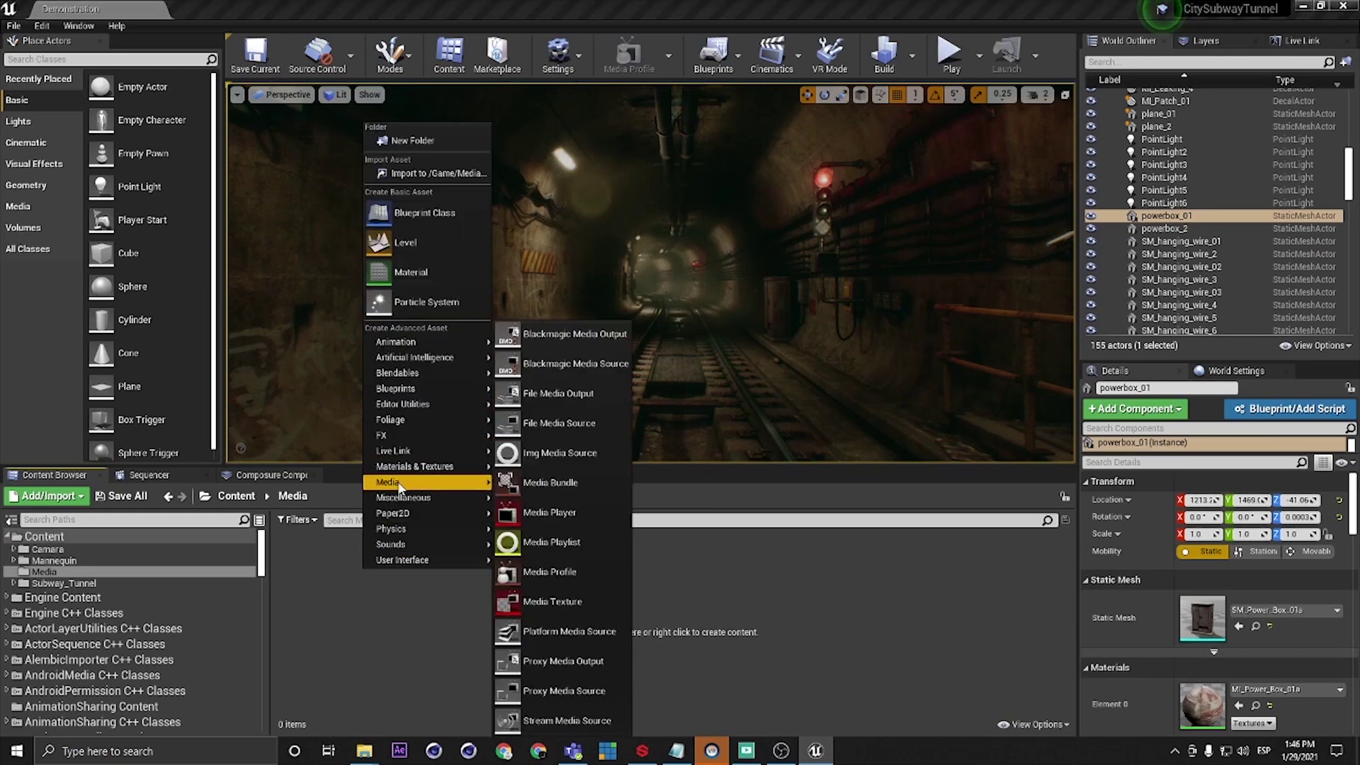
click(565, 486)
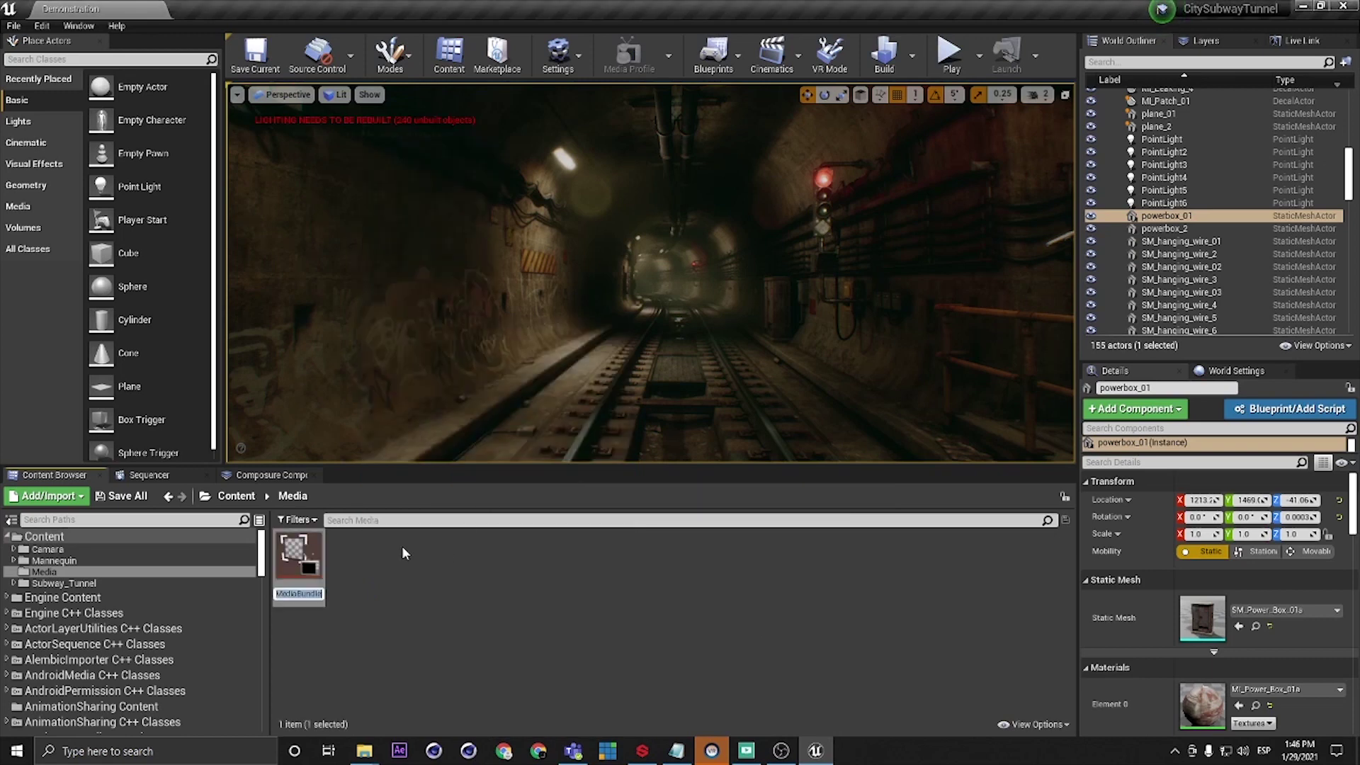
text(BNewMedia)
key(BackSpace)
key(BackSpace)
key(BackSpace)
key(BackSpace)
key(BackSpace)
key(BackSpace)
key(BackSpace)
key(BackSpace)
text(lackMagicMediaBundle)
key(Return)
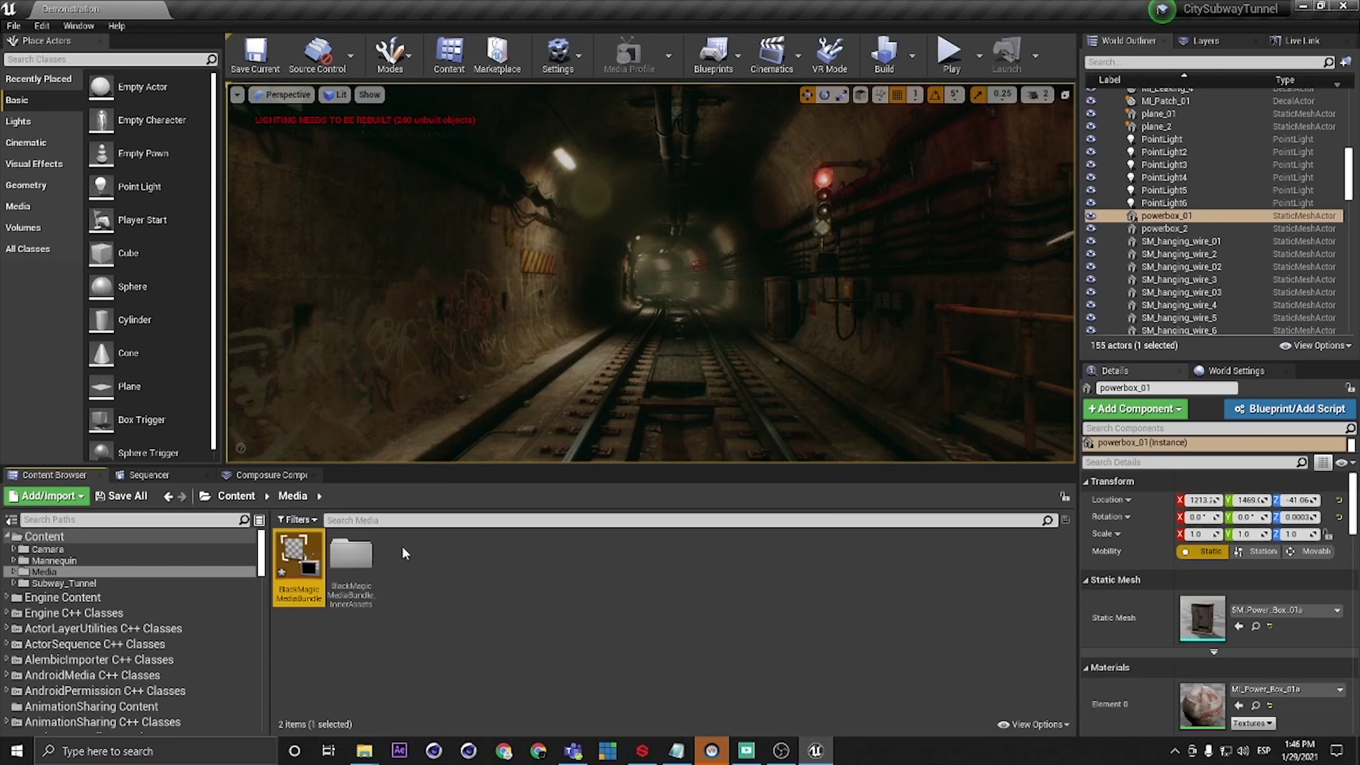
Step: Open BlackMagicMediaBundle, set its media source to Blackmagic Media Source, and expand the source's Blackmagic settings
double_click(298, 561)
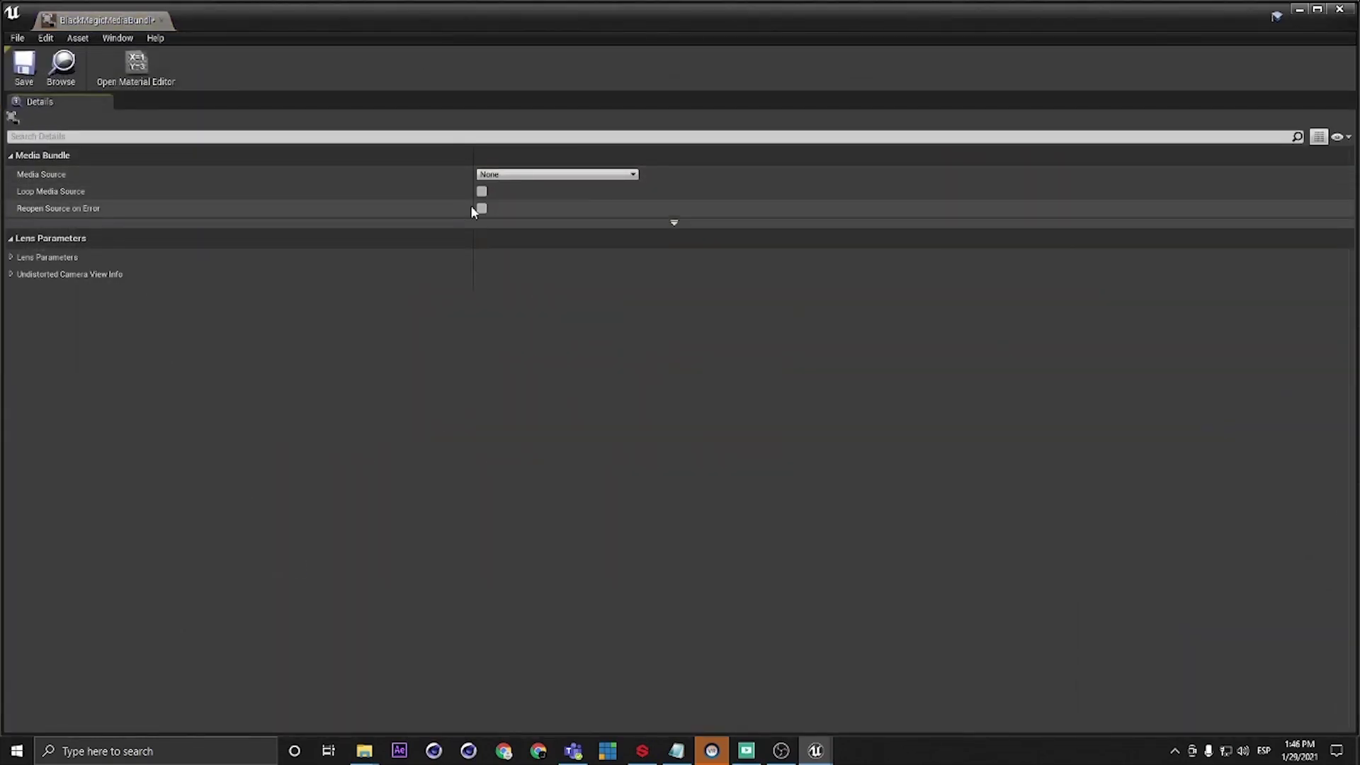
click(522, 176)
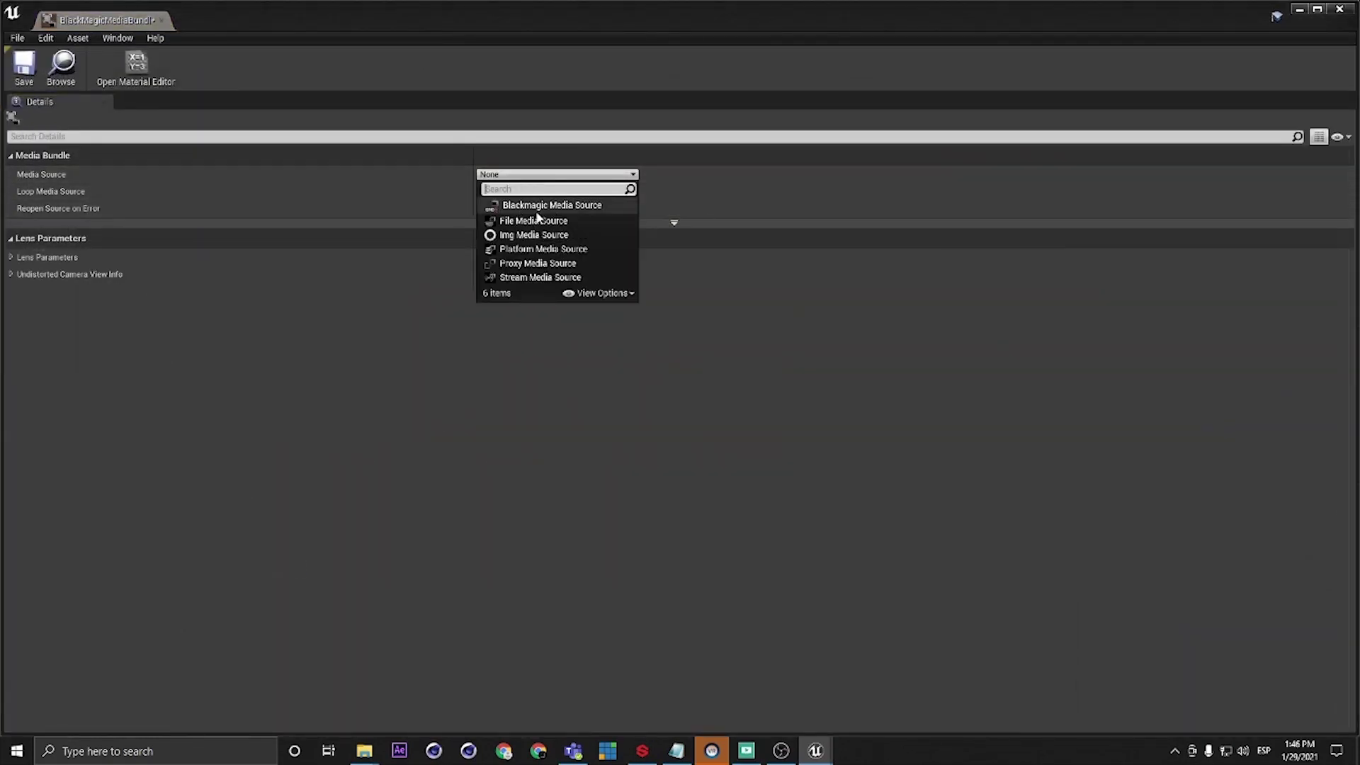
click(580, 207)
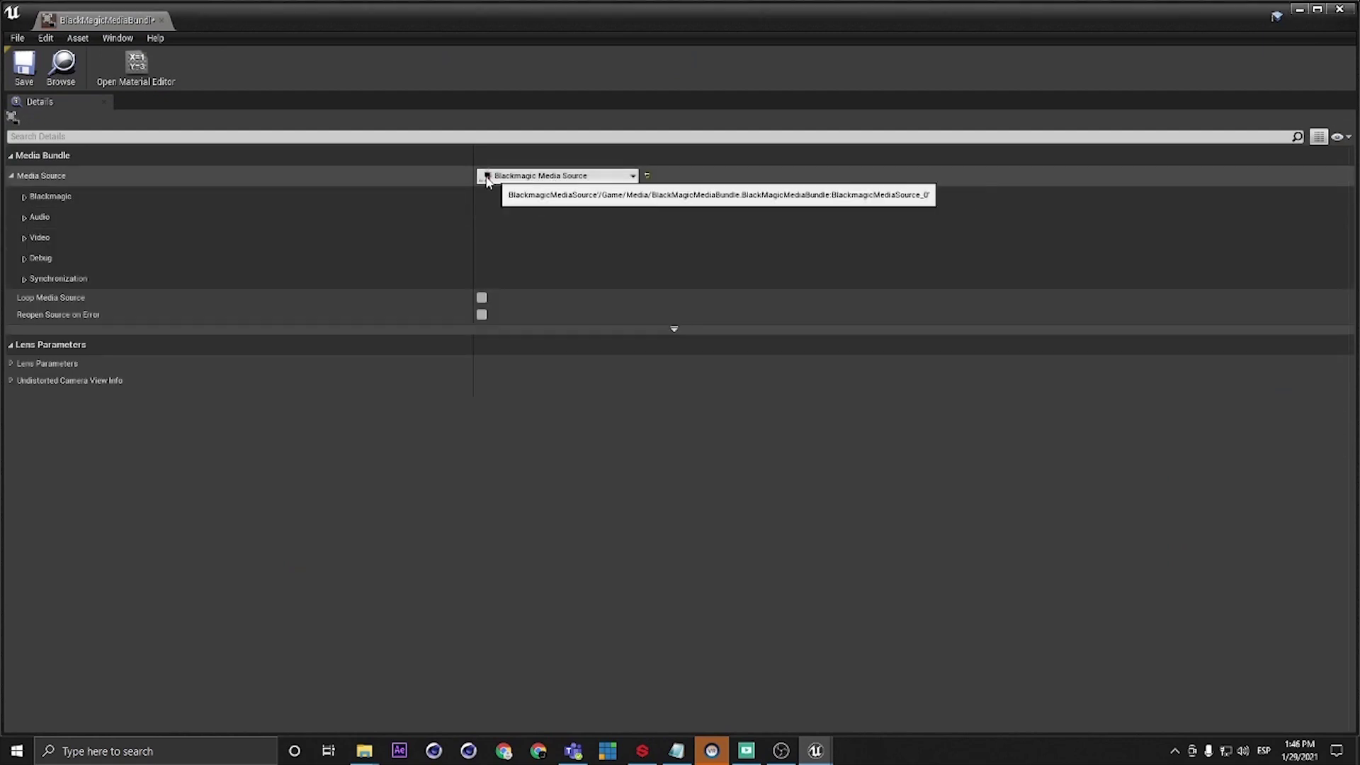
click(22, 201)
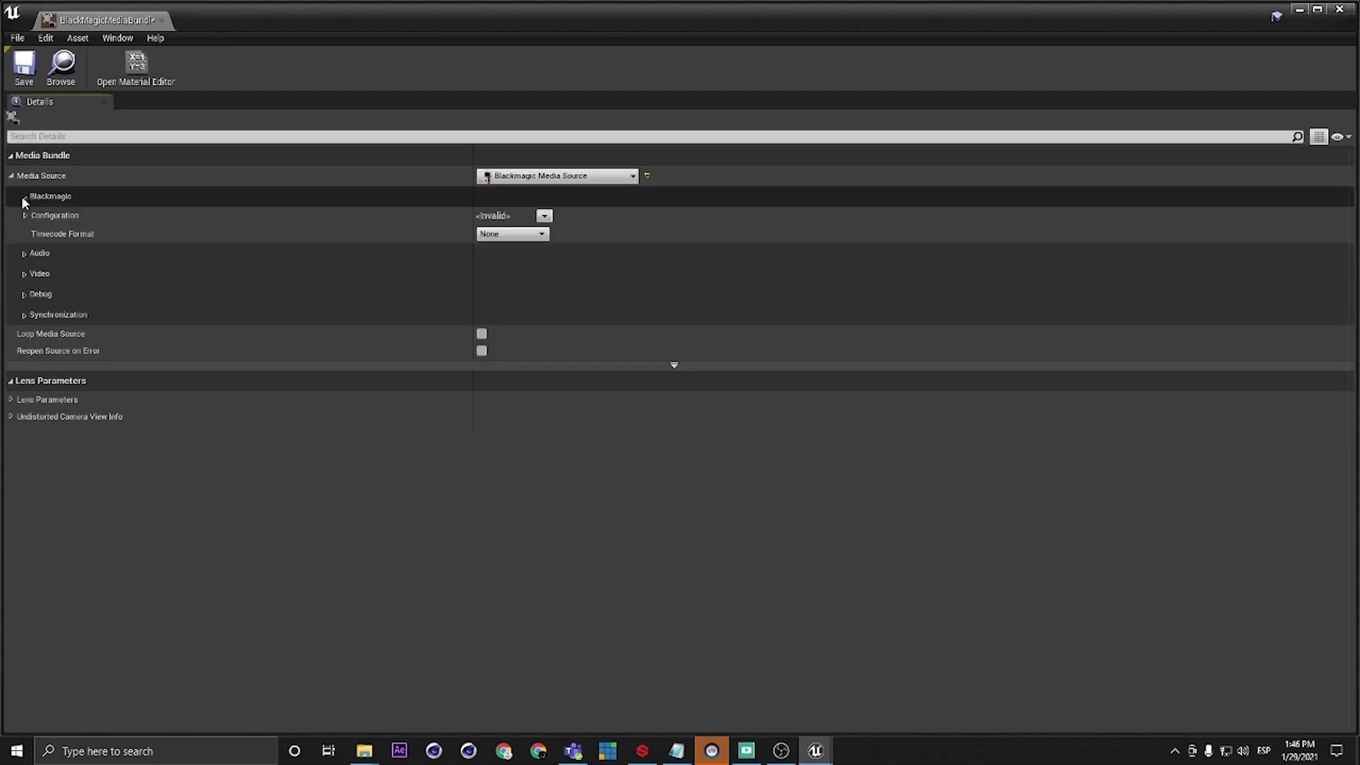
click(544, 216)
click(621, 245)
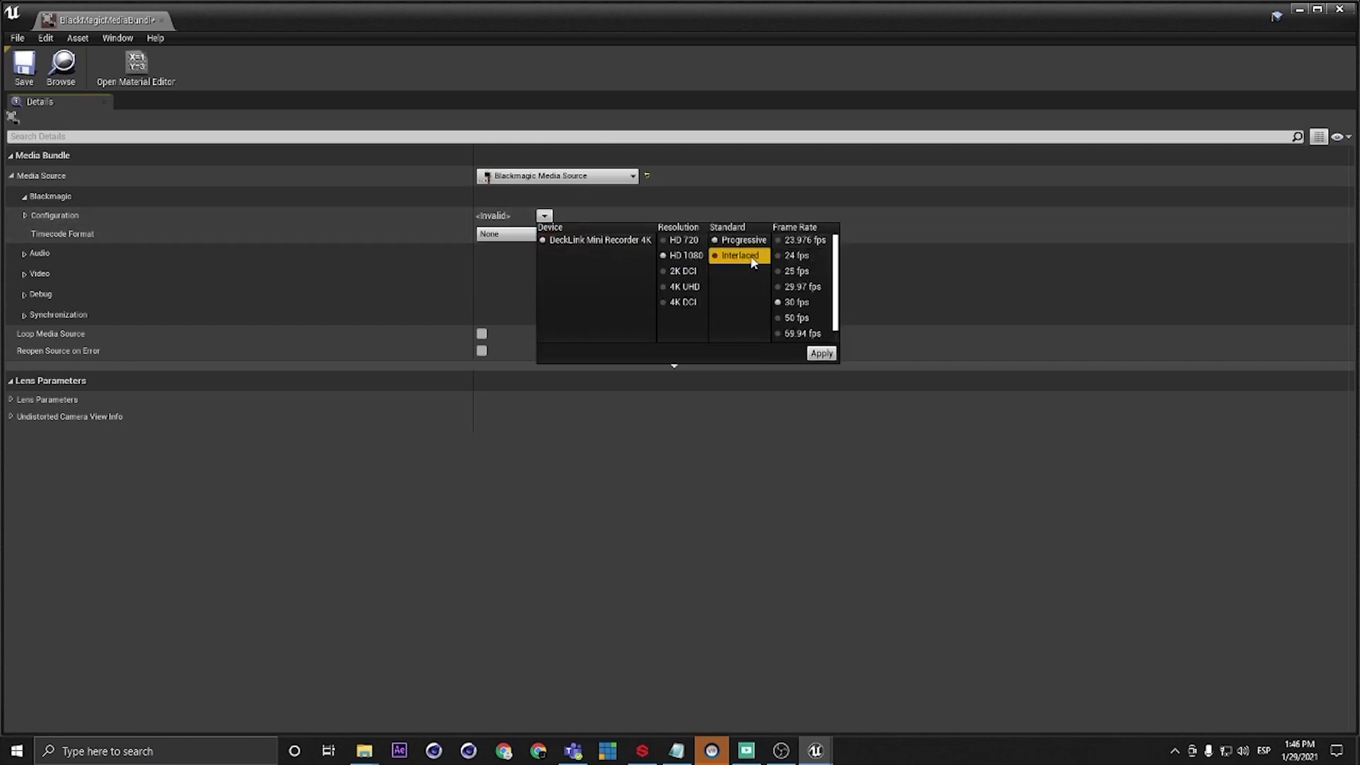
scroll(800, 297, down, 1)
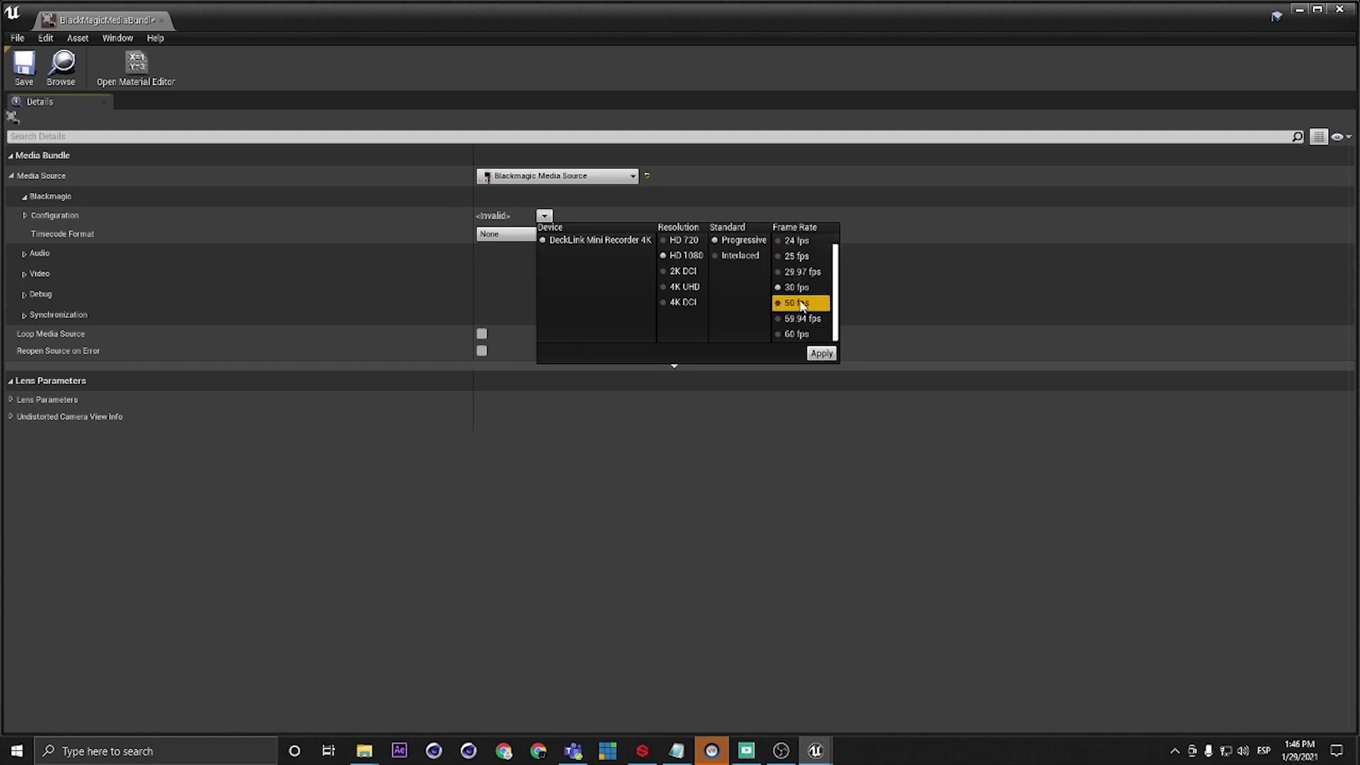
click(798, 320)
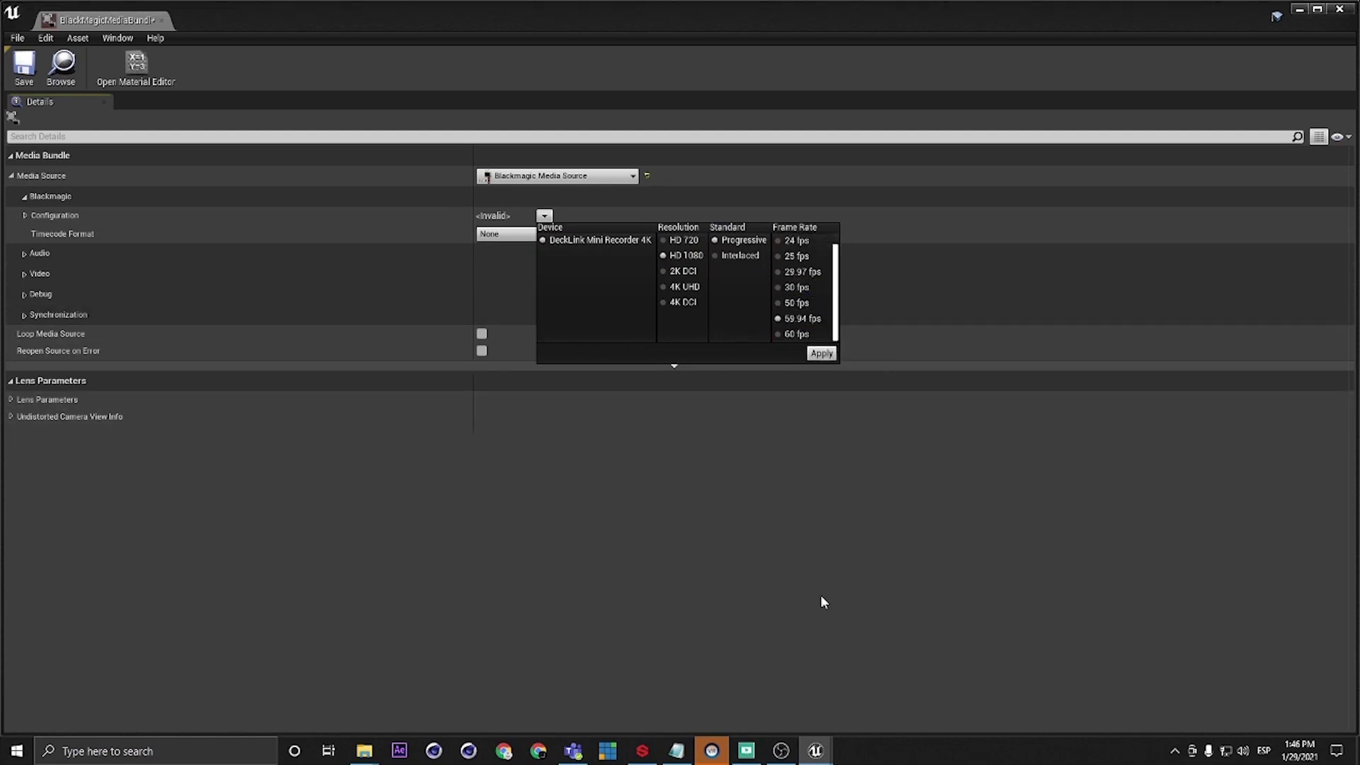
Step: Check the DeckLink Mini Recorder 4K's video input format in Blackmagic Desktop Video Setup and return to the media bundle
click(746, 751)
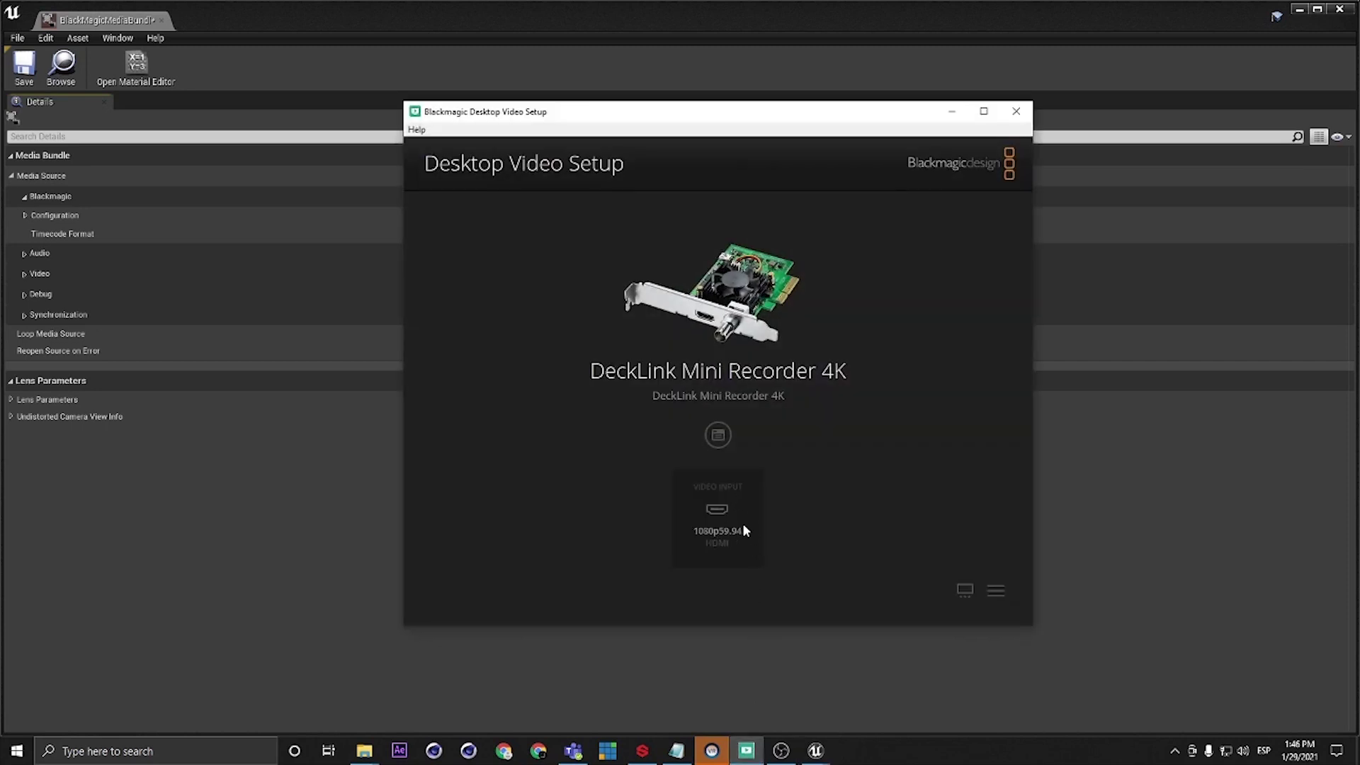
click(951, 111)
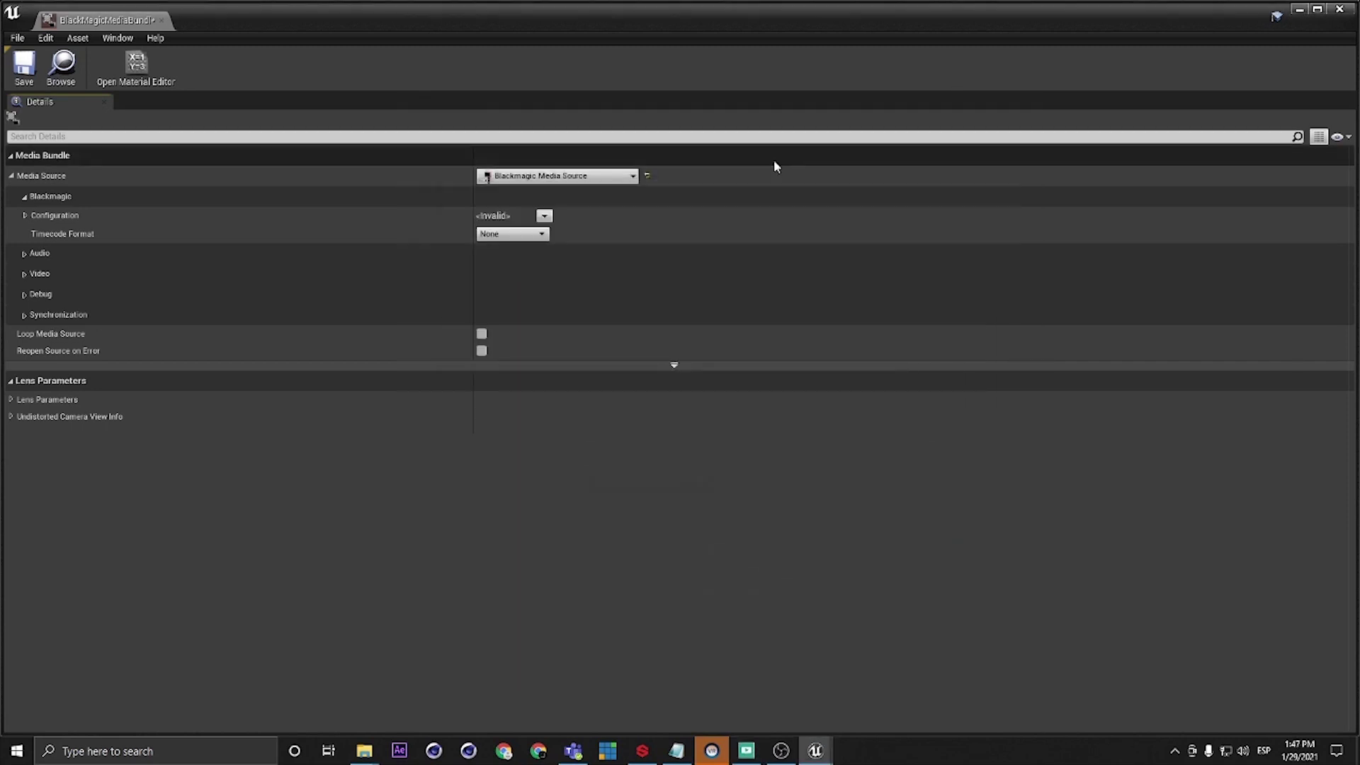
Step: Configure the source for the DeckLink Mini Recorder 4K at HD 1080, Progressive, 59.94 fps, and apply it
click(550, 216)
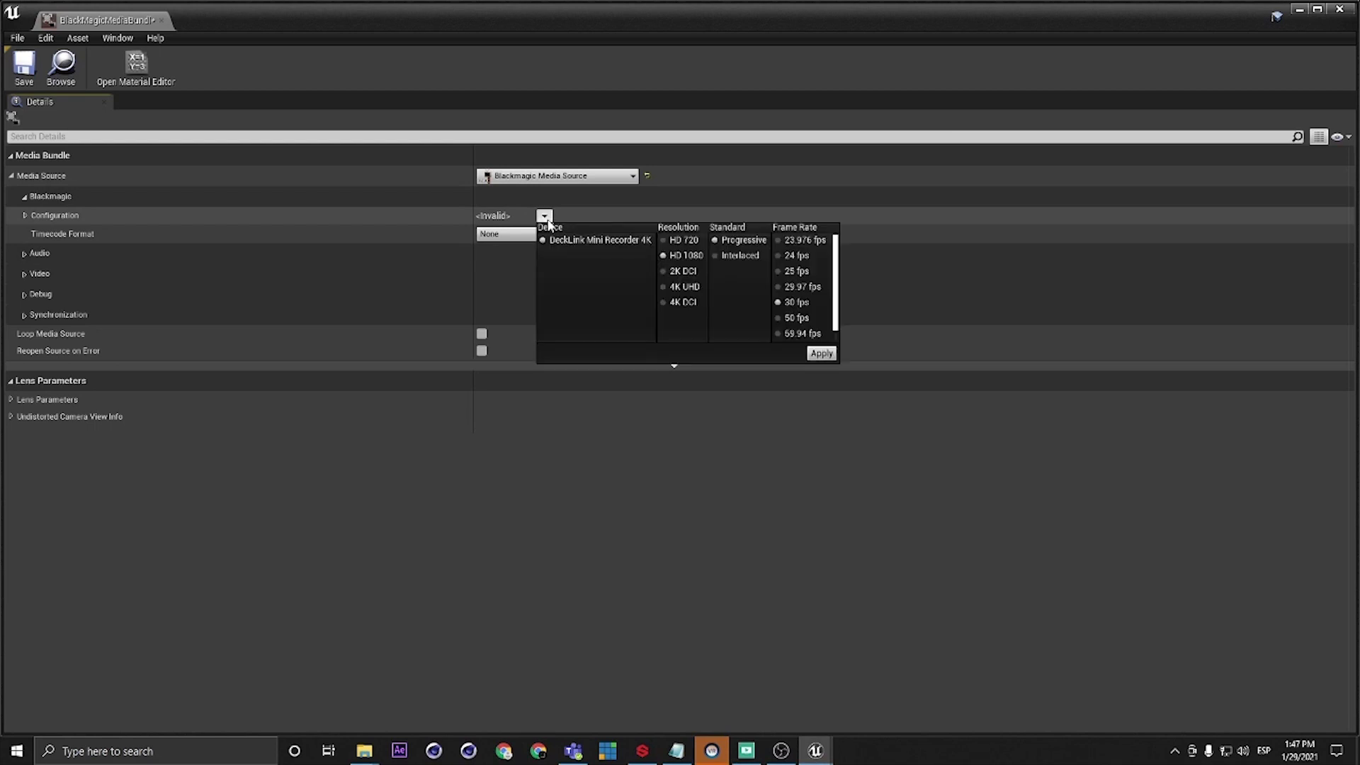
scroll(800, 305, down, 1)
click(800, 318)
click(821, 353)
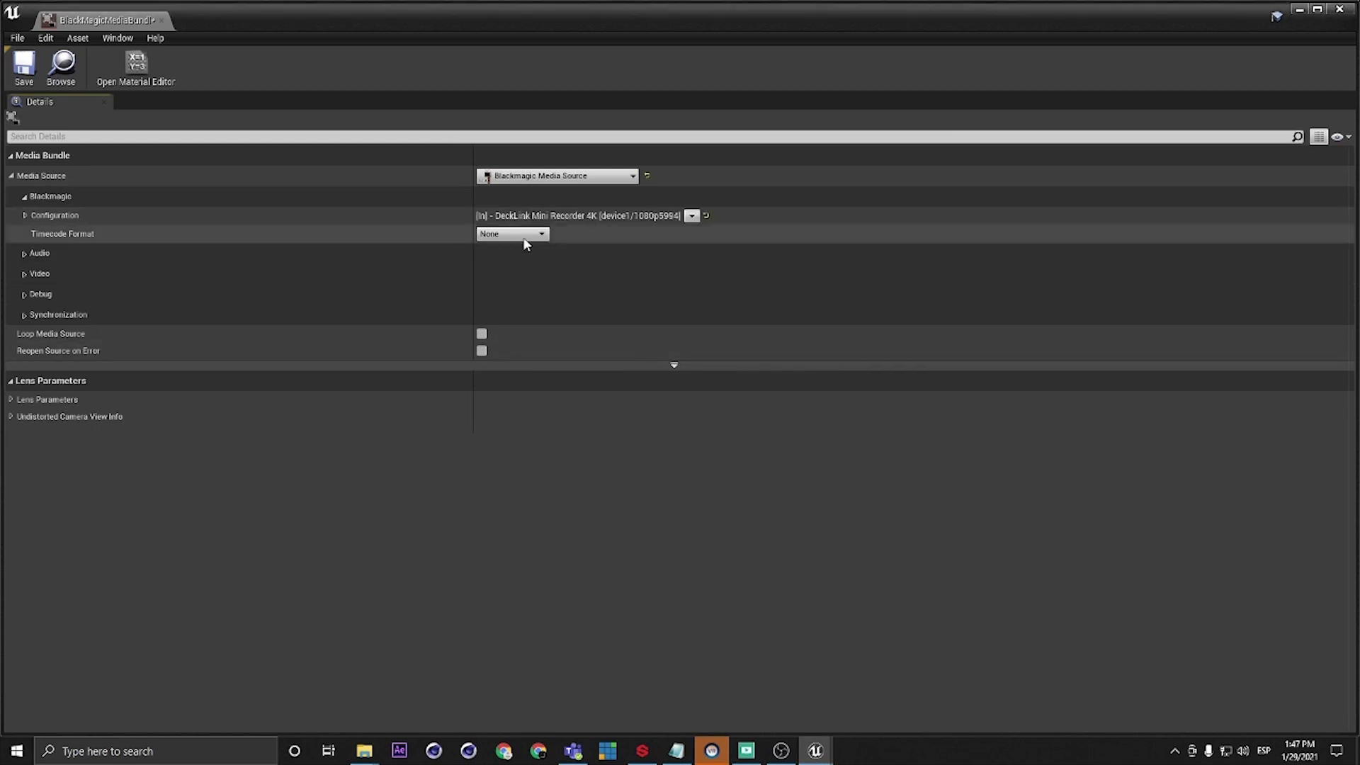
Step: Enable the sRGB input option in the source's video settings and save the media bundle
click(24, 274)
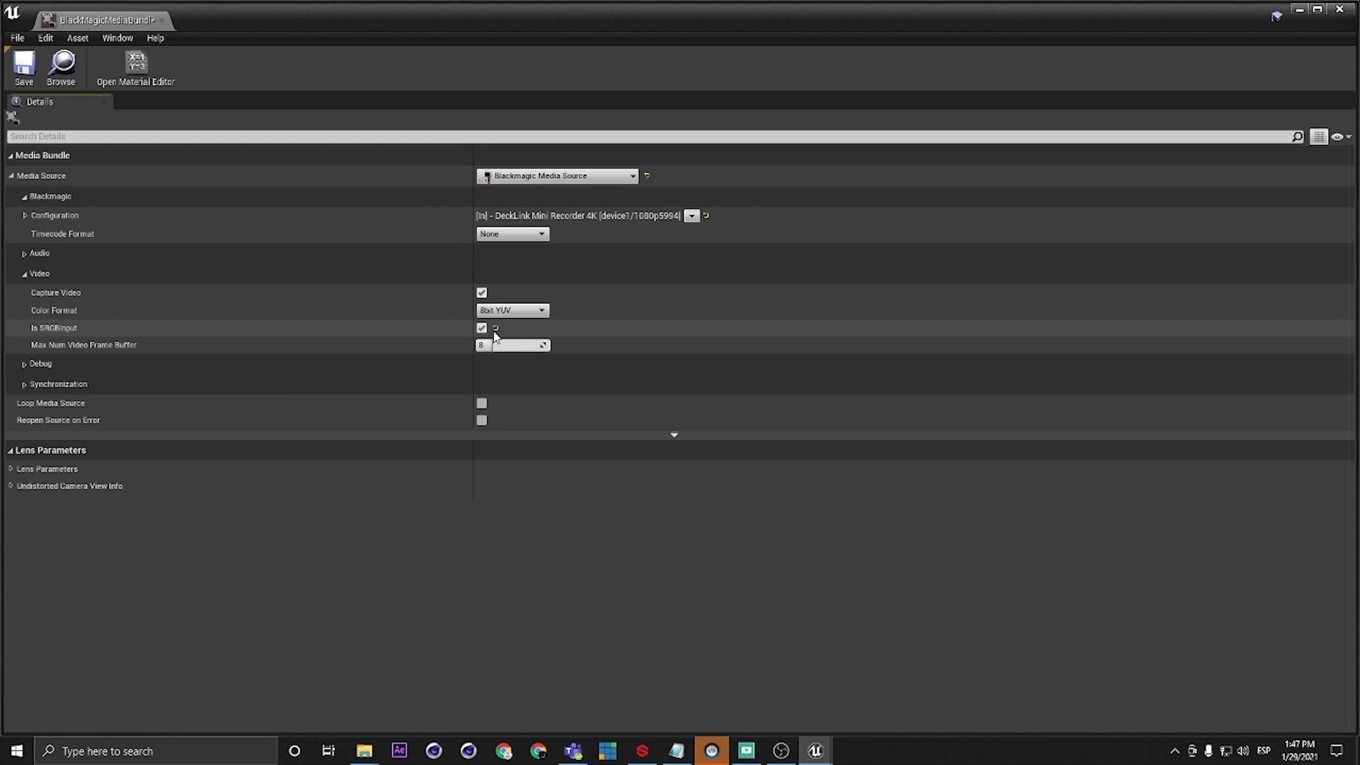
click(30, 79)
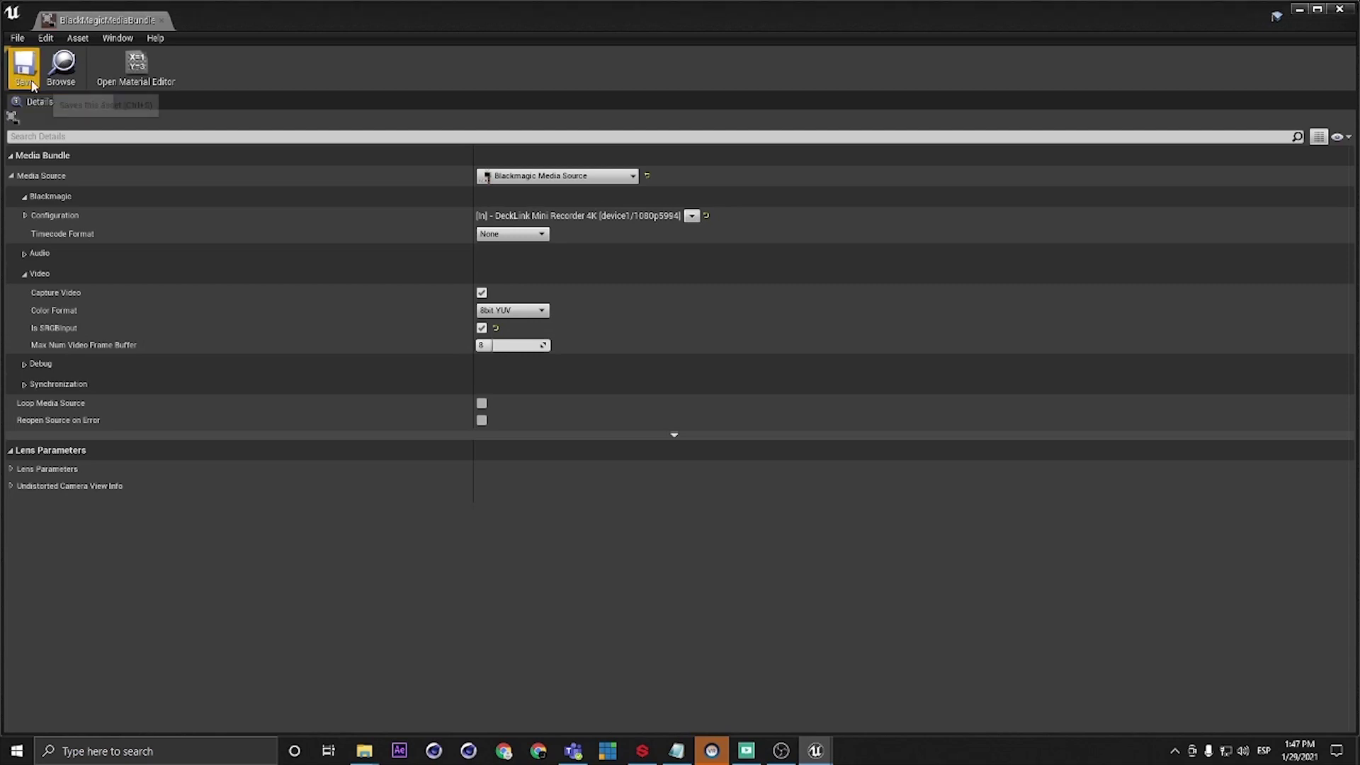
Step: Close the media bundle editor and place BlackMagicMediaBundle in the level above the tunnel's railway tracks
click(161, 19)
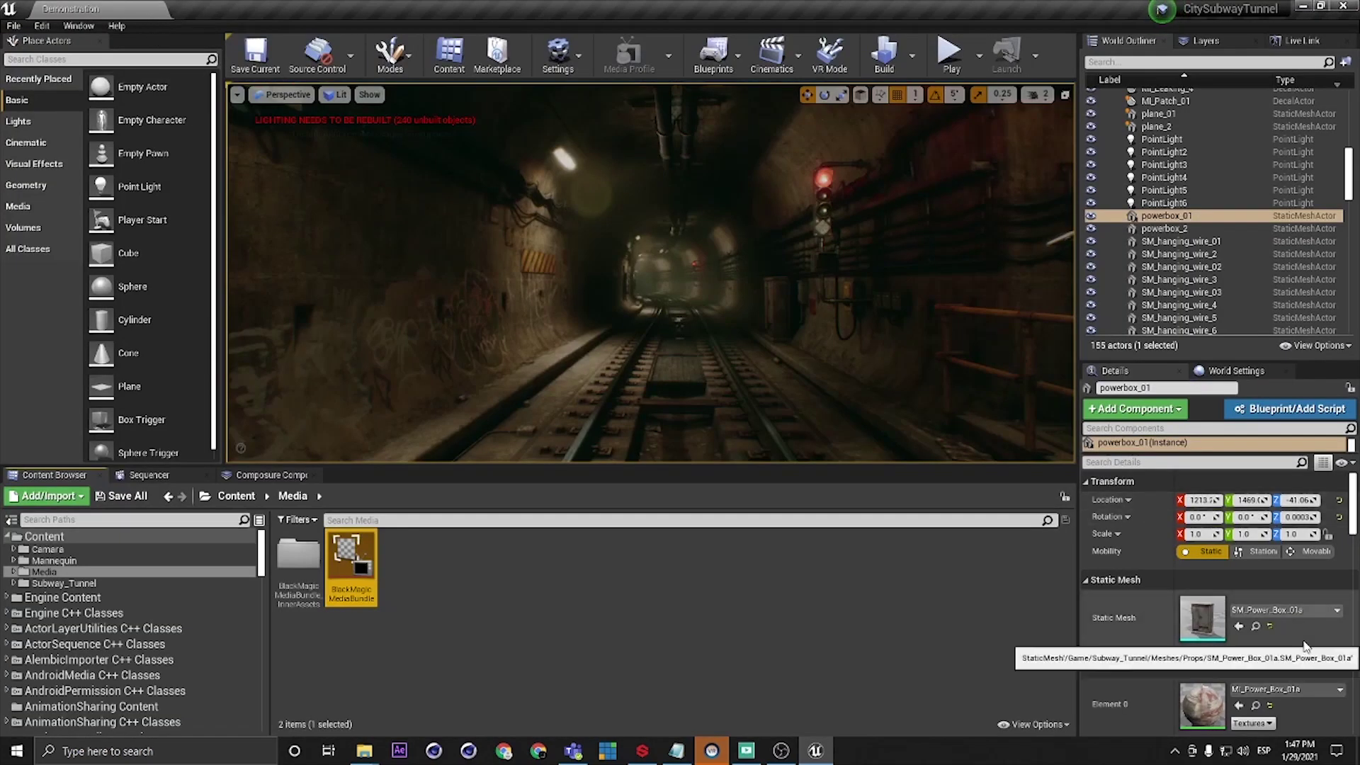
drag(352, 563, 654, 400)
drag(654, 358, 637, 316)
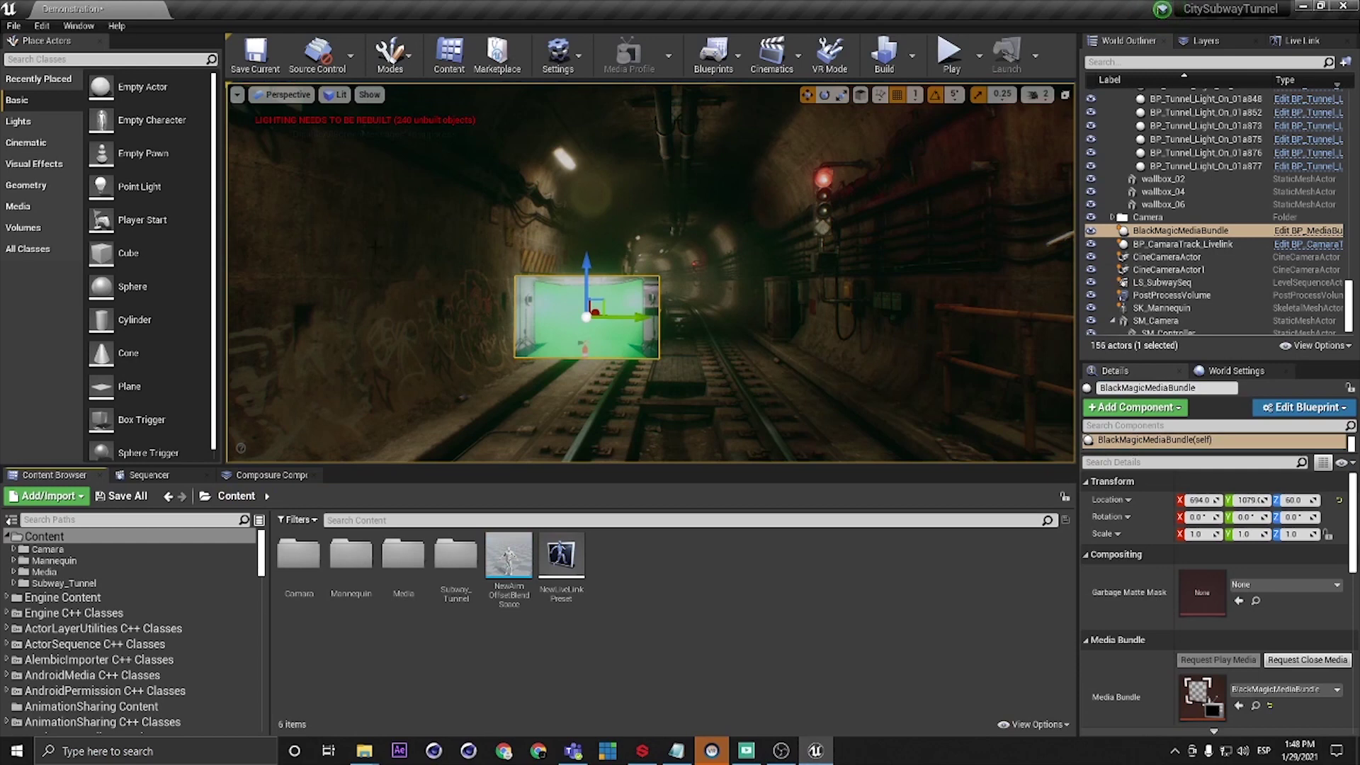
Step: Open Composure Compositing and create a new comp from the Empty Comp Shot class
click(79, 27)
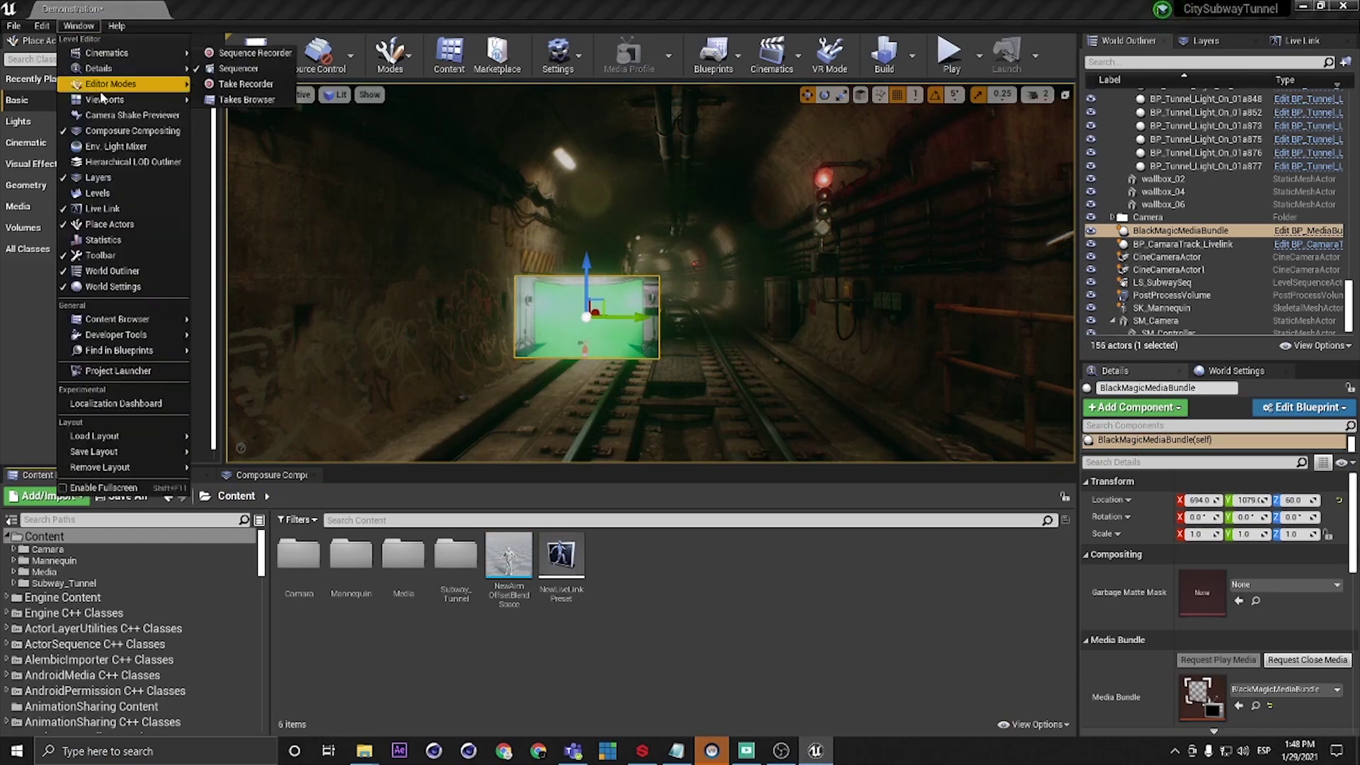
click(140, 132)
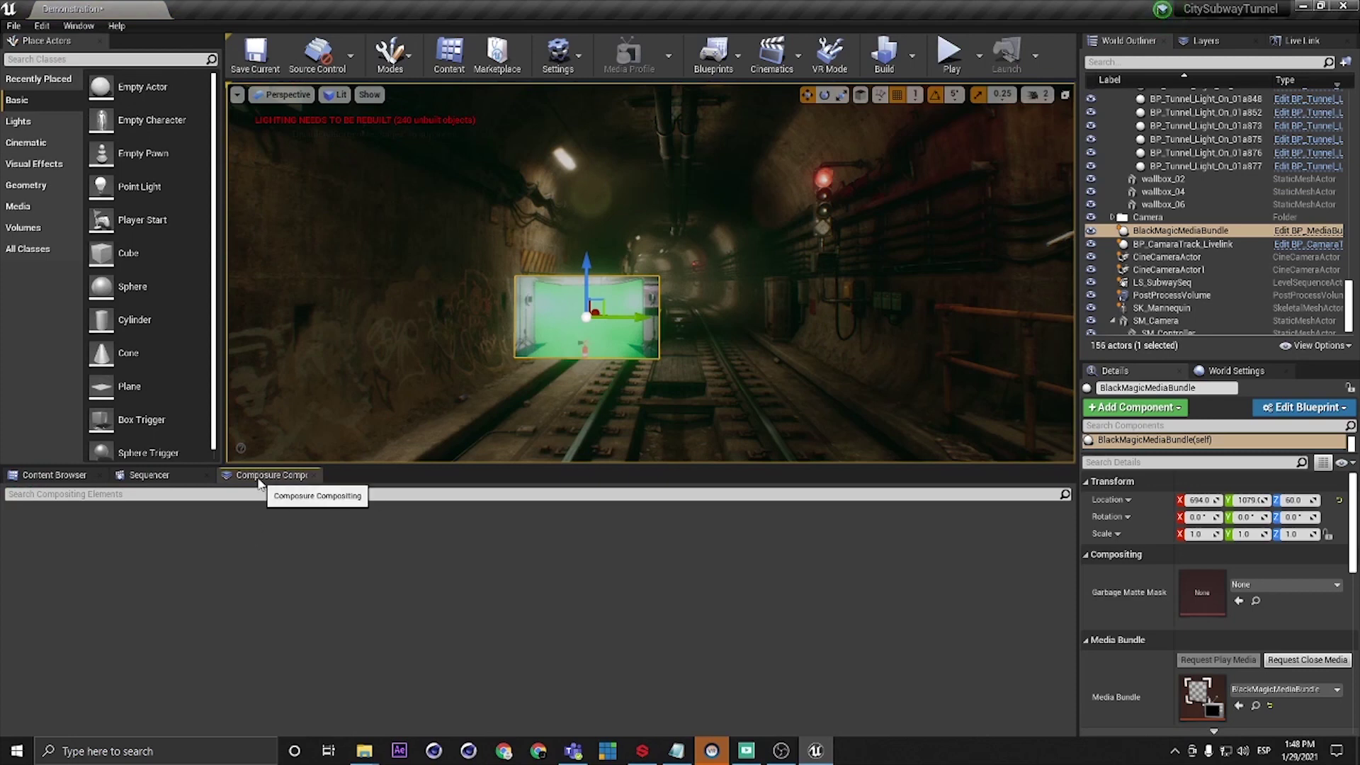
right_click(316, 559)
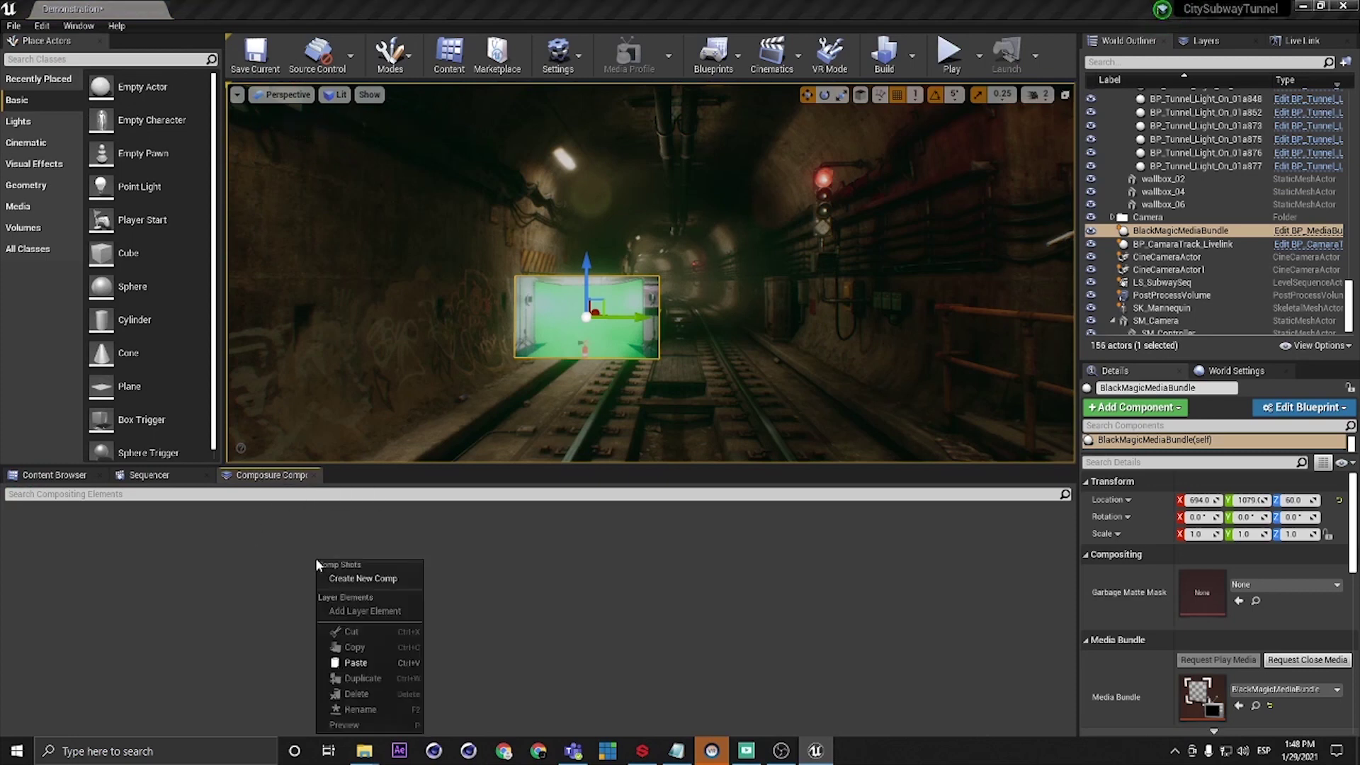
click(376, 579)
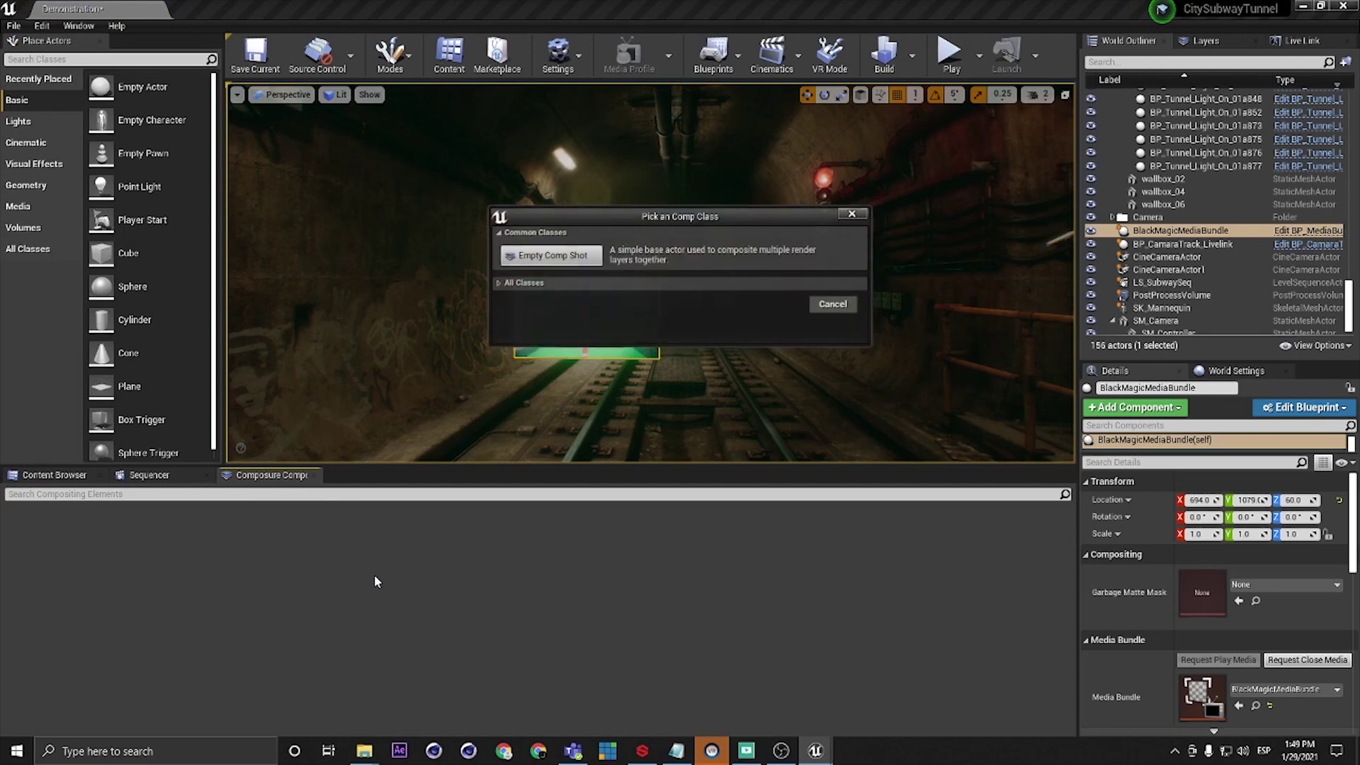
click(551, 257)
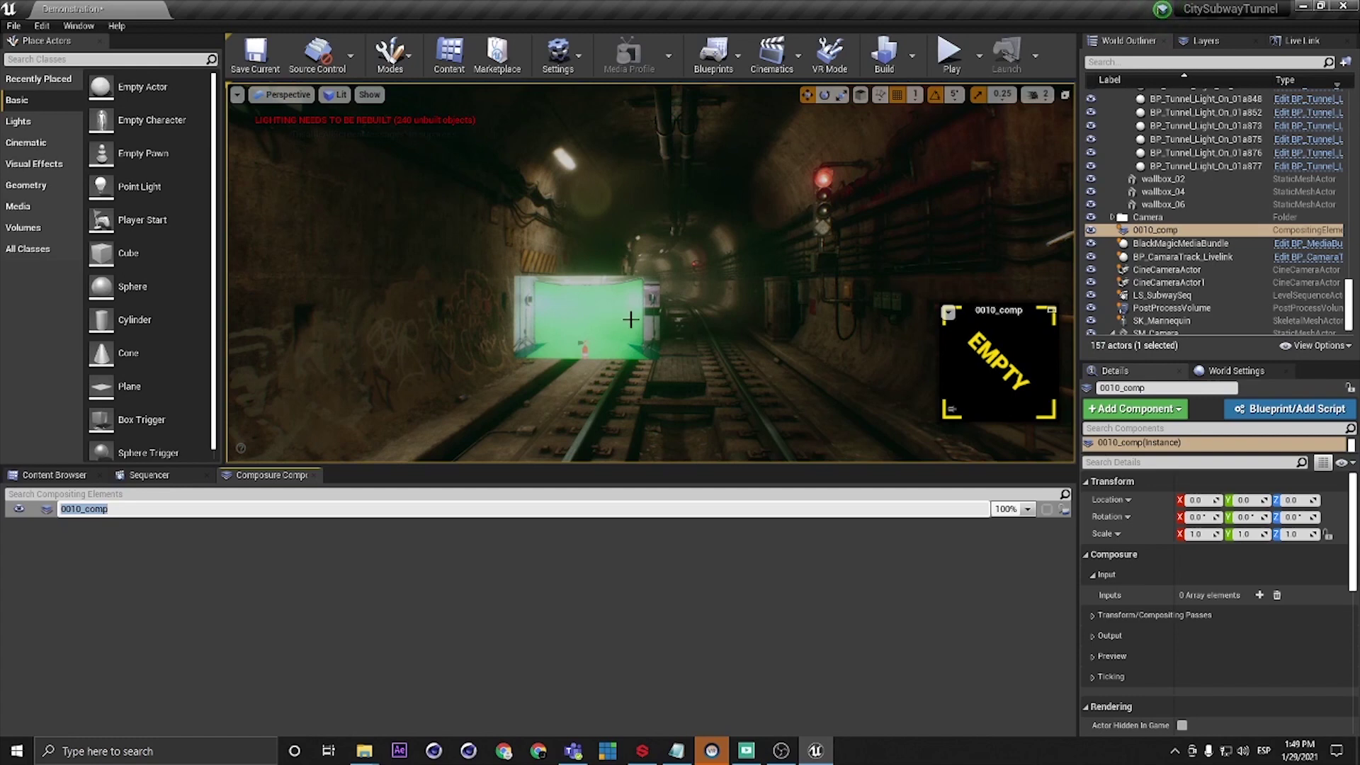
Step: Rename the new comp shot as MainComp
click(131, 509)
key(Left)
key(Left)
key(Left)
key(Left)
key(BackSpace)
key(BackSpace)
key(BackSpace)
key(BackSpace)
key(BackSpace)
text(MainC)
key(Return)
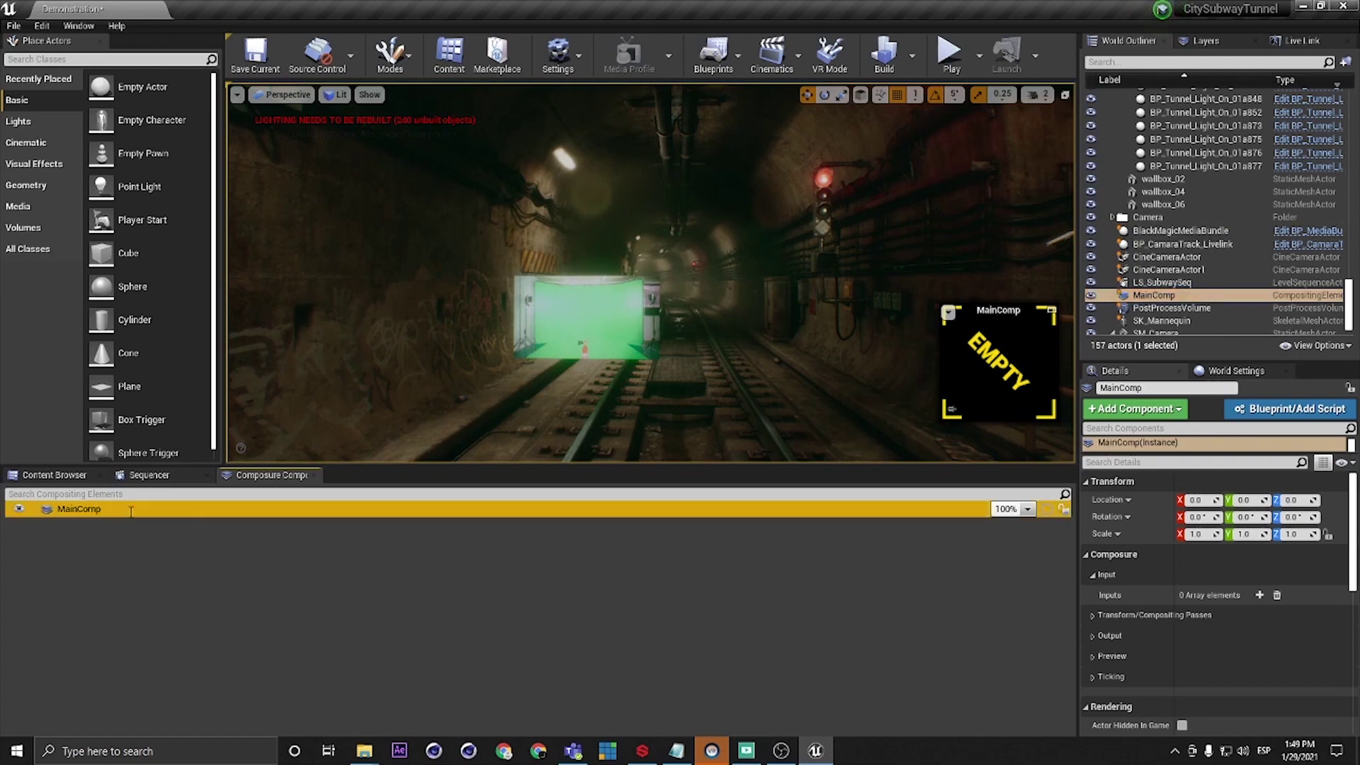
Step: Add a CG Layer element to MainComp and name it BG
right_click(98, 513)
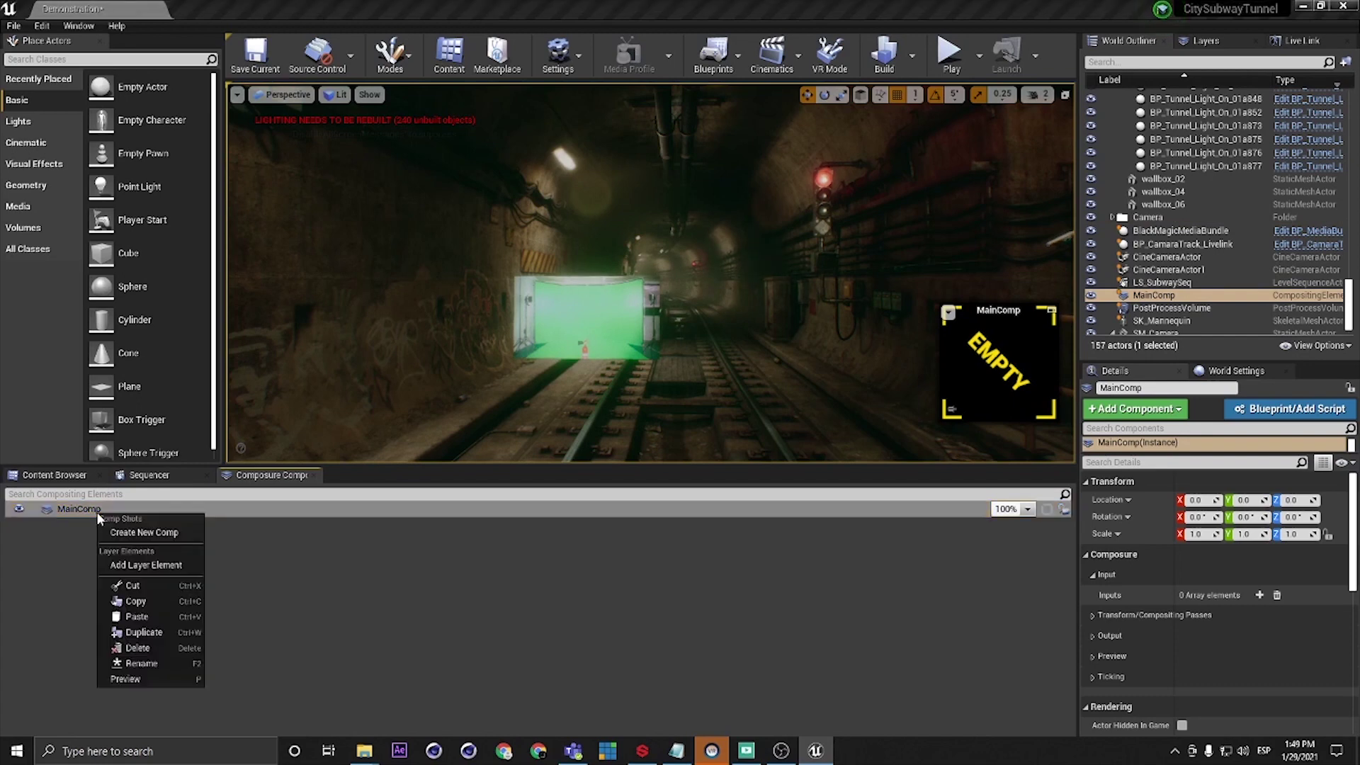
click(131, 565)
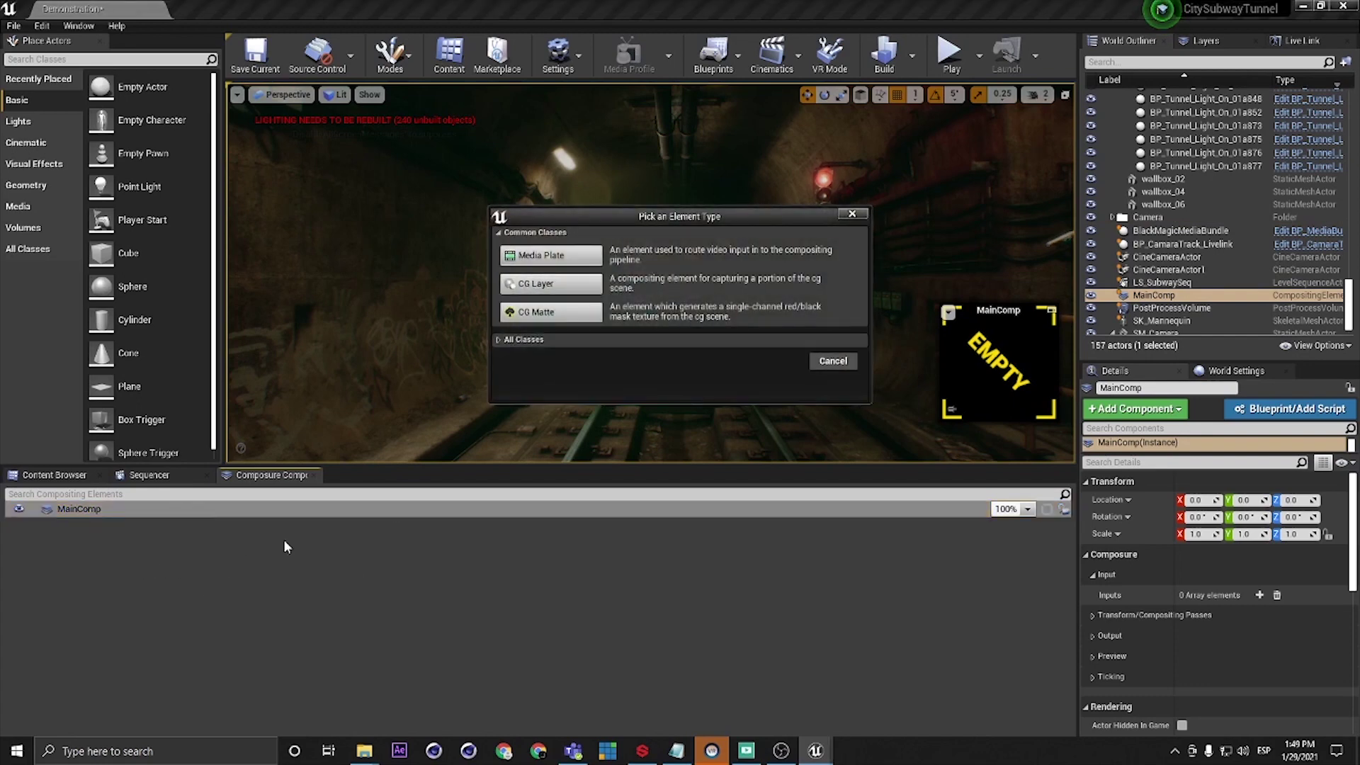
click(546, 287)
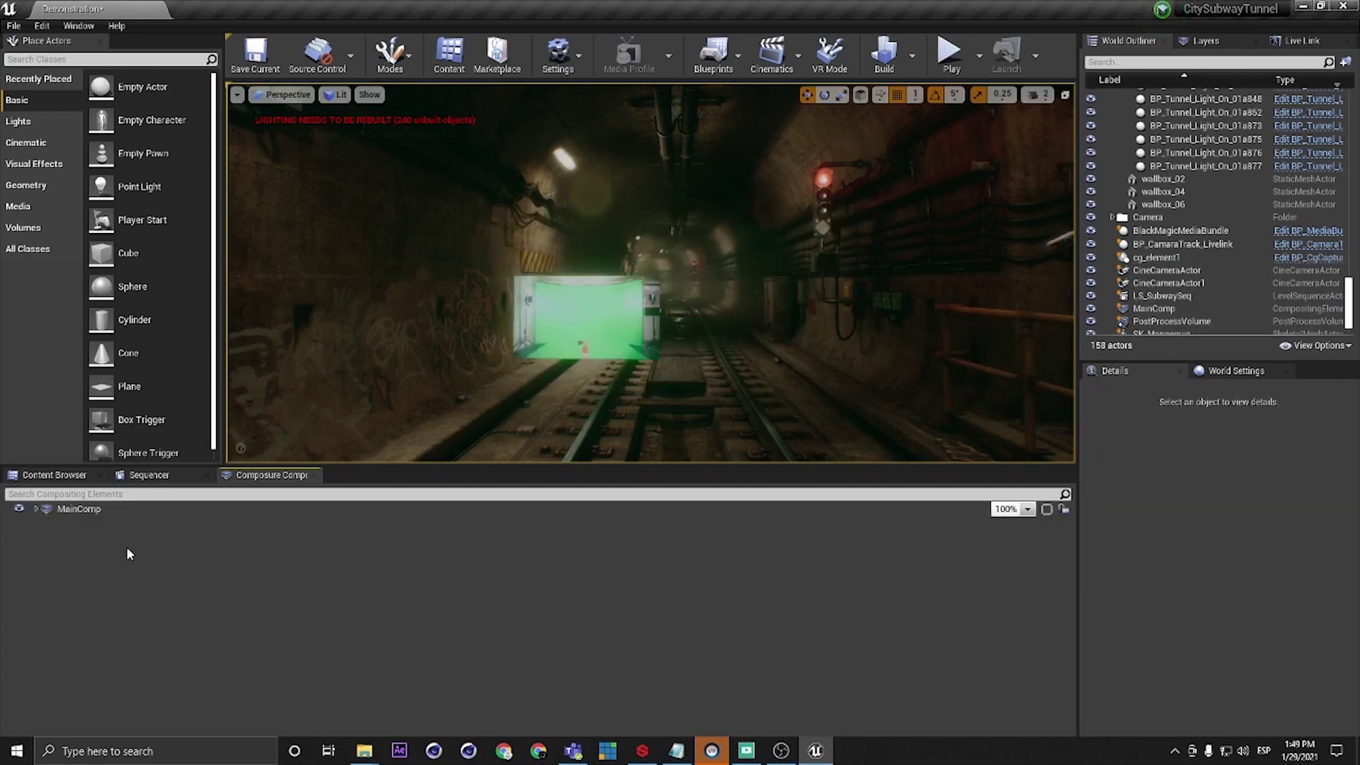
click(35, 508)
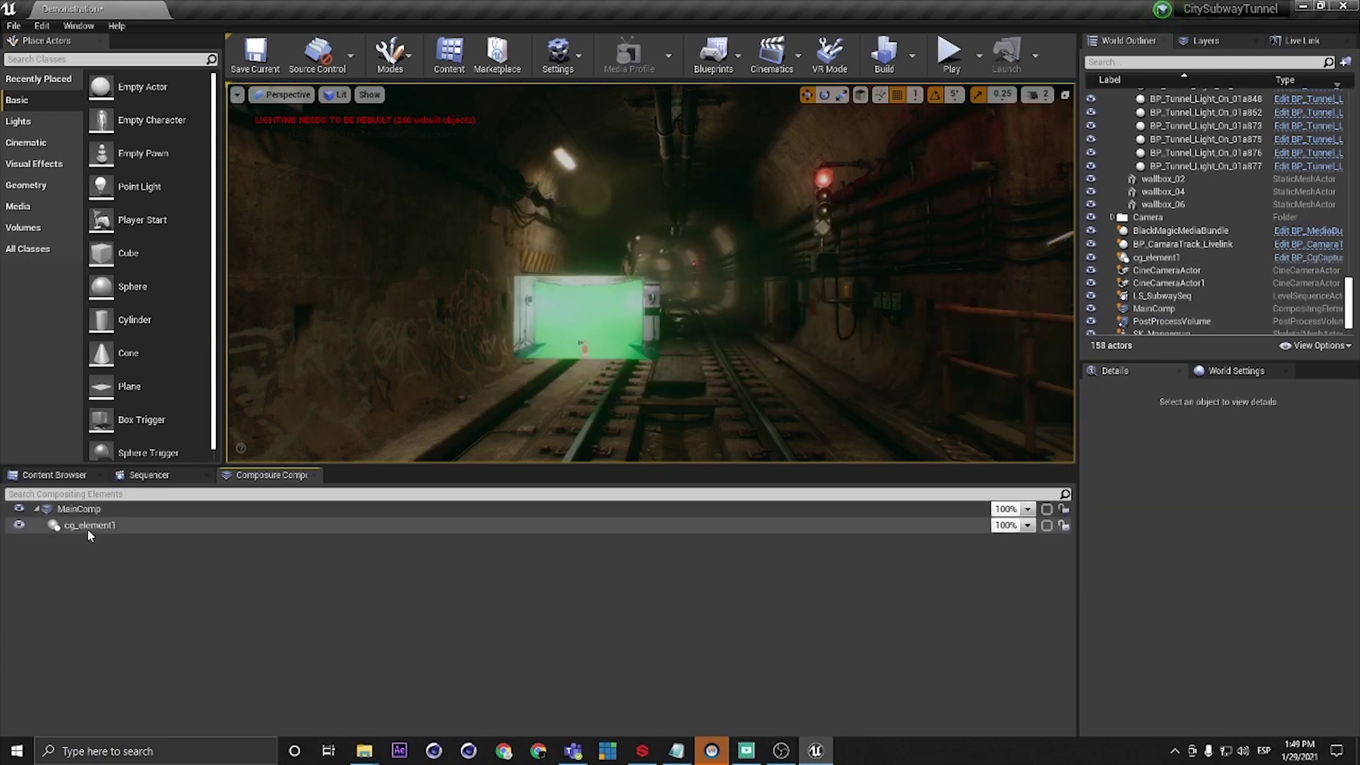
click(96, 525)
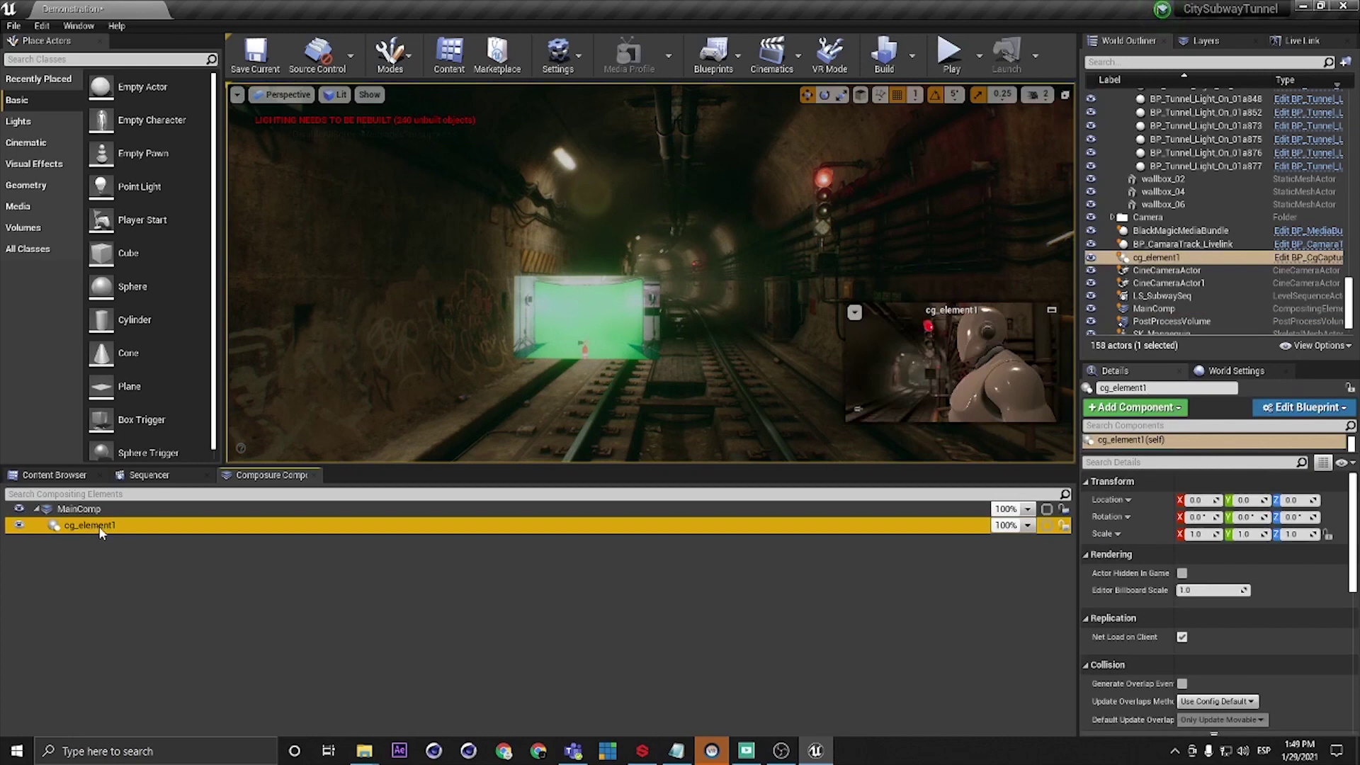
click(92, 526)
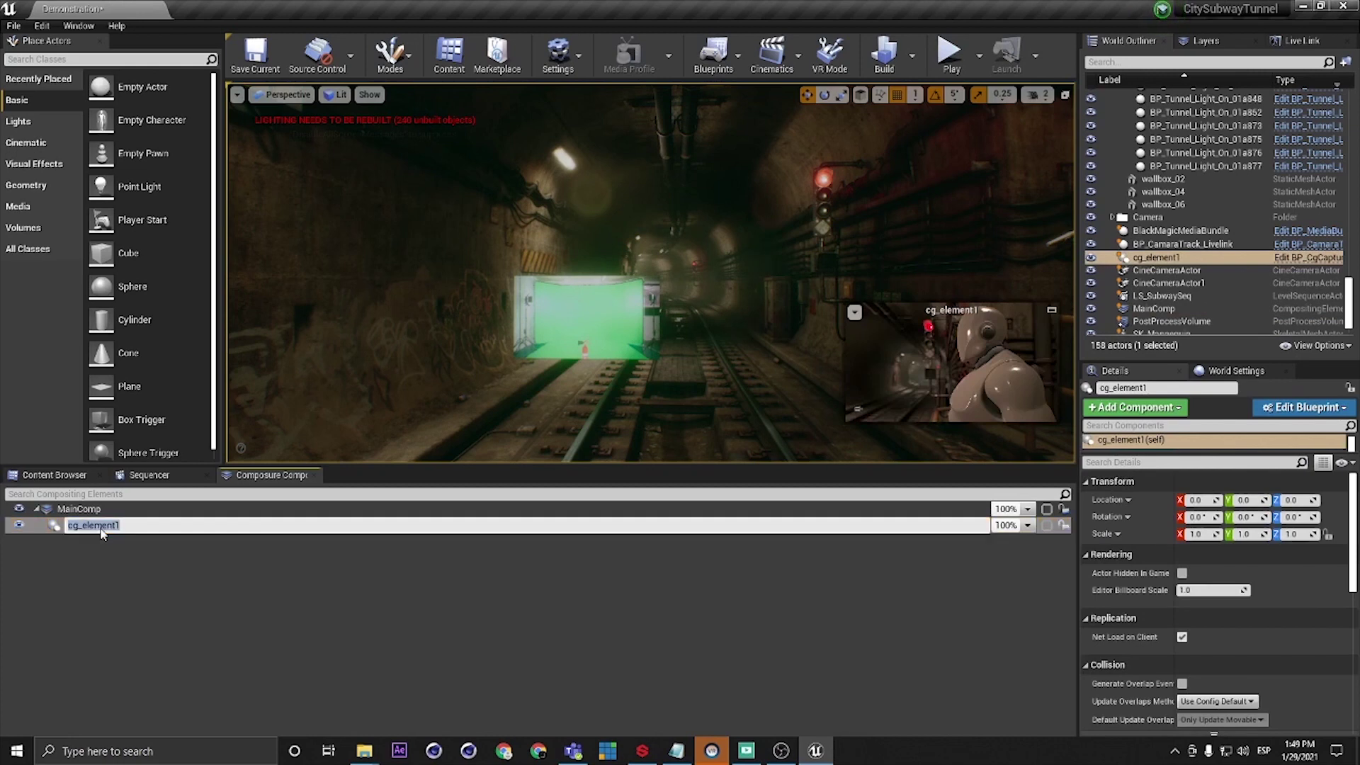
text(BG)
key(Return)
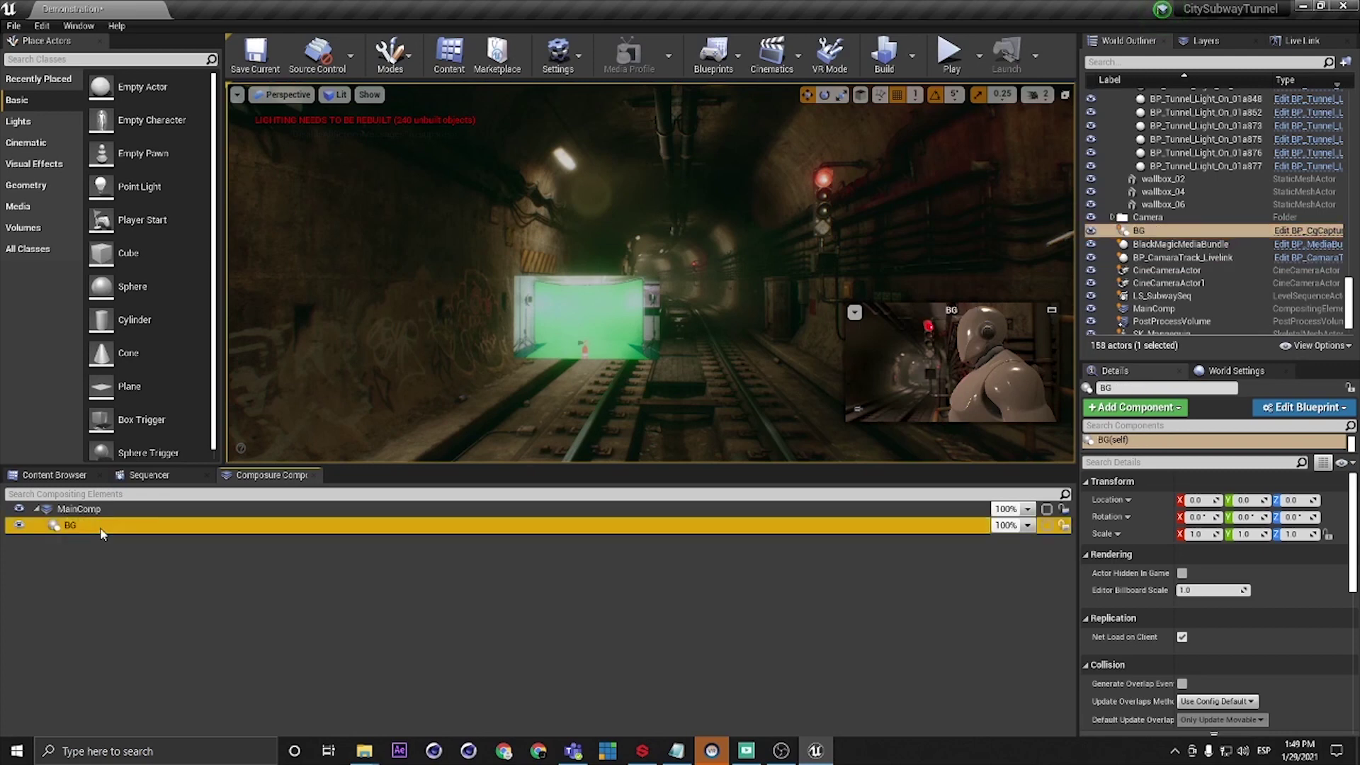
Step: Examine BG's Composure input settings, the scene's actor list and MainComp's target camera actor setting
scroll(1153, 524, down, 5)
scroll(1153, 524, down, 1)
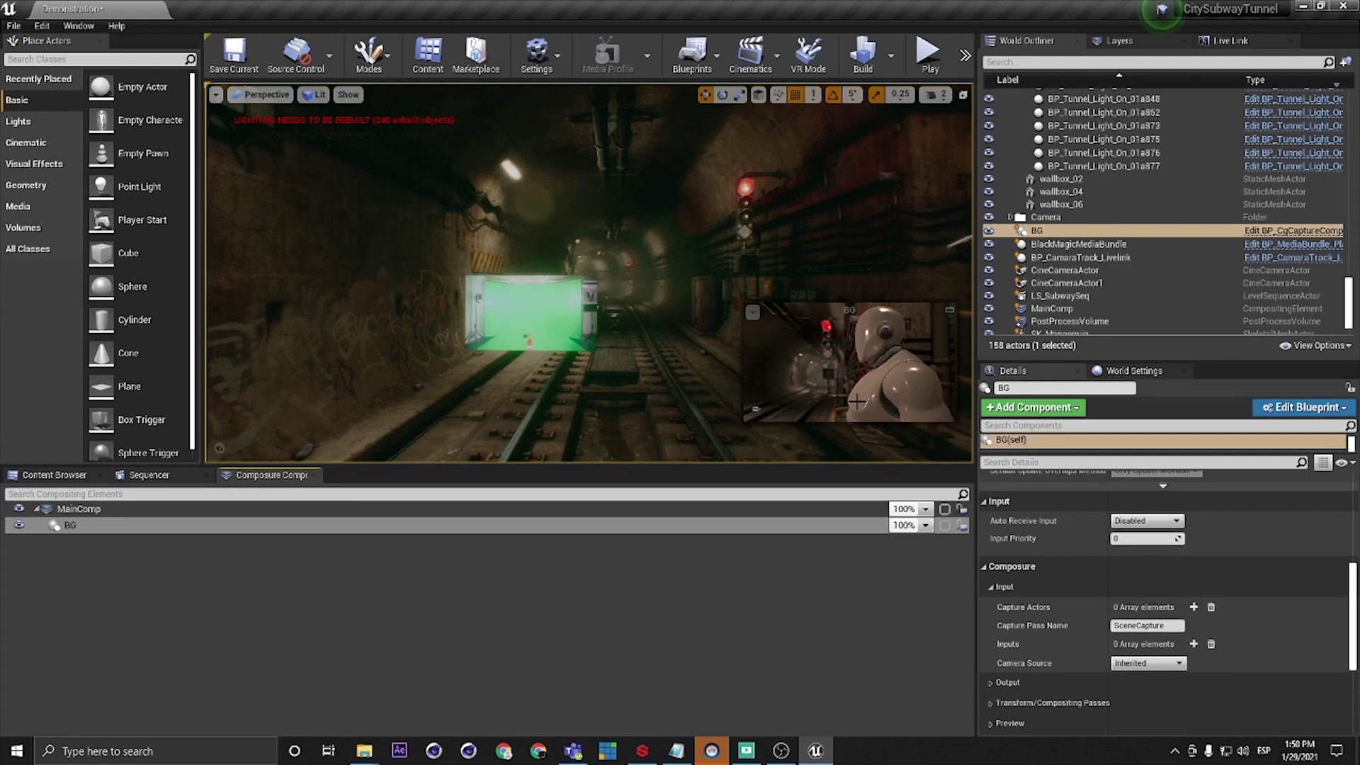
scroll(1085, 139, up, 10)
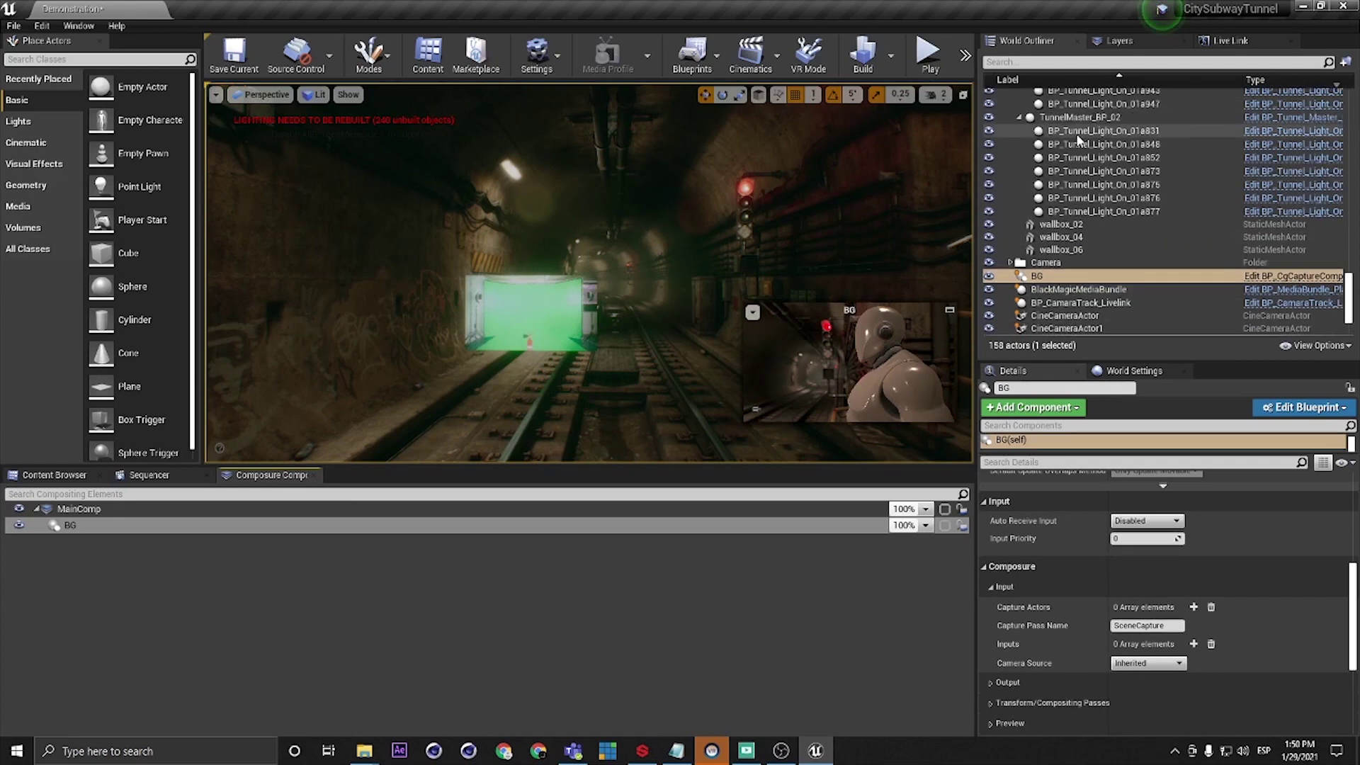
scroll(1085, 139, down, 10)
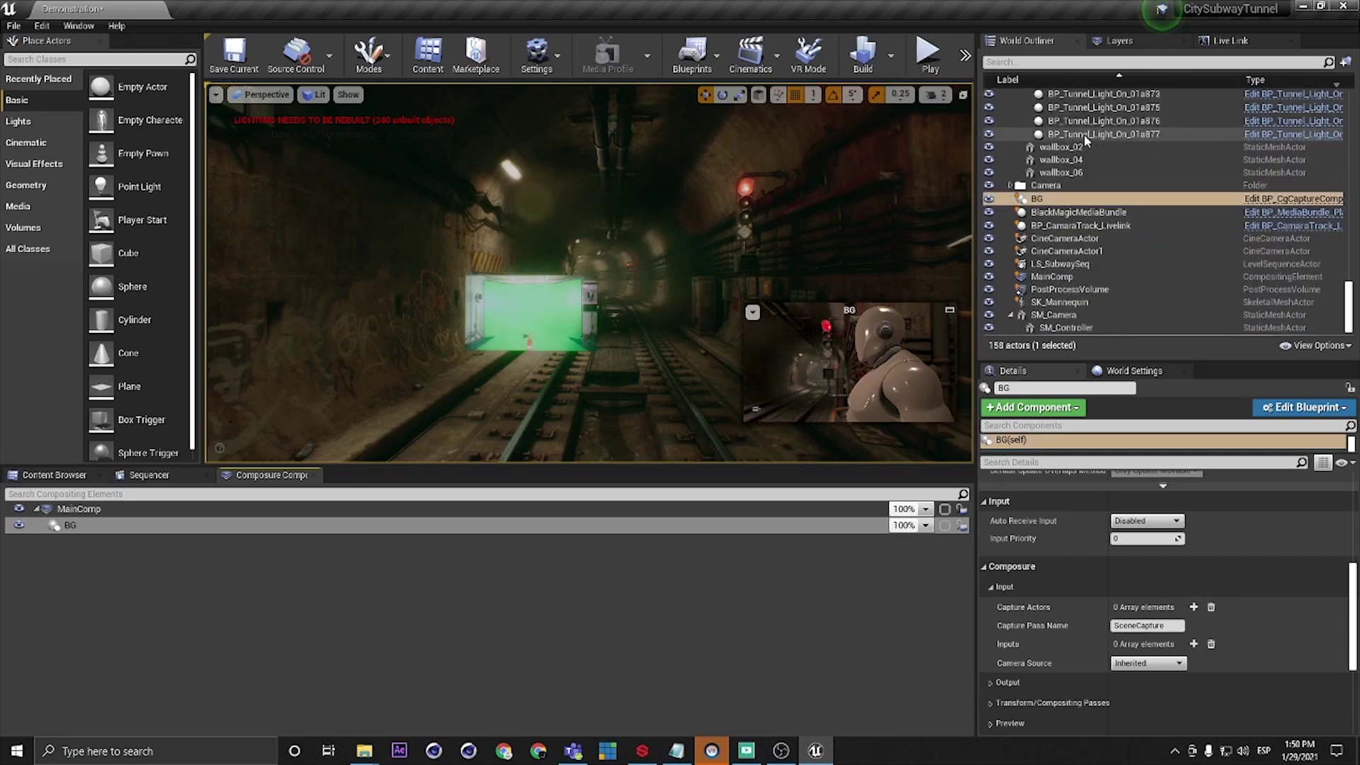
click(96, 512)
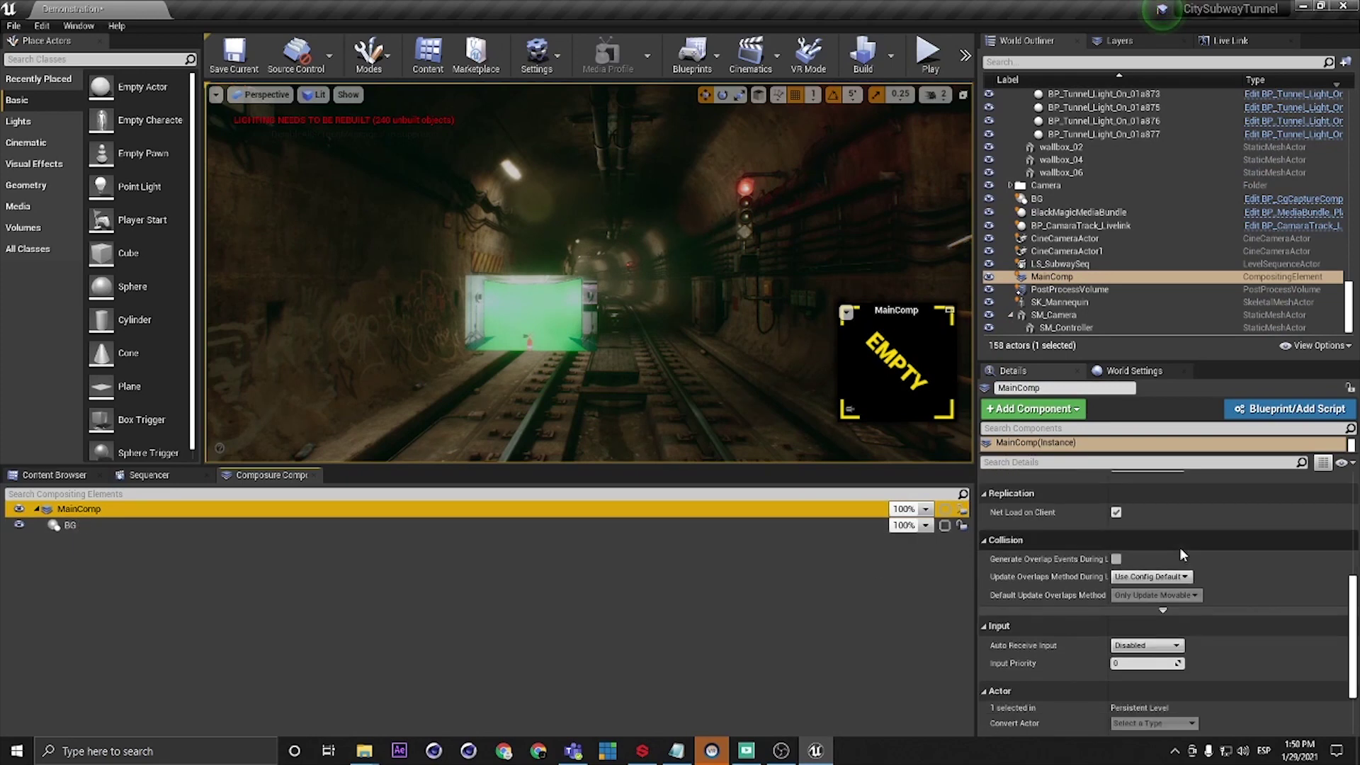
scroll(1178, 552, up, 2)
scroll(1176, 552, up, 4)
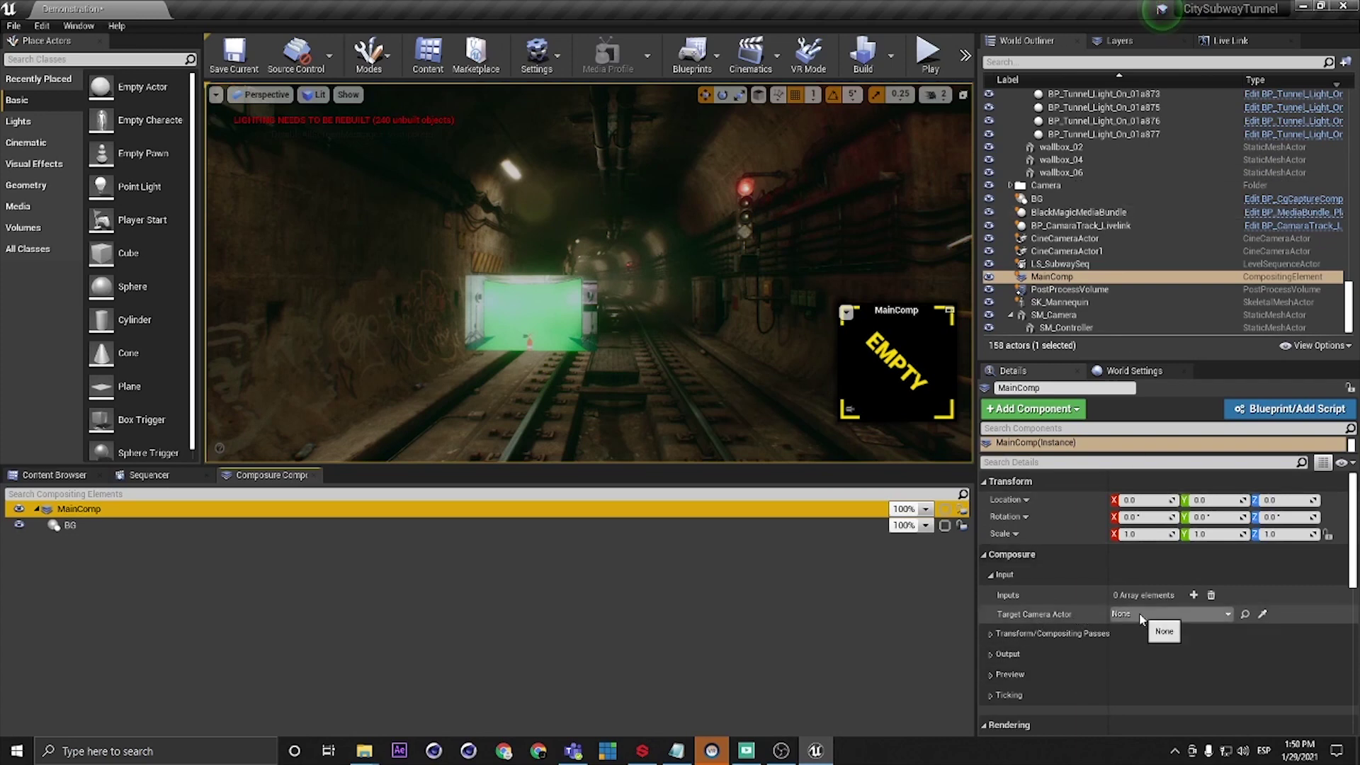
Step: Add a Media Plate element to MainComp and name it FG
right_click(89, 510)
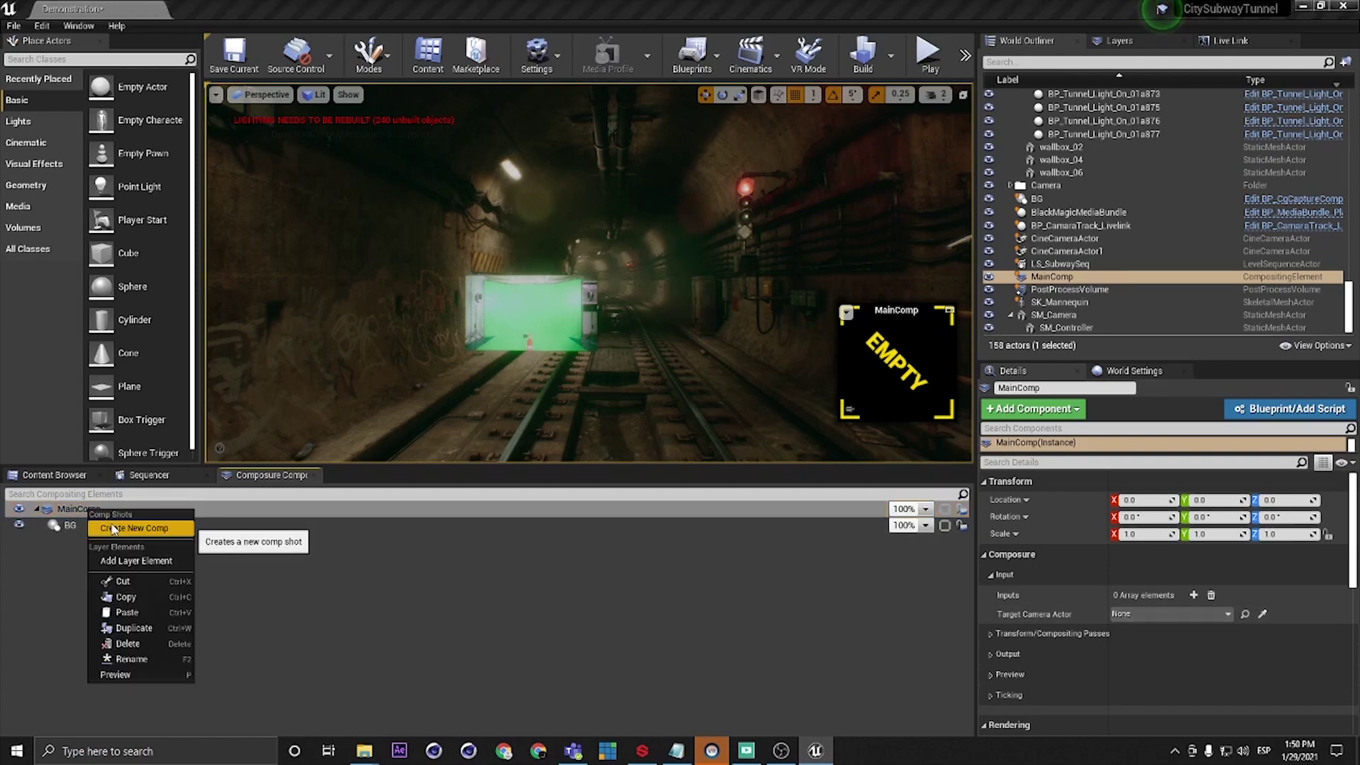
click(125, 561)
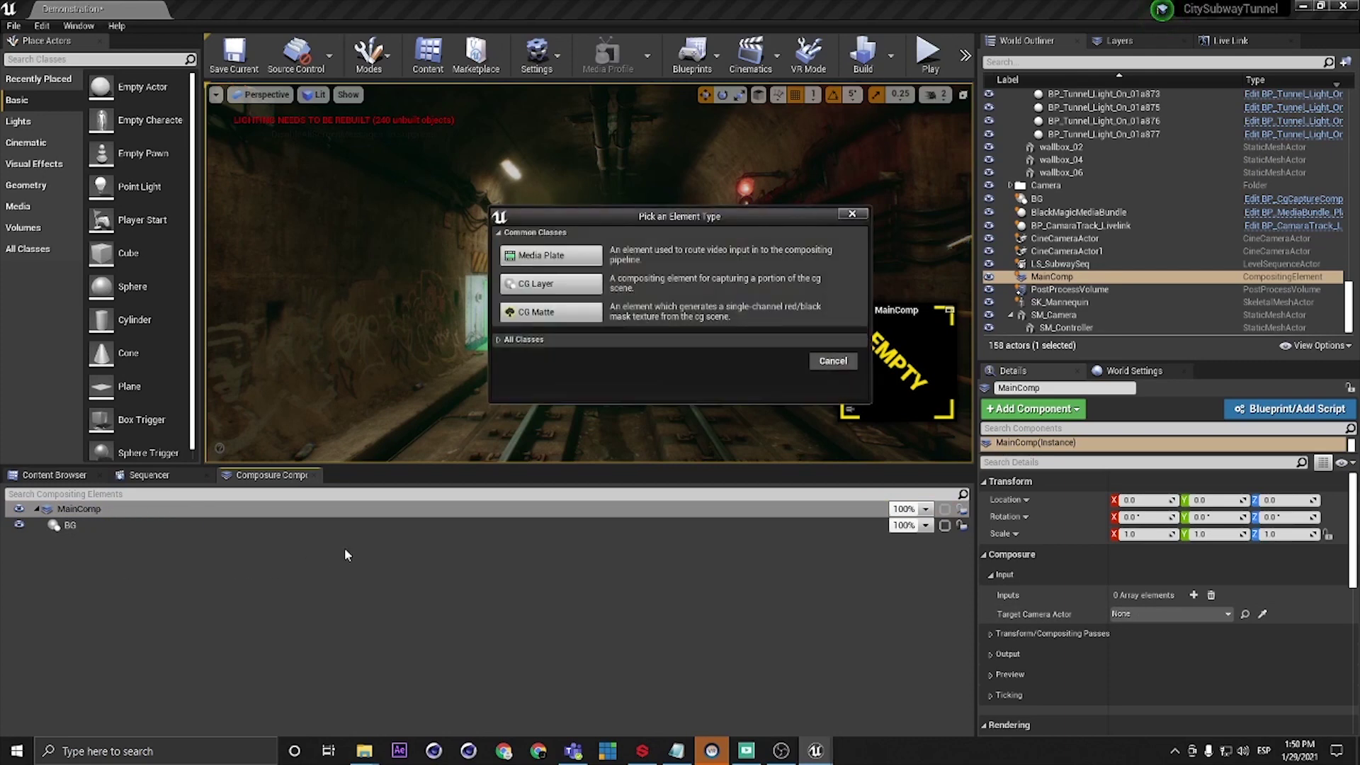
click(550, 255)
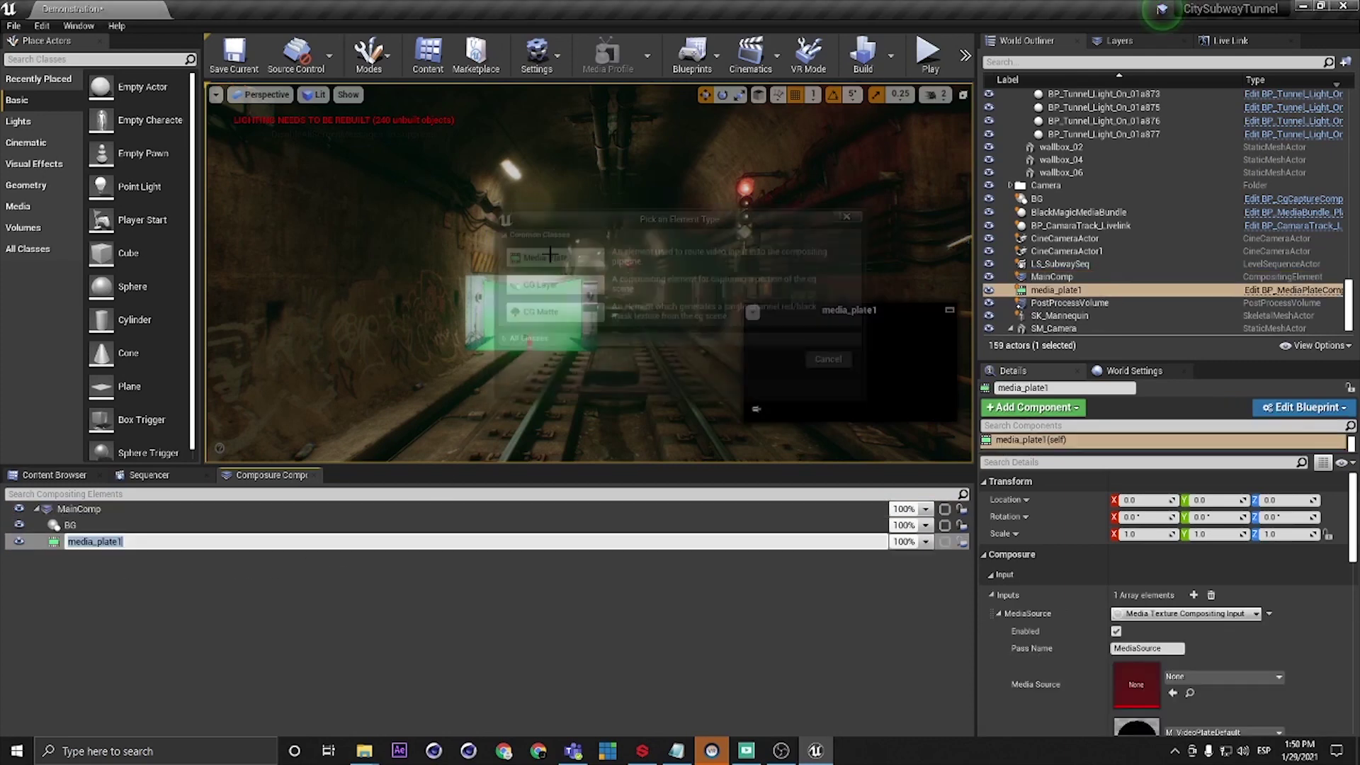
text(FG)
key(Return)
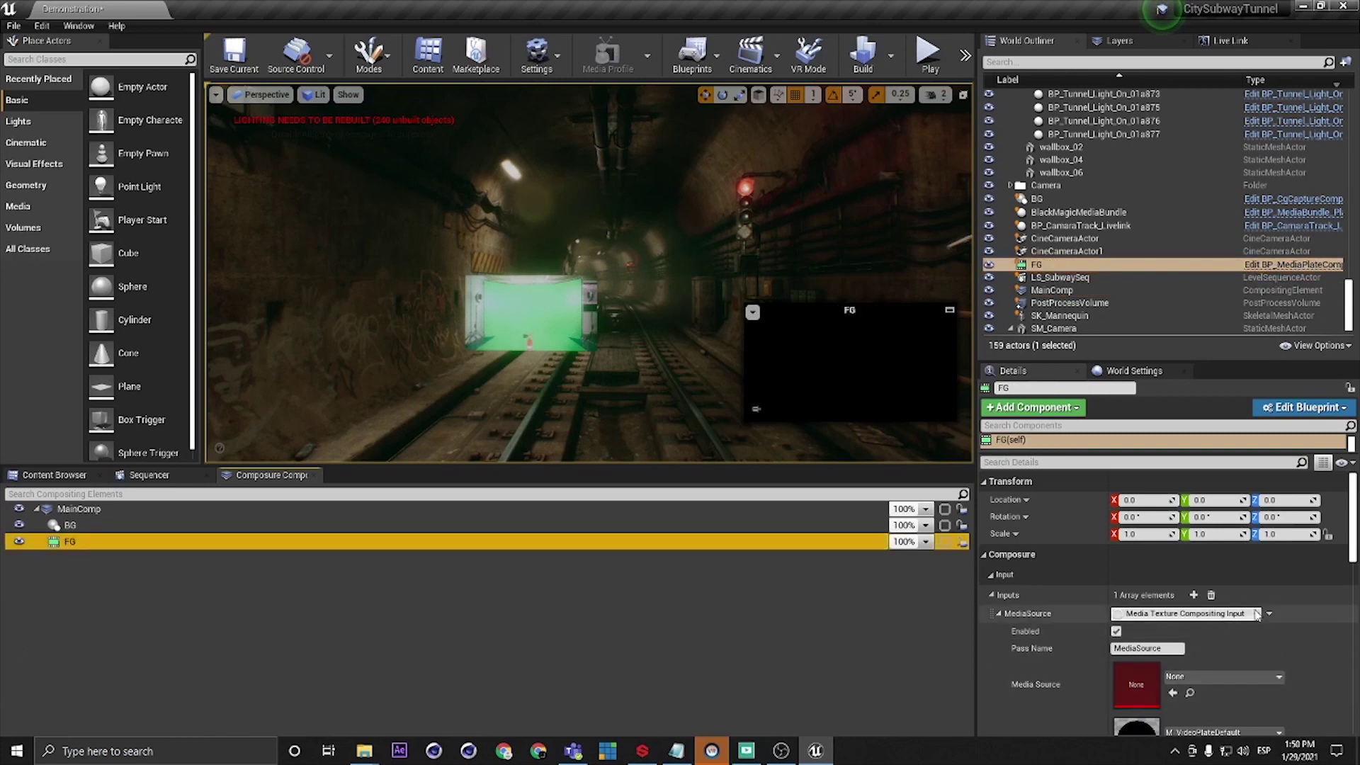
Step: Set FG's media source to the T_BlackMagicMediaBundle_BC media texture
scroll(1251, 601, down, 3)
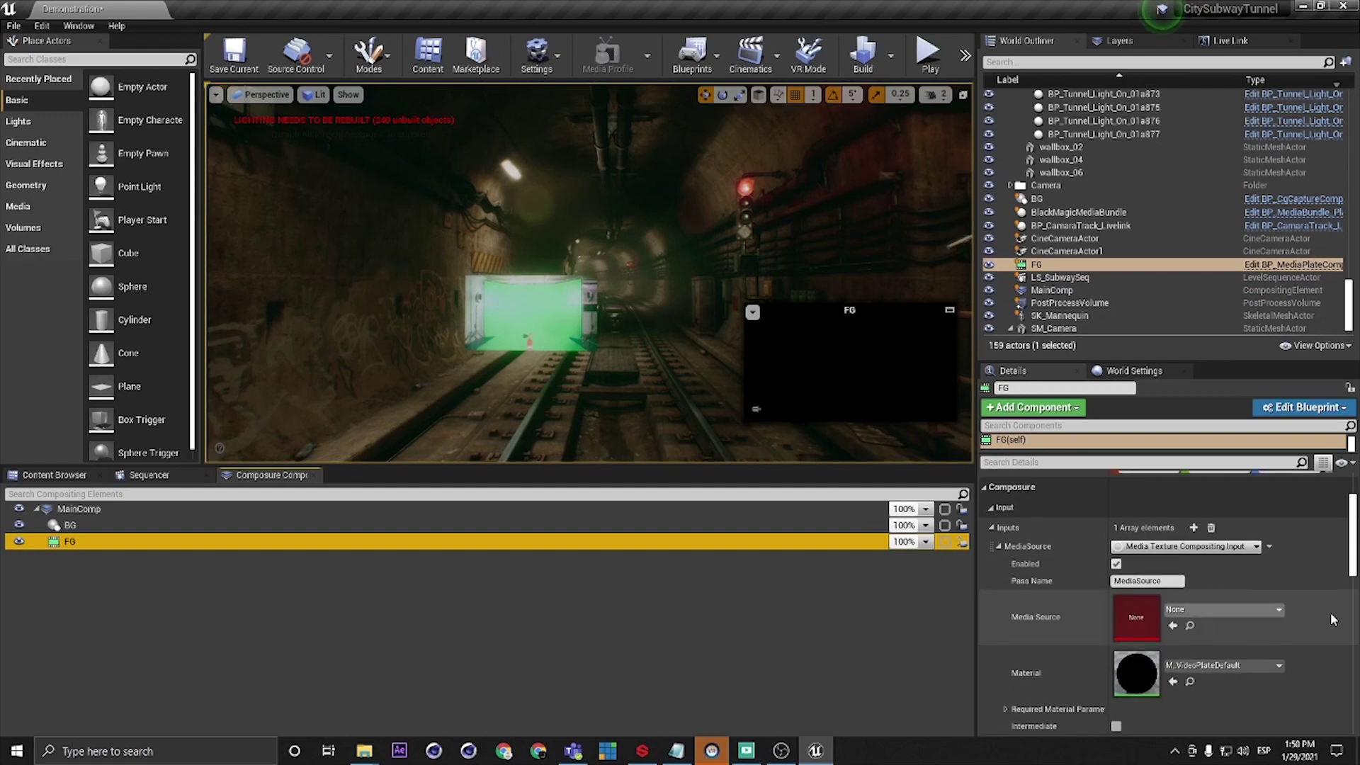
click(1246, 609)
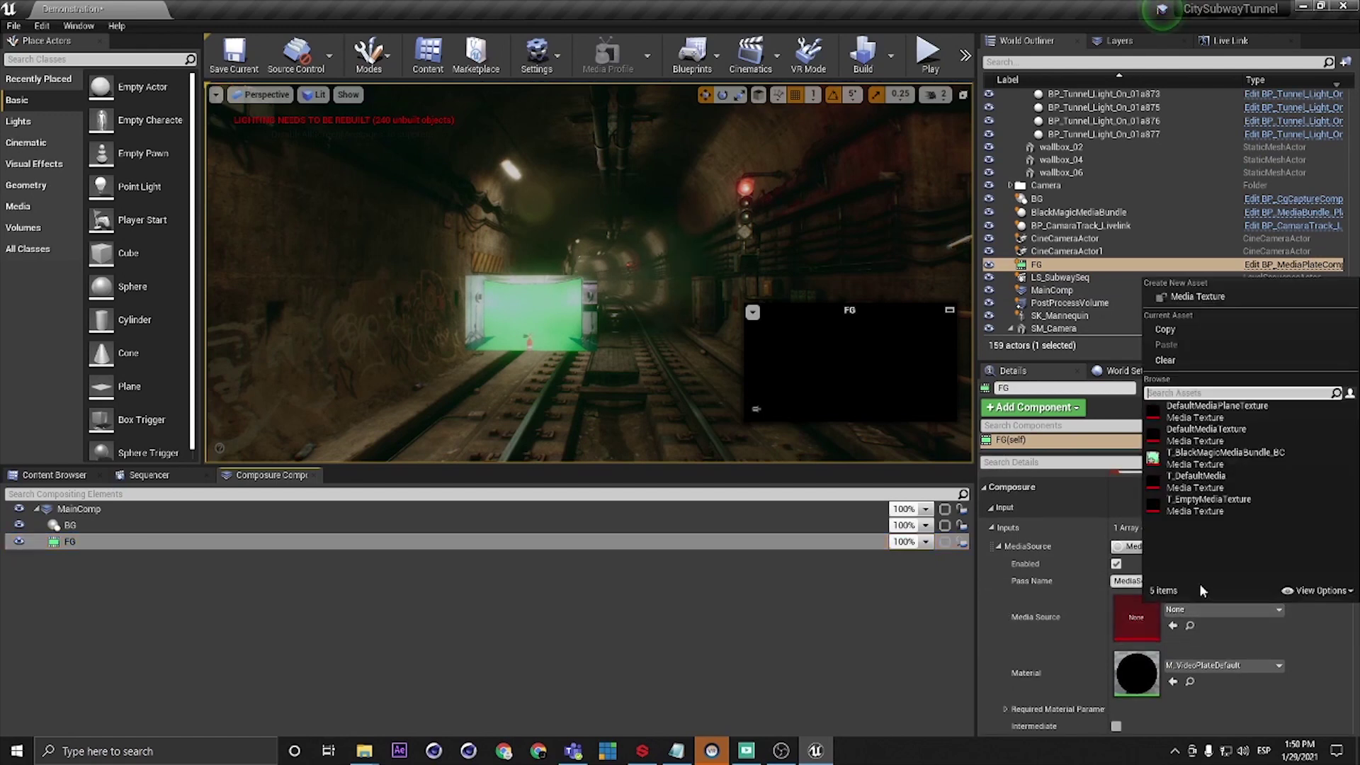
click(1165, 459)
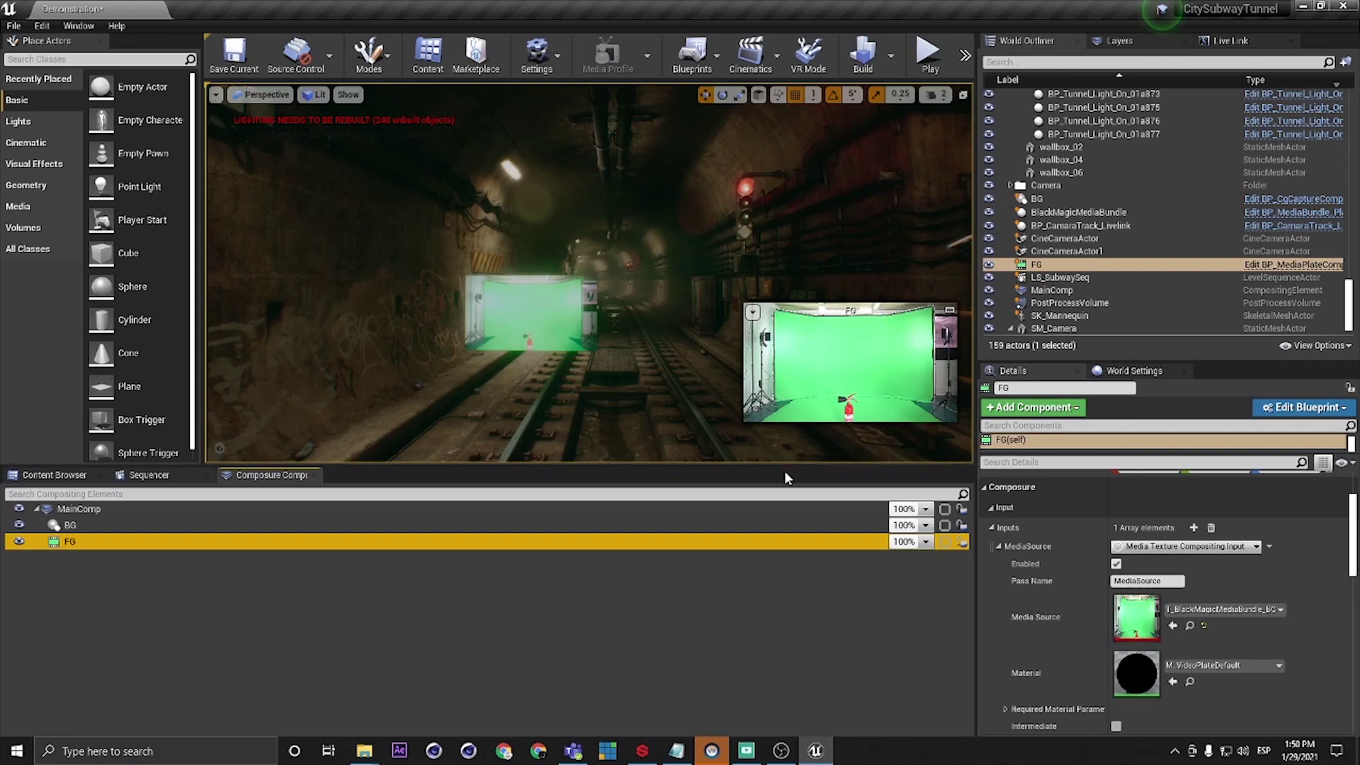
Step: Compare the previews of the BG and FG layers
click(71, 525)
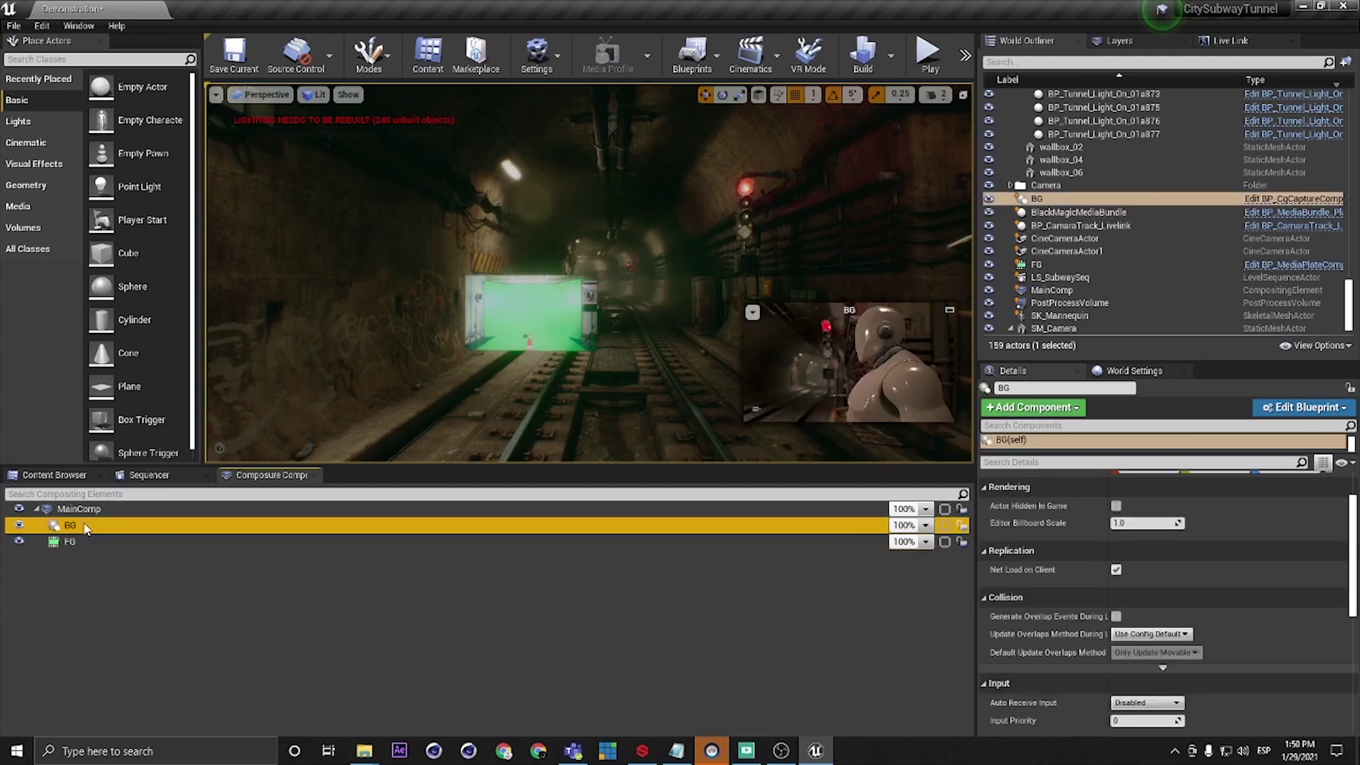
click(79, 541)
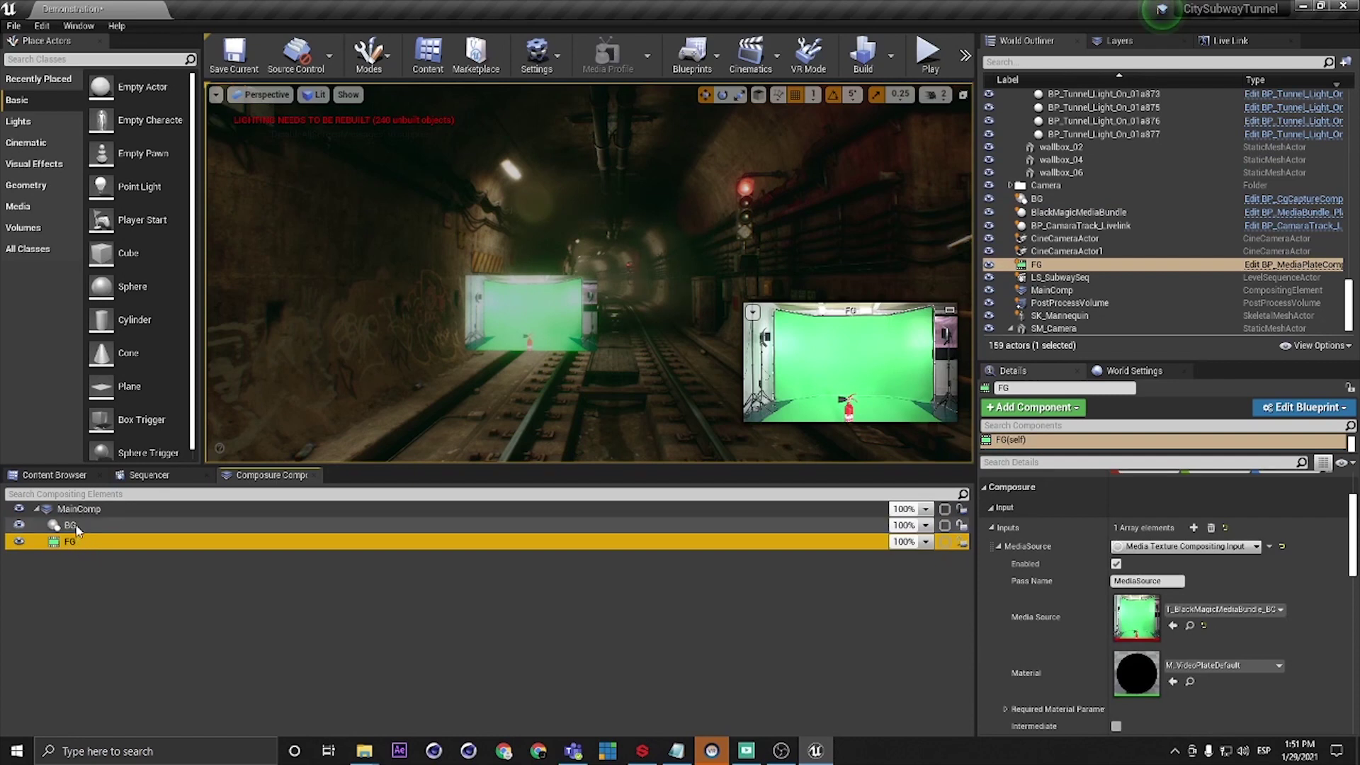
click(75, 526)
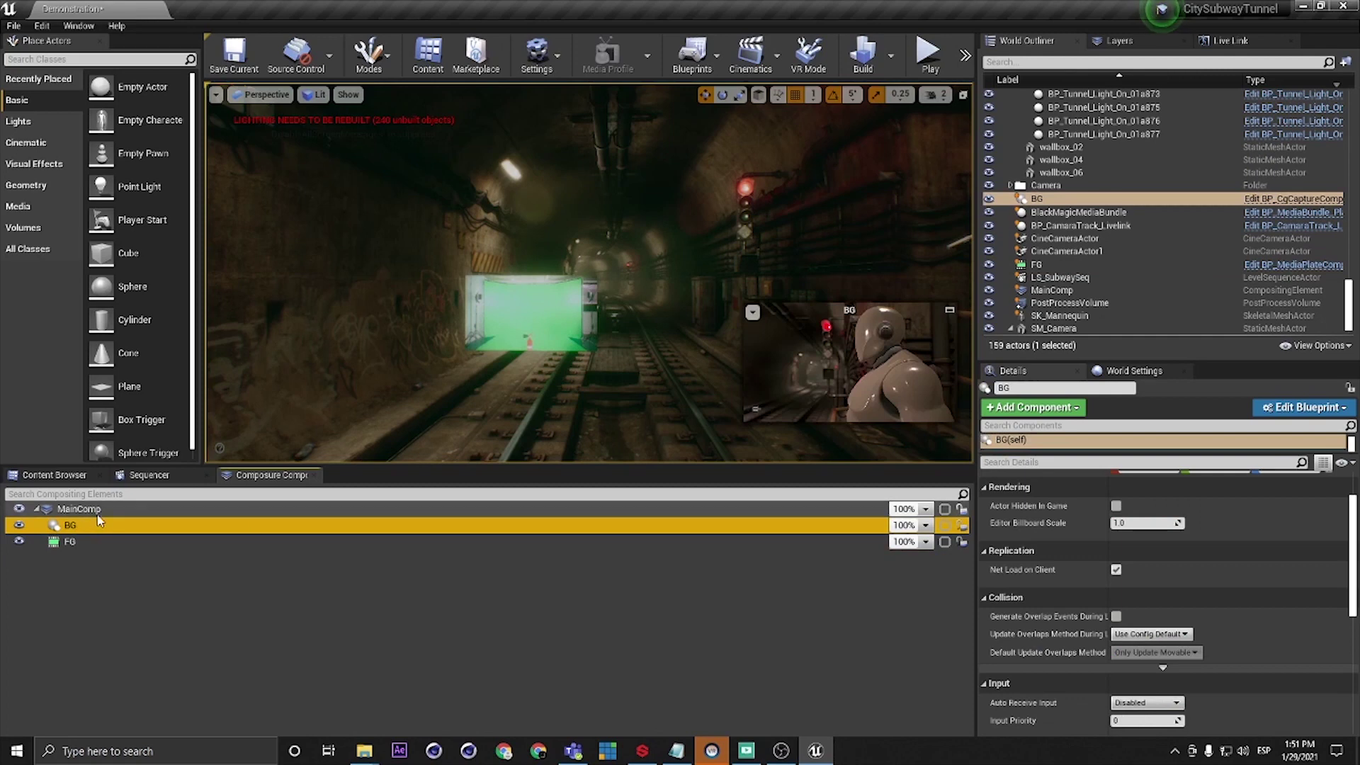
Step: Create a material named M_Comp in the project's Media folder
click(45, 476)
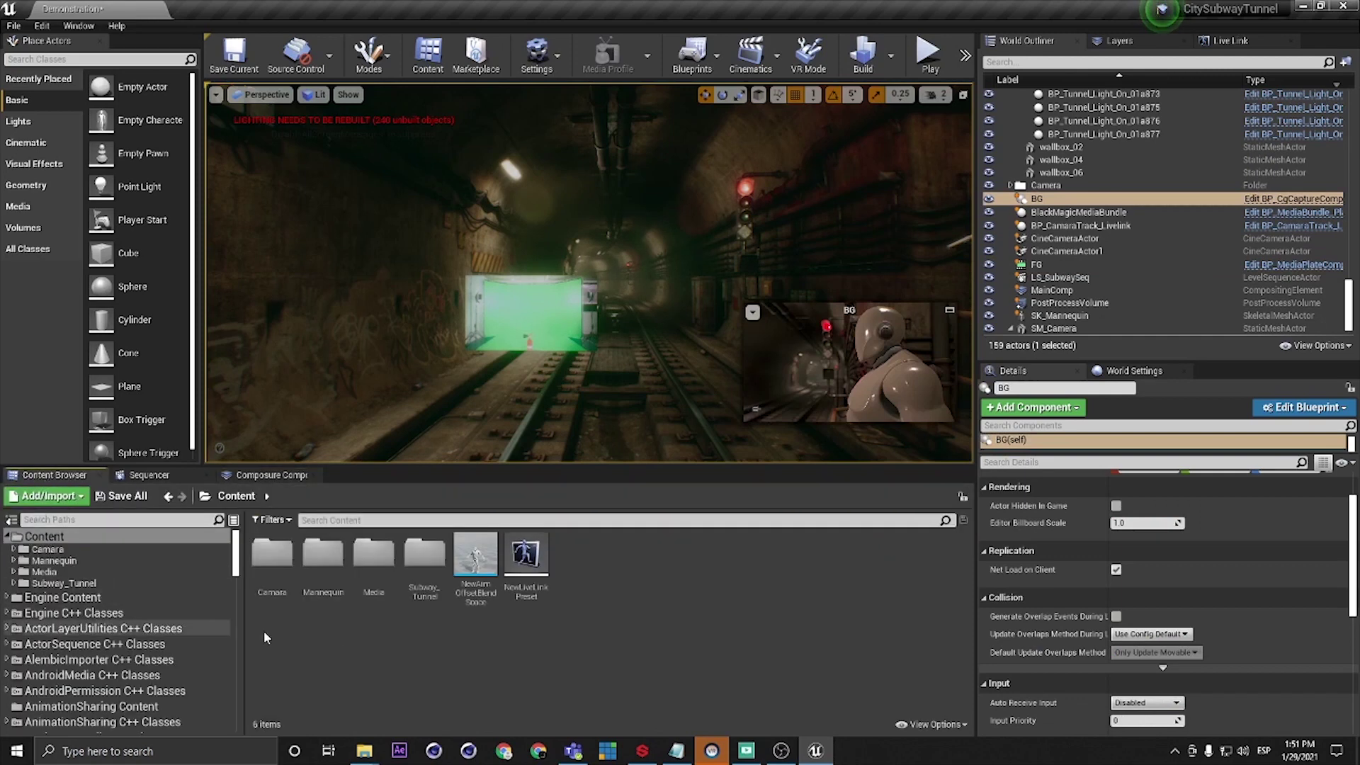
double_click(375, 559)
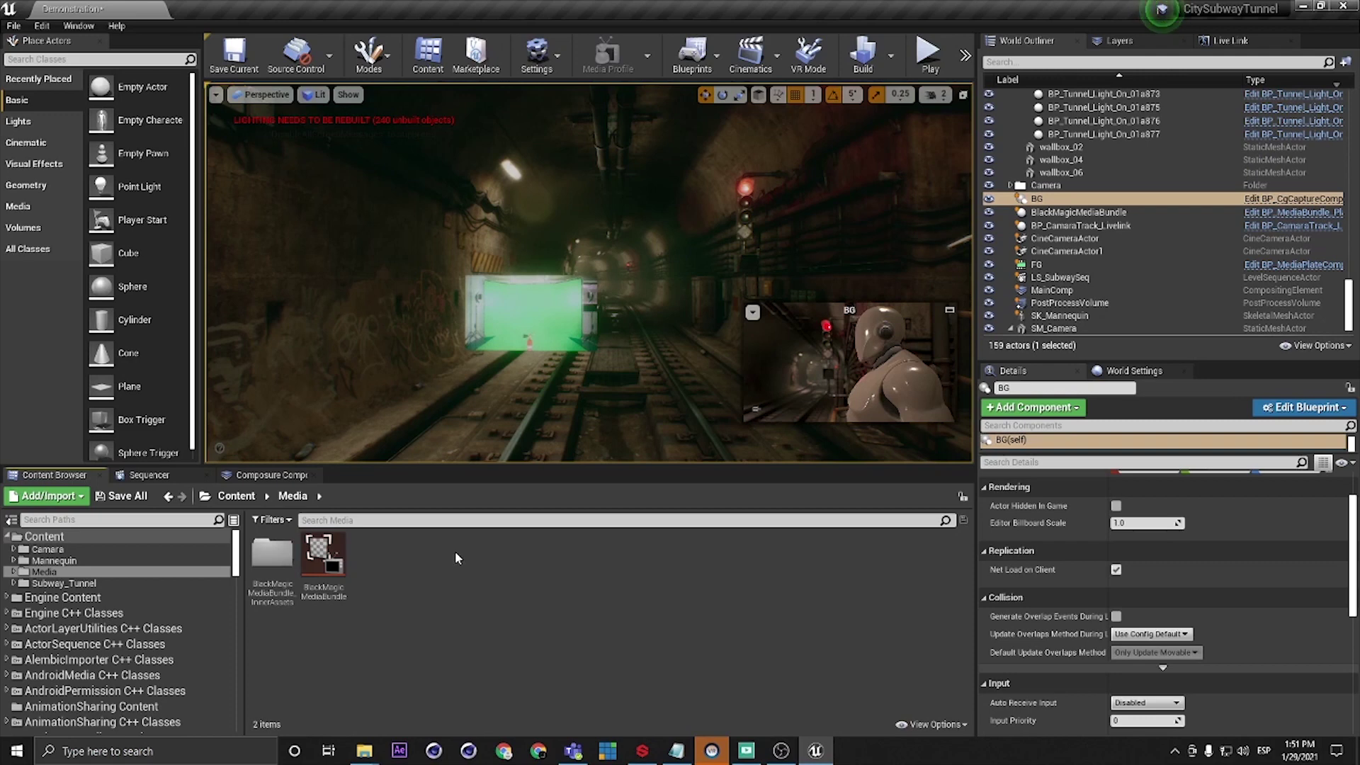
right_click(420, 560)
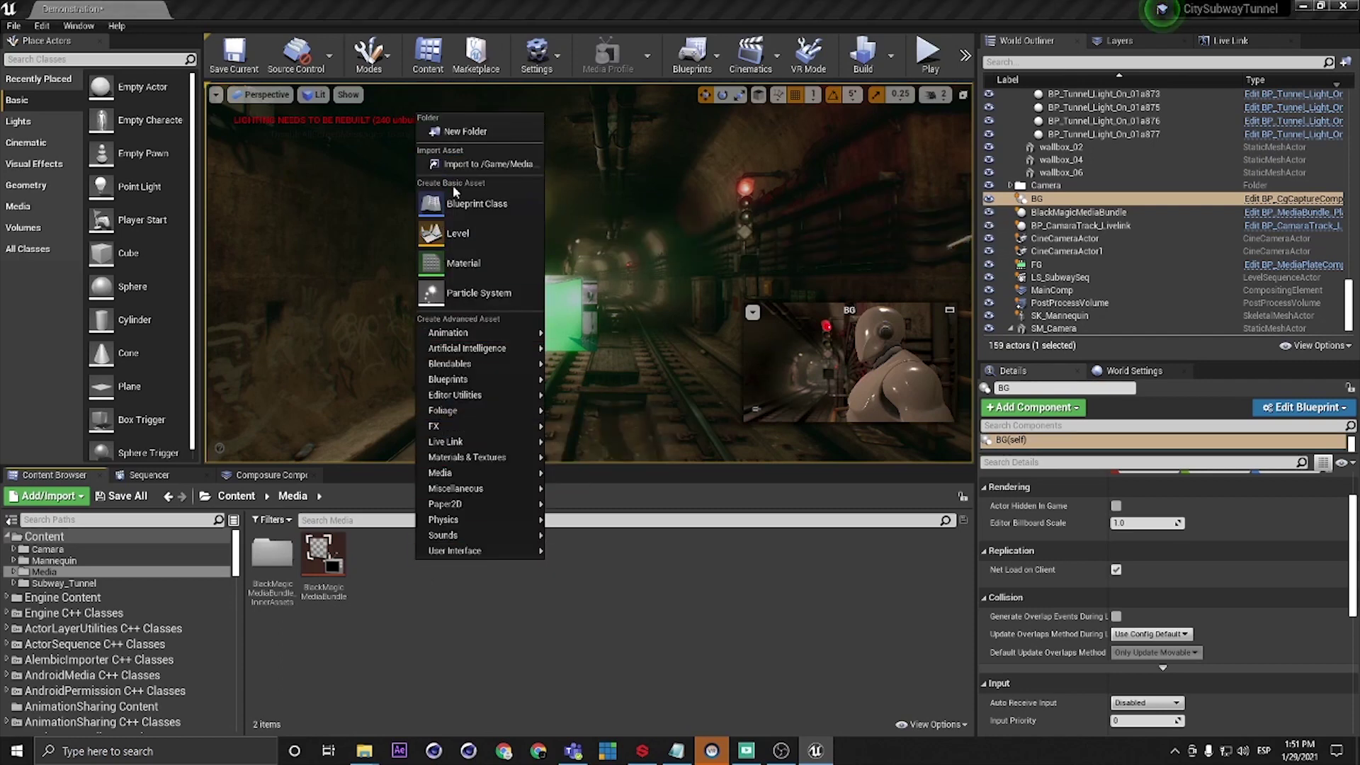
click(461, 263)
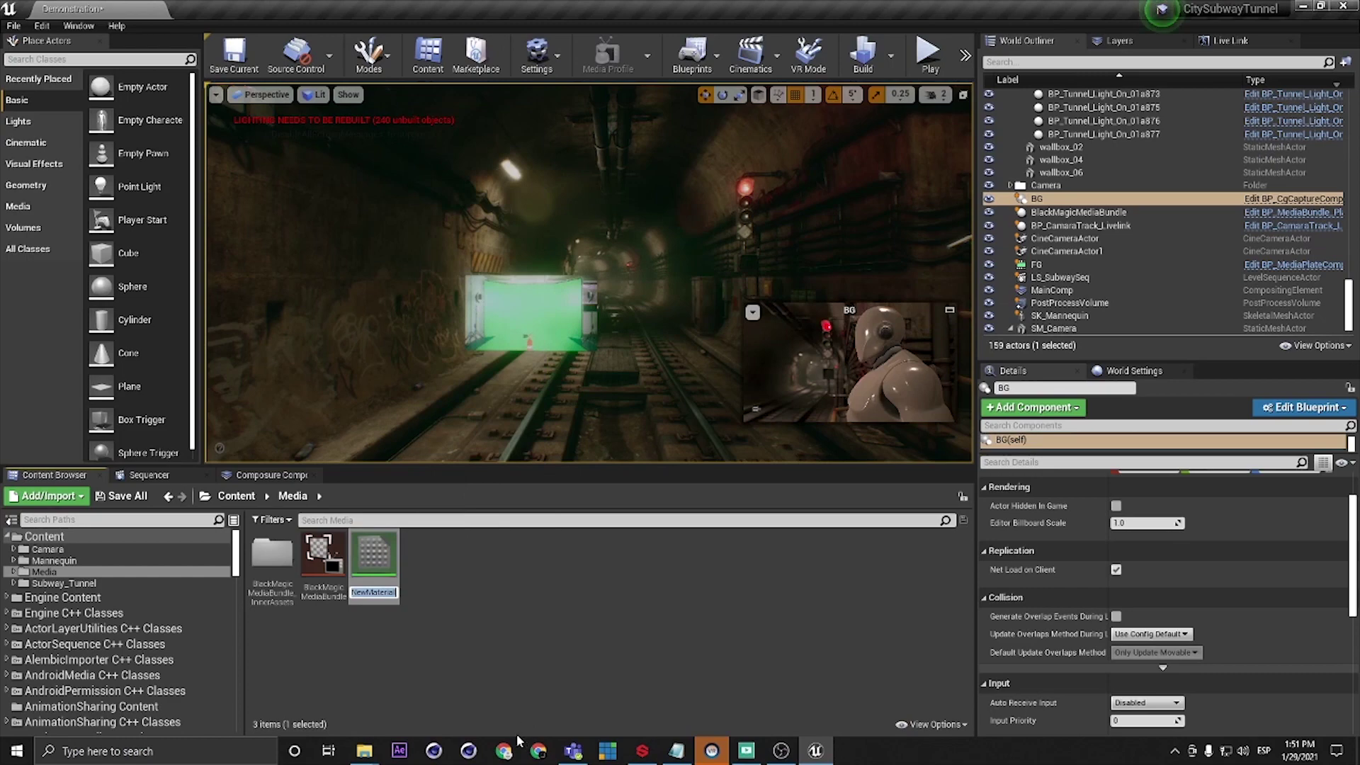
text(M_Comp)
key(Return)
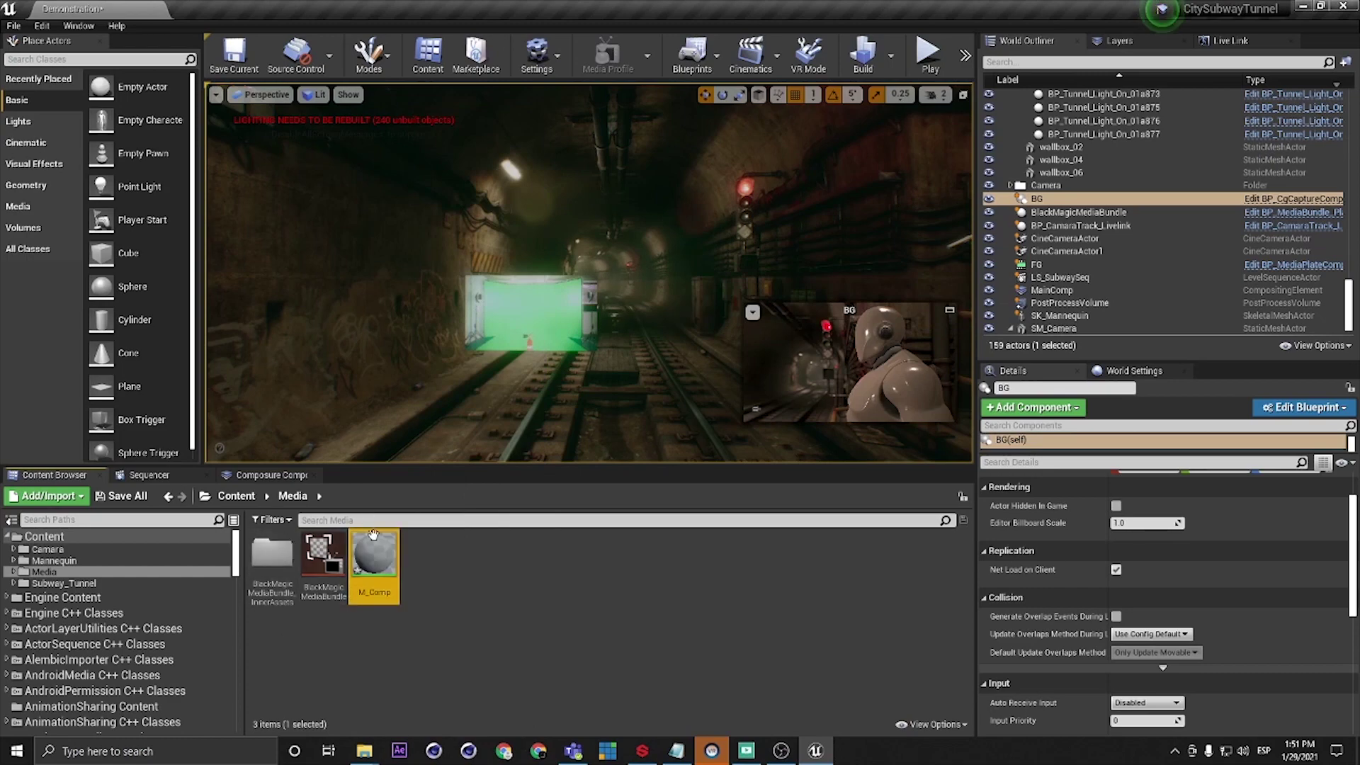
Step: Open the M_Comp material and set its material domain to Post Process
double_click(374, 546)
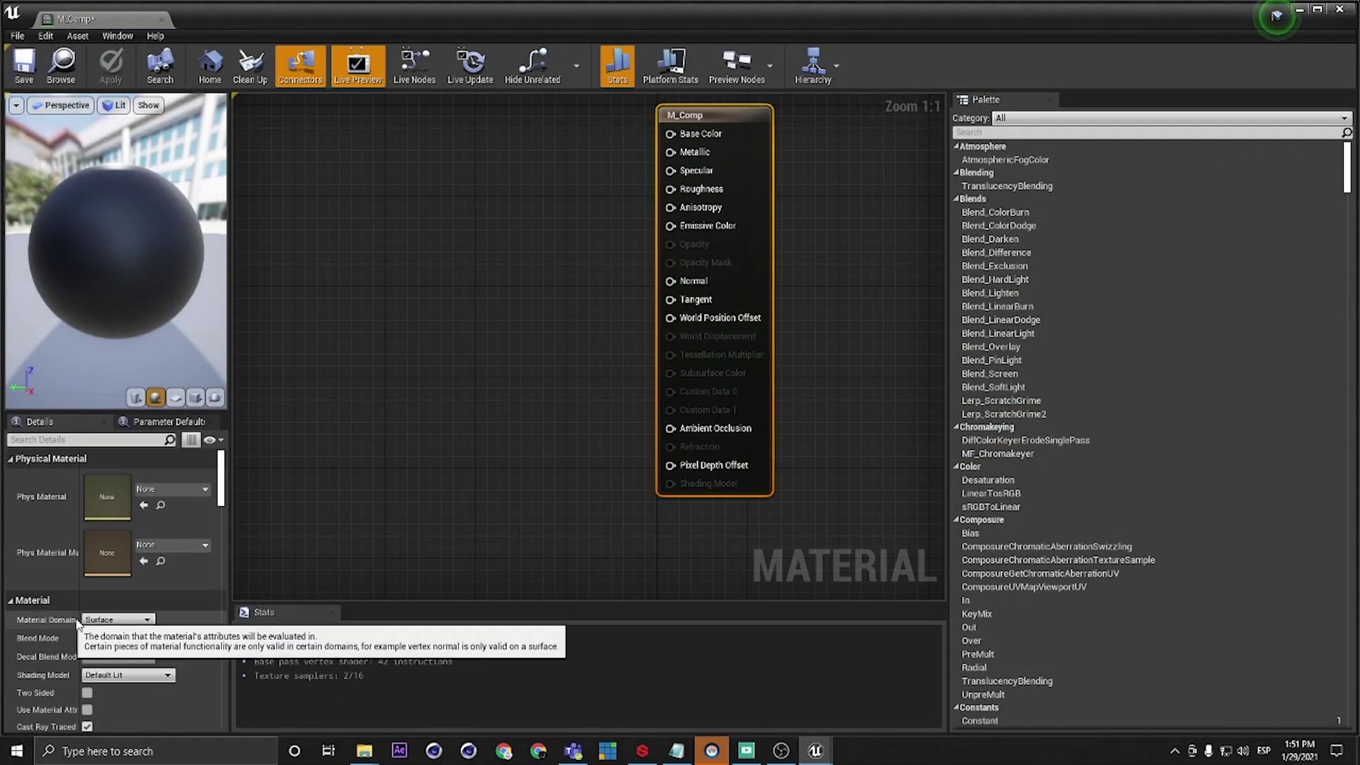
click(115, 620)
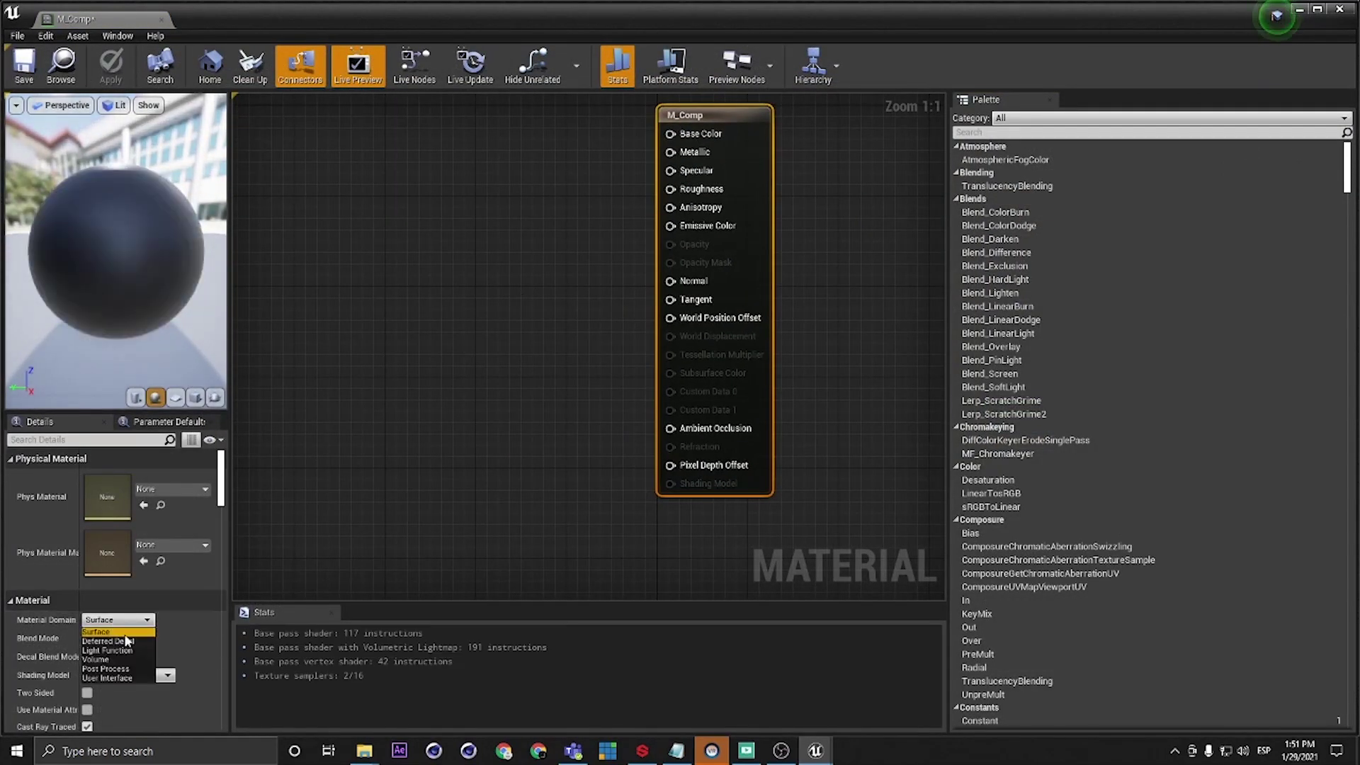
click(111, 668)
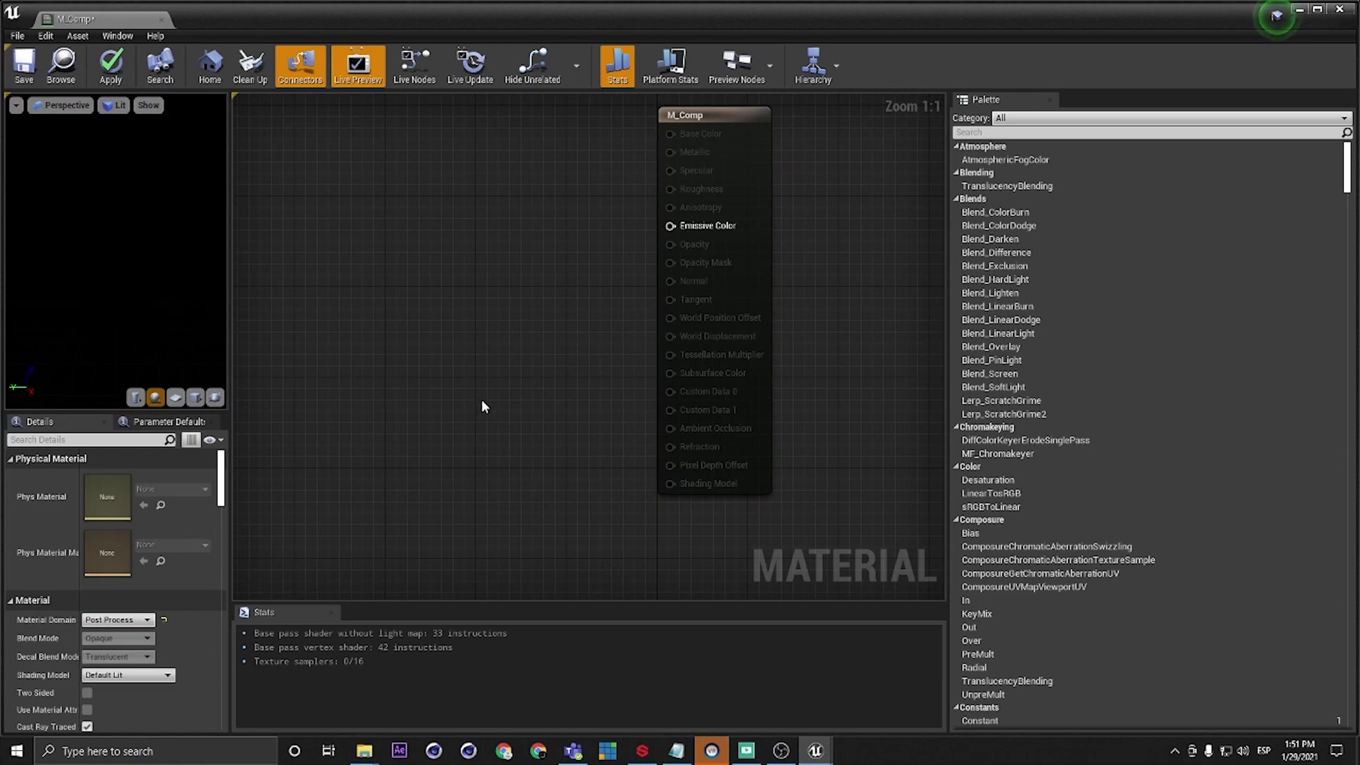
Step: Add a TextureSampleParameter2D node to the M_Comp graph and name it BG
right_drag(433, 344, 523, 409)
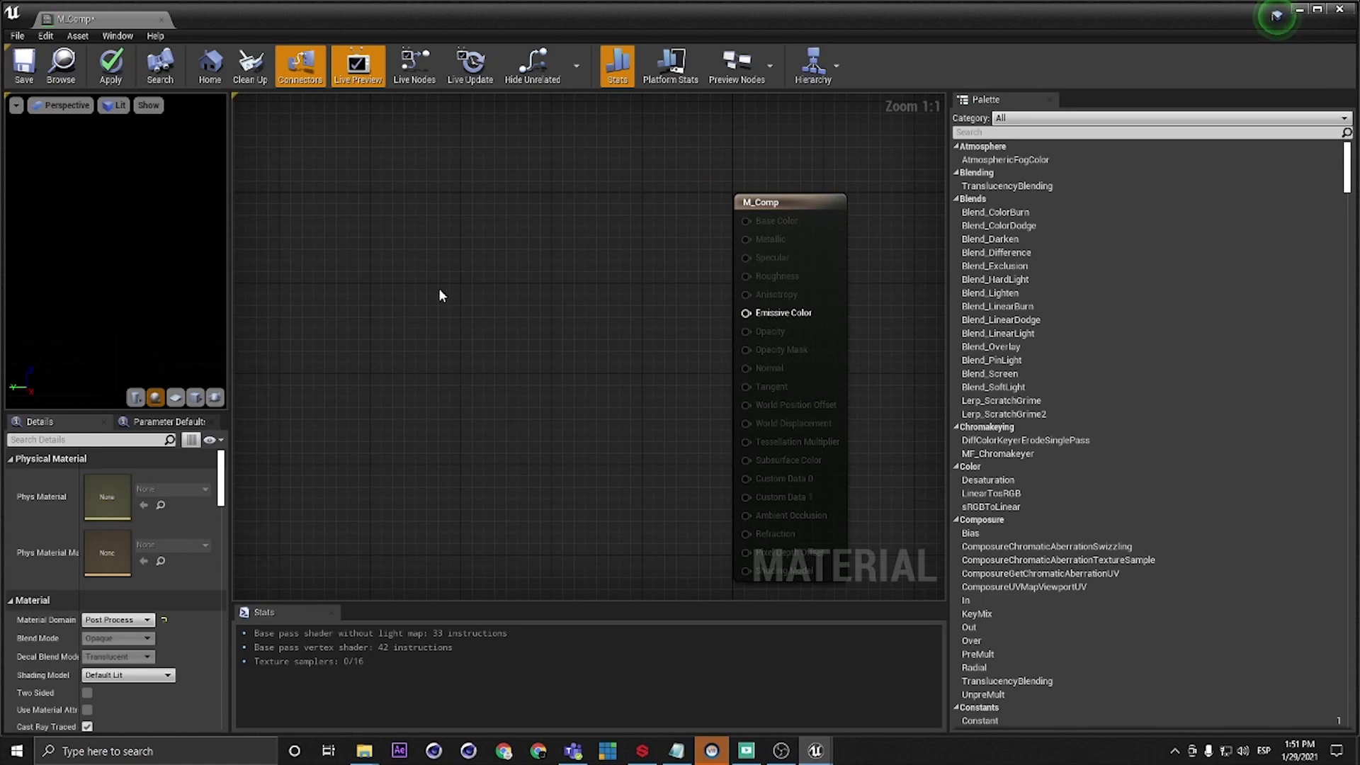
right_click(412, 250)
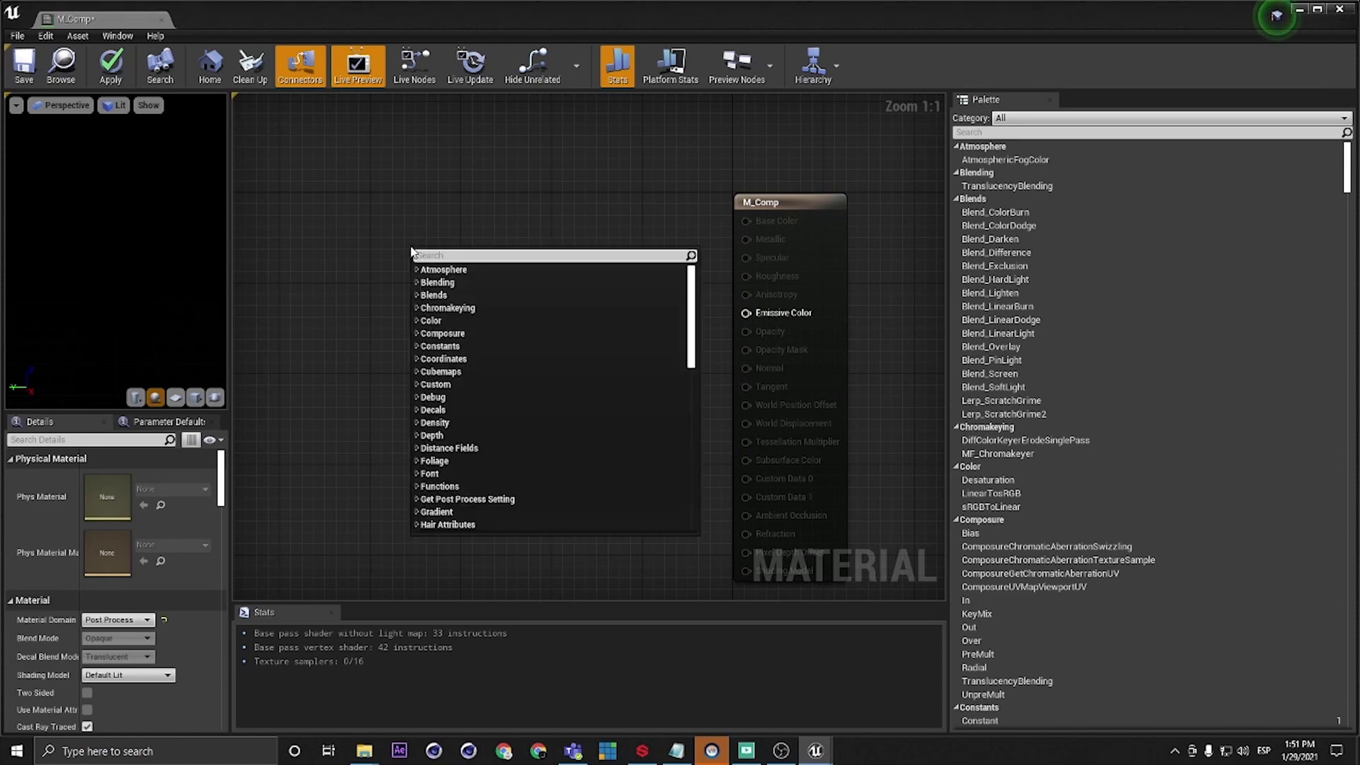
text(2d)
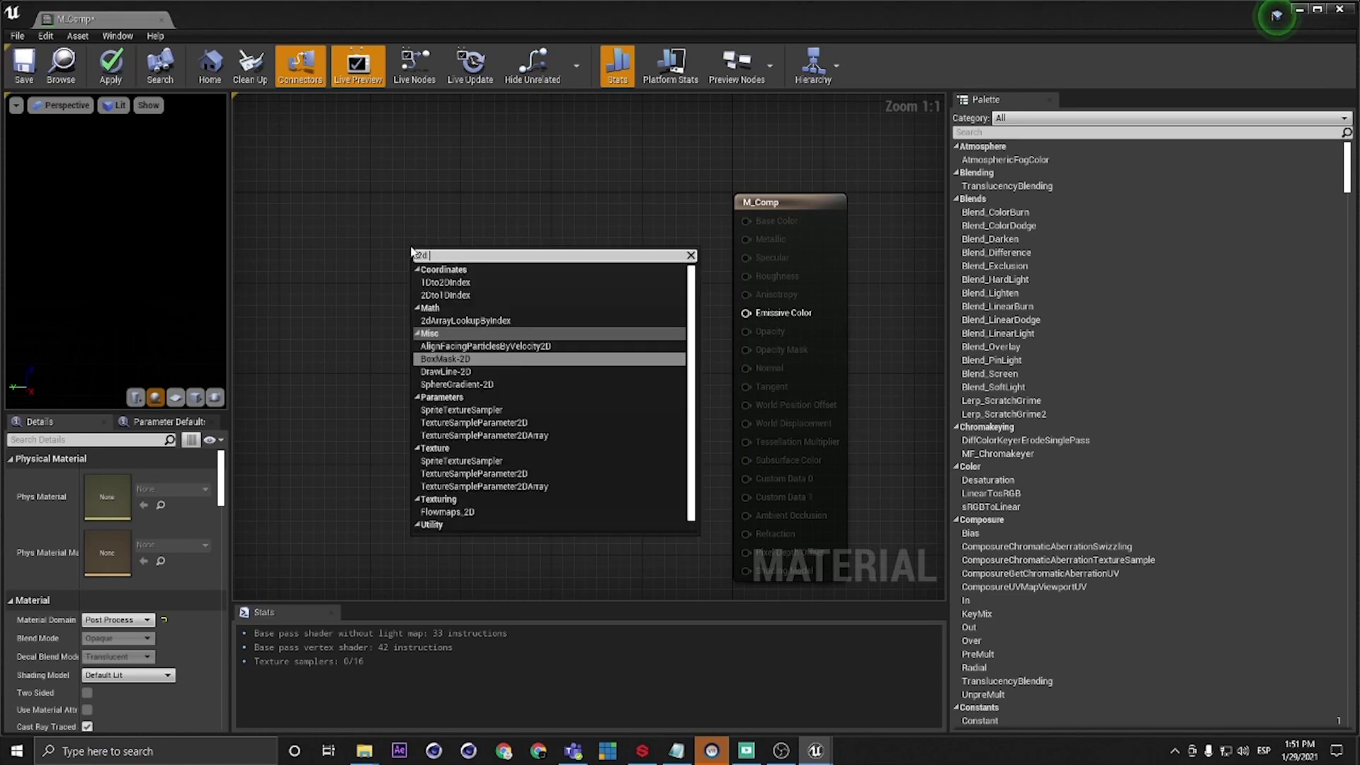
click(465, 425)
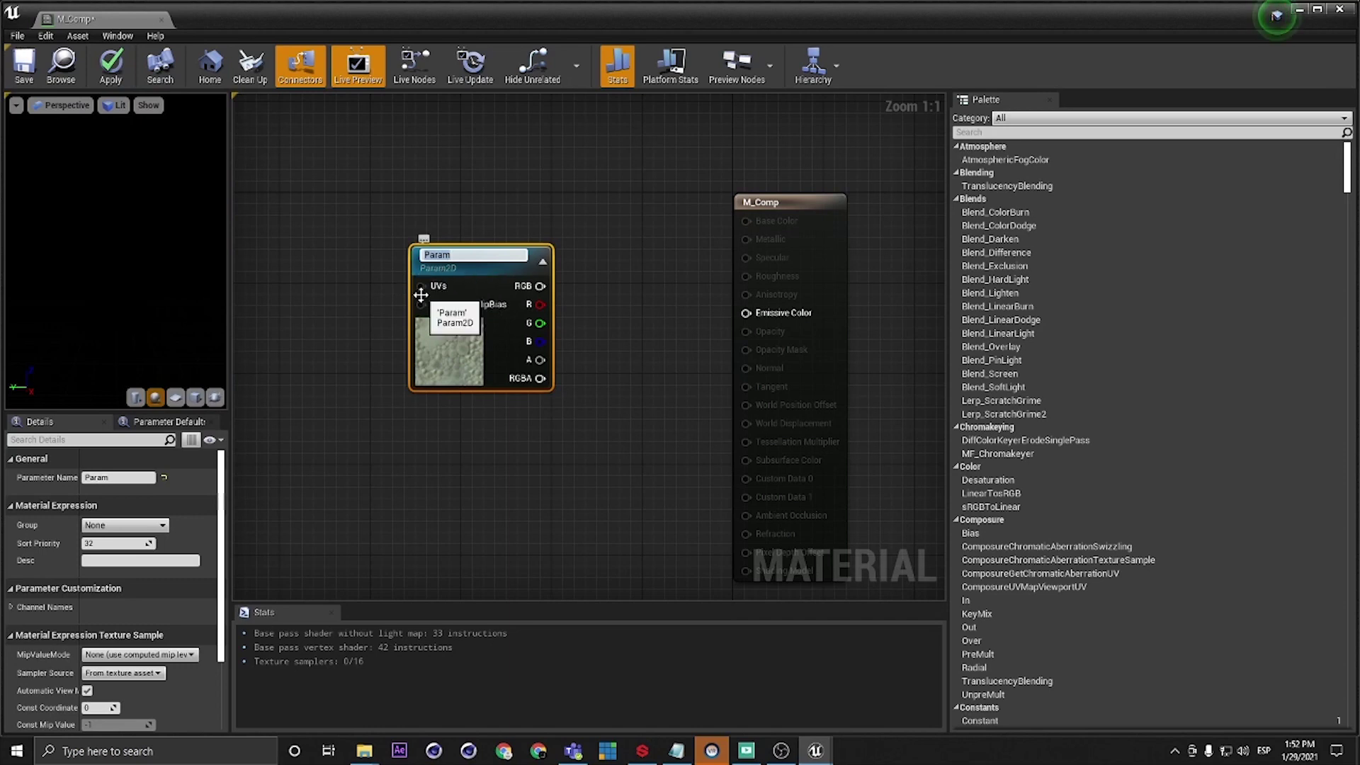
text(BG)
key(Return)
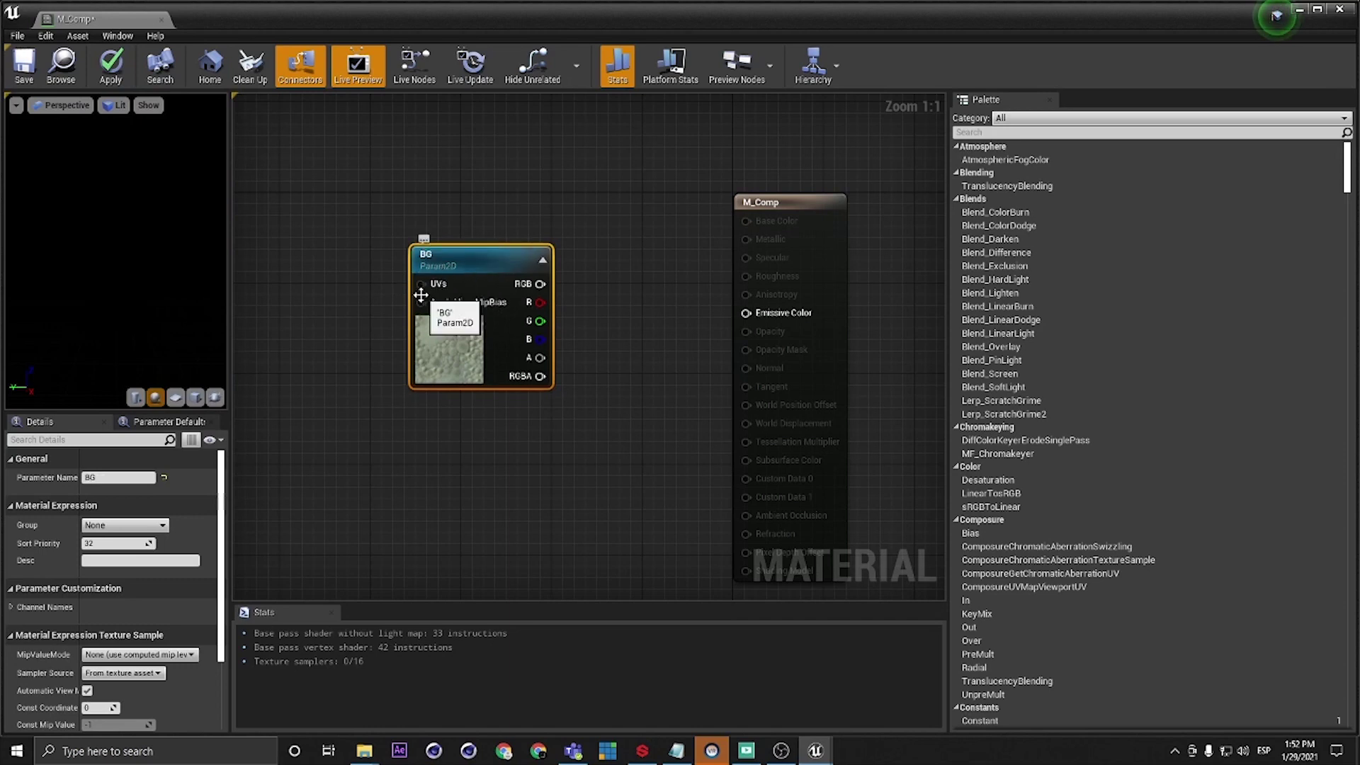
Step: Duplicate the BG texture parameter, rename the copy FG, and align it directly above BG
drag(474, 262, 458, 435)
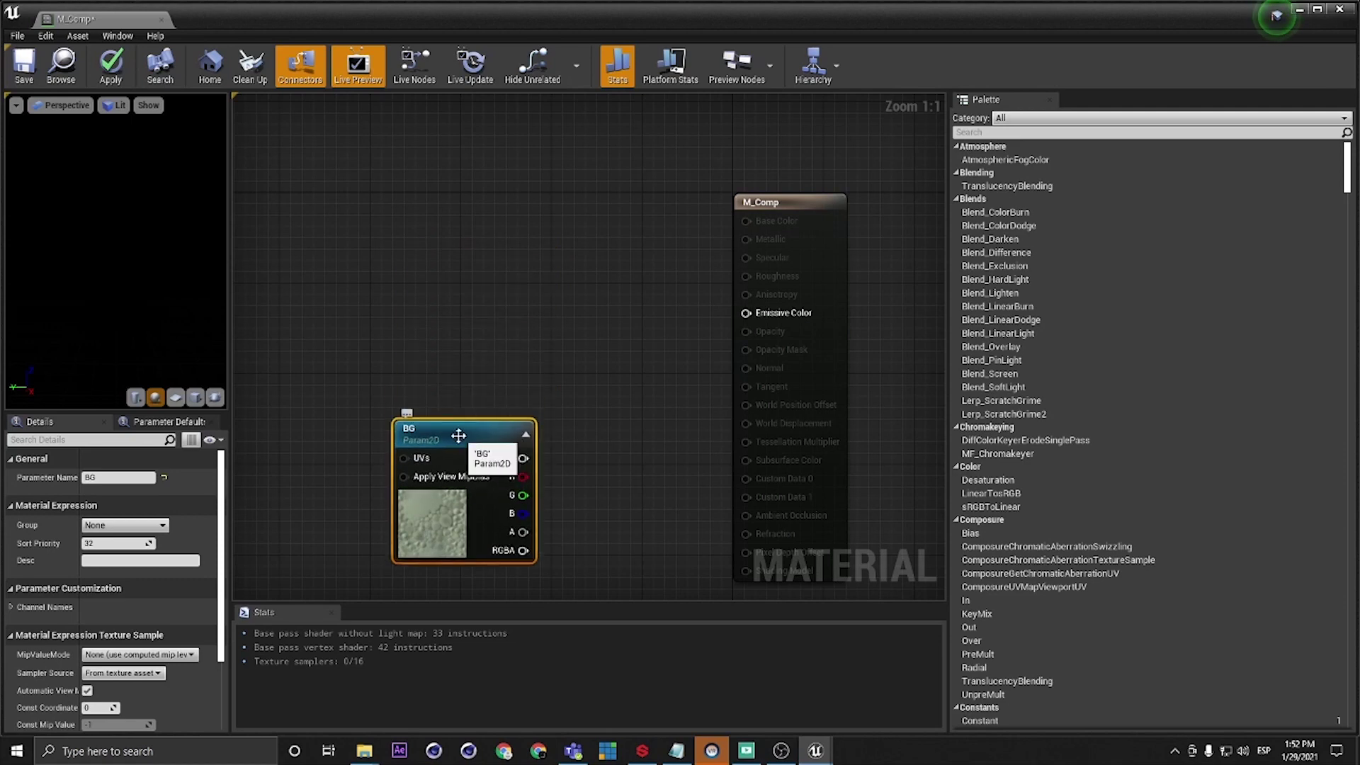
click(436, 258)
key(ctrl+v)
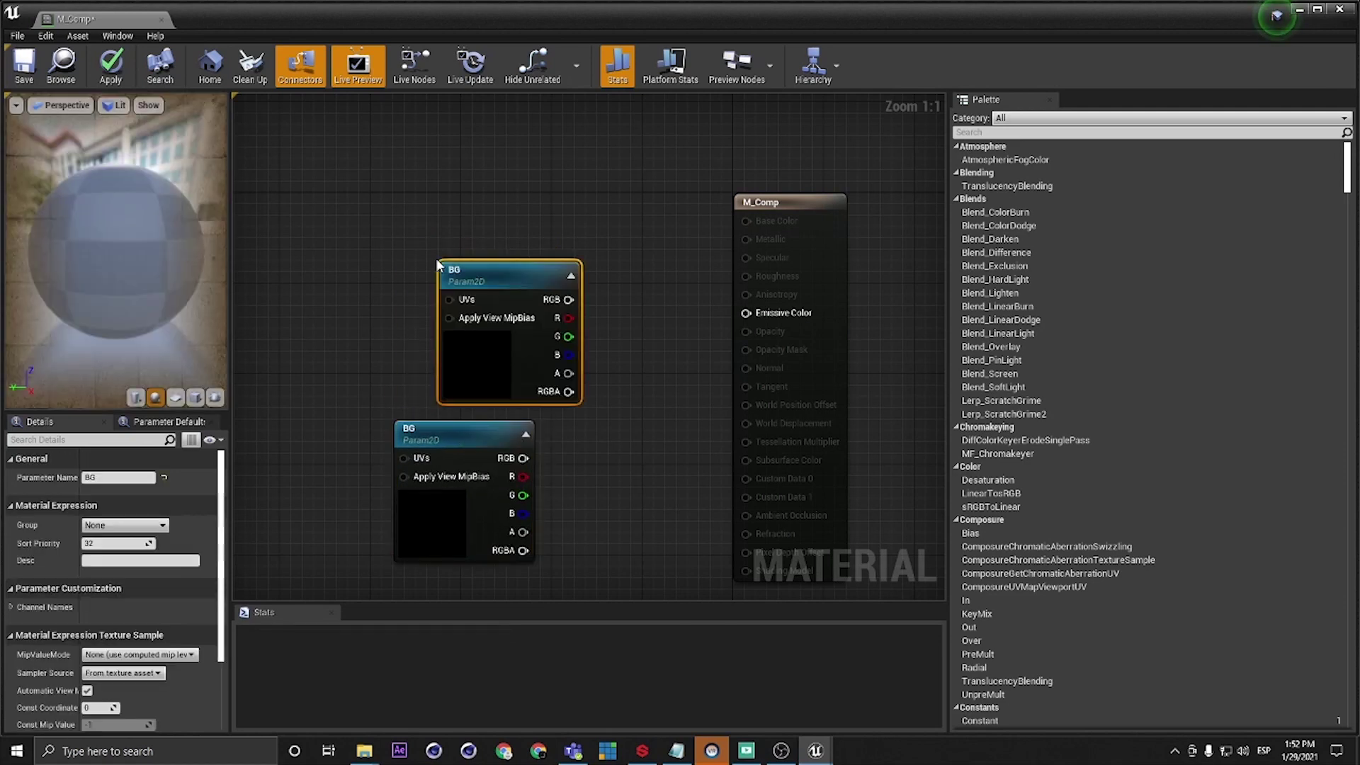
drag(114, 479, 6, 480)
text(FG)
key(Return)
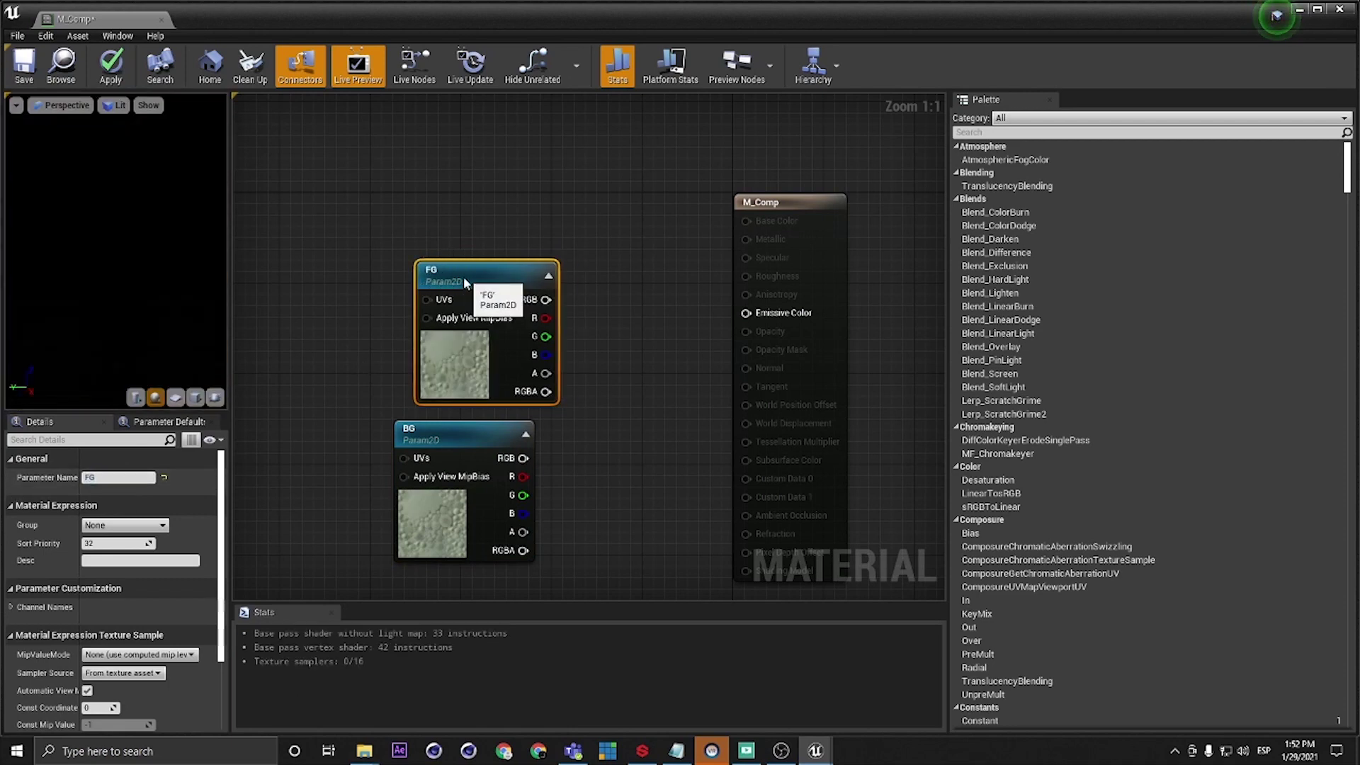
drag(463, 276, 439, 264)
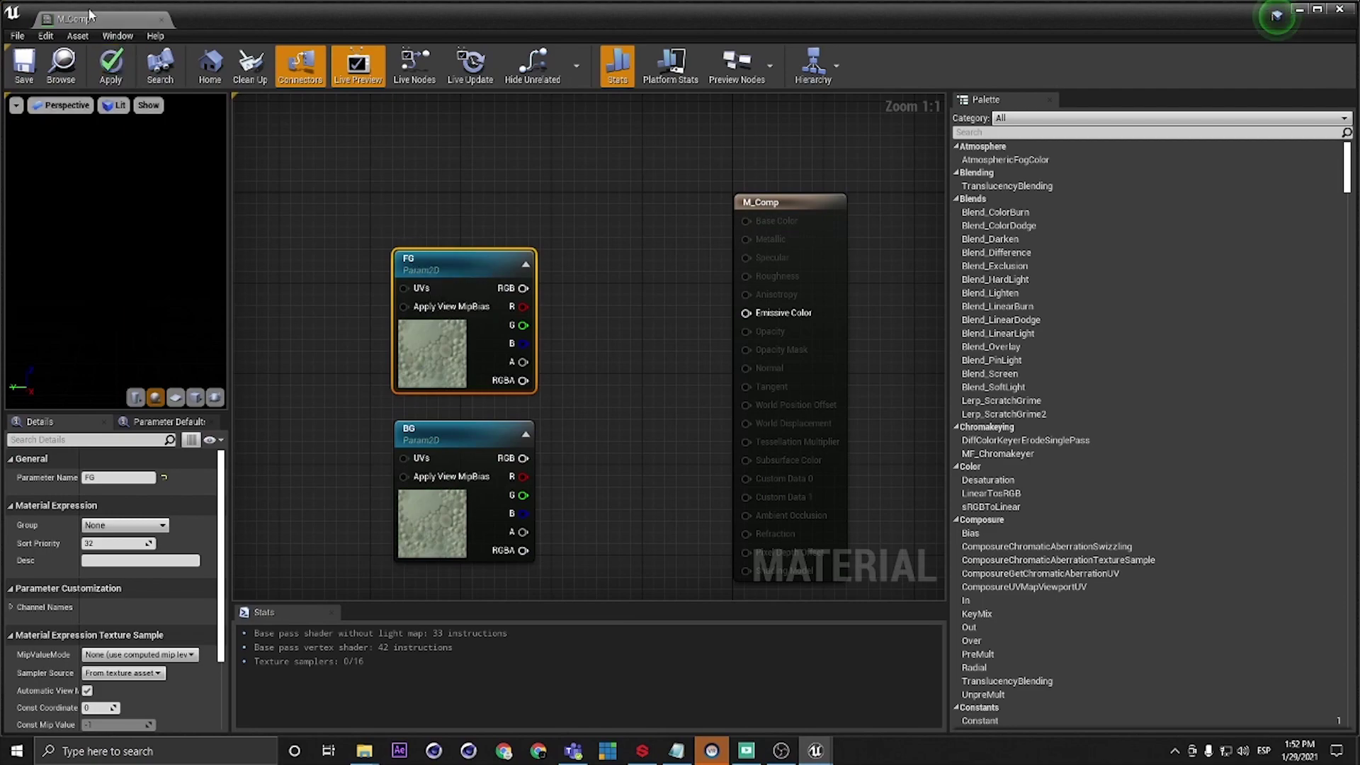
Step: Check the names of the layers under MainComp in Composure, and dock the M_Comp editor beside the level editor
drag(89, 14, 457, 160)
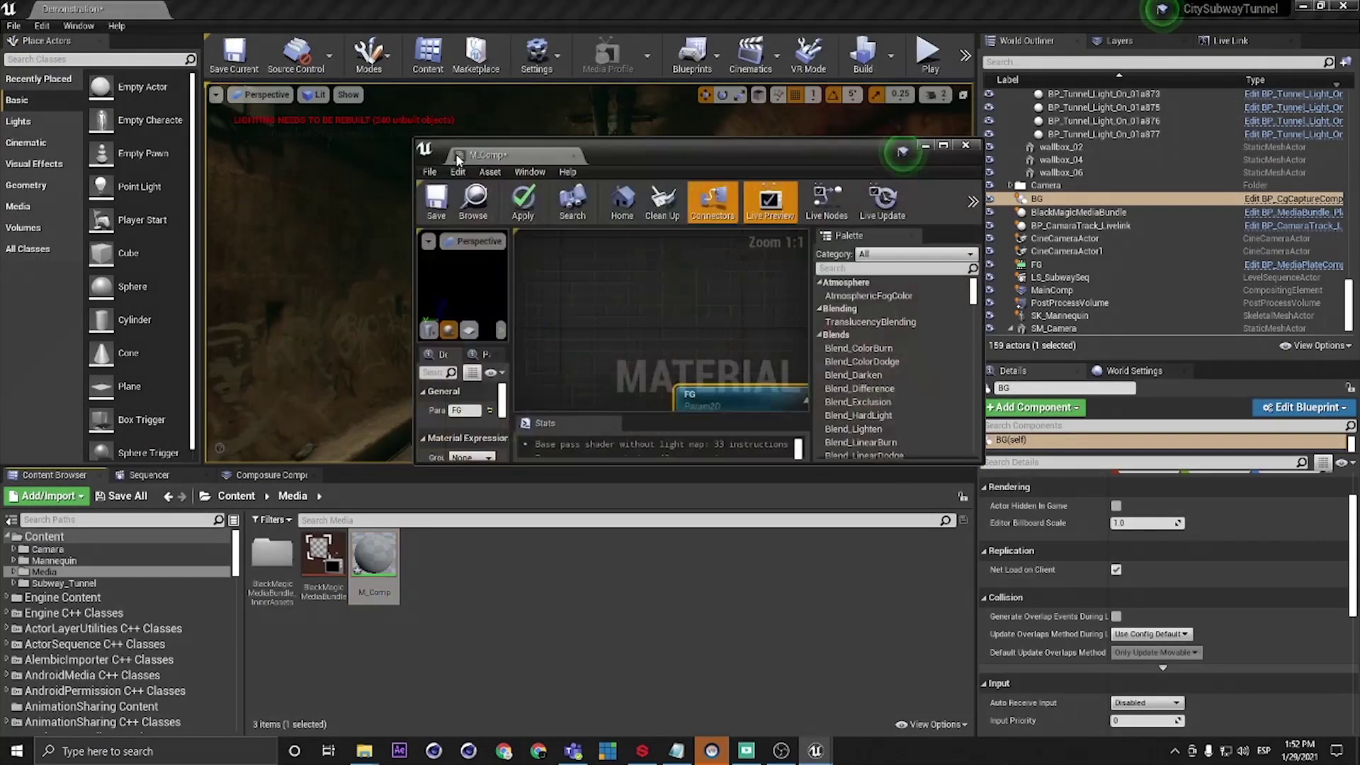
click(254, 570)
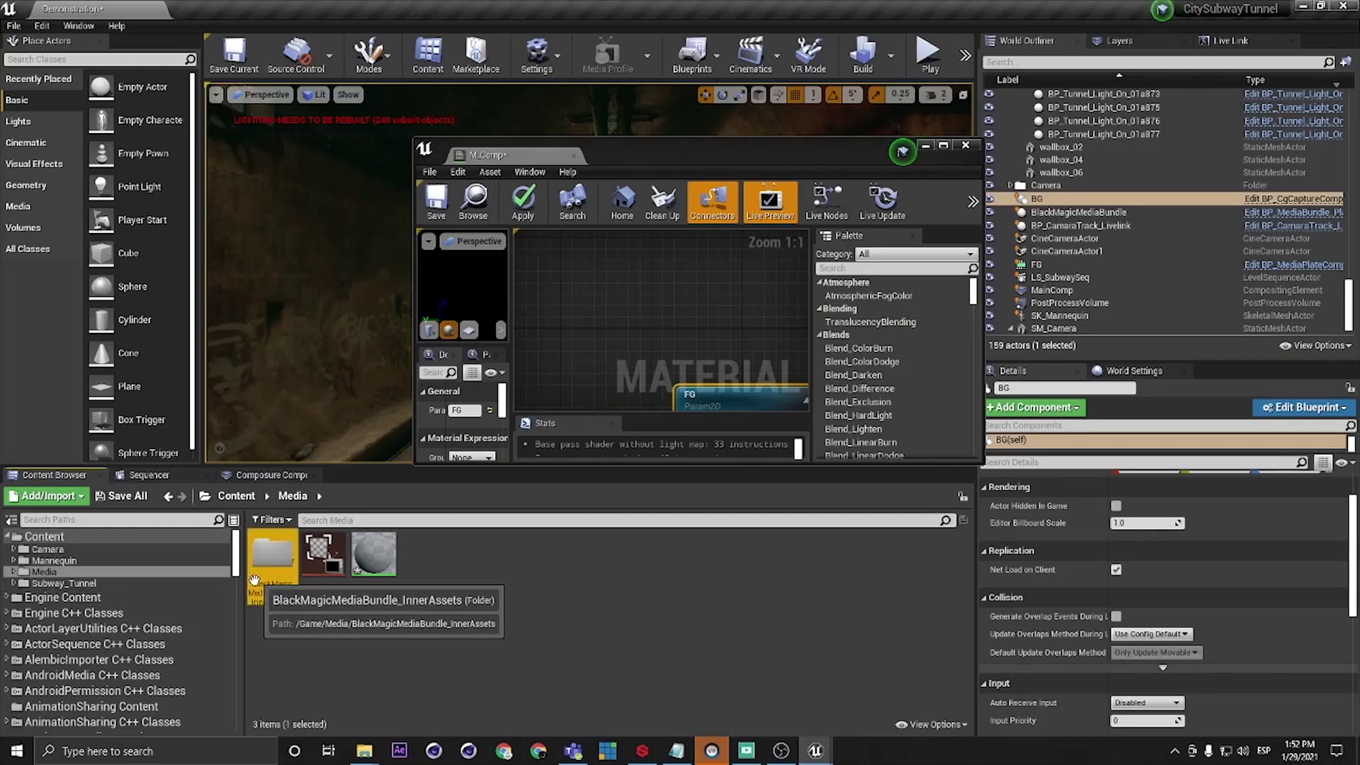
click(269, 474)
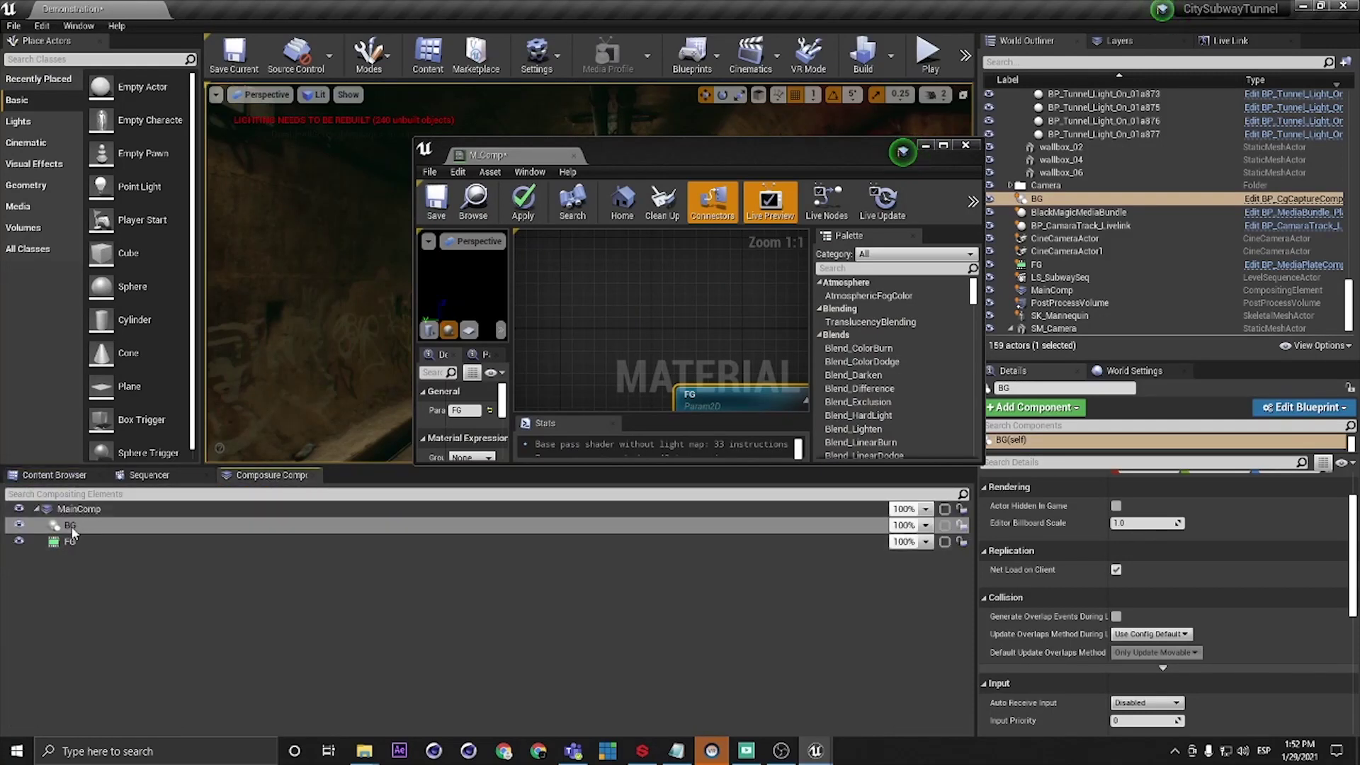
drag(513, 156, 214, 18)
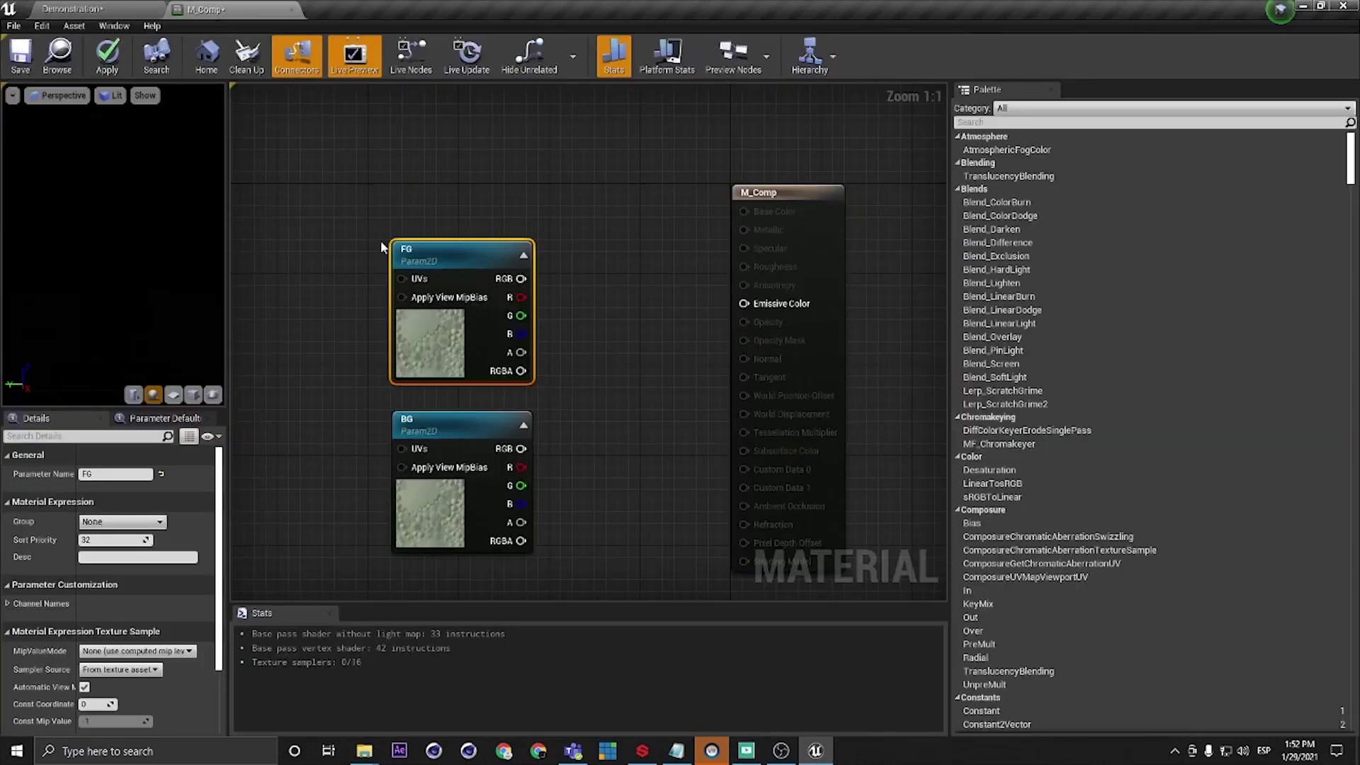
Step: Move the FG and BG nodes farther from the material output and place a Composure Over node between them and the output
scroll(477, 172, down, 1)
drag(484, 176, 438, 538)
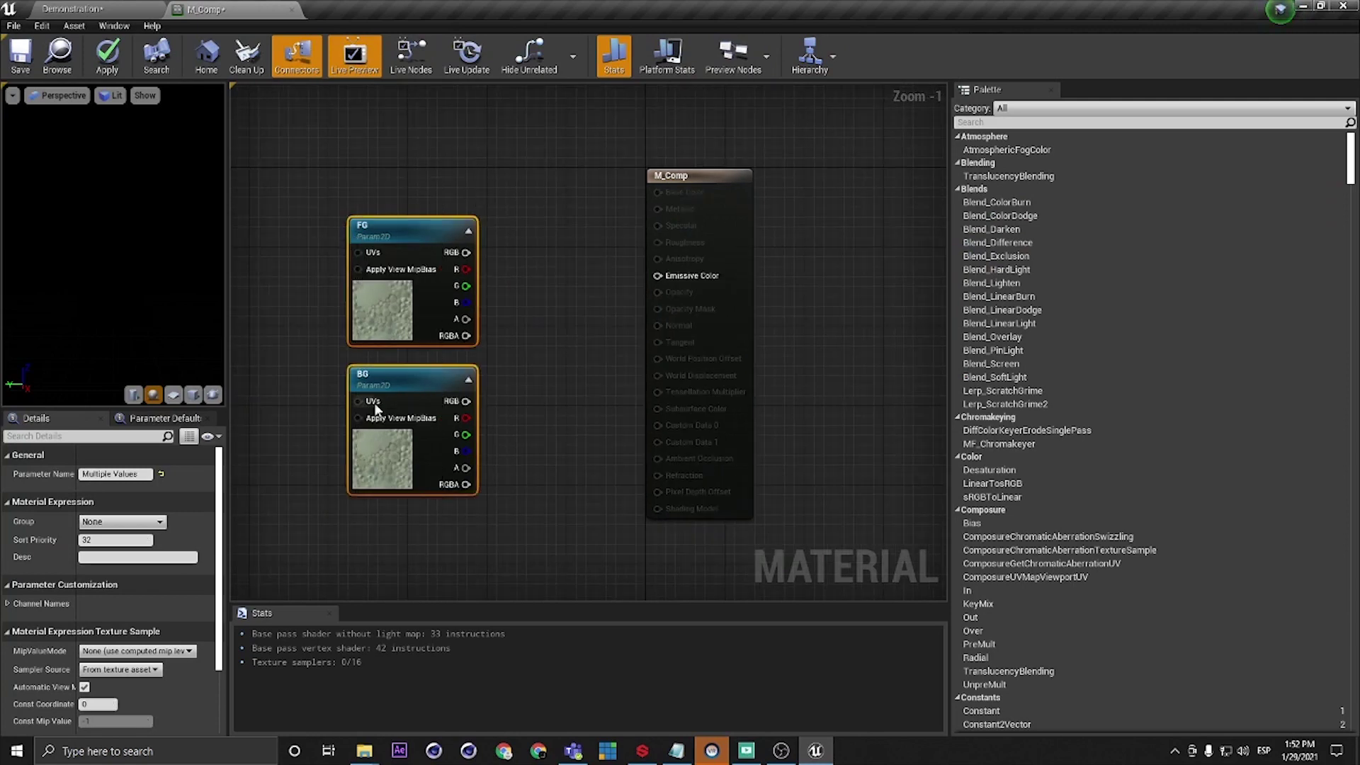
drag(384, 235, 295, 236)
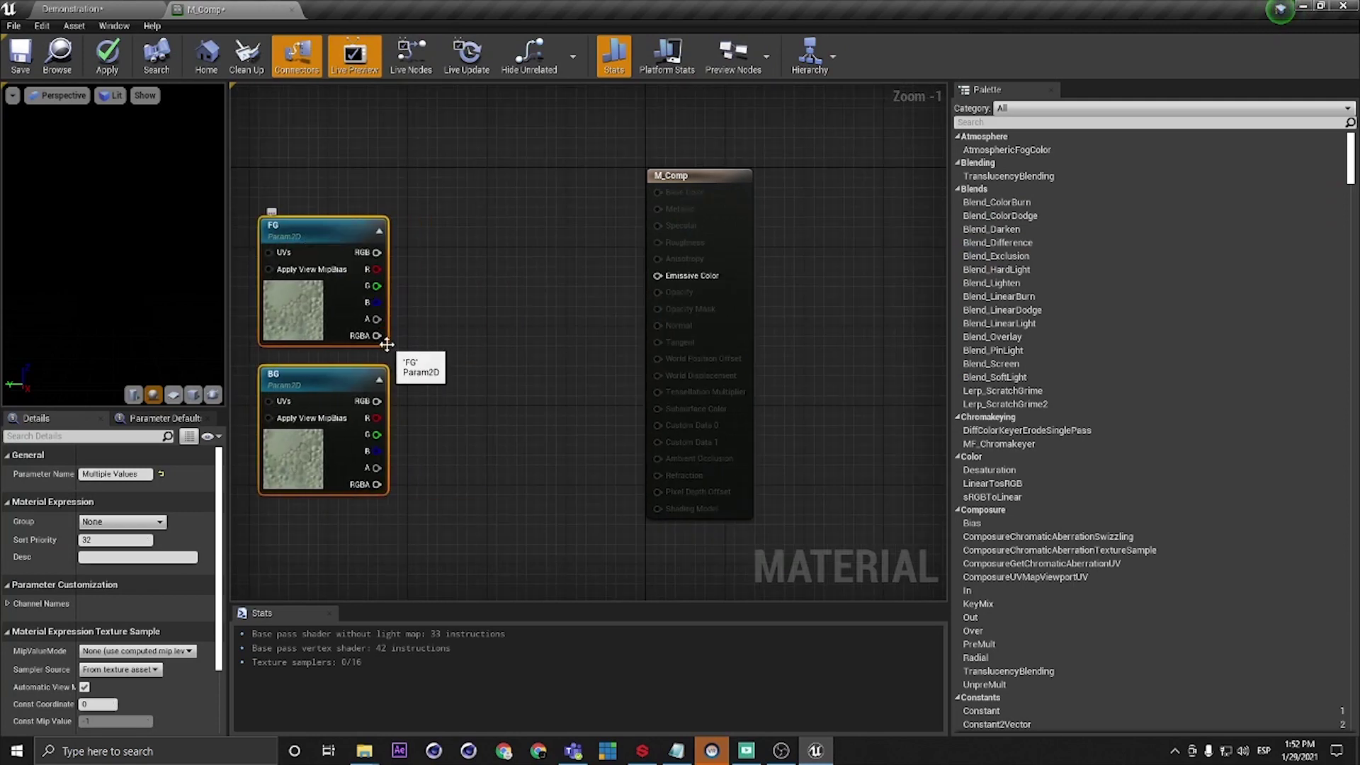
right_click(465, 311)
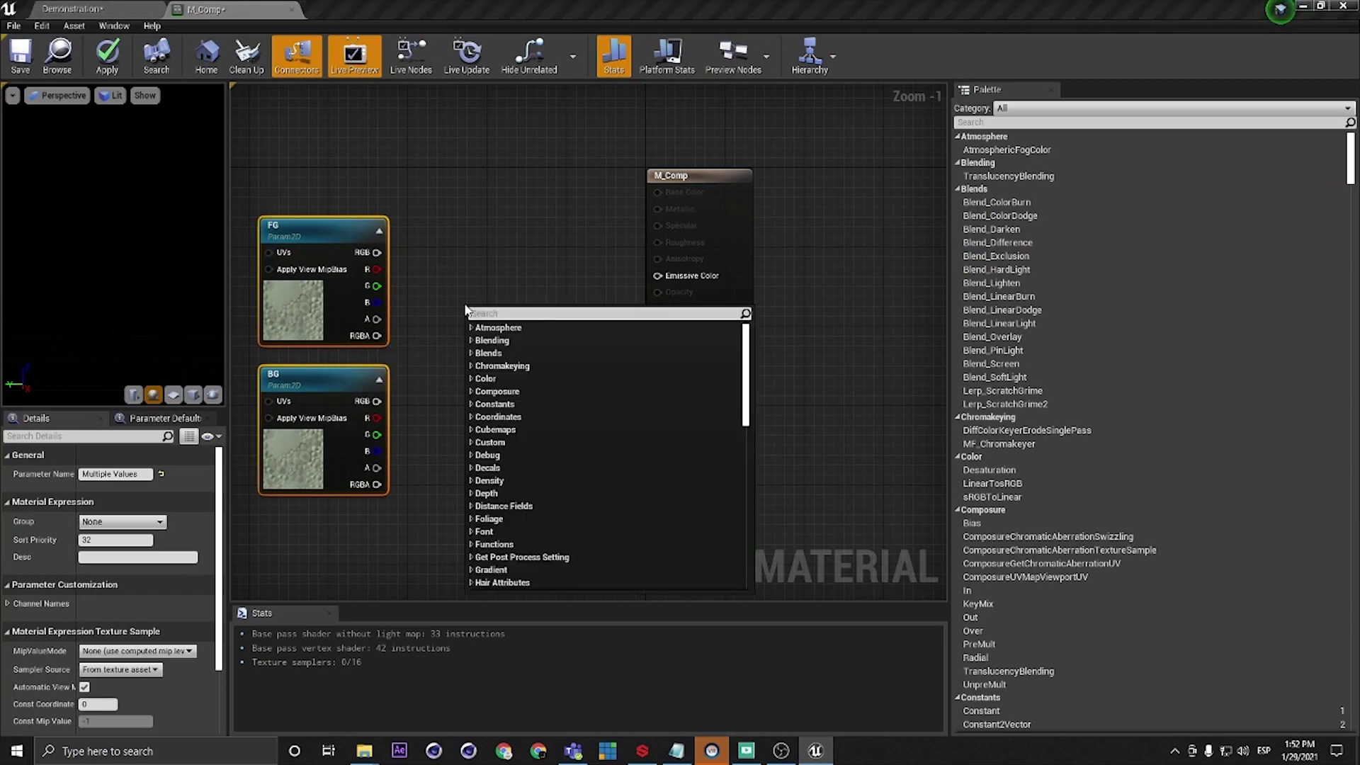
text(over)
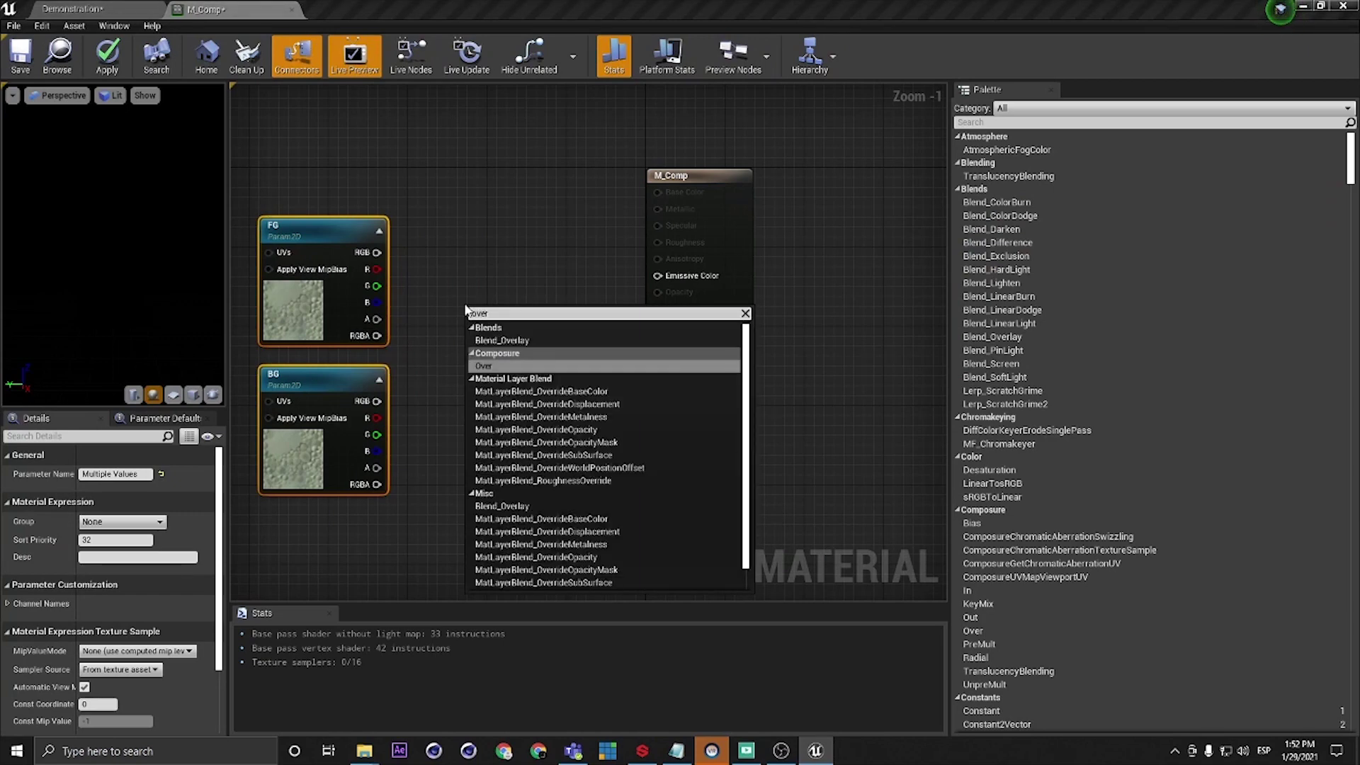
click(484, 365)
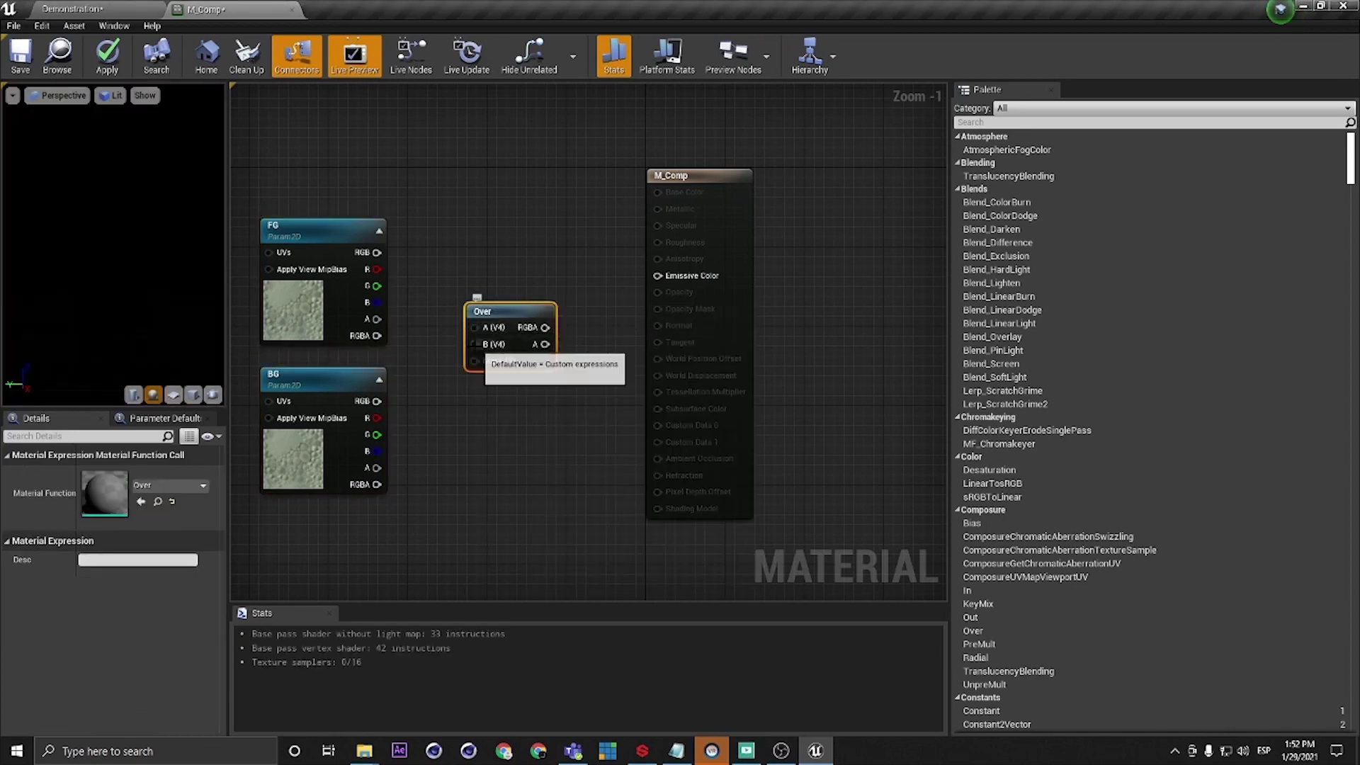
drag(507, 313, 500, 336)
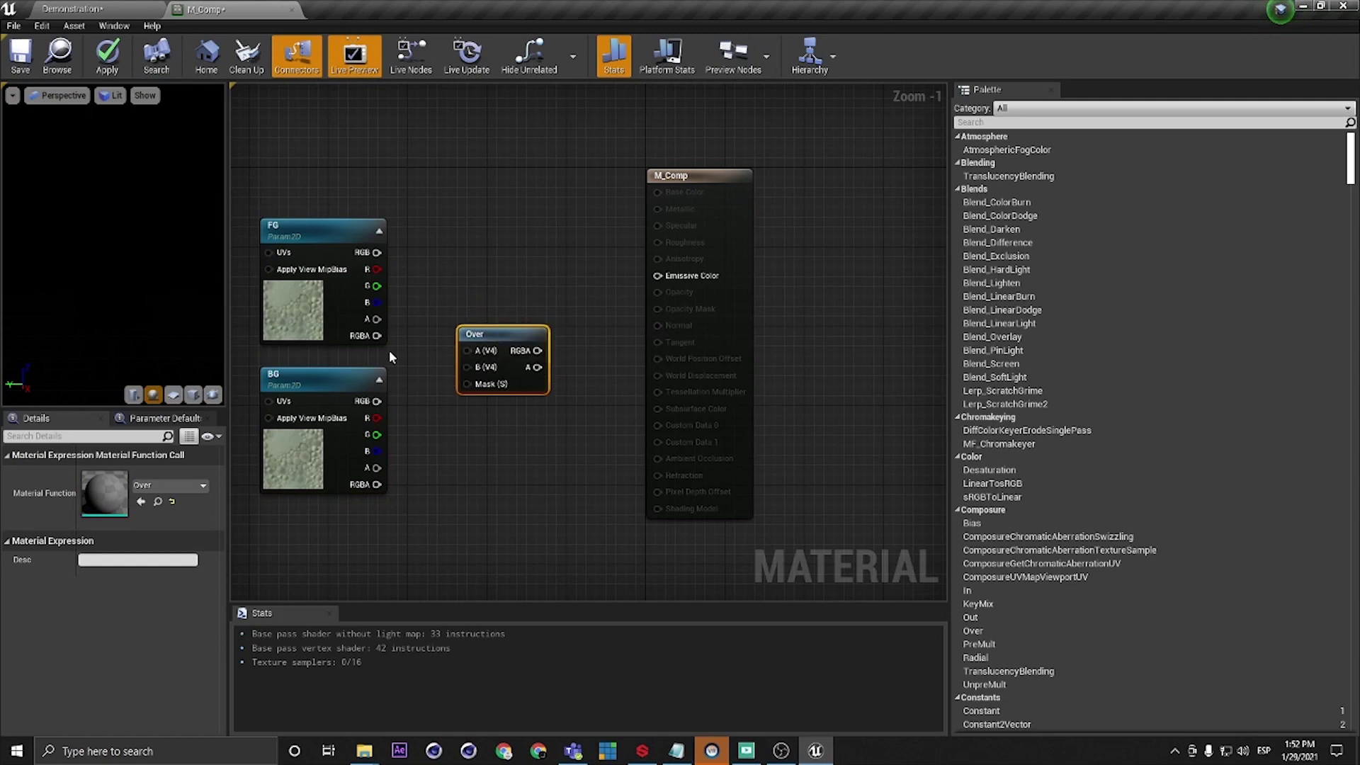
Step: Connect FG RGBA to Over's A, BG RGBA to B, and Over's RGBA to Emissive Color, and apply the material
click(326, 245)
drag(377, 335, 466, 350)
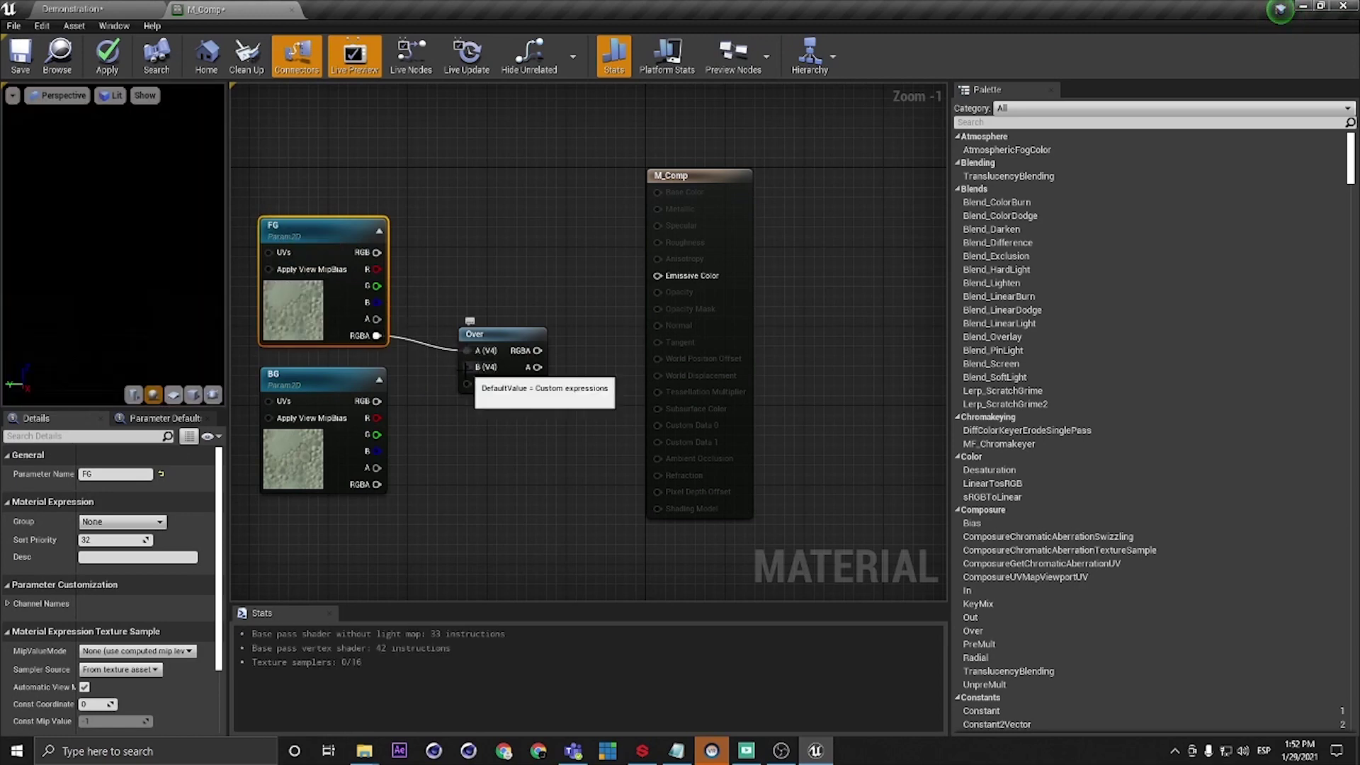
drag(376, 483, 659, 276)
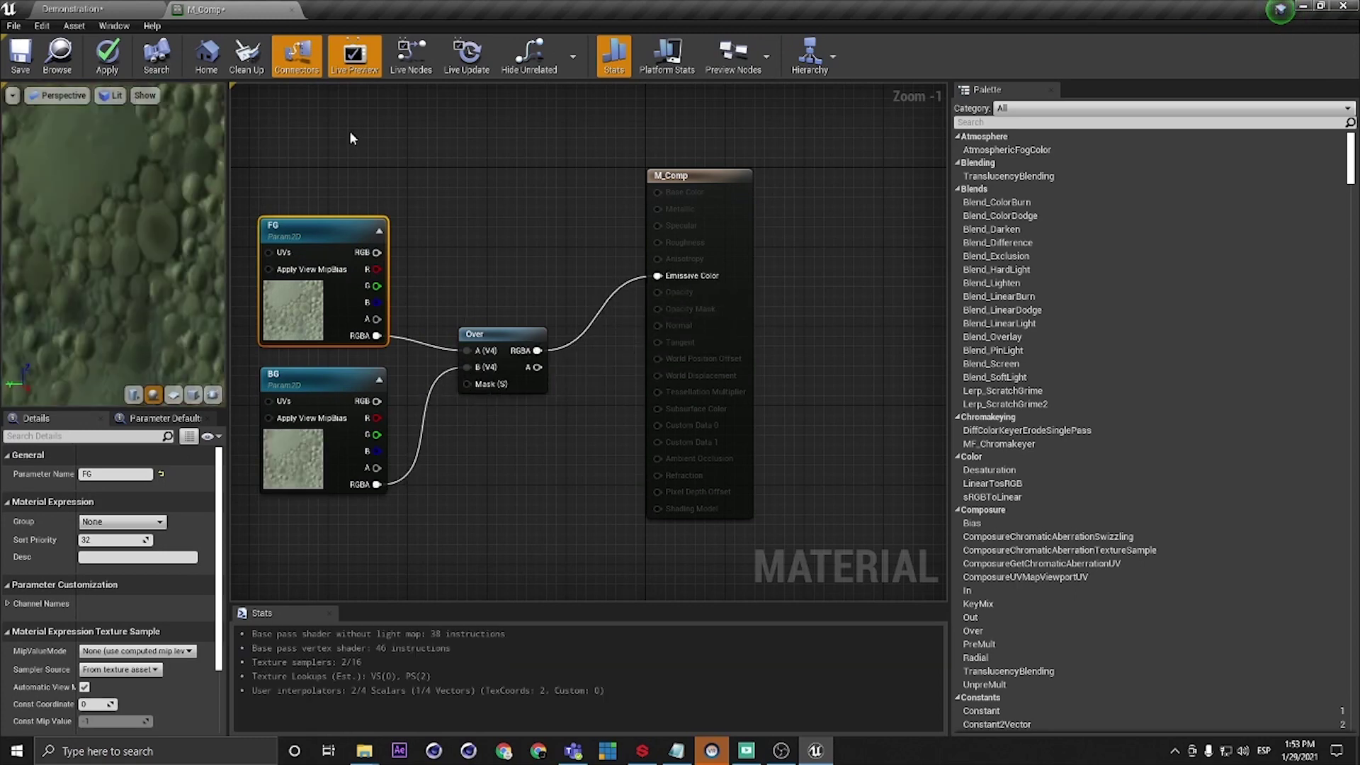
click(105, 65)
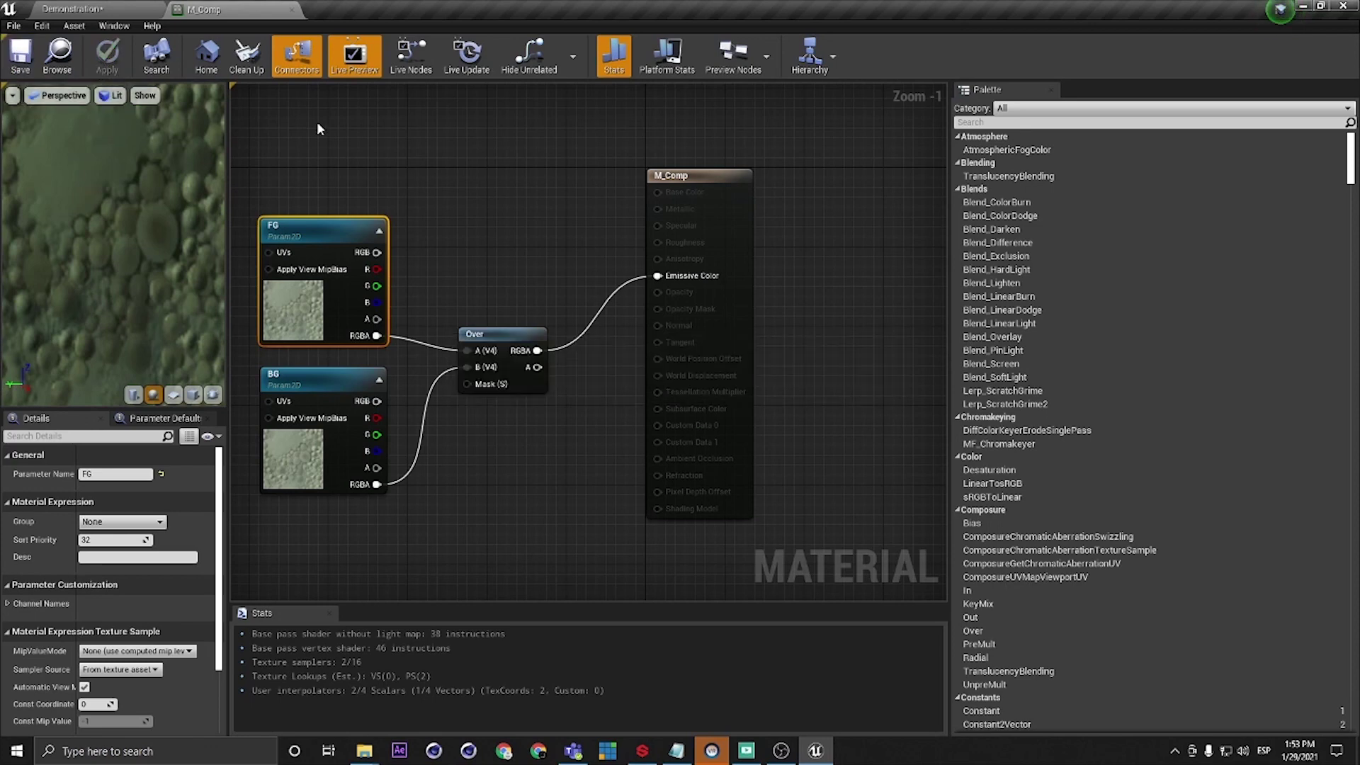
Step: Close the material editor, add one transform pass to MainComp, and expand that pass's settings
click(291, 10)
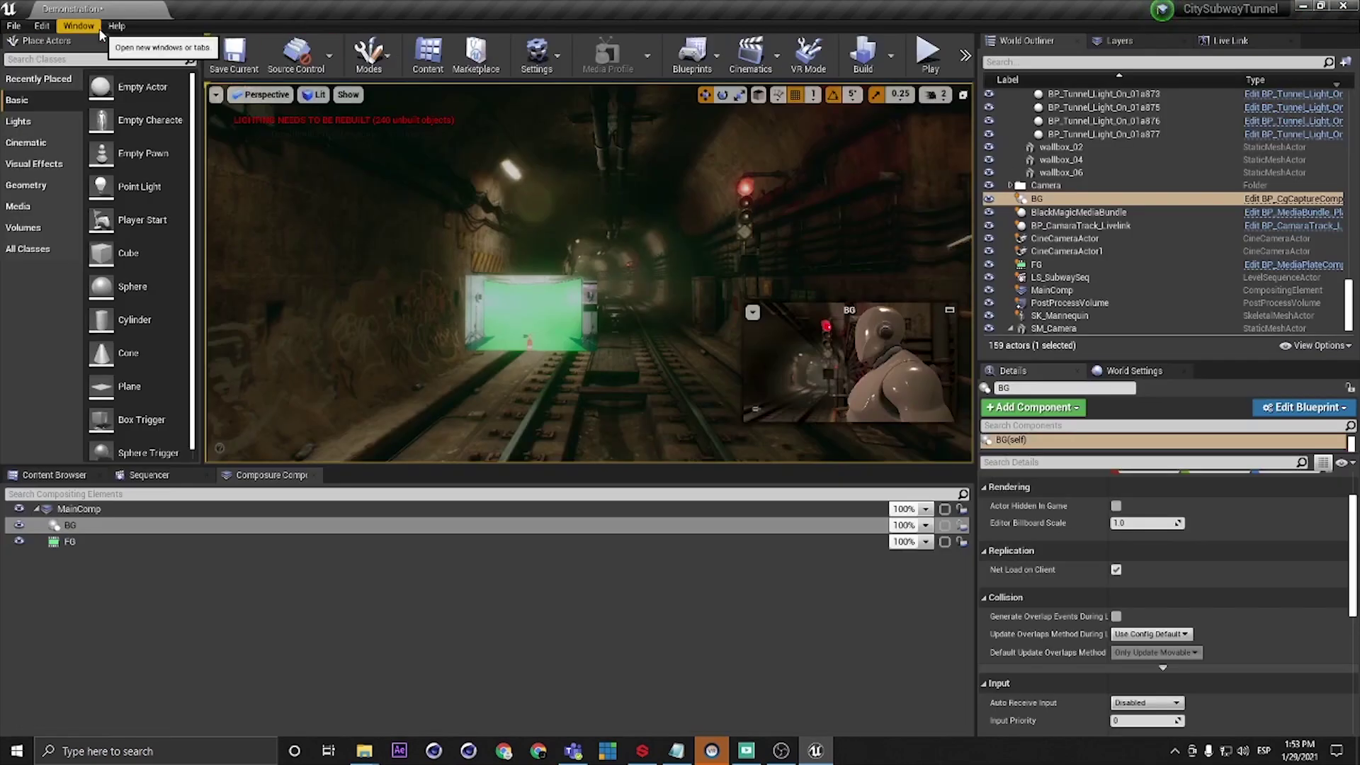
click(79, 509)
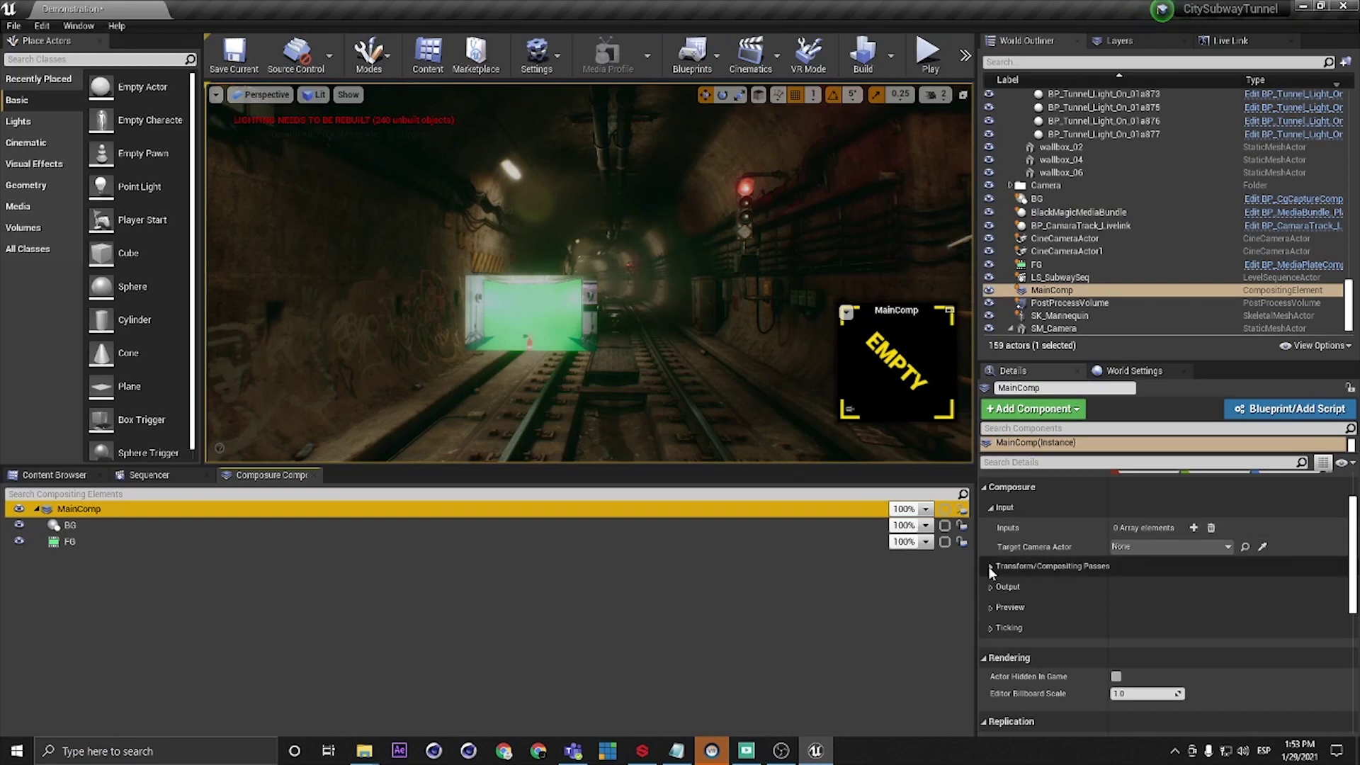
click(990, 567)
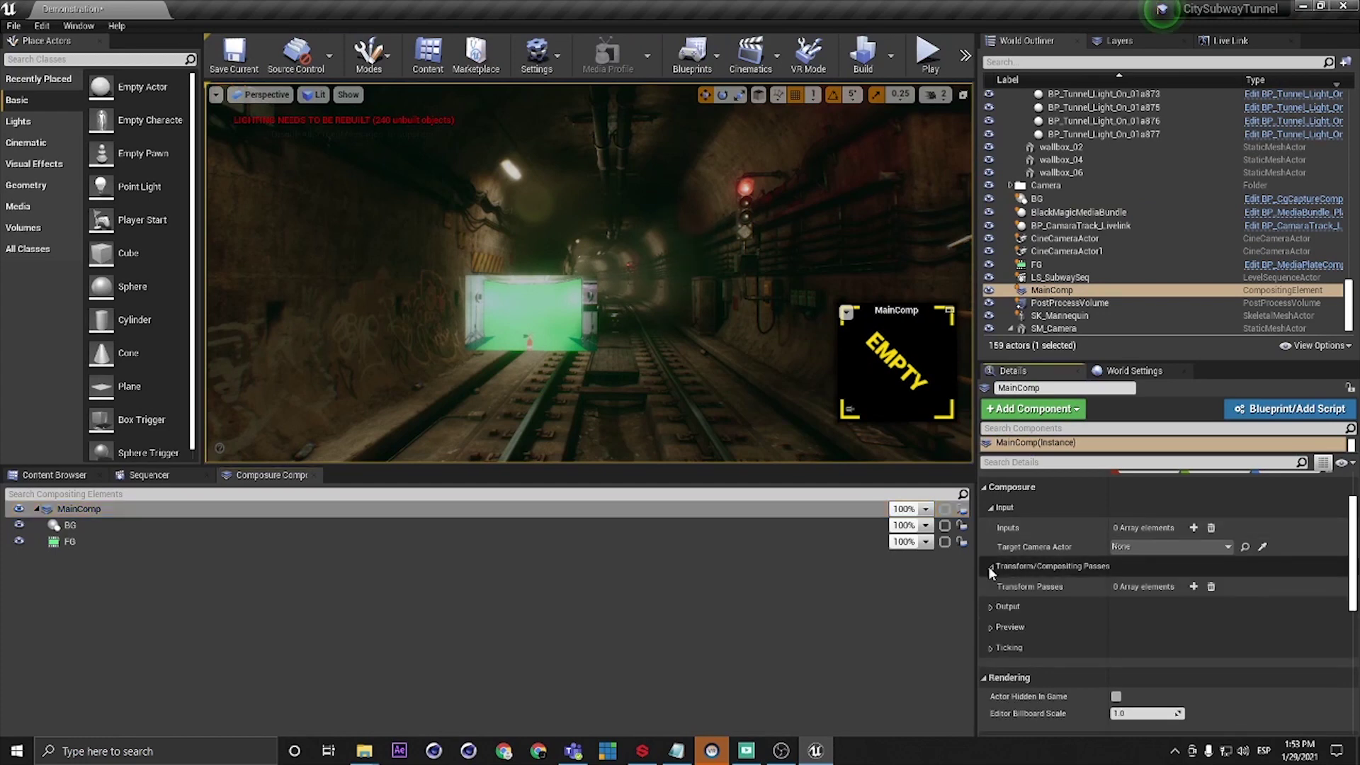
click(1194, 586)
click(999, 606)
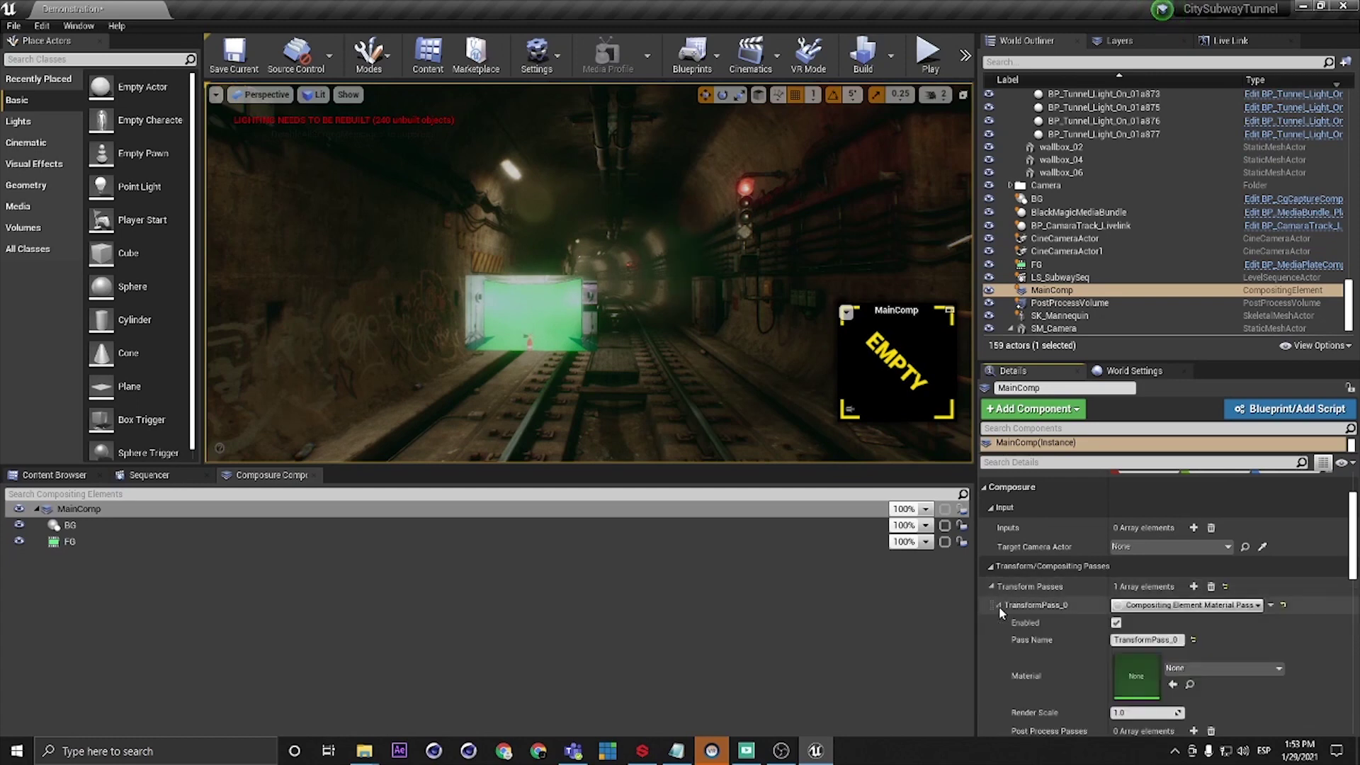
Step: Assign M_Comp from the Media folder as the material of MainComp's transform pass
scroll(1307, 613, down, 2)
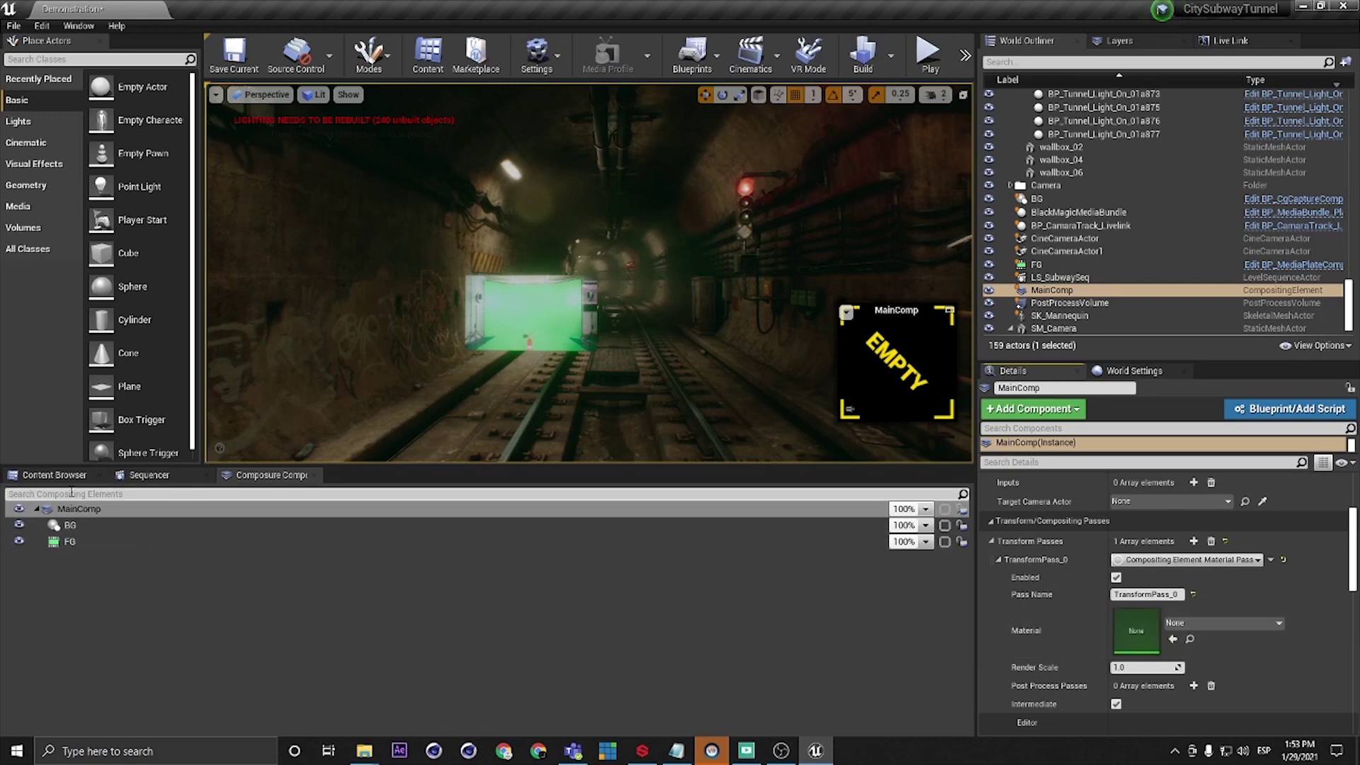
click(55, 475)
drag(380, 571, 1141, 640)
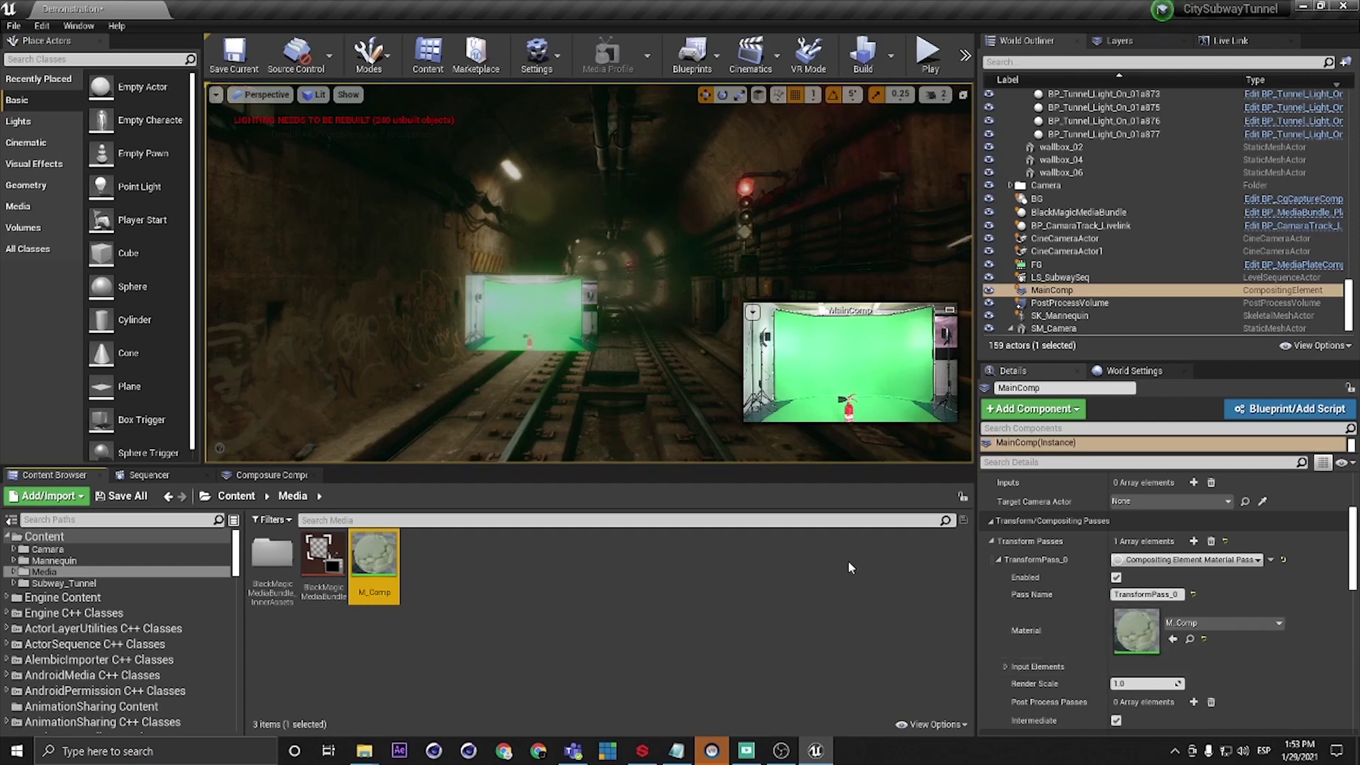
Step: Select the FG element in Composure and review its Chroma Keying, Despill and Erode transform passes and the available pass types
click(272, 481)
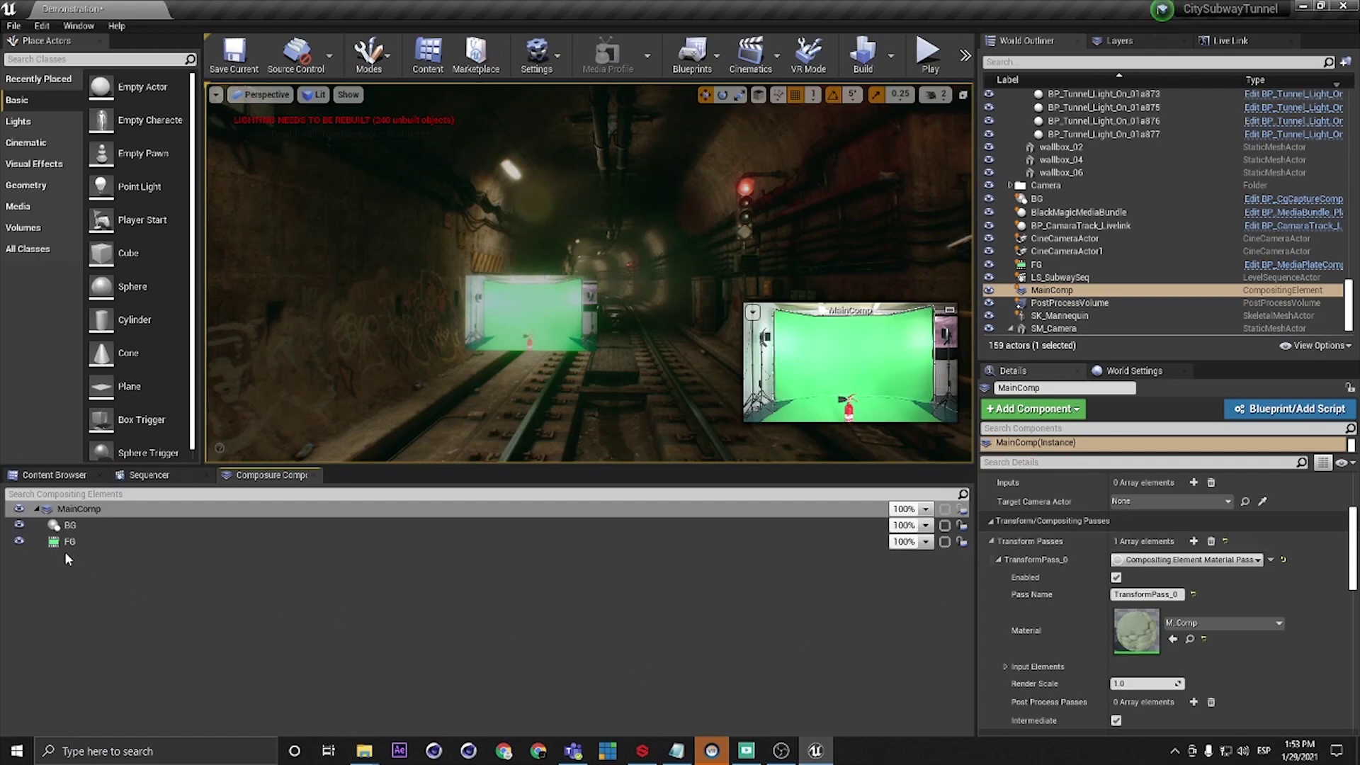
click(92, 544)
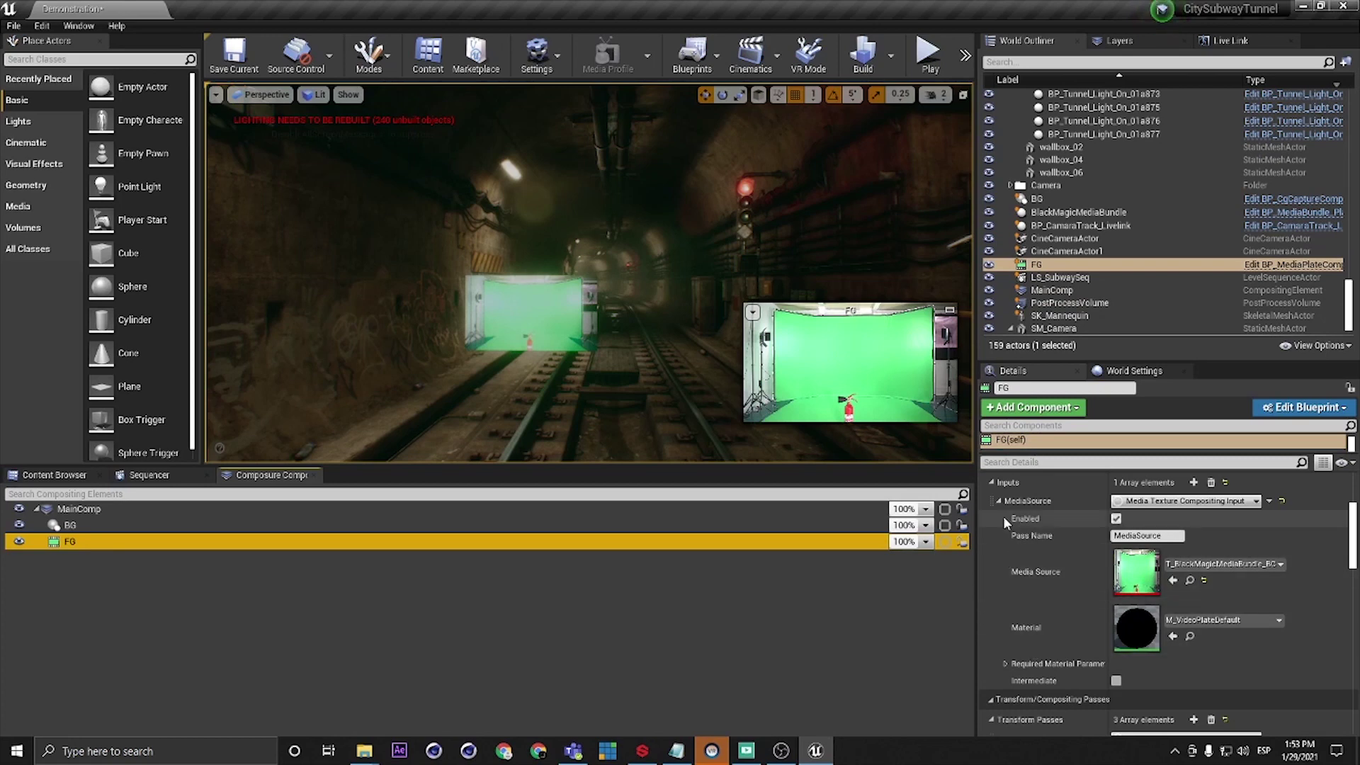
click(991, 483)
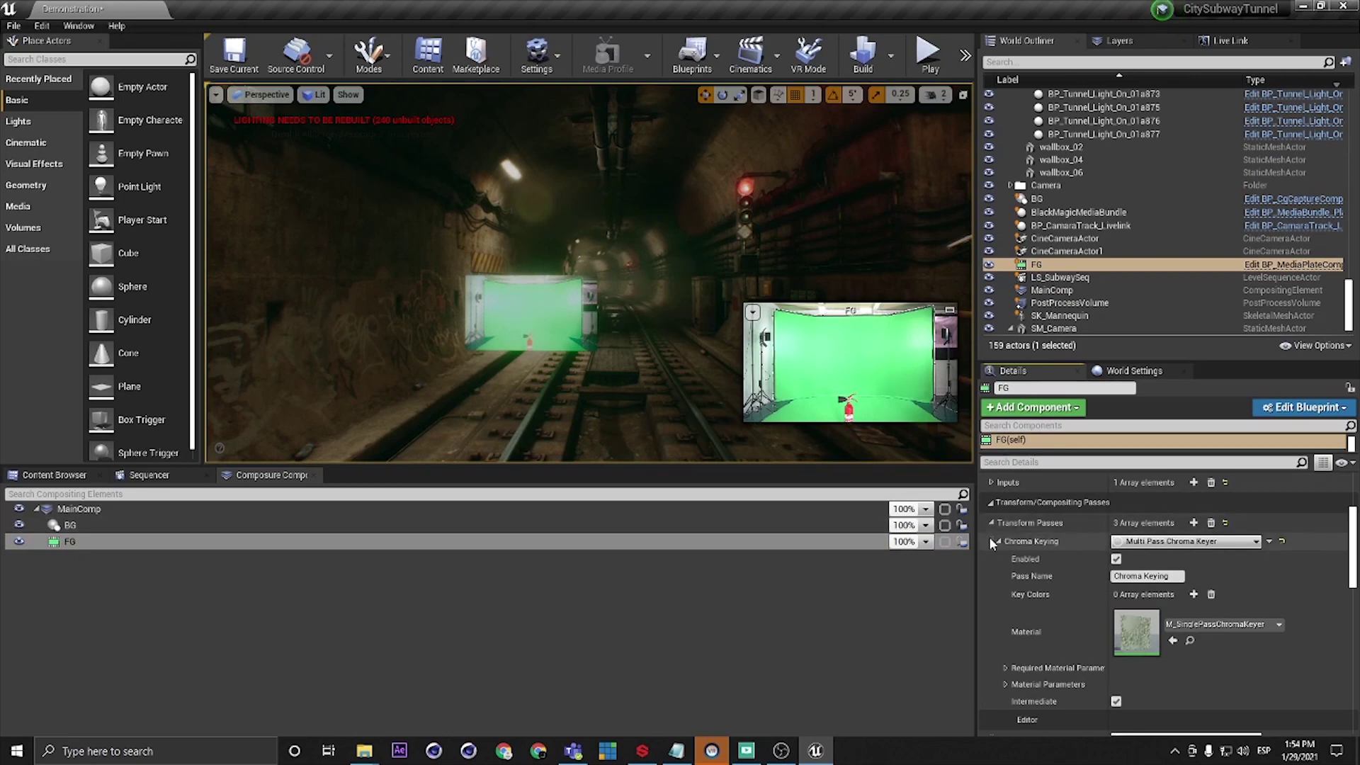
click(1197, 542)
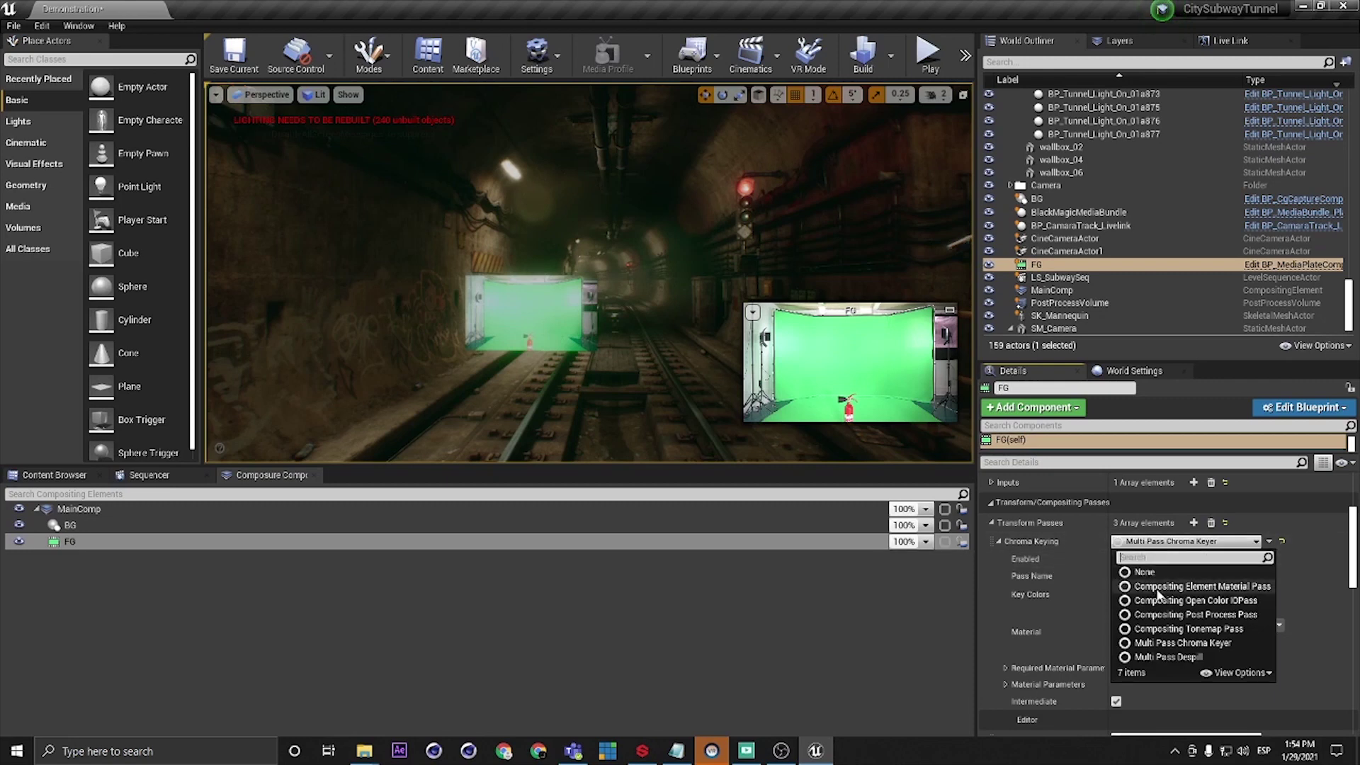
click(1329, 538)
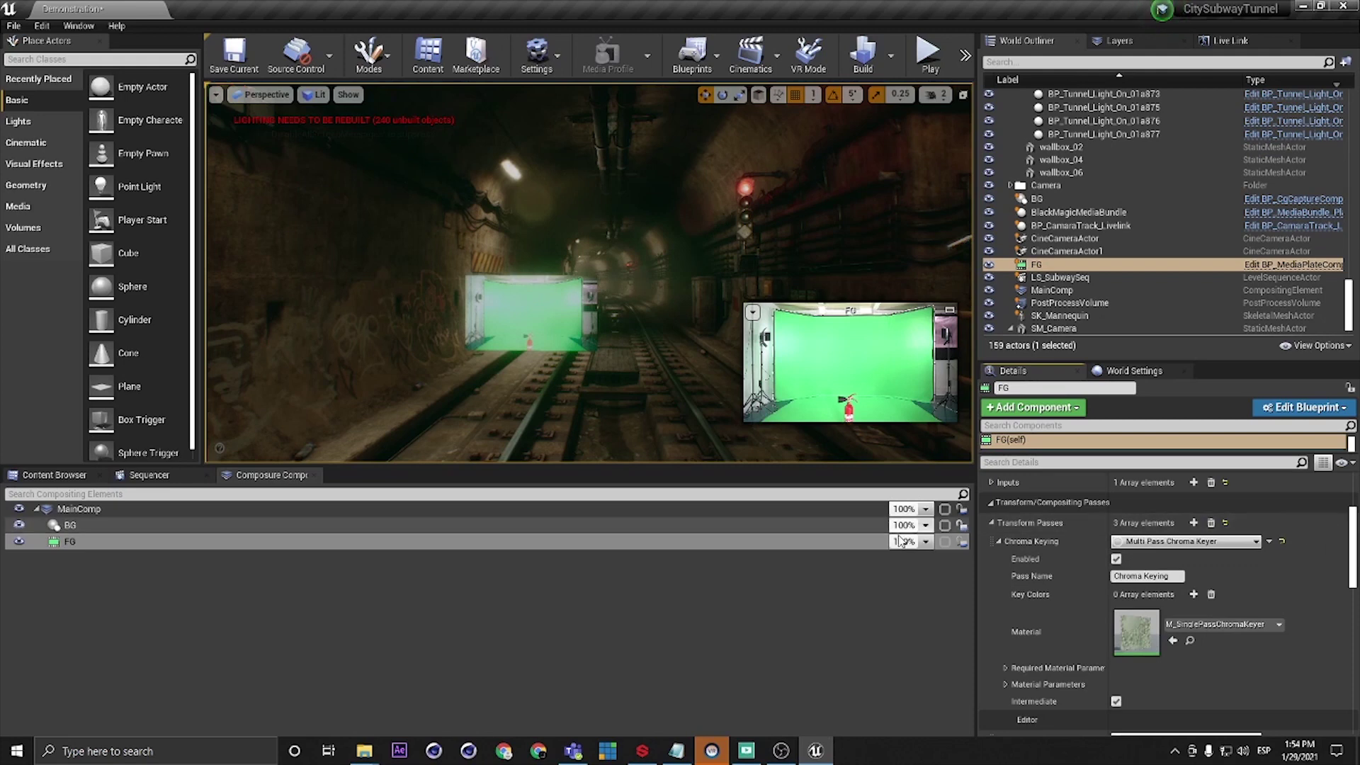
click(999, 542)
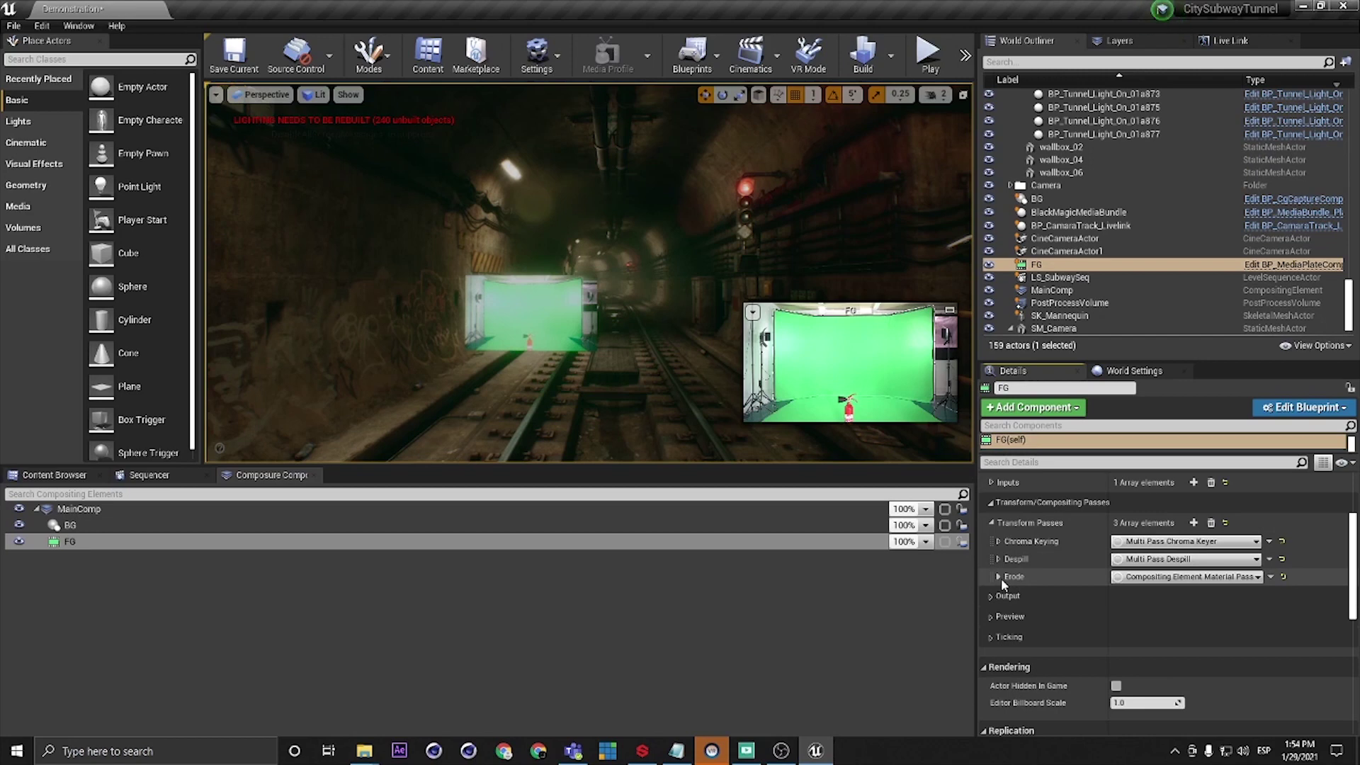
click(998, 541)
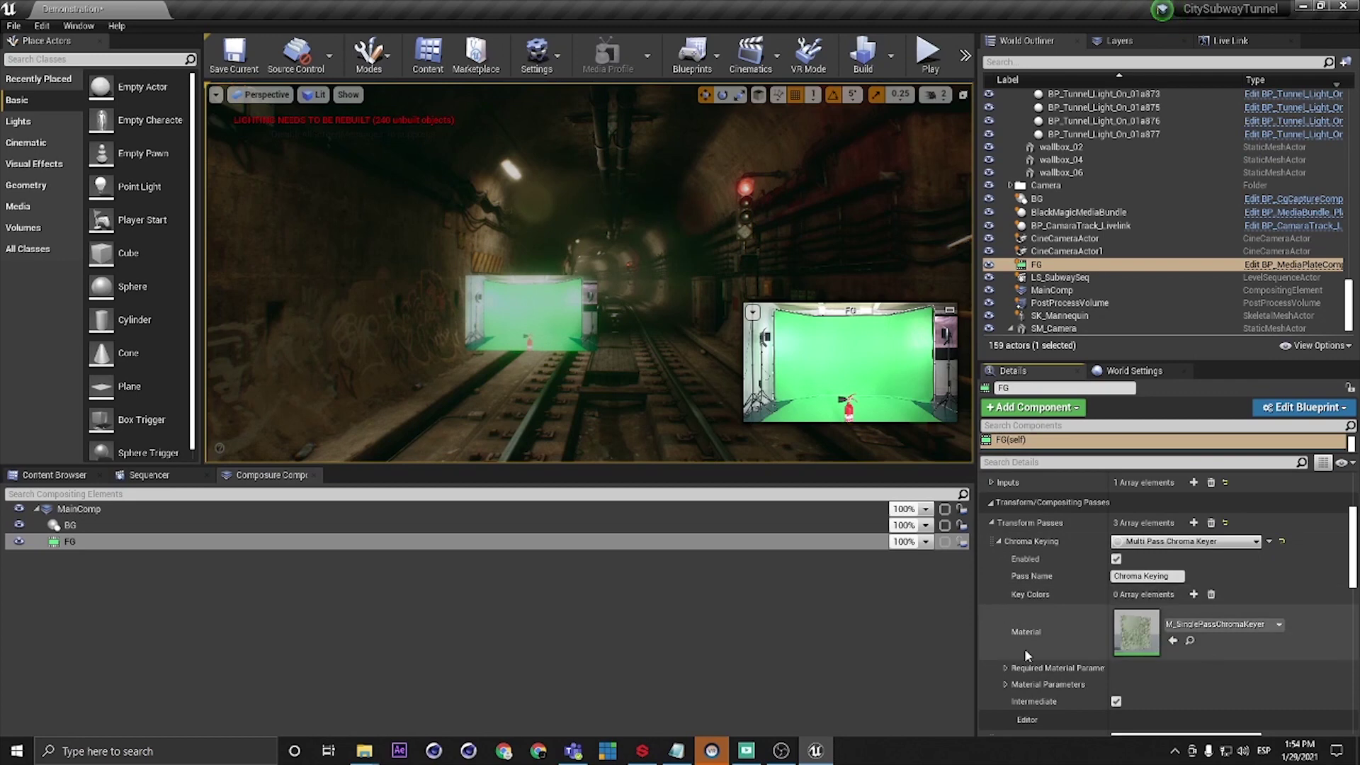
Step: Add one key color to FG's Chroma Keying pass and sample it from the green backdrop in the video feed
click(1194, 595)
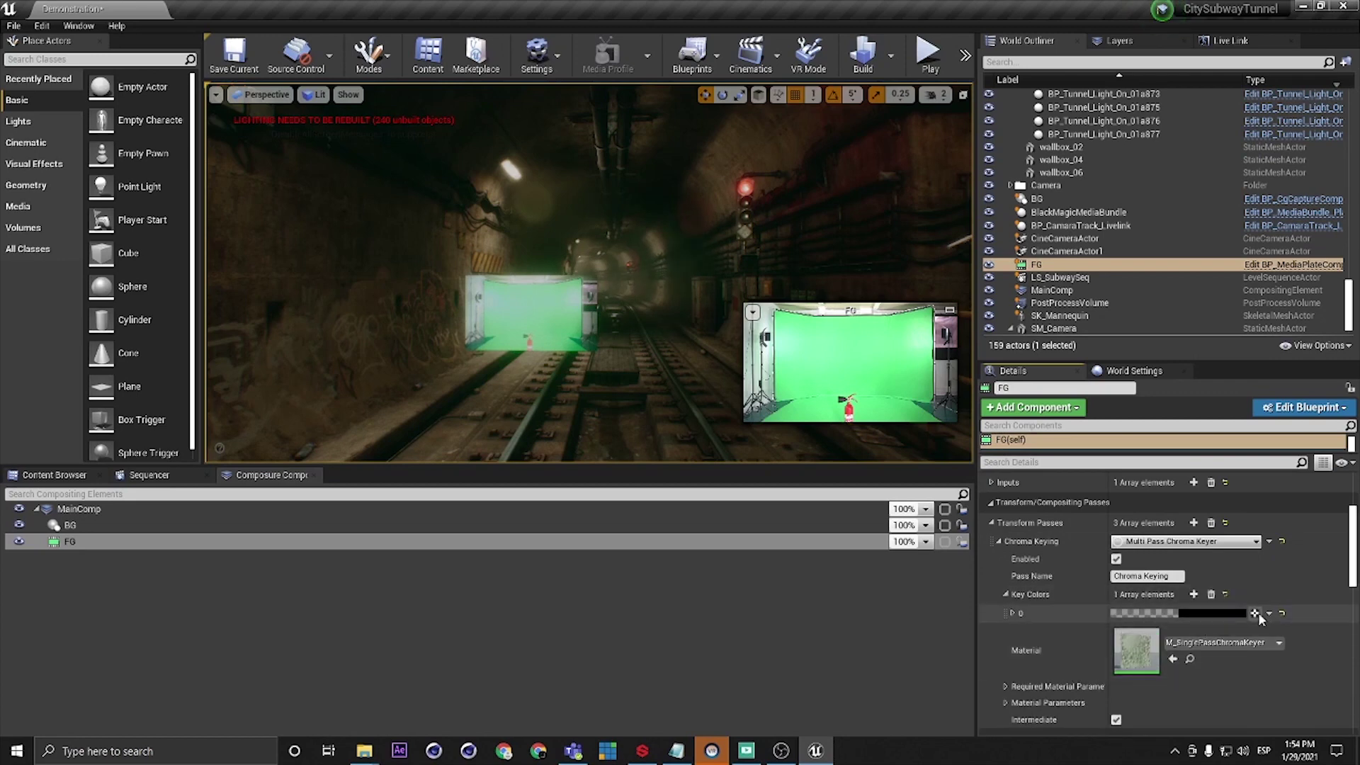
click(1257, 613)
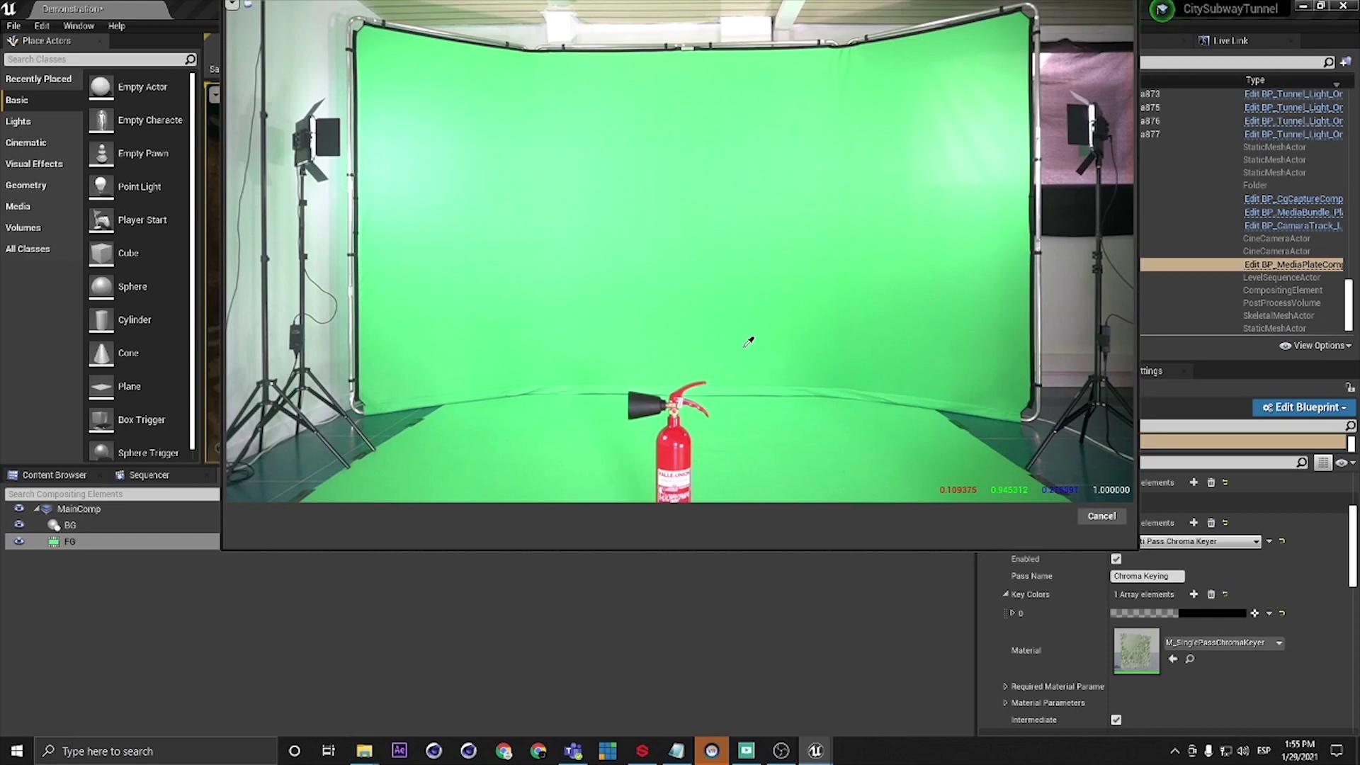
click(693, 405)
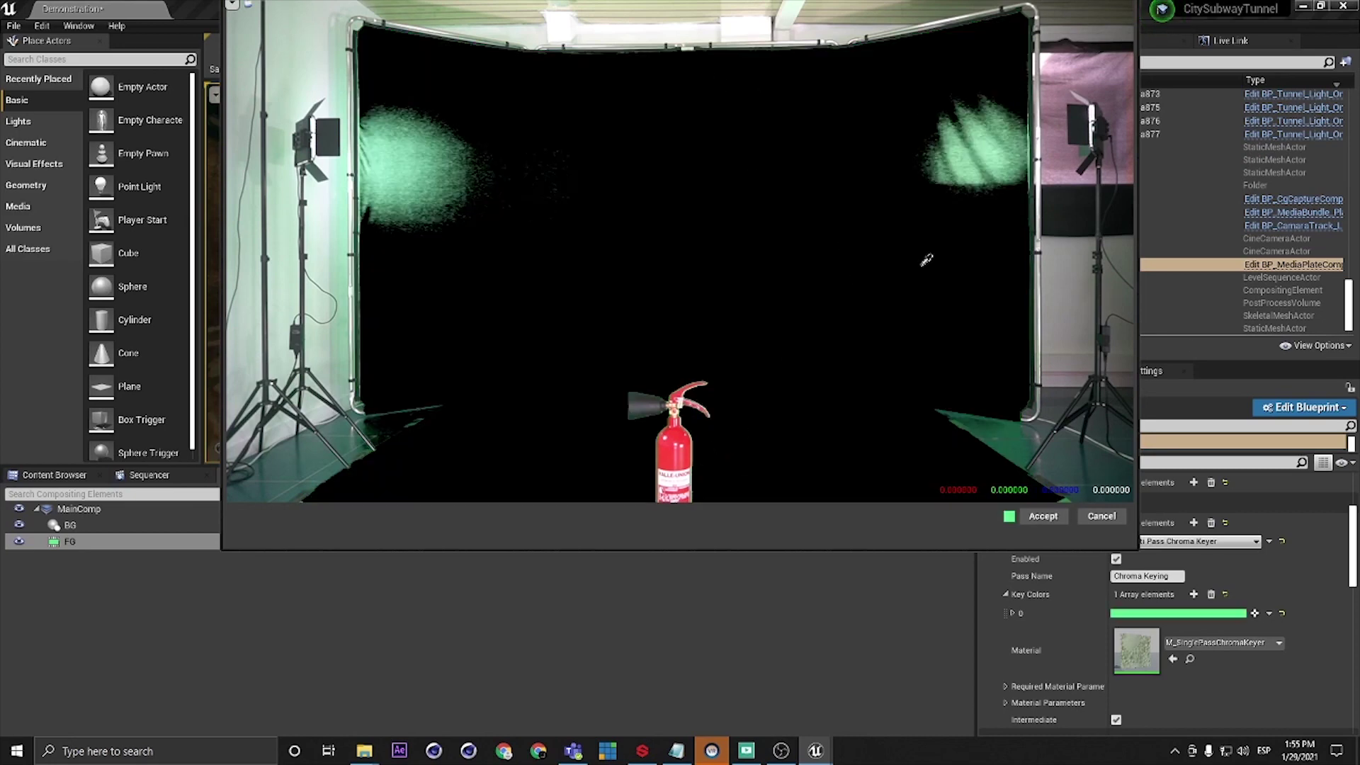
click(1036, 521)
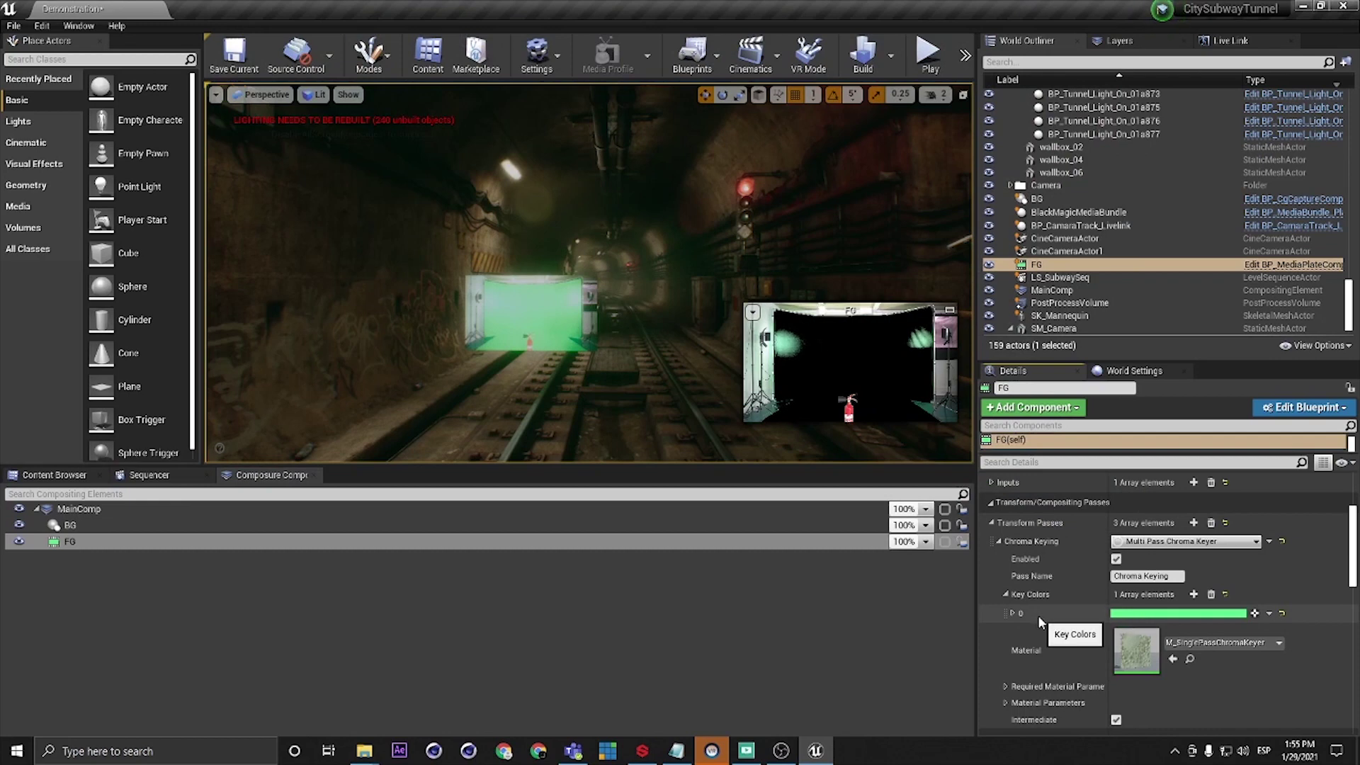
Step: In the Chroma Keying pass's material parameters, set DevignetteInner to about 0.222 and DevignetteOuter to about 0.931
scroll(1068, 611, down, 1)
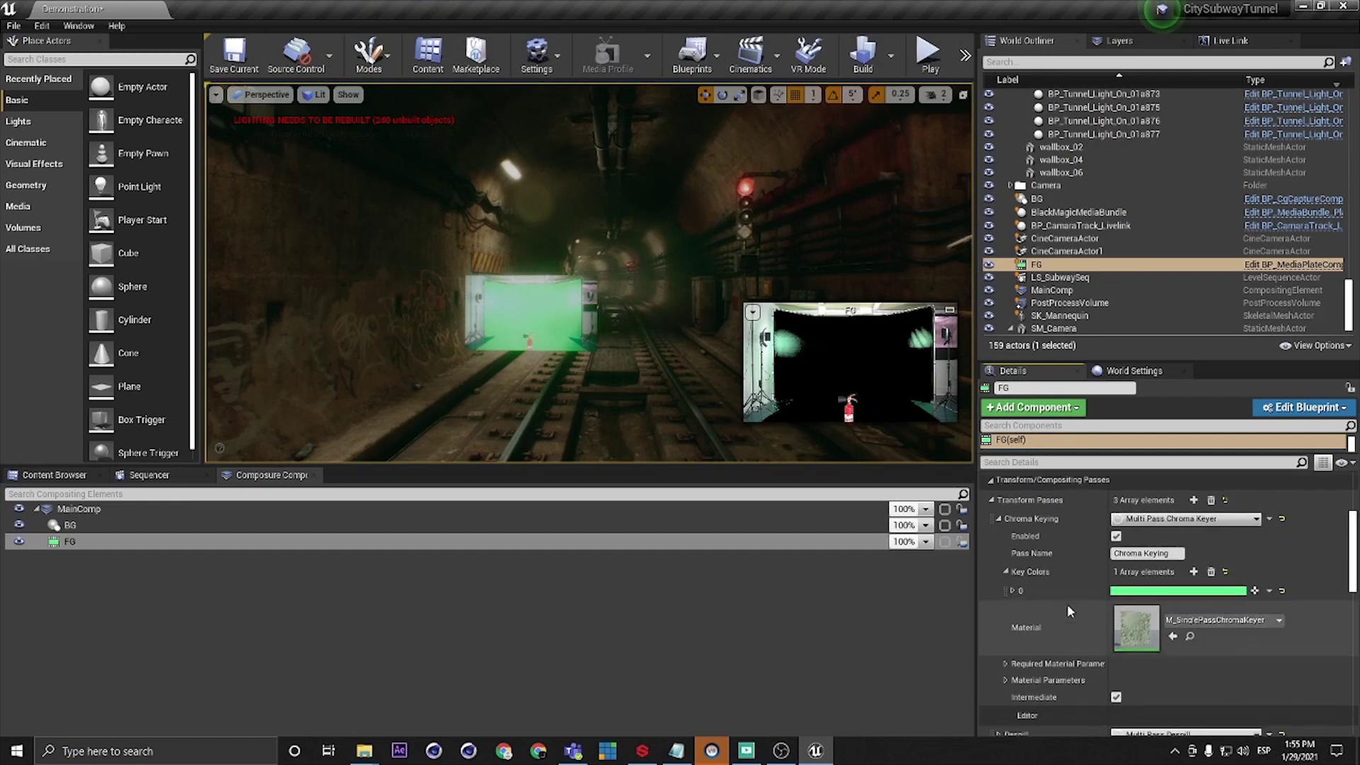
click(1006, 662)
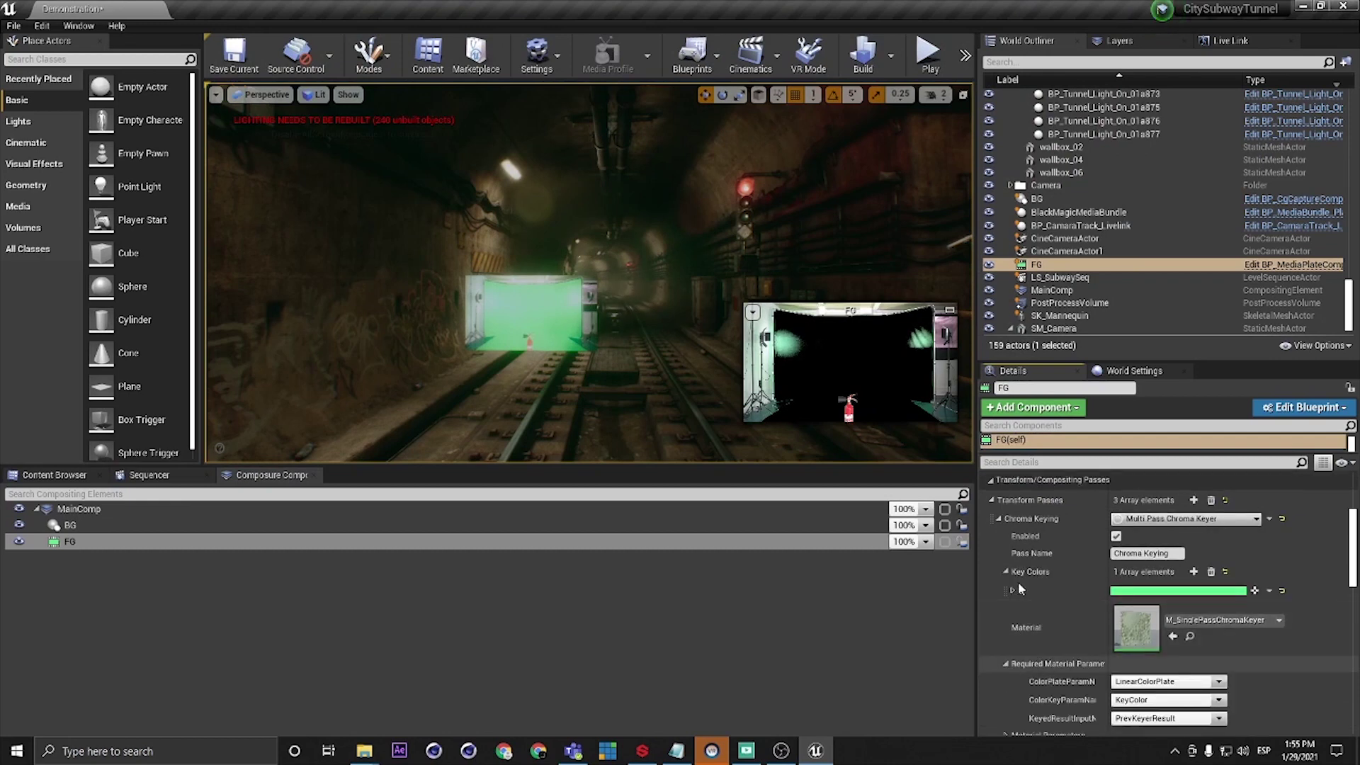
scroll(1024, 542, down, 3)
click(1009, 596)
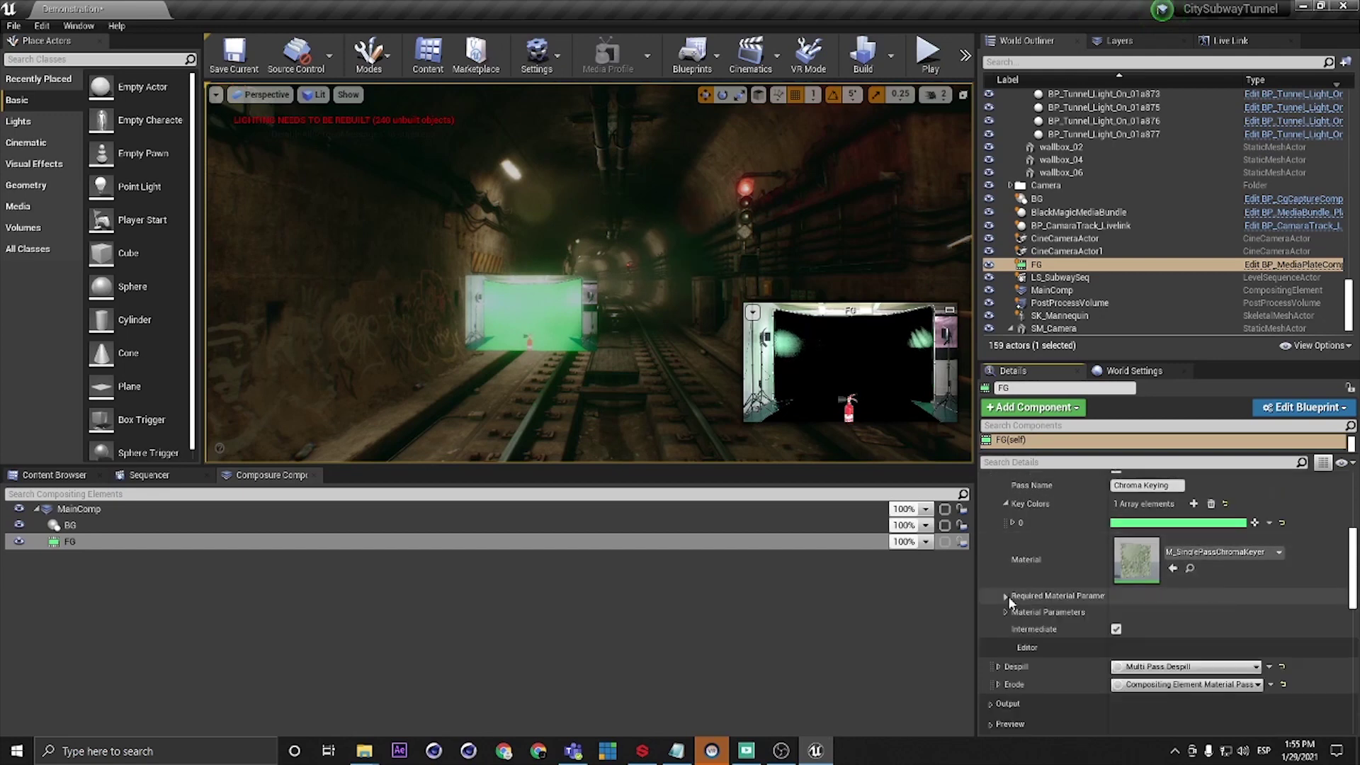
click(1004, 611)
scroll(1015, 609, down, 3)
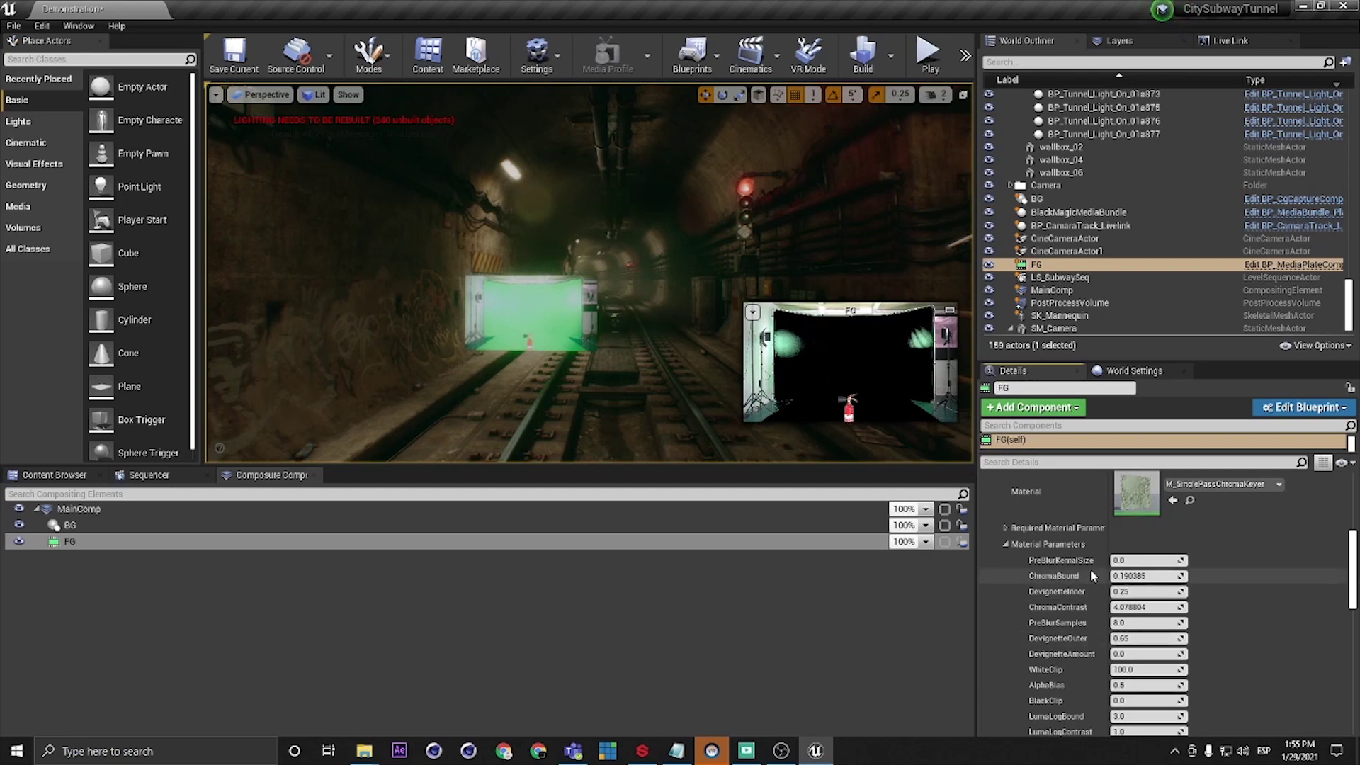
scroll(1092, 612, down, 1)
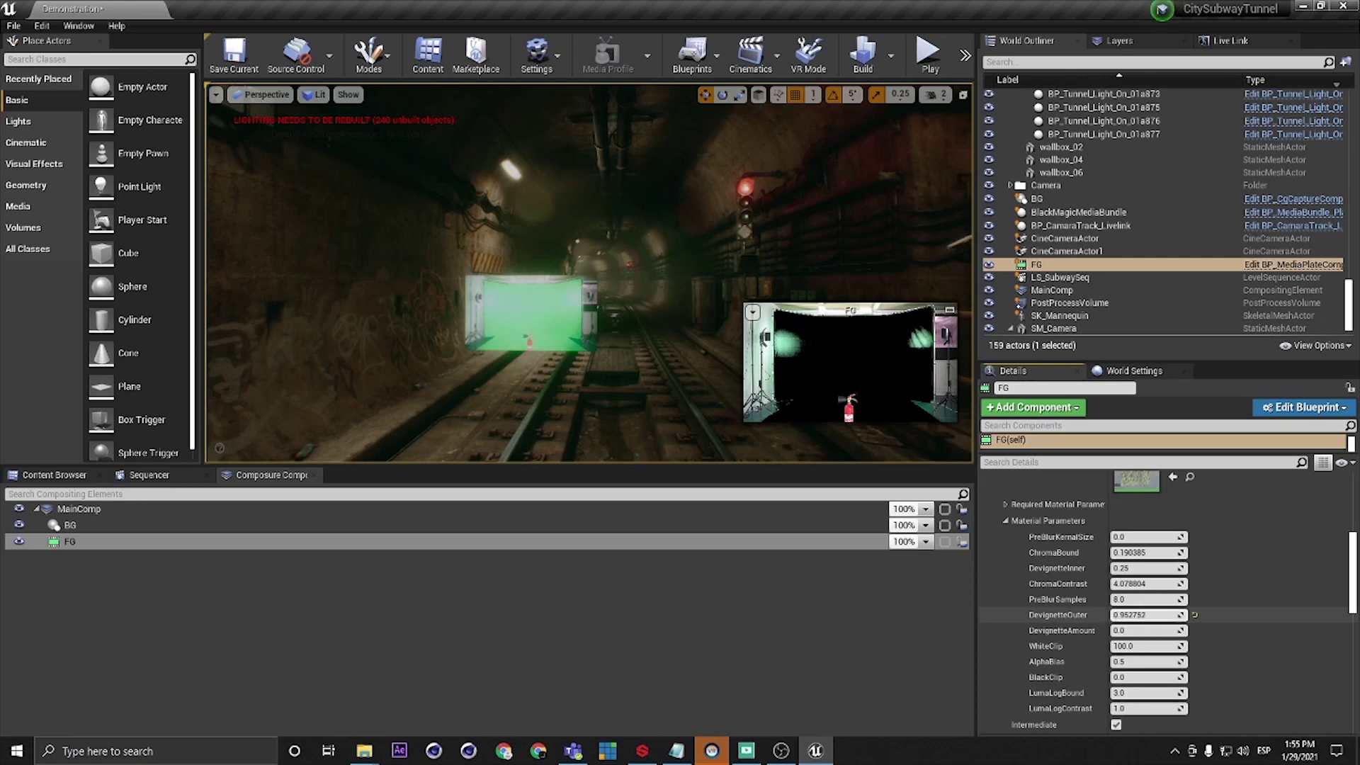
drag(1119, 615, 1113, 615)
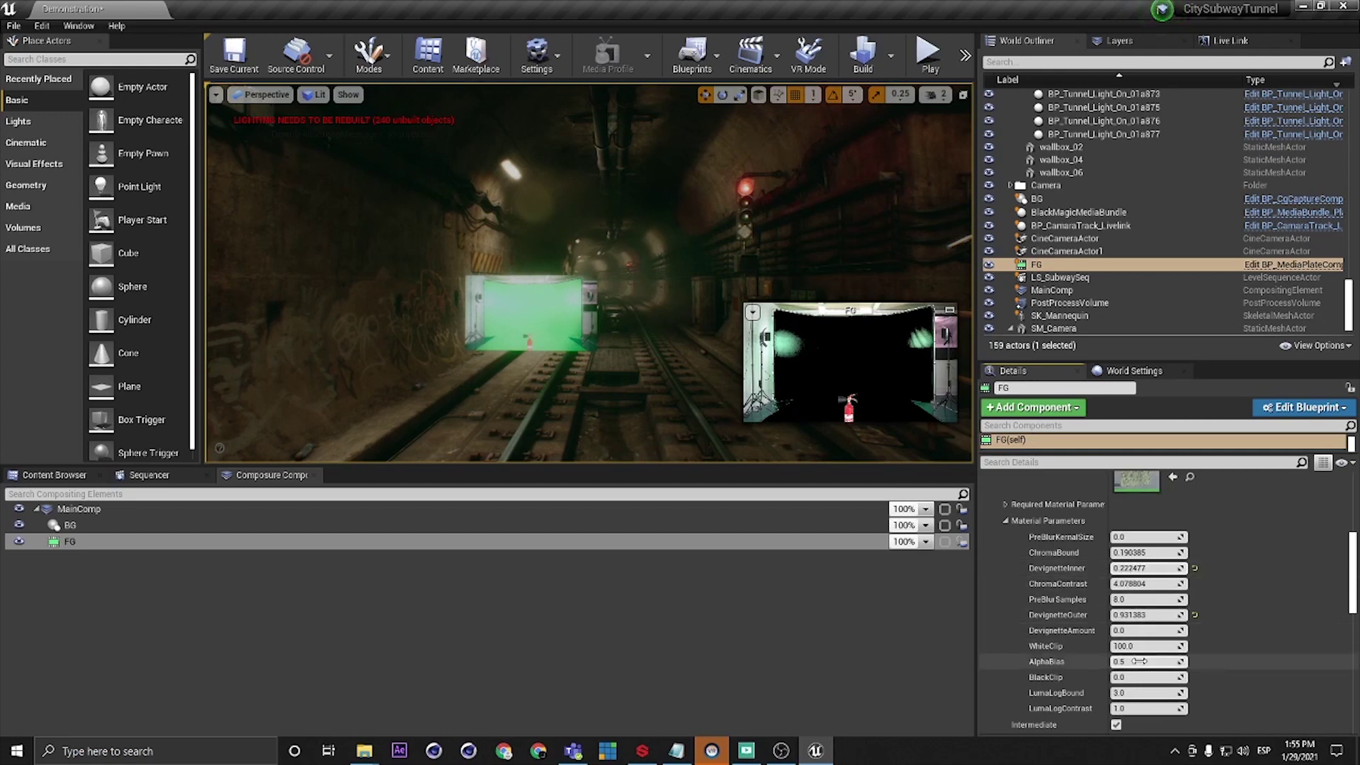
Step: Try raising WhiteClip to about 276.86 and increasing BlackClip, reset both to their defaults, and collapse the material parameters
drag(1133, 646, 1246, 646)
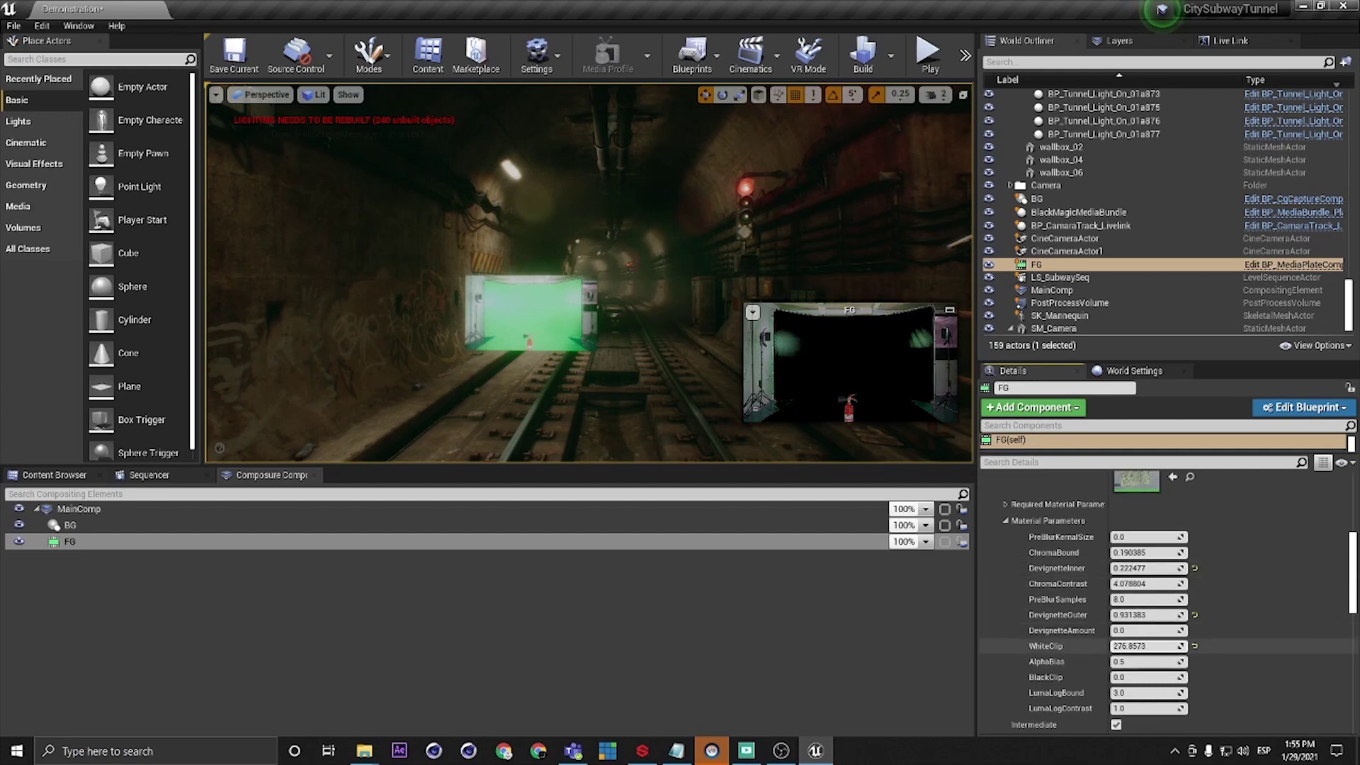
click(1195, 646)
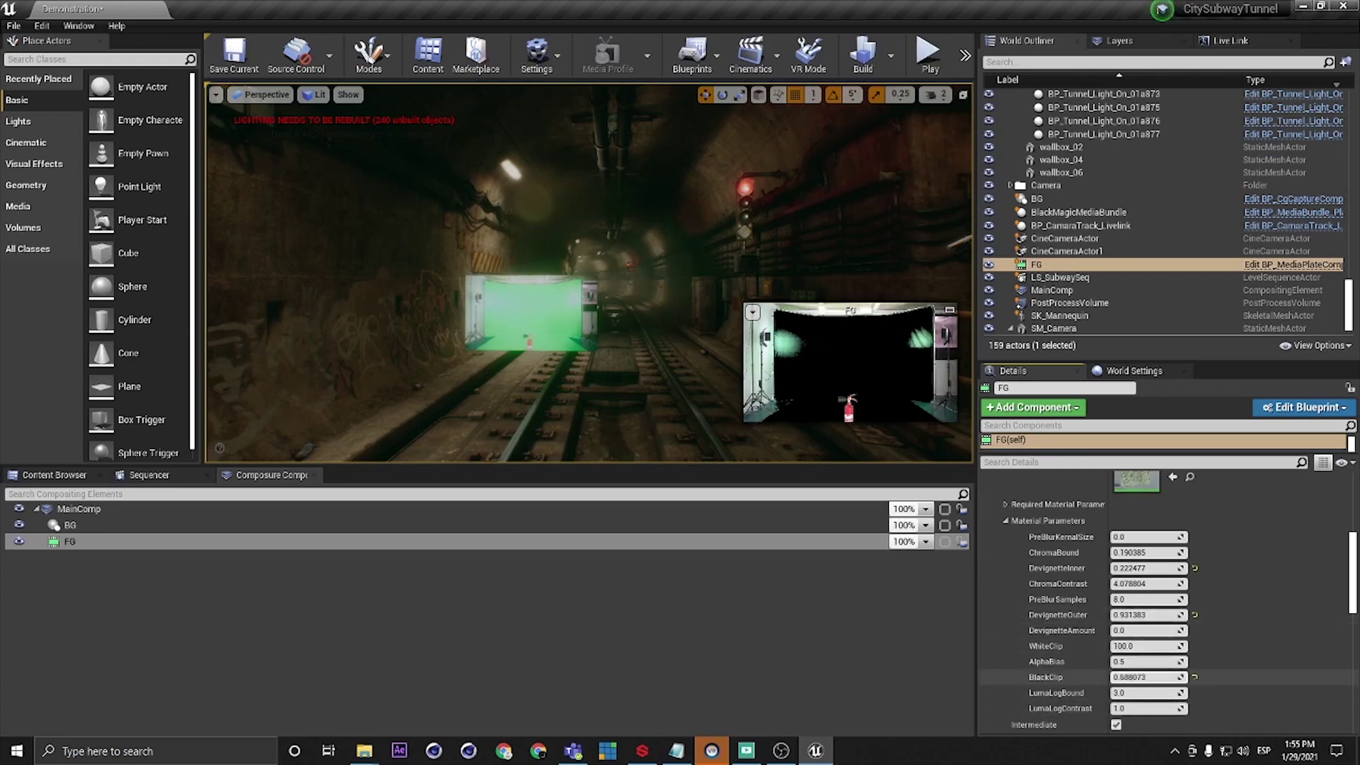
click(1196, 677)
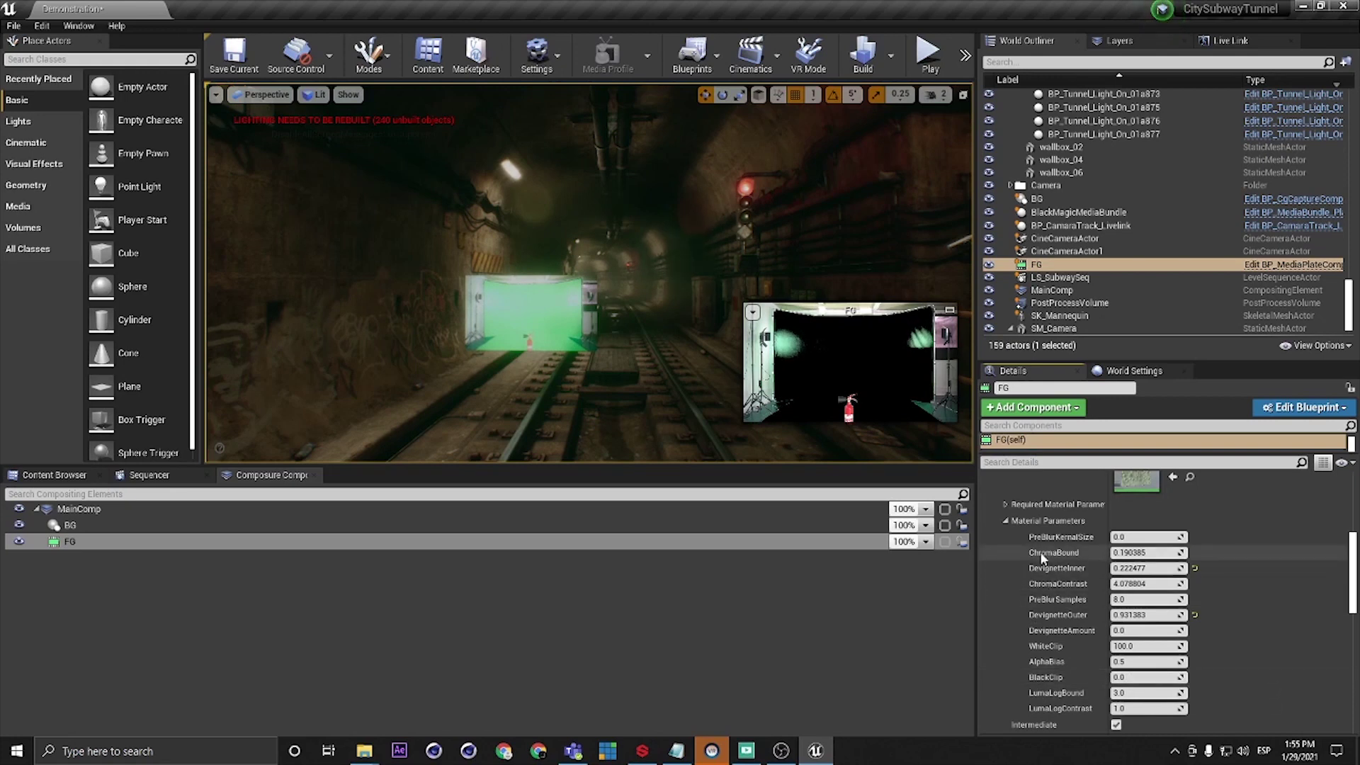
click(1004, 521)
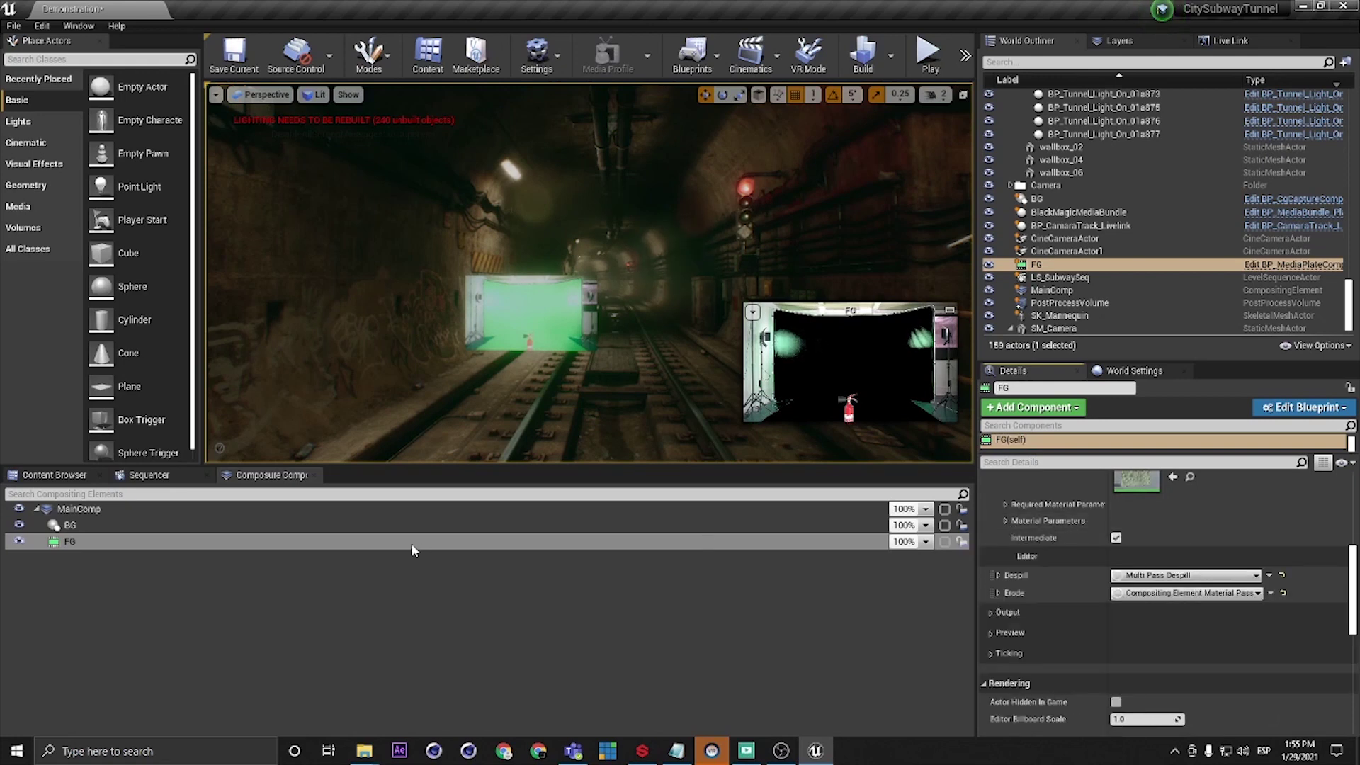
Step: Select MainComp to preview the keyed composite and collapse its Transform, Composure, Rendering, Replication and Collision settings
click(92, 511)
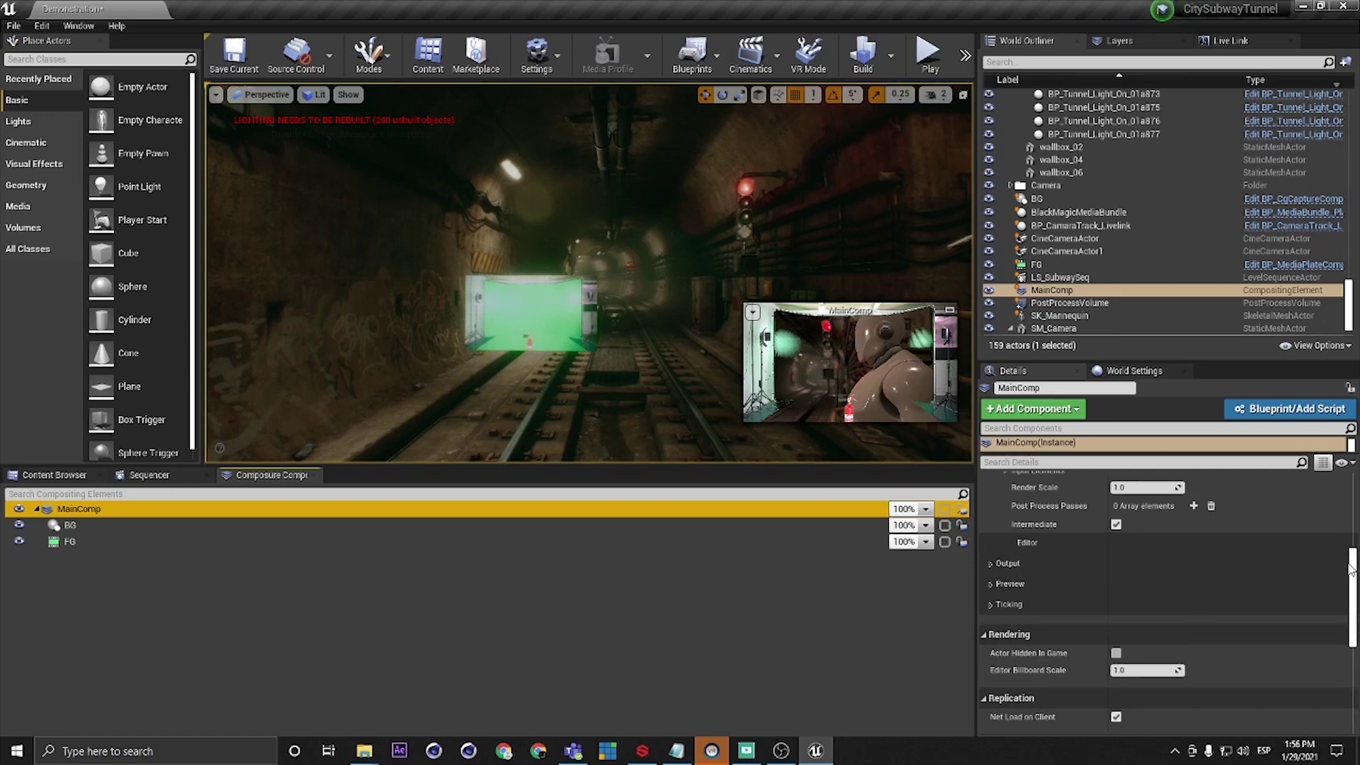
drag(1353, 560, 1345, 478)
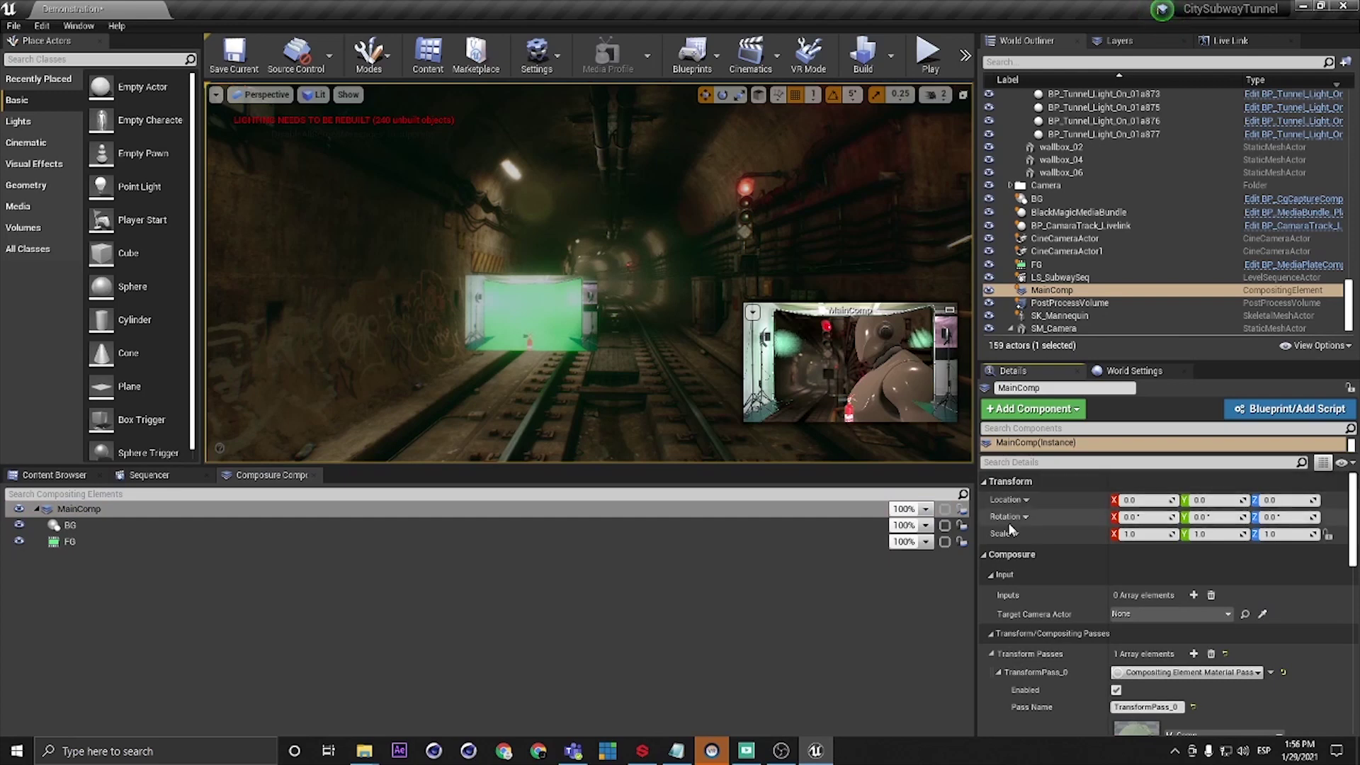
click(984, 482)
click(984, 503)
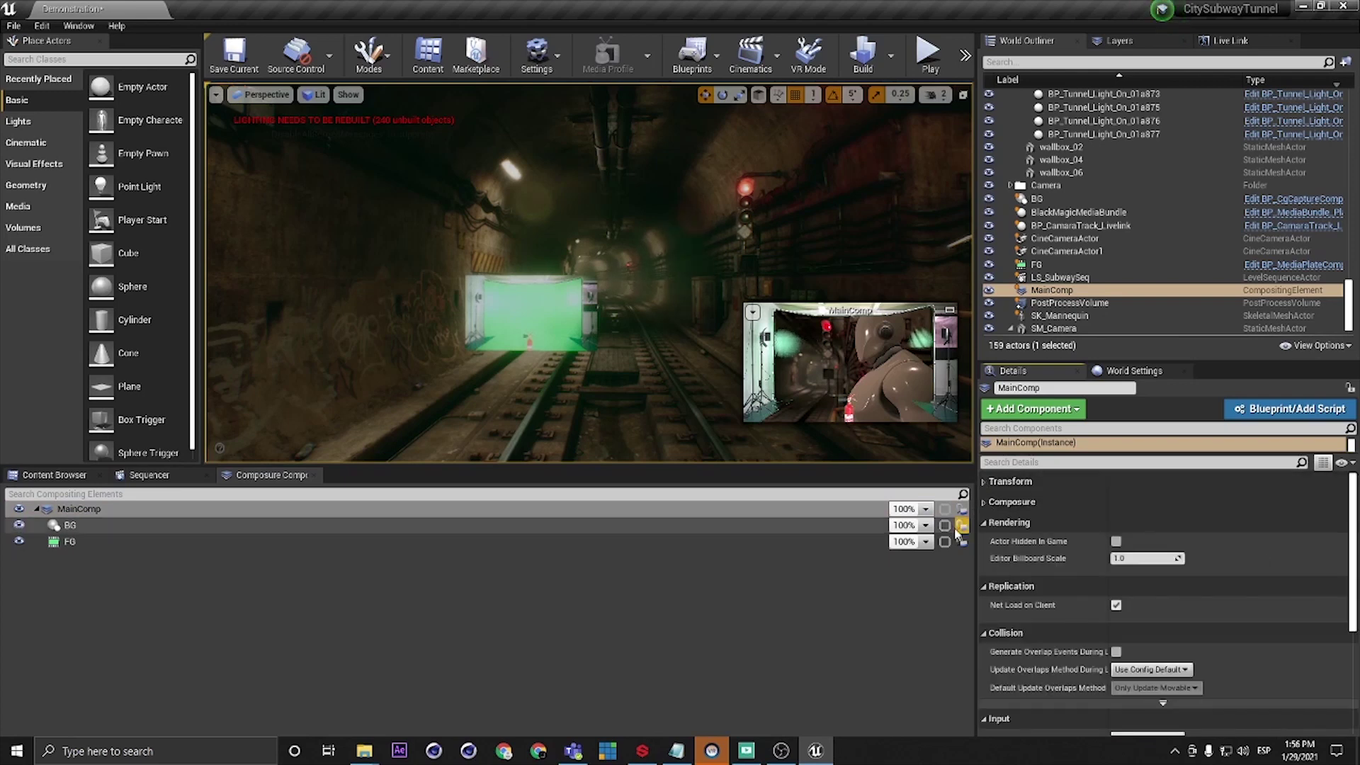
click(984, 522)
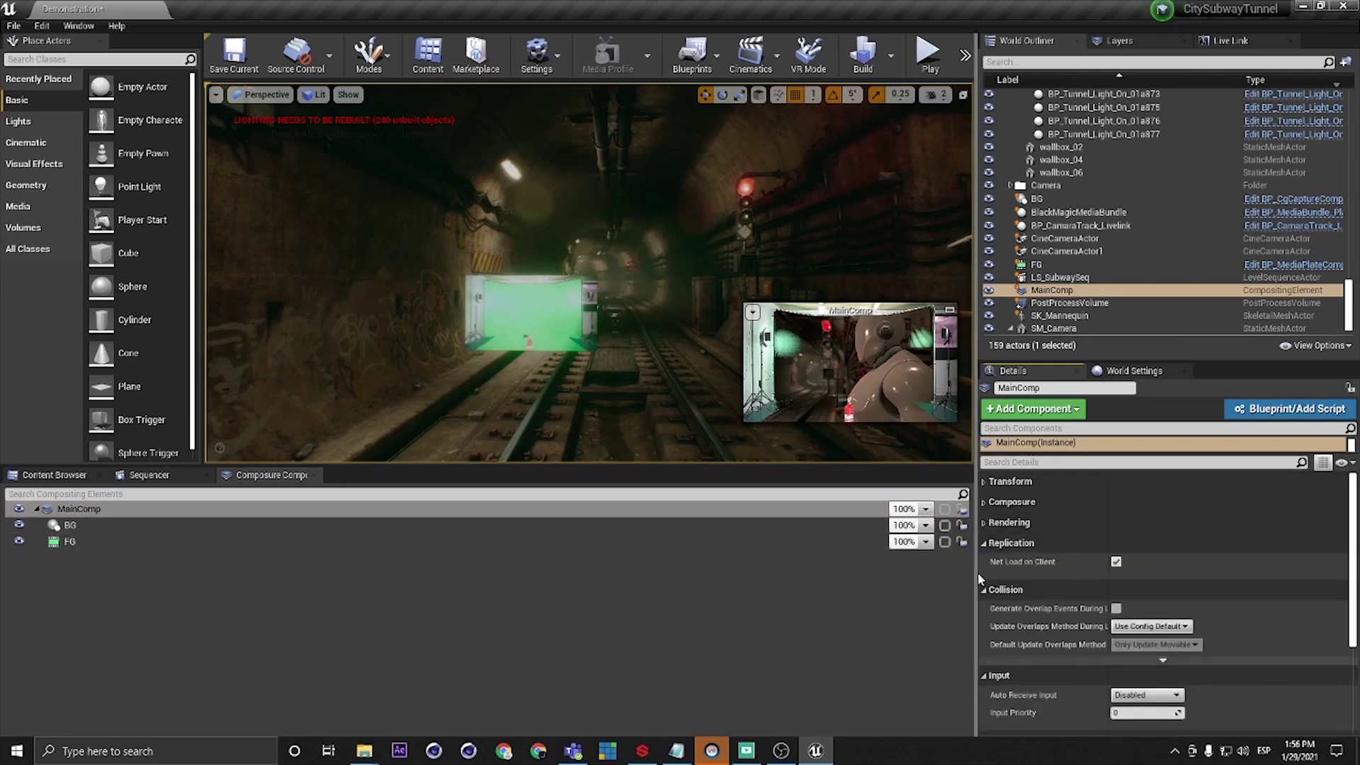
click(984, 542)
click(983, 565)
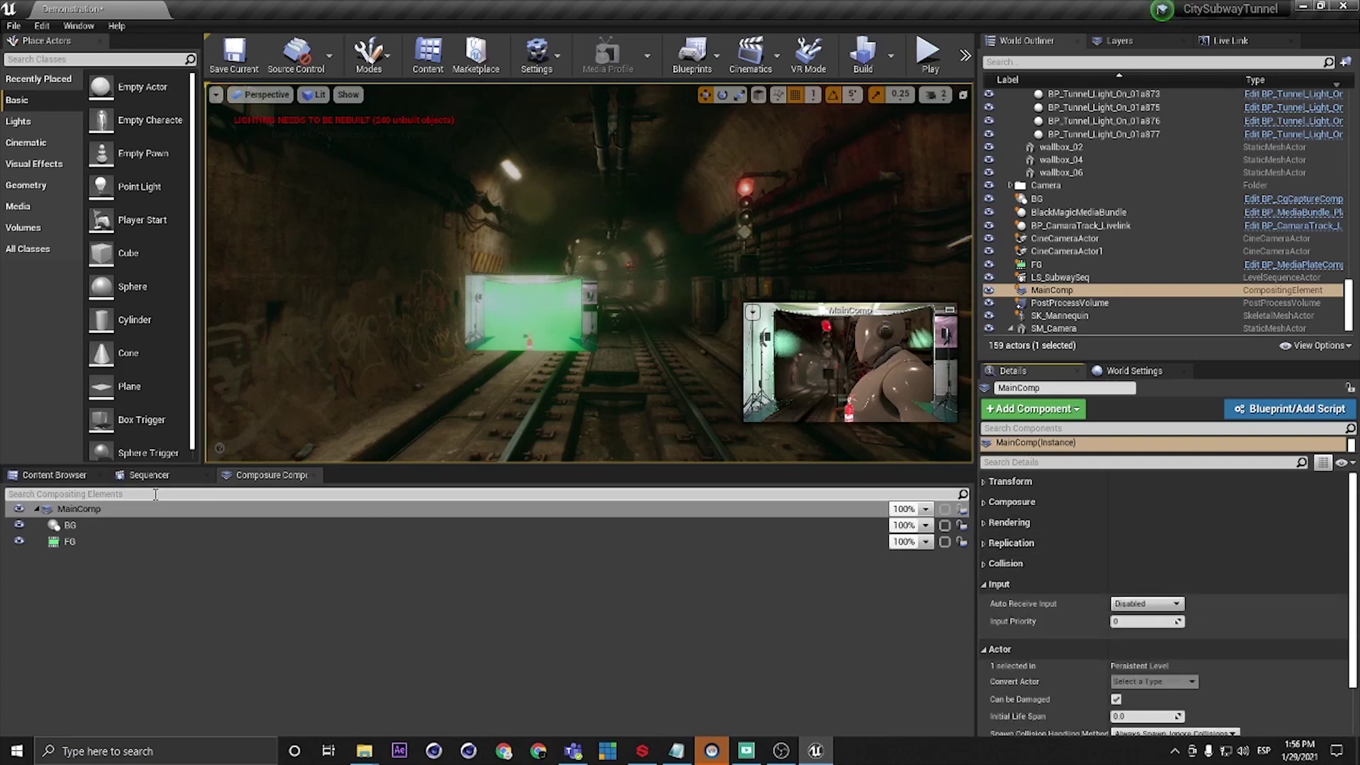
Step: Expand MainComp's Composure settings and look through the actors available as its Target Camera Actor
click(78, 508)
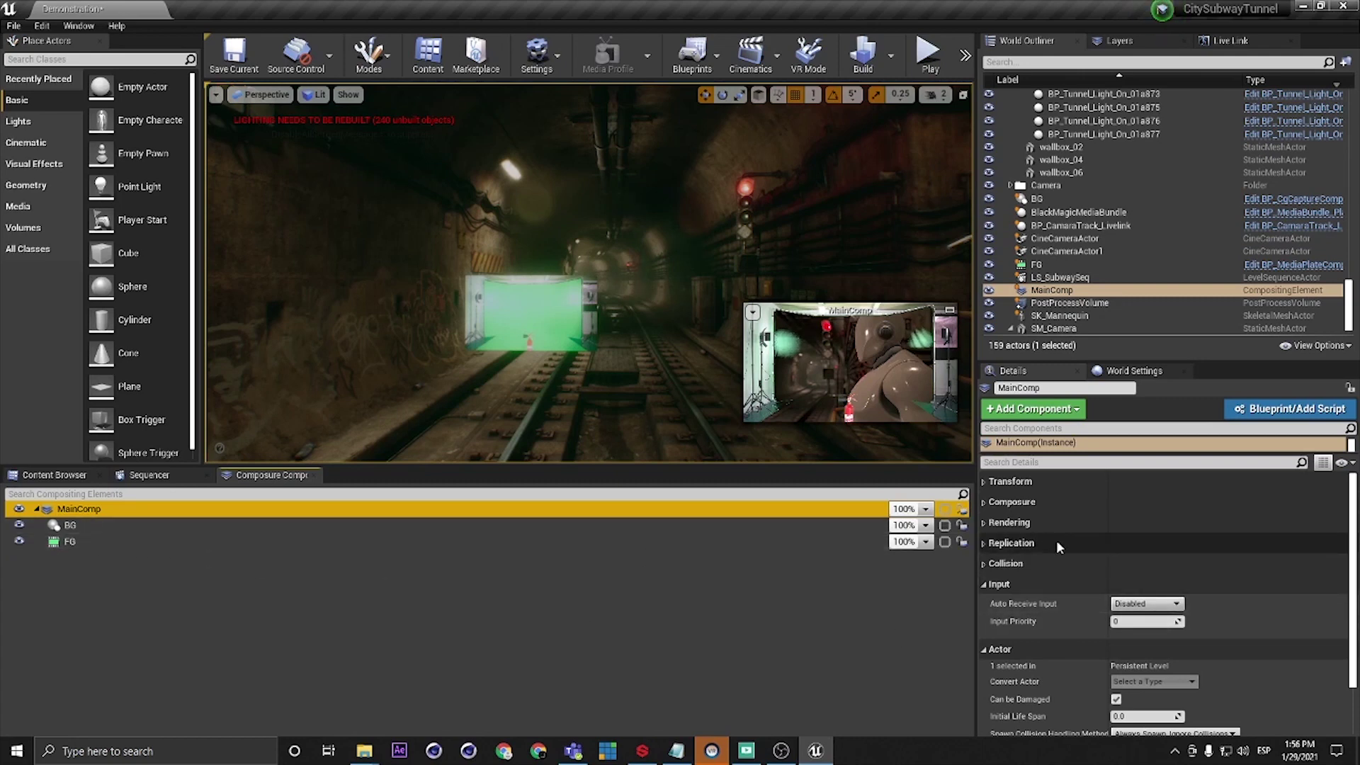
click(984, 501)
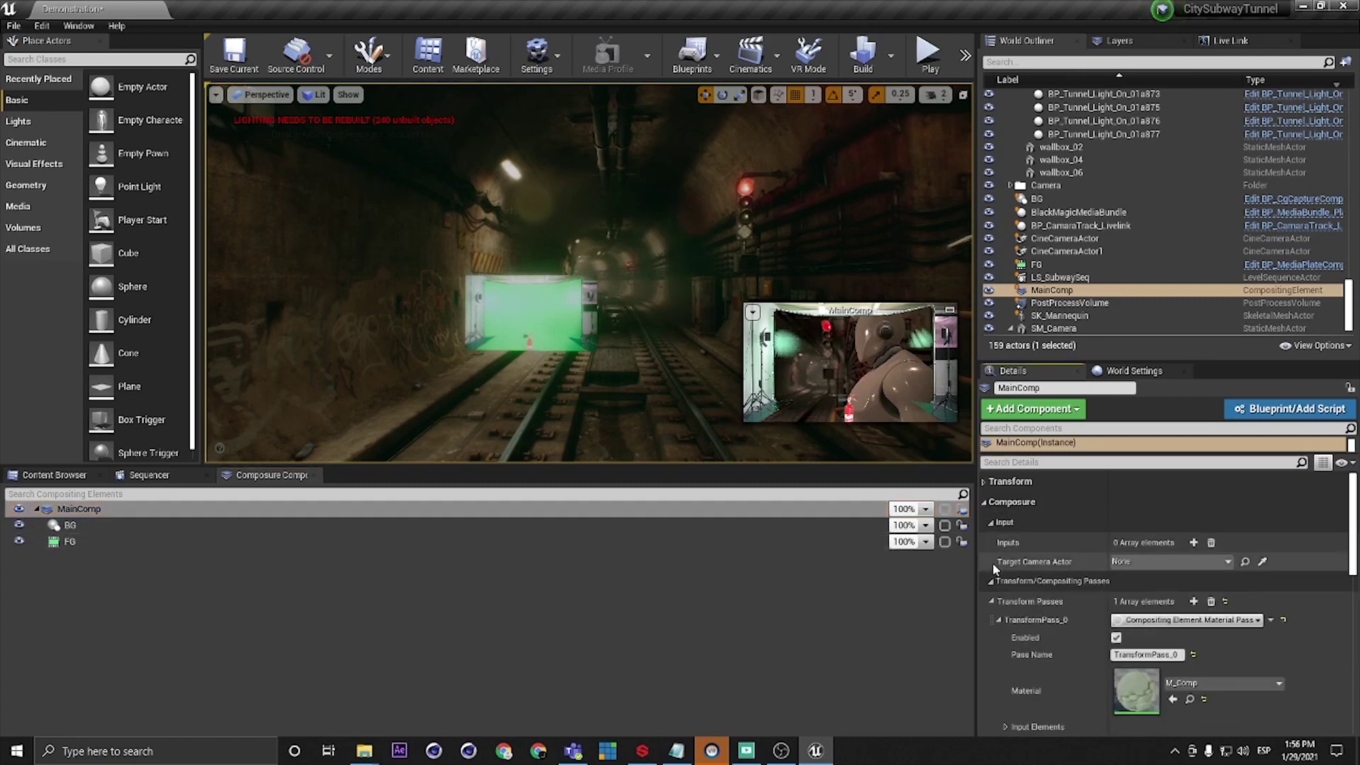
click(1153, 561)
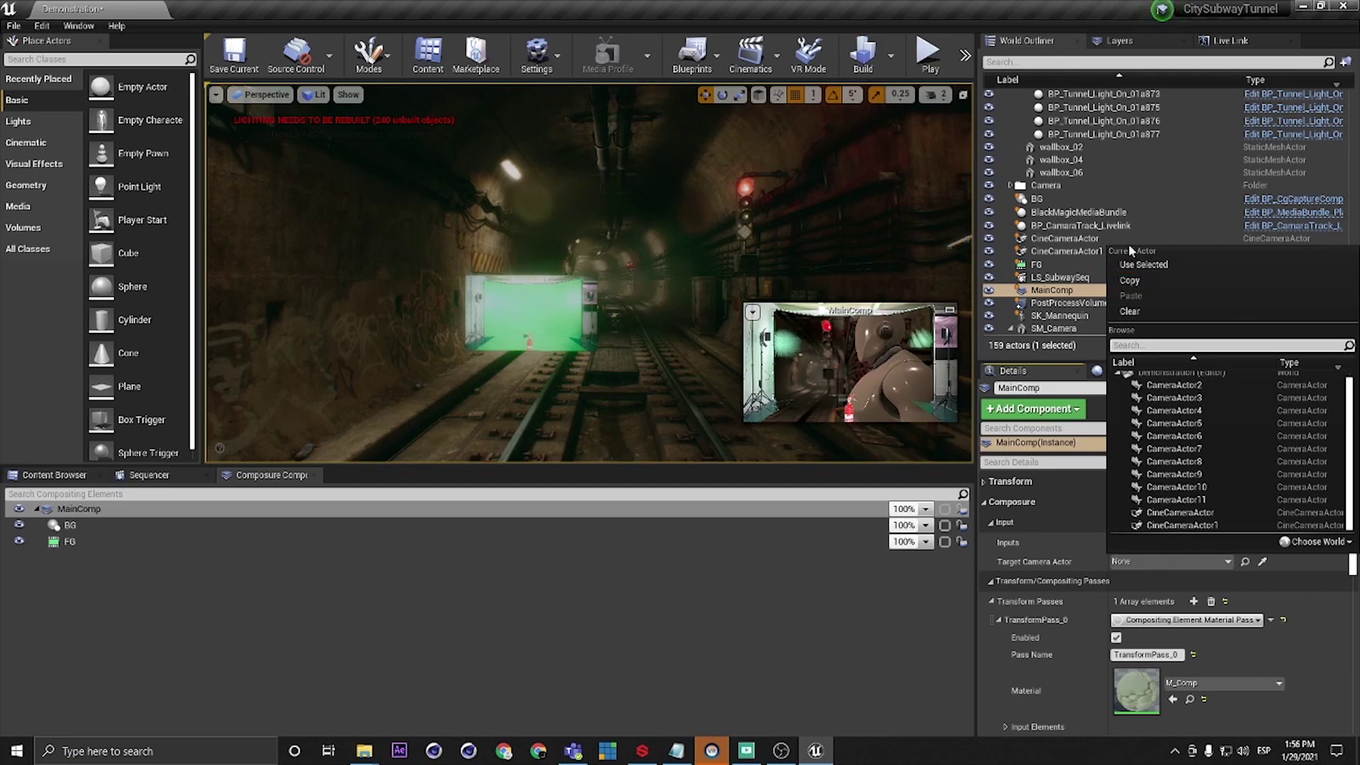
Step: Open the BP_CamaraTrack_Livelink blueprint to examine its CineCamera component and Live Link event graph, and close it
click(1060, 228)
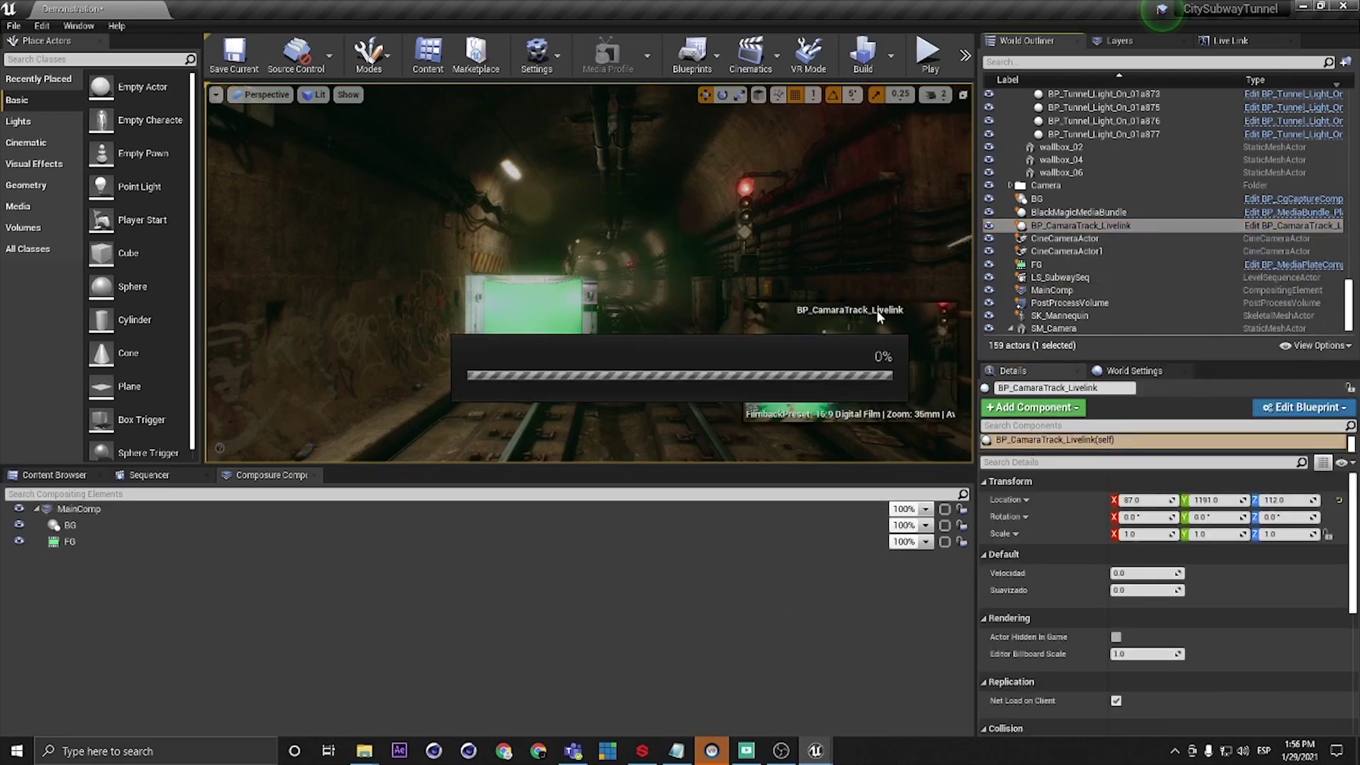
key(ctrl+e)
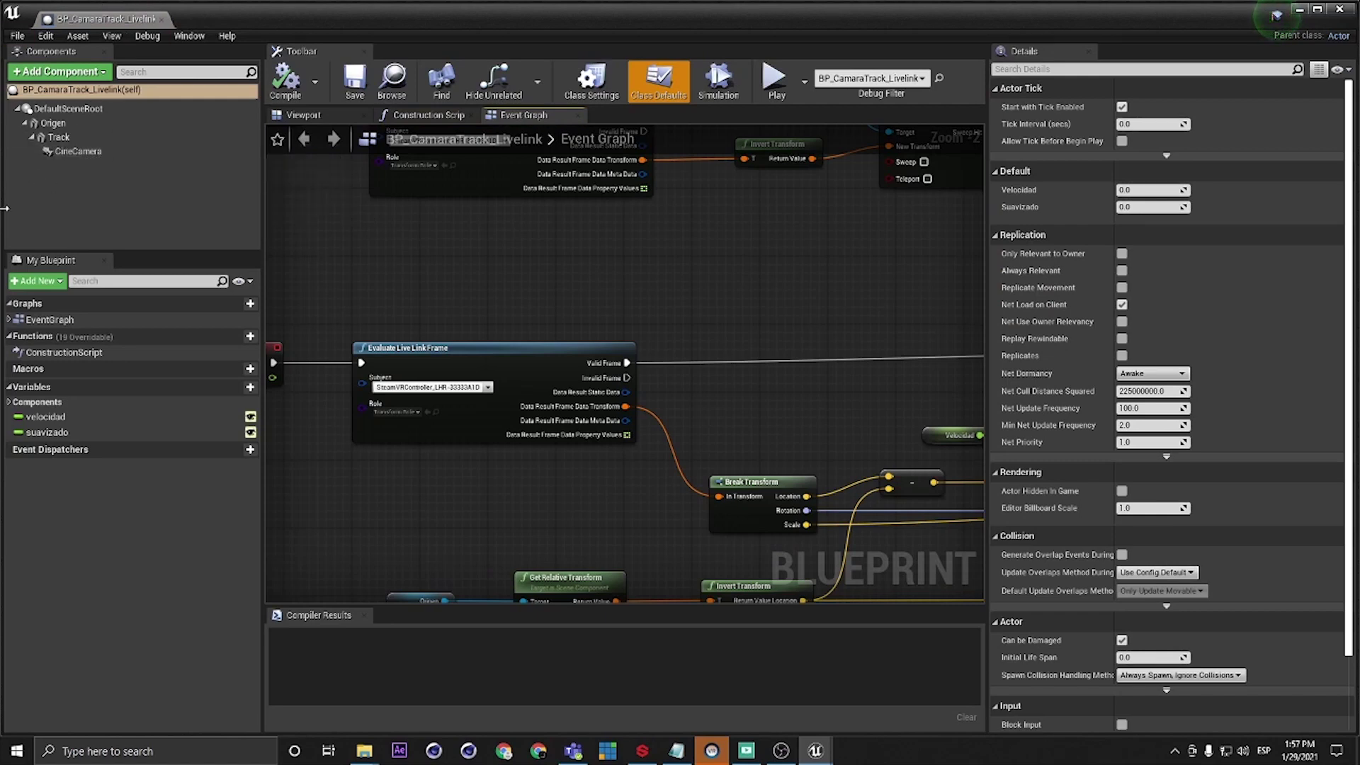
click(162, 19)
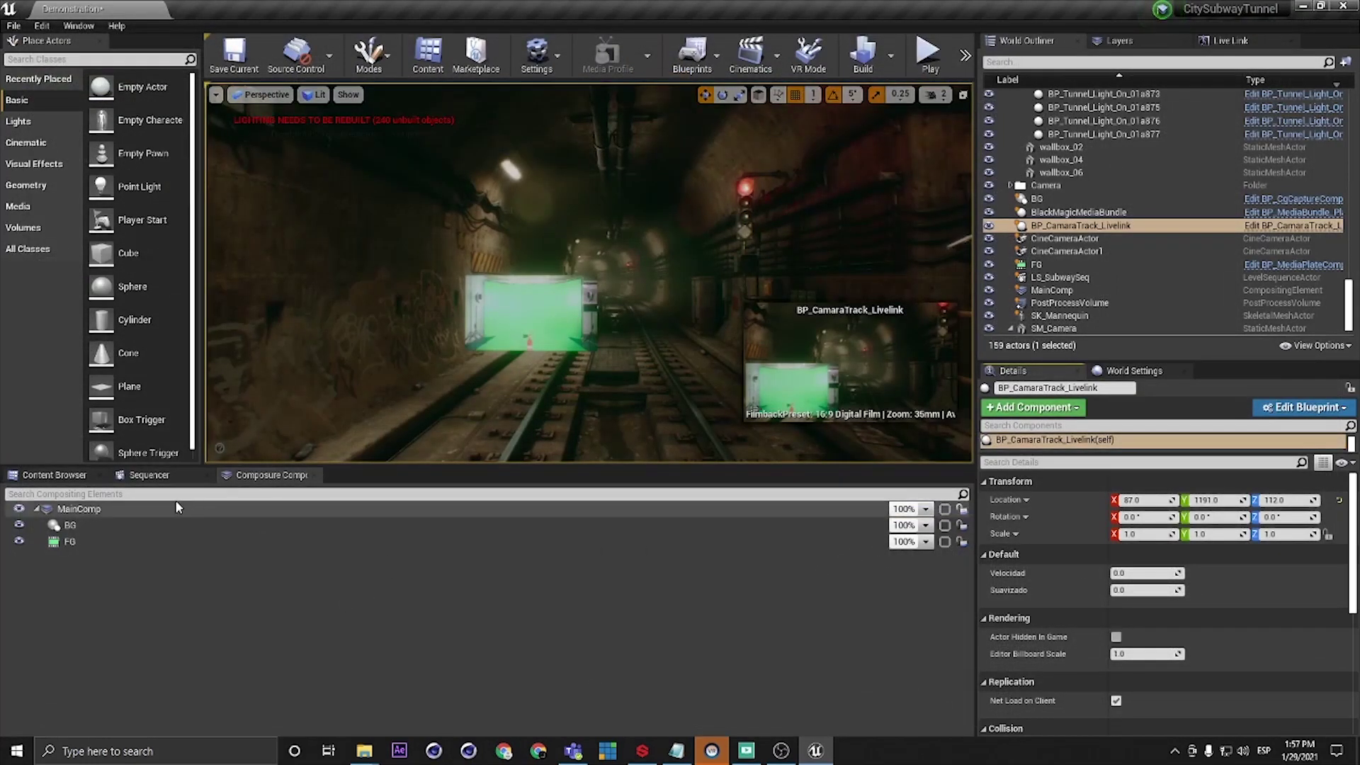
Step: Duplicate the BP_CamaraTrack_Livelink blueprint in the Camara folder and name the copy BP_CamaraTrack_Livelink_NoCamera
click(60, 475)
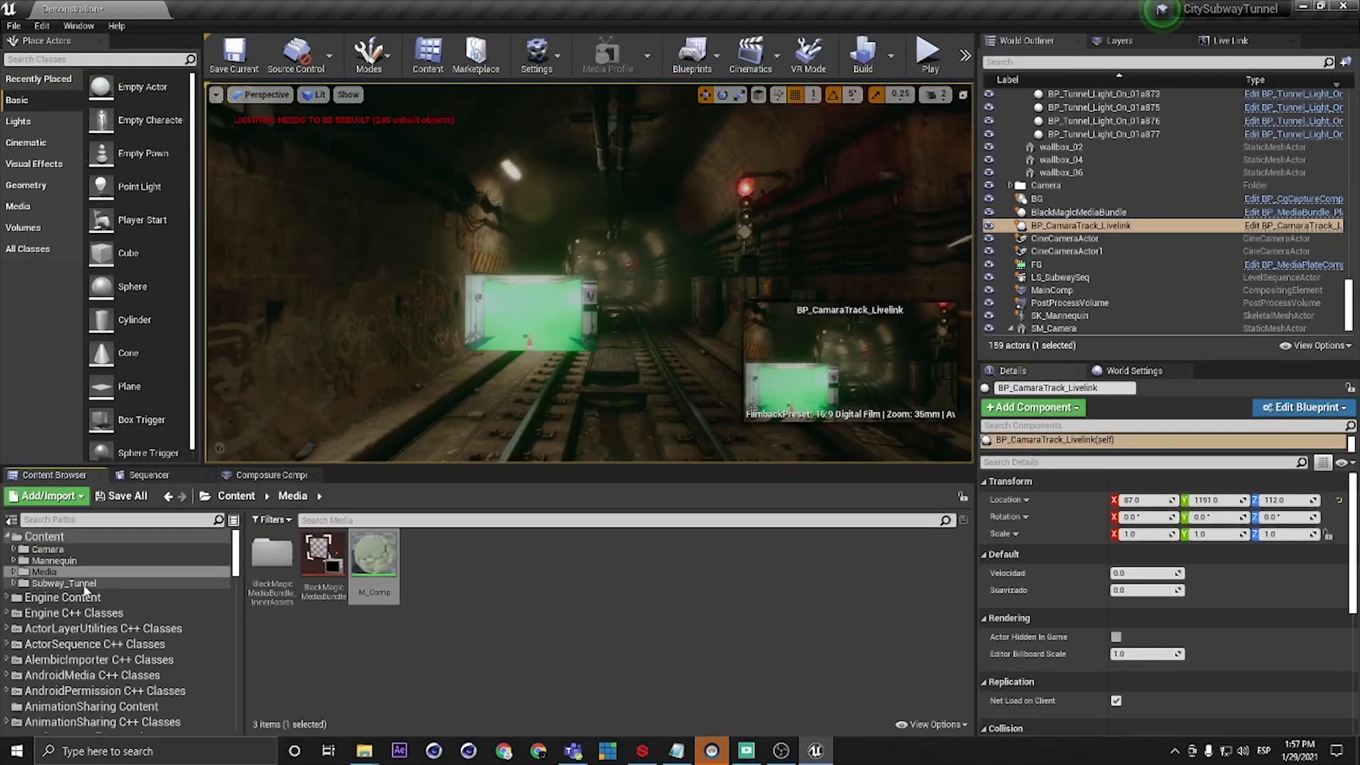
click(63, 550)
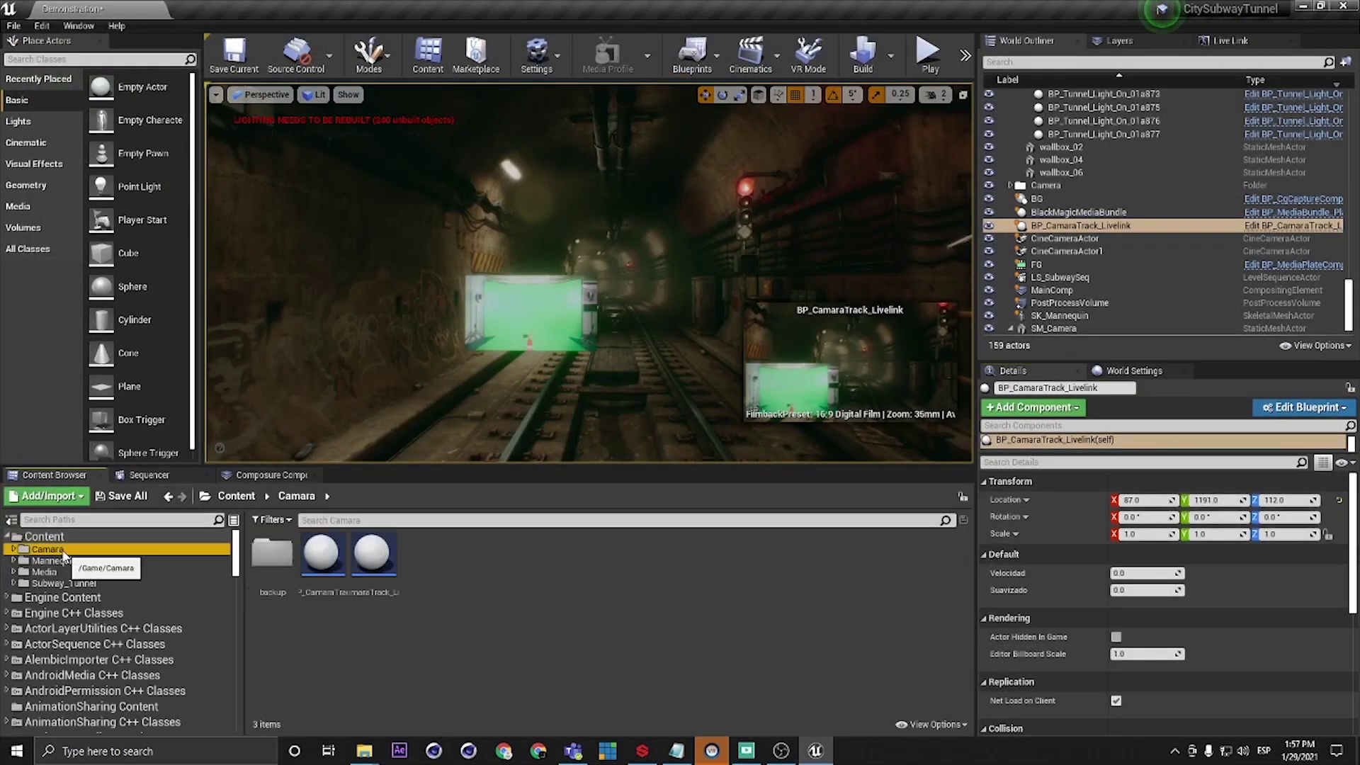
right_click(383, 561)
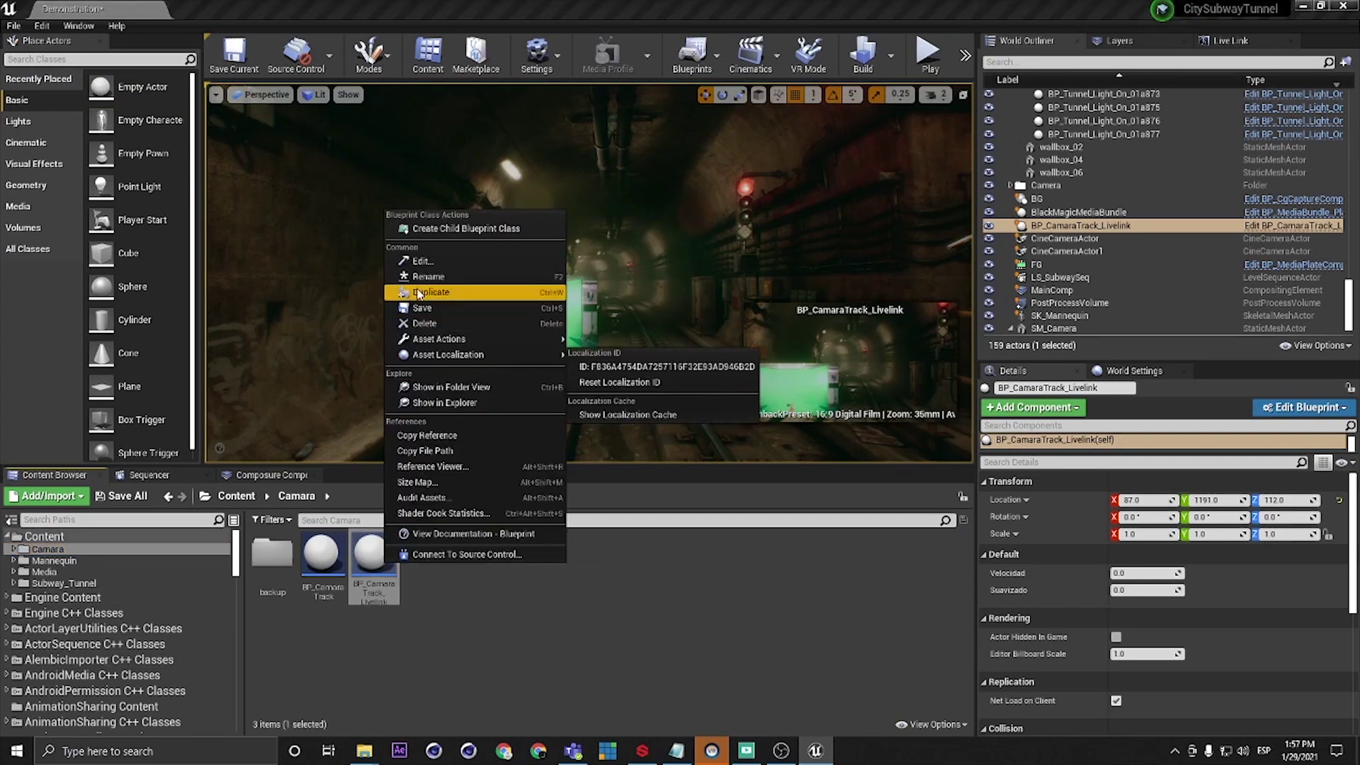
click(435, 291)
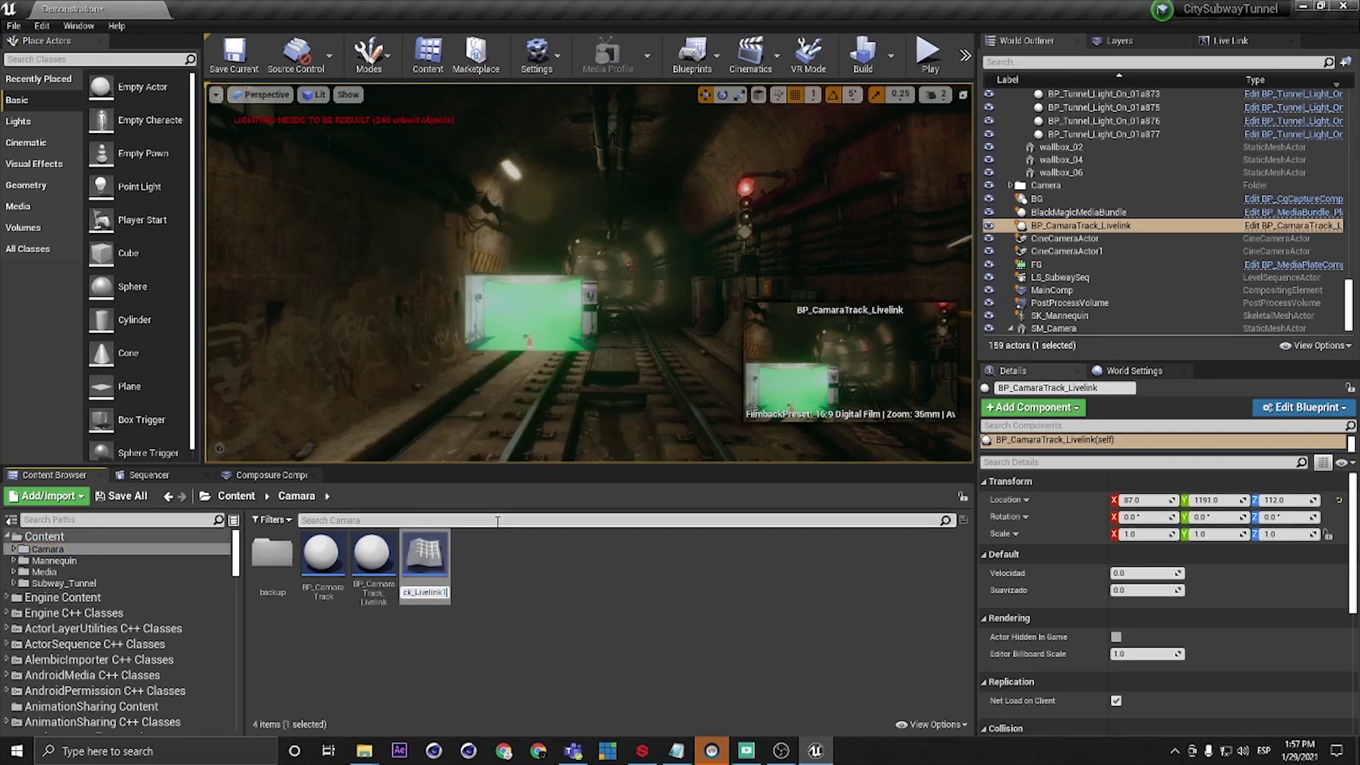
key(BackSpace)
text(_NoCam)
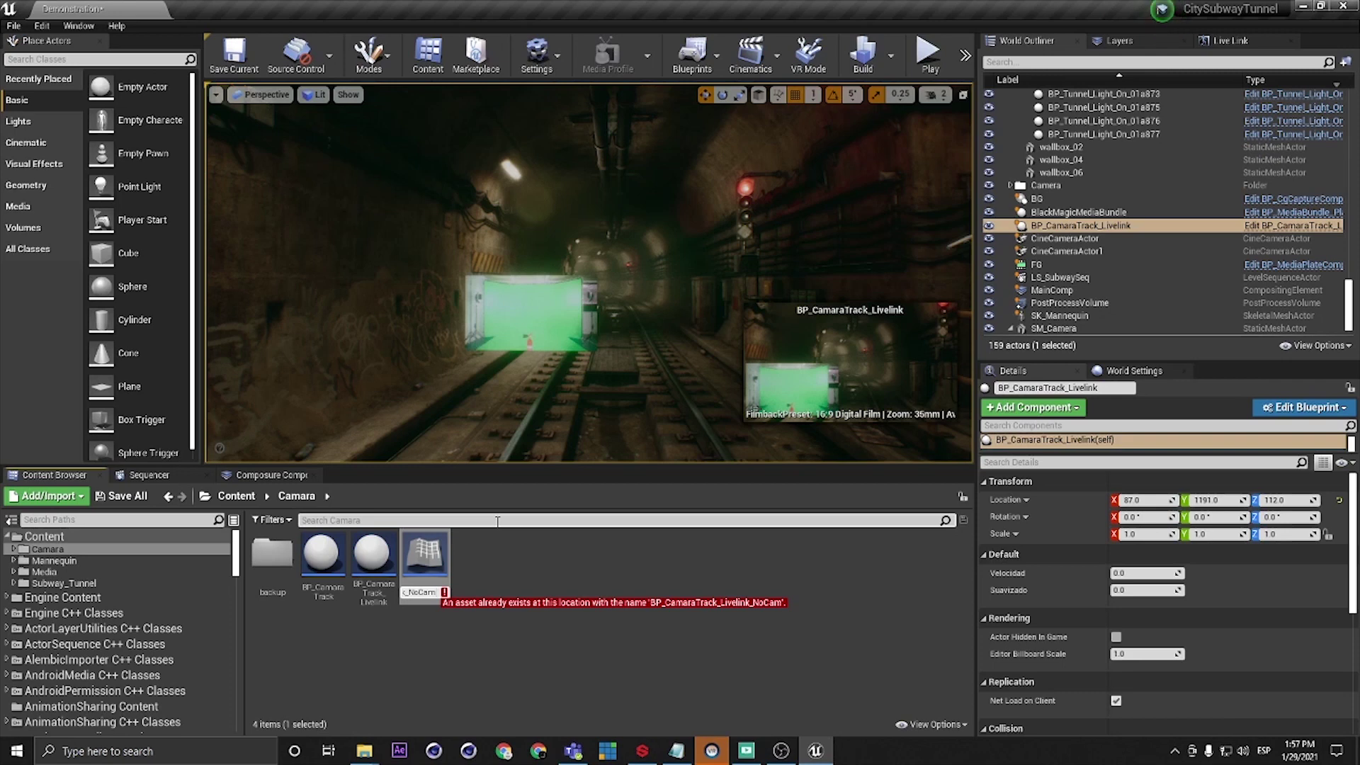
text(era)
key(Return)
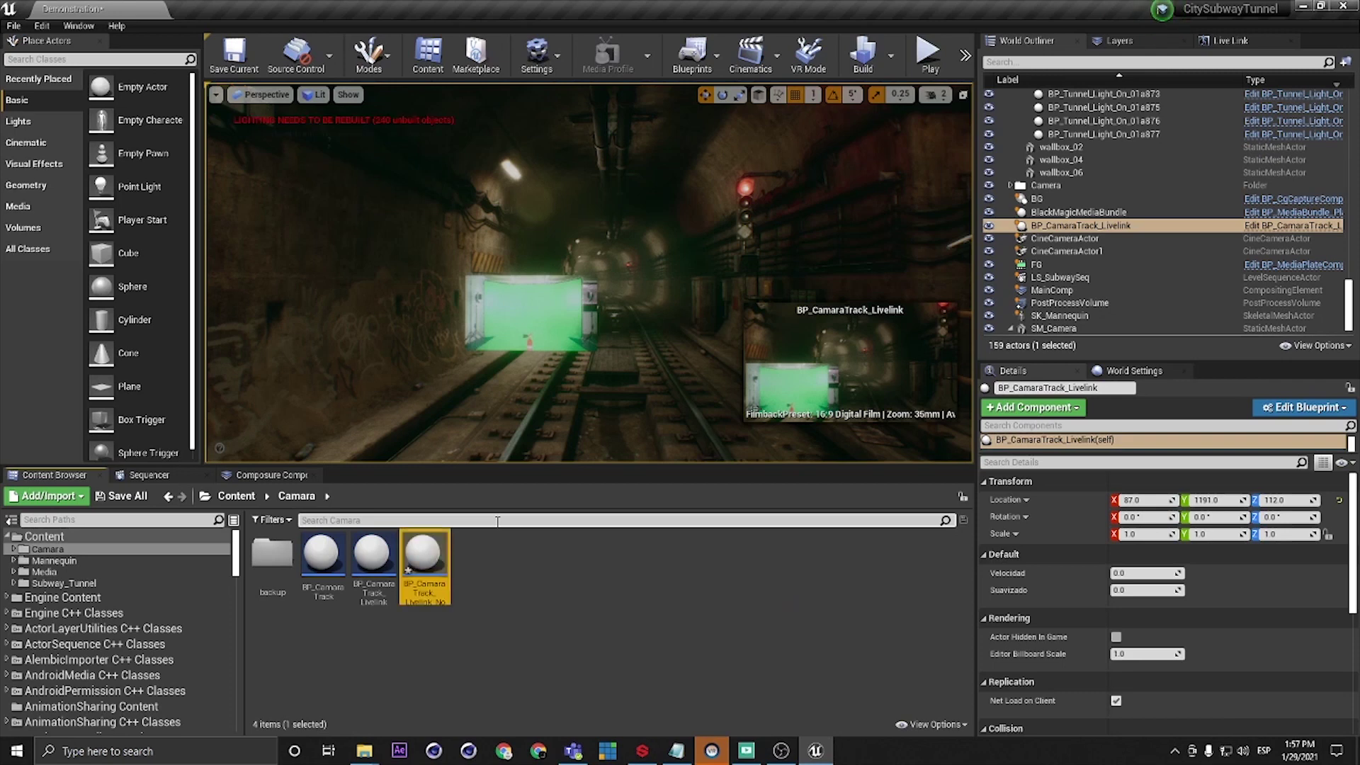
Step: Delete the CineCamera component from the BP_CamaraTrack_Livelink_NoCamera blueprint, then compile, save and close it
double_click(434, 559)
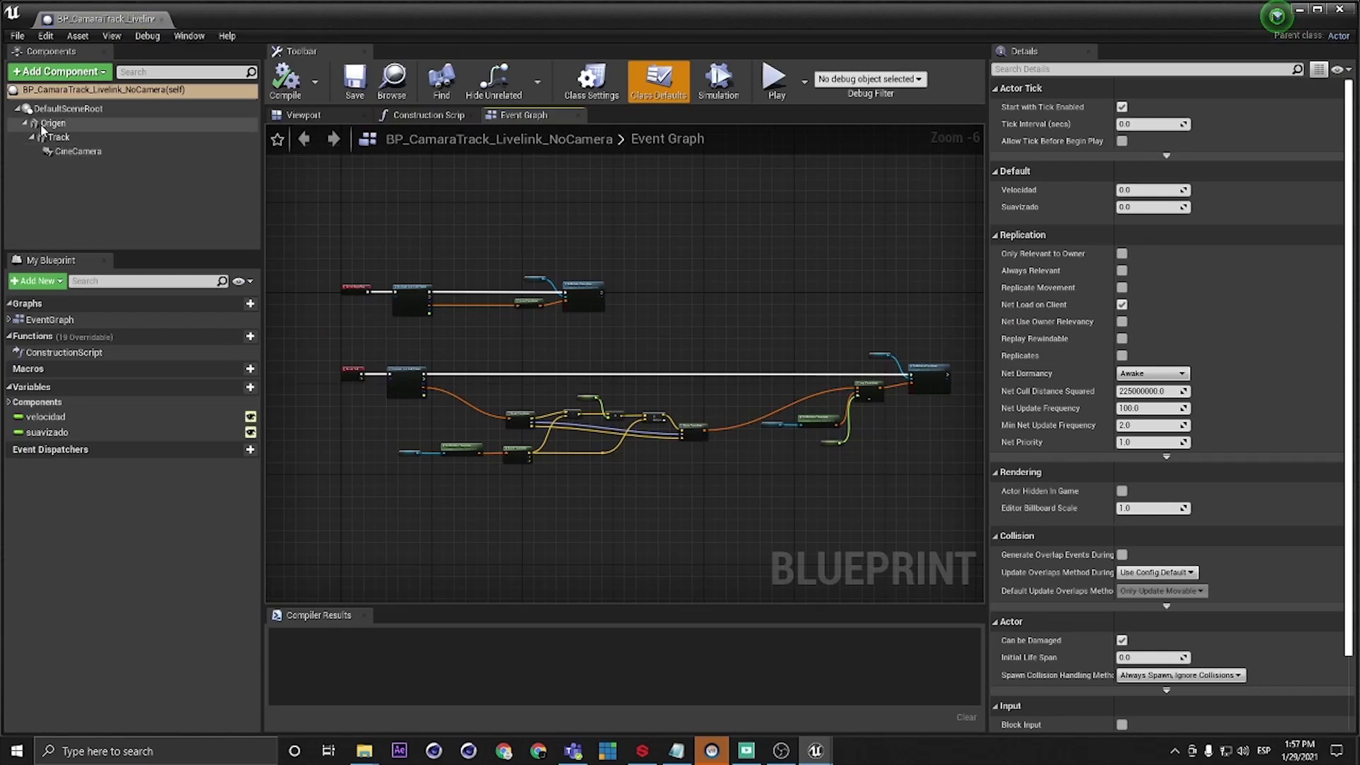
click(88, 153)
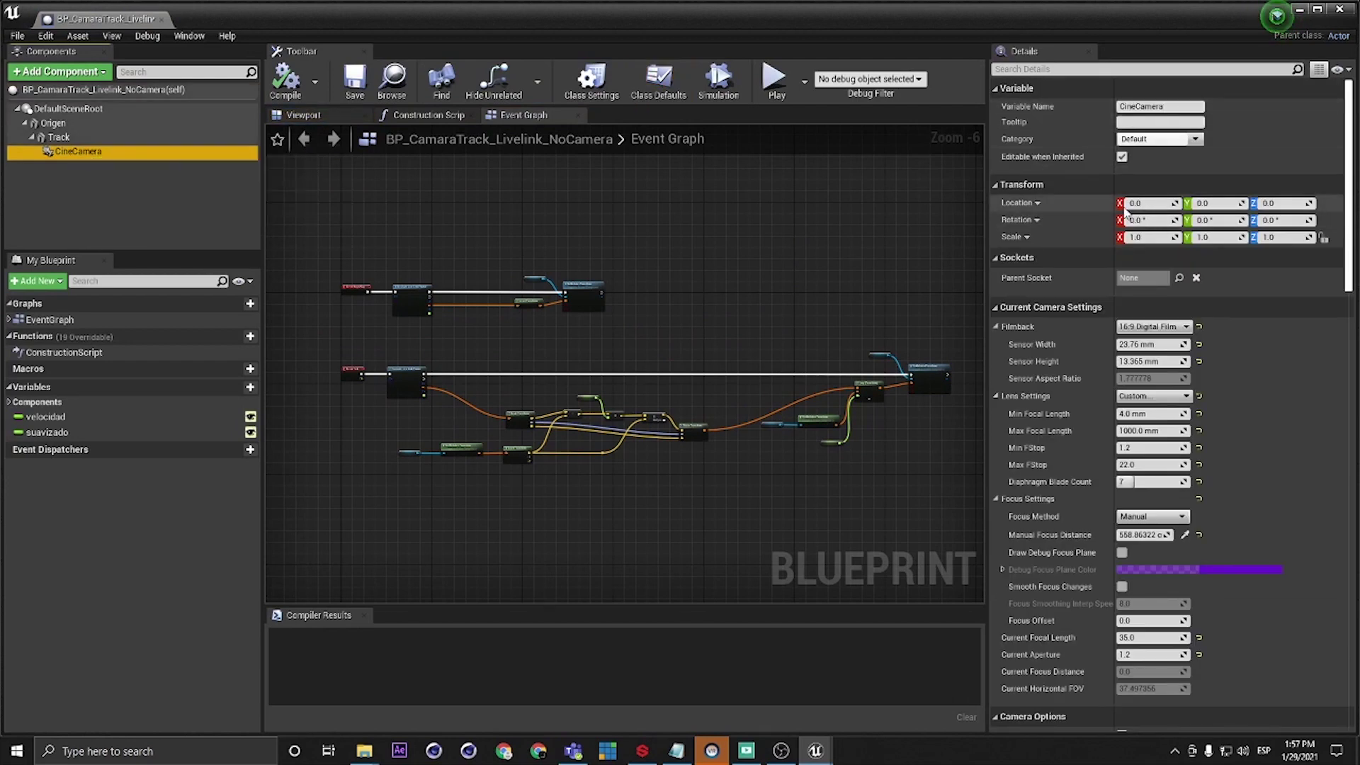
key(F2)
key(BackSpace)
click(68, 167)
click(58, 153)
key(Delete)
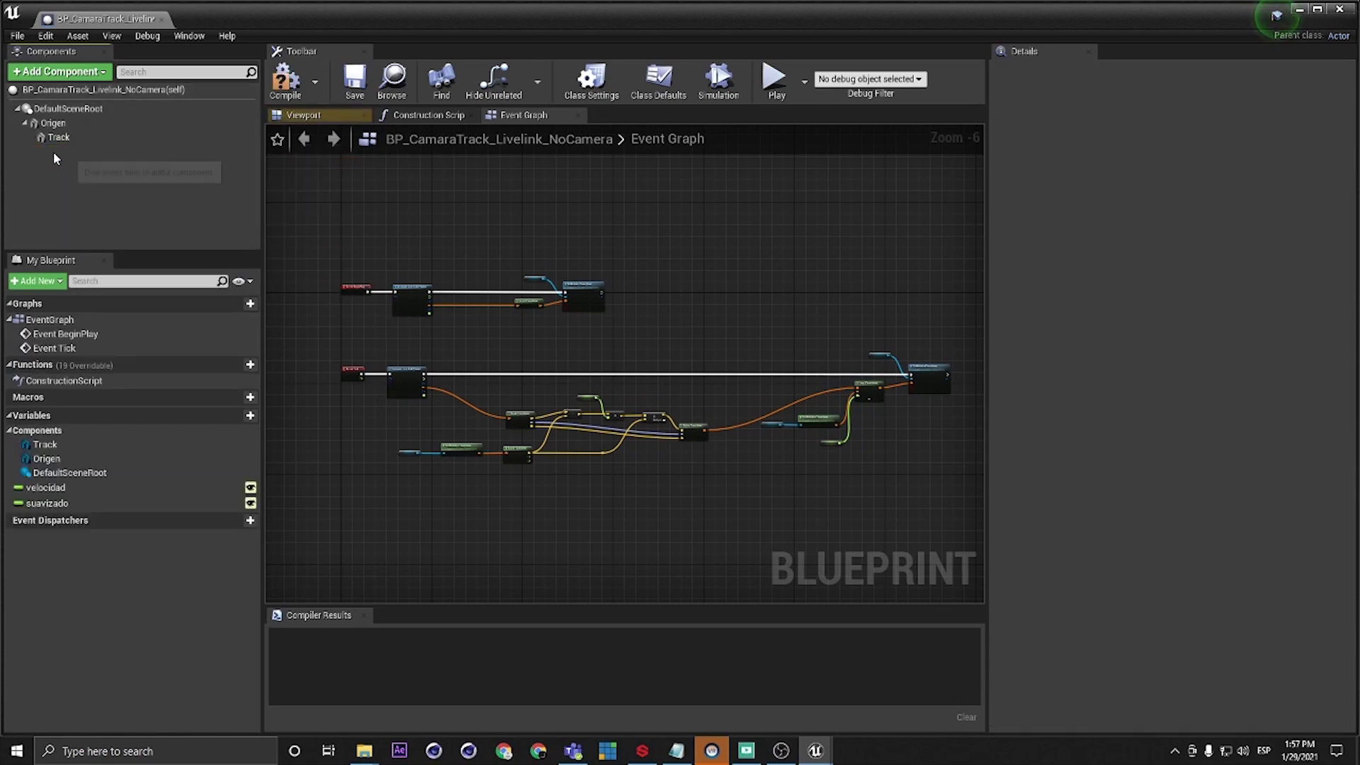
click(287, 96)
click(354, 81)
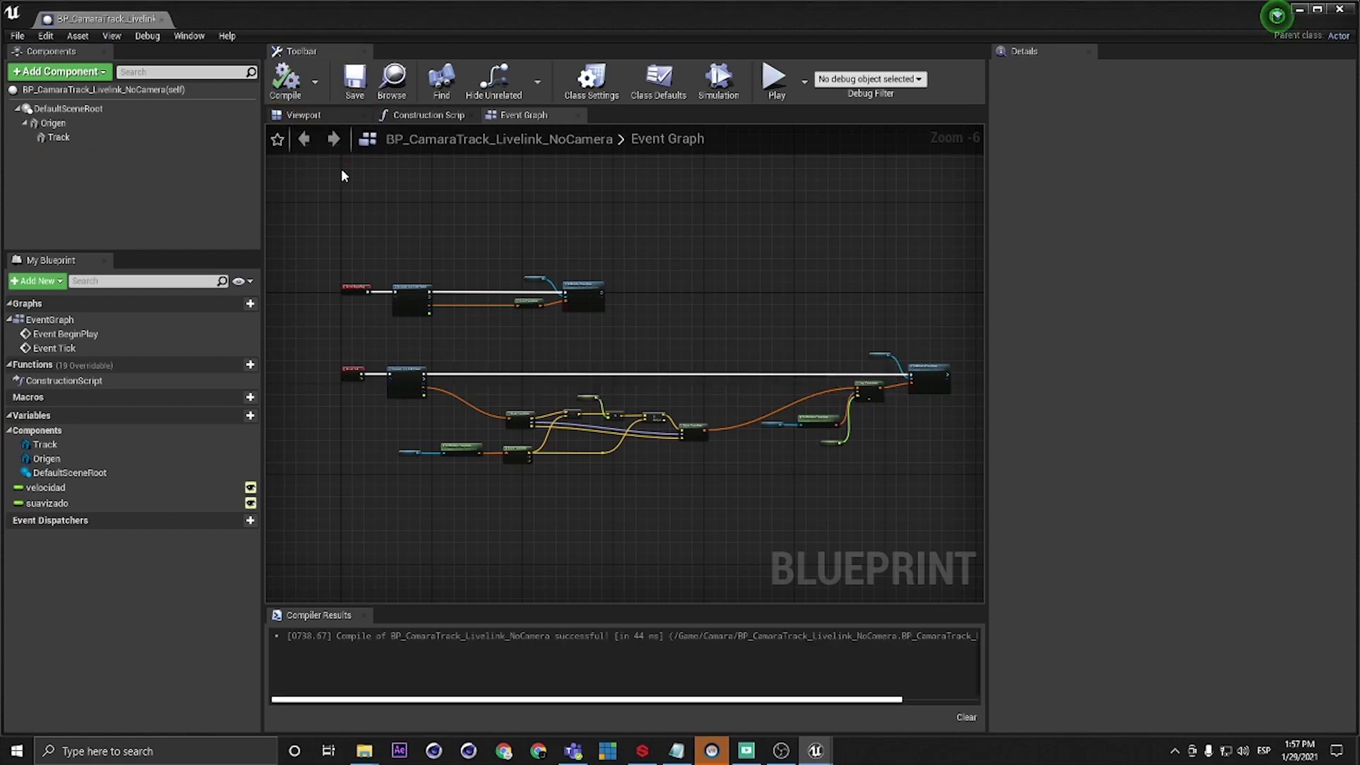
click(163, 19)
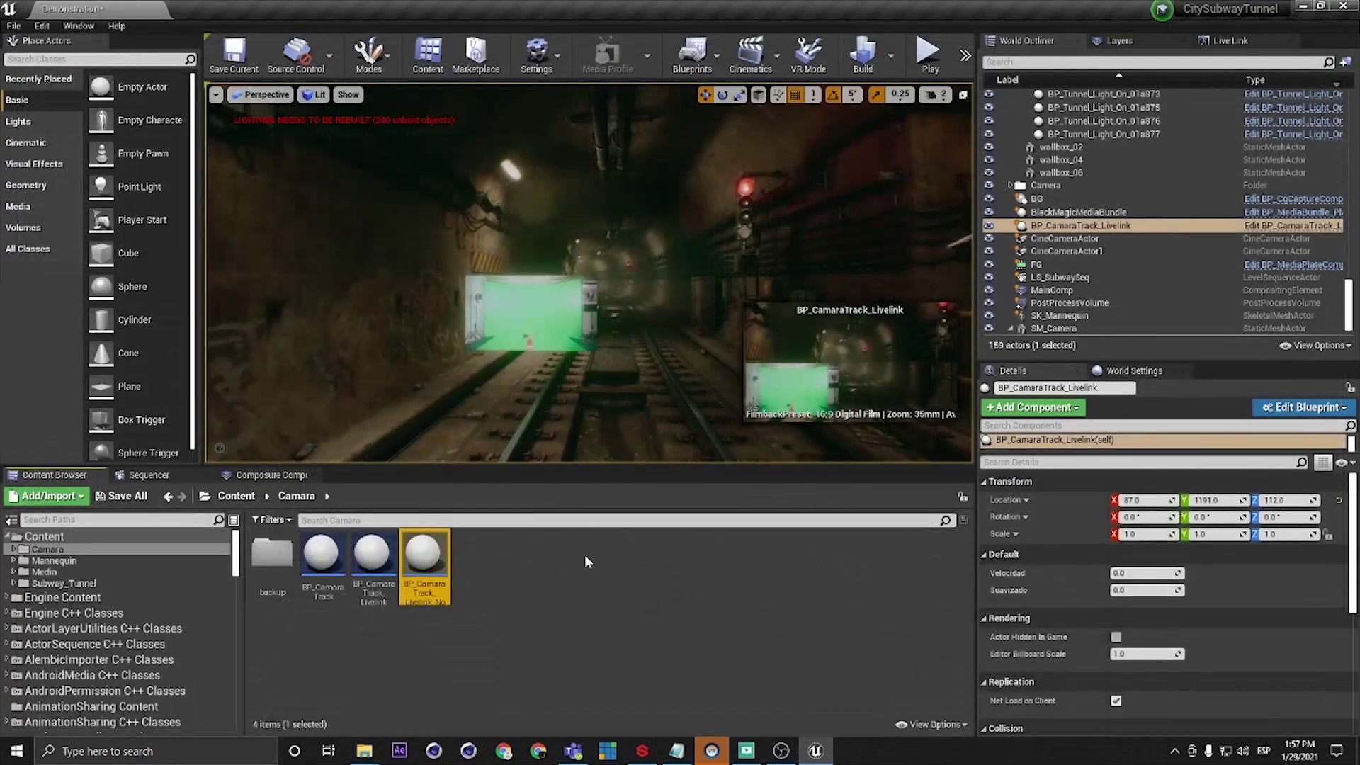
Step: Place BP_CamaraTrack_Livelink_NoCamera in the tunnel level and delete the original BP_CamaraTrack_Livelink actor from the scene
drag(423, 563, 622, 254)
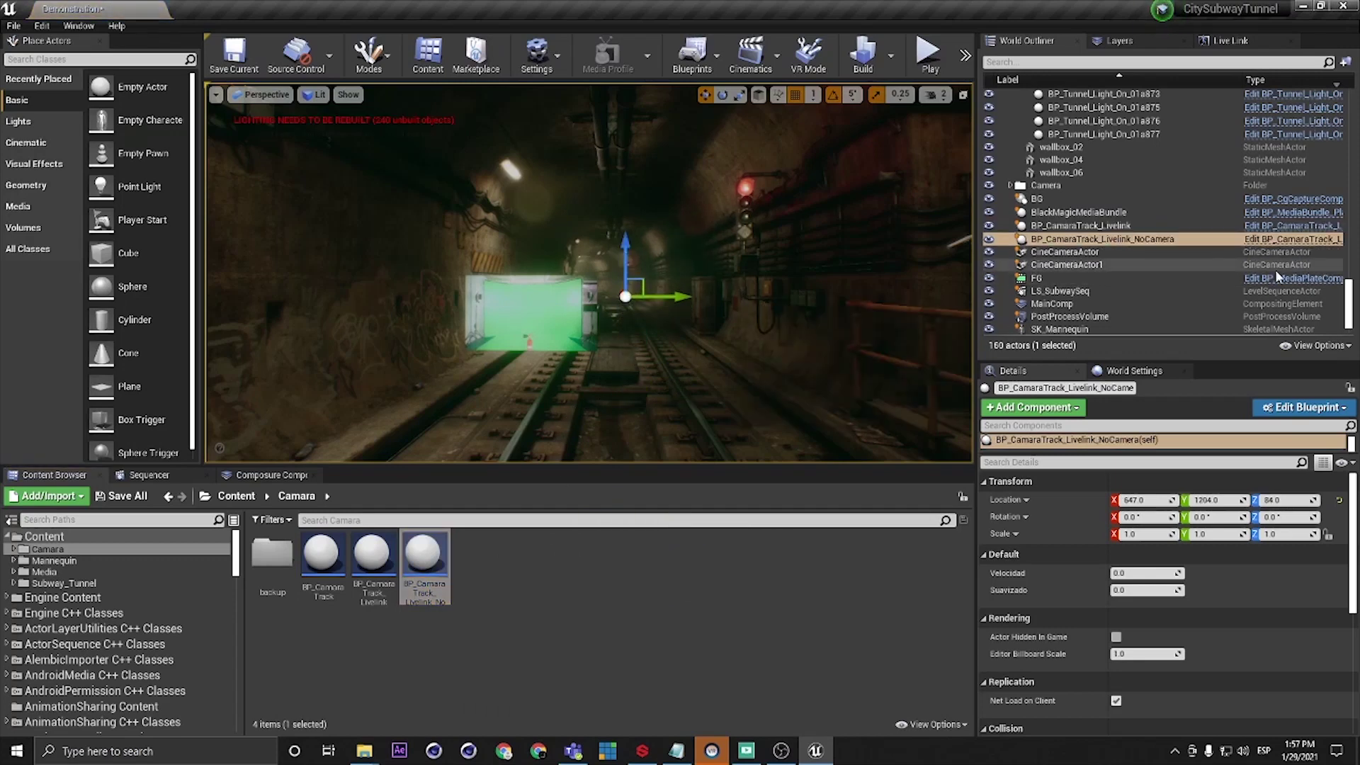
click(1105, 226)
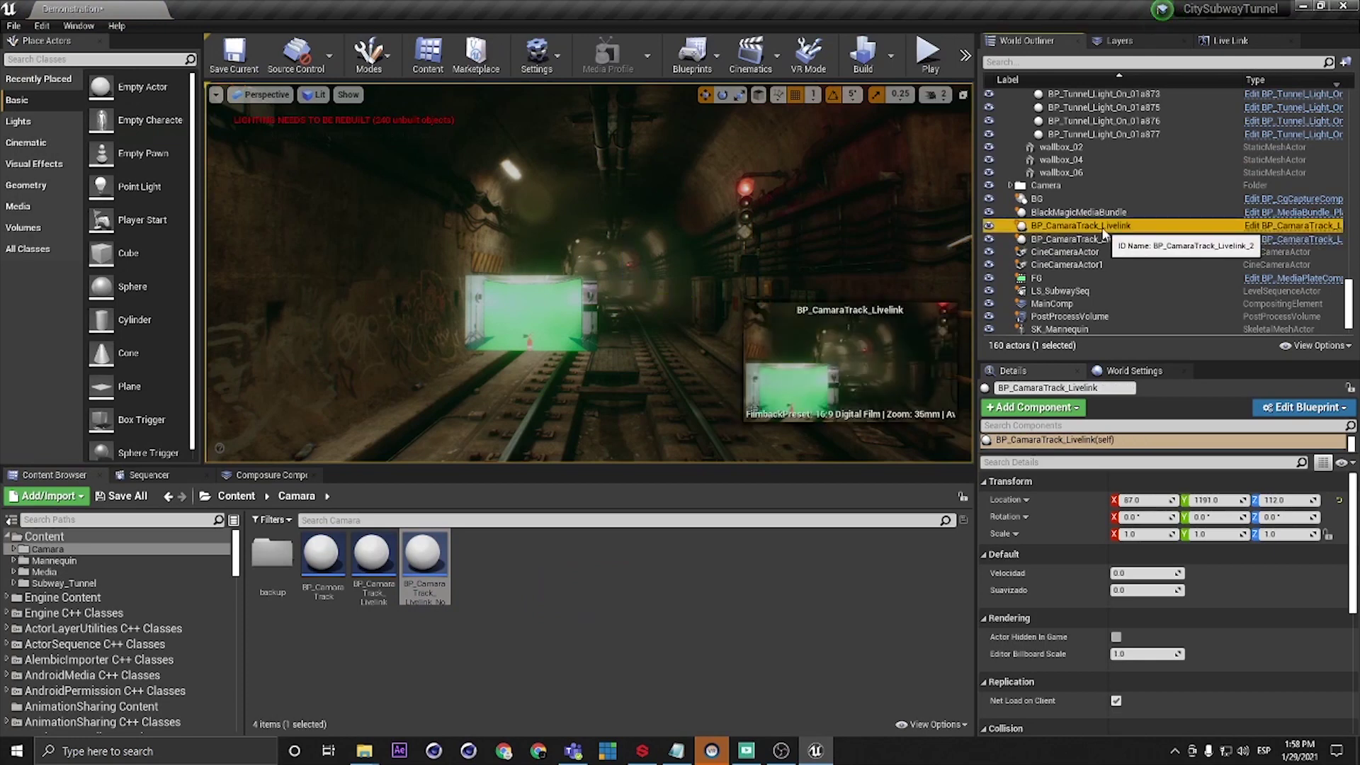
key(Delete)
click(779, 444)
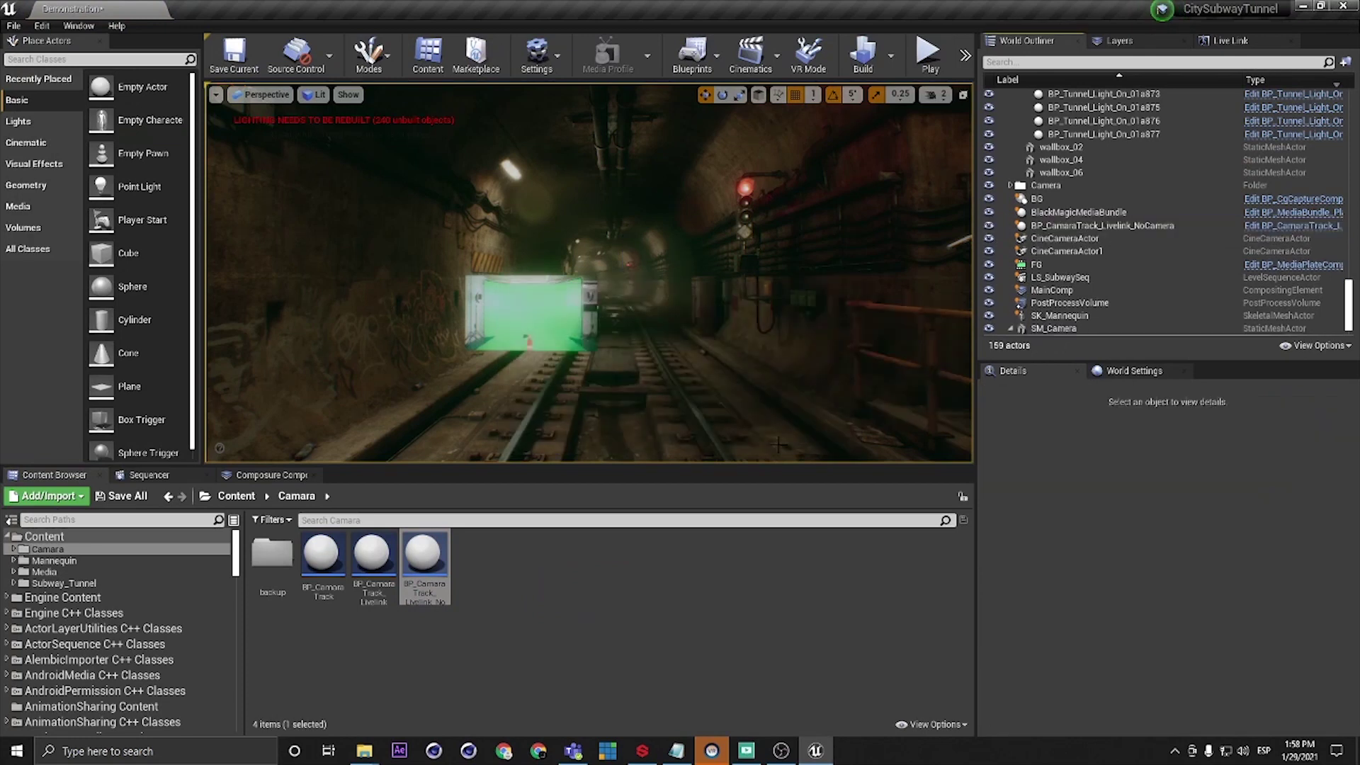
Step: Place a Cine Camera Actor in the tunnel, parent it to BP_CamaraTrack_Livelink_NoCamera and rename it MainCam
click(1107, 226)
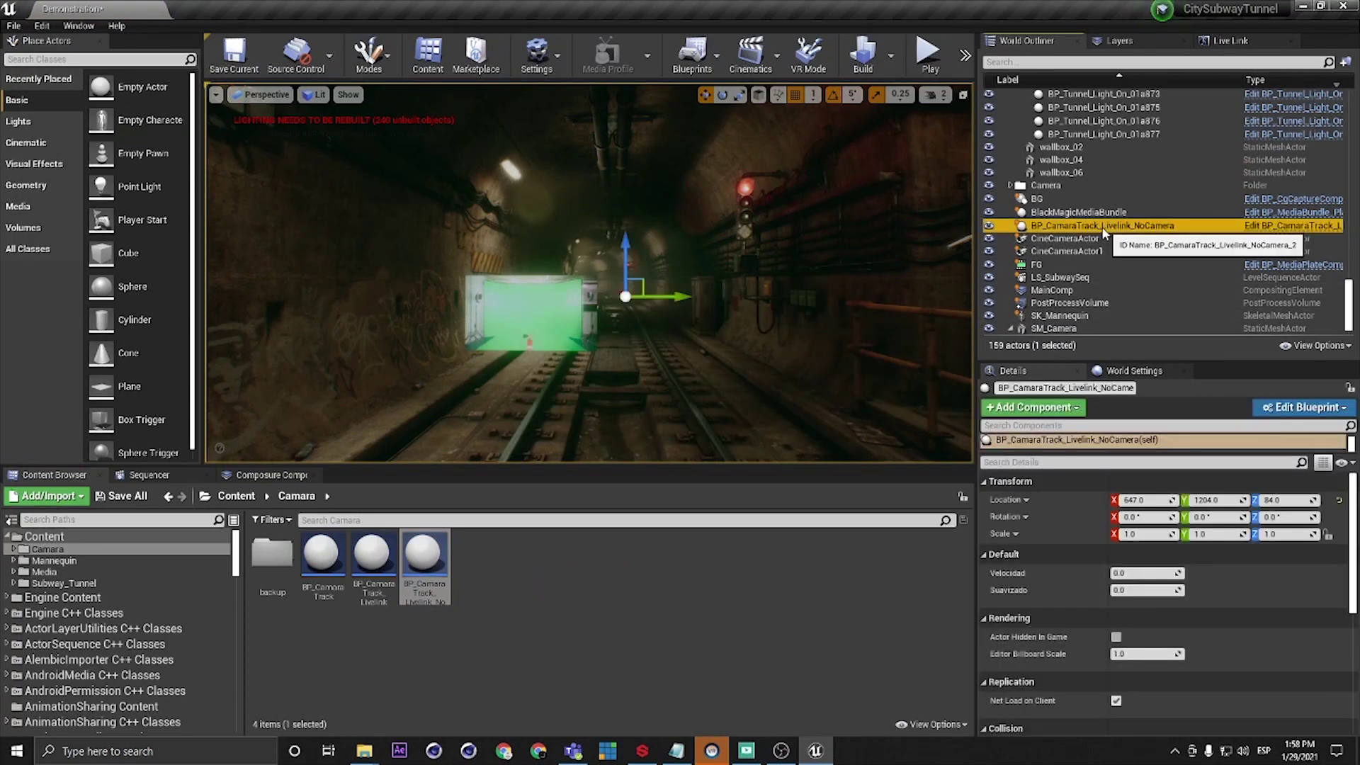
click(25, 143)
drag(103, 153, 622, 350)
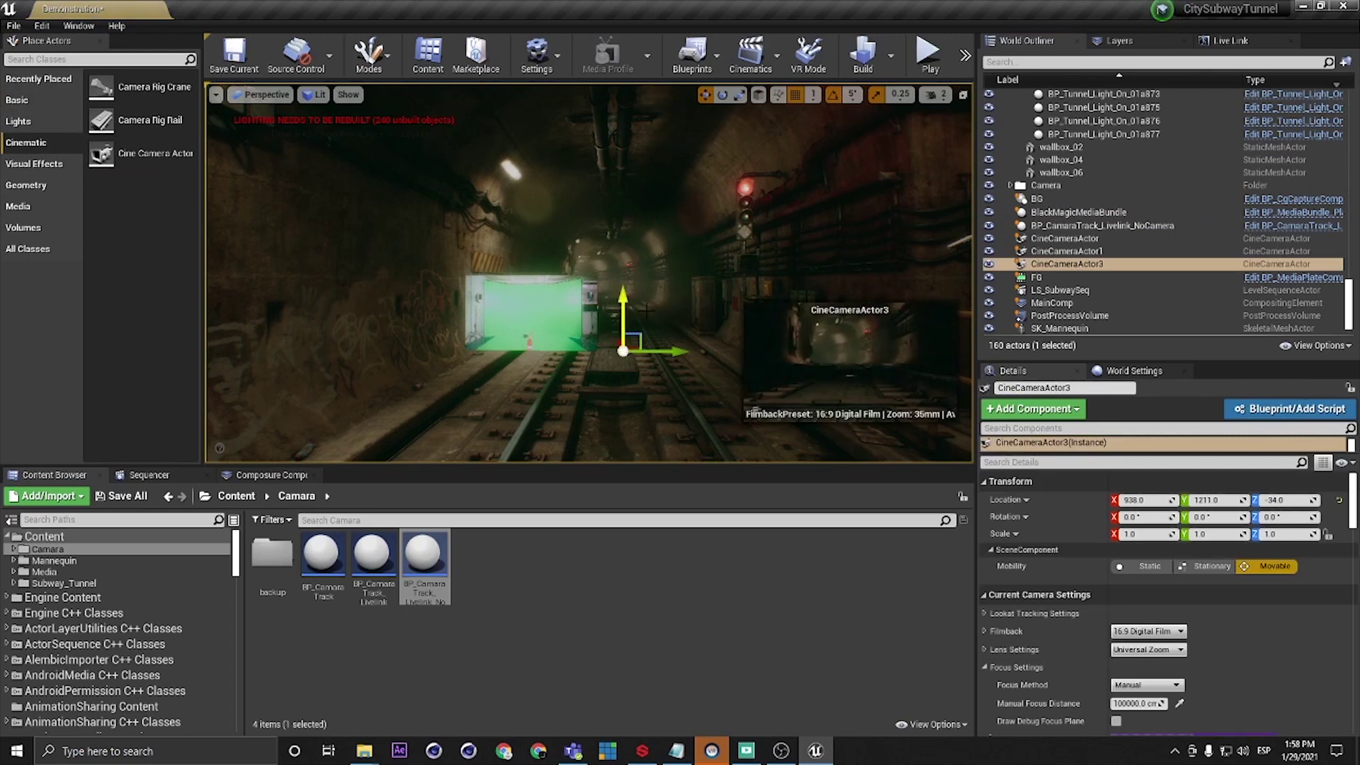
click(1086, 266)
drag(1085, 266, 1114, 227)
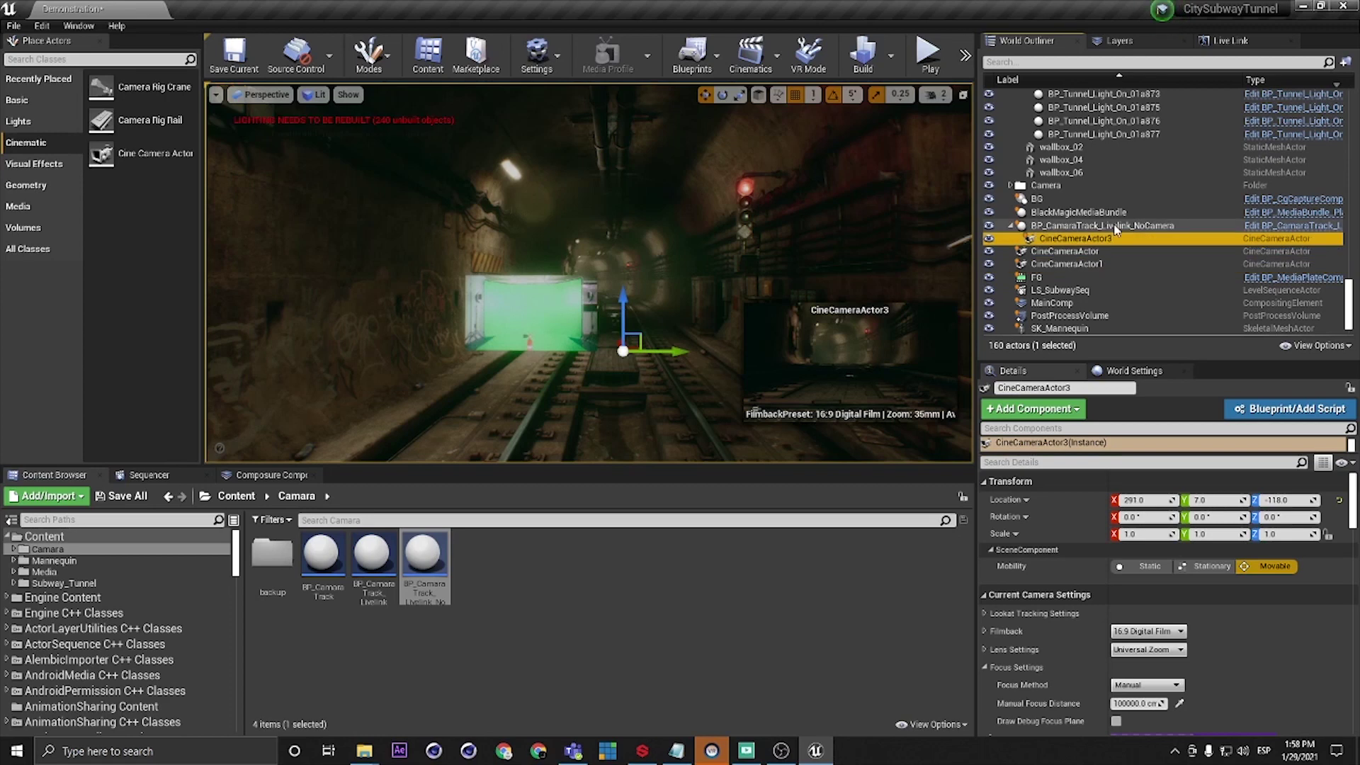
click(1063, 239)
text(MainCam)
key(Return)
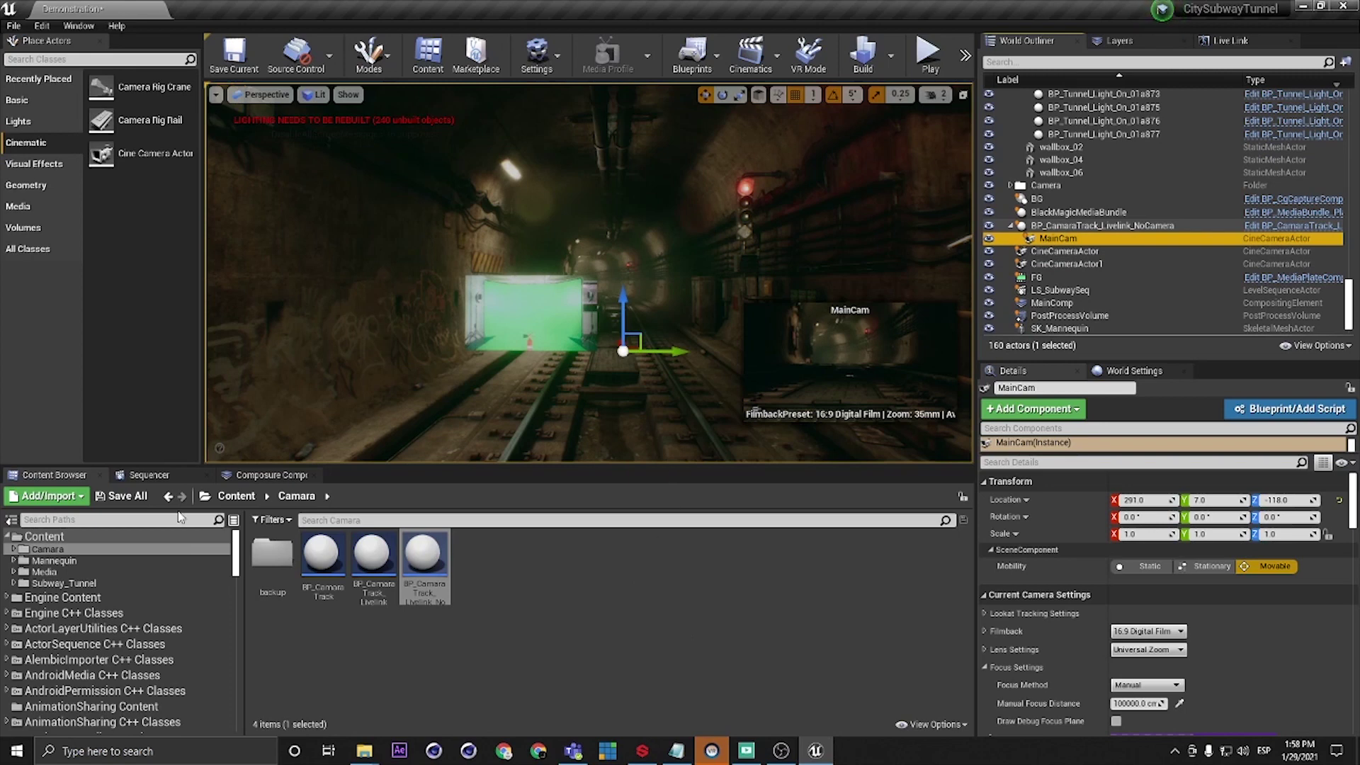
Step: Set the MainComp composite's Target Camera Actor to MainCam
click(245, 476)
click(85, 509)
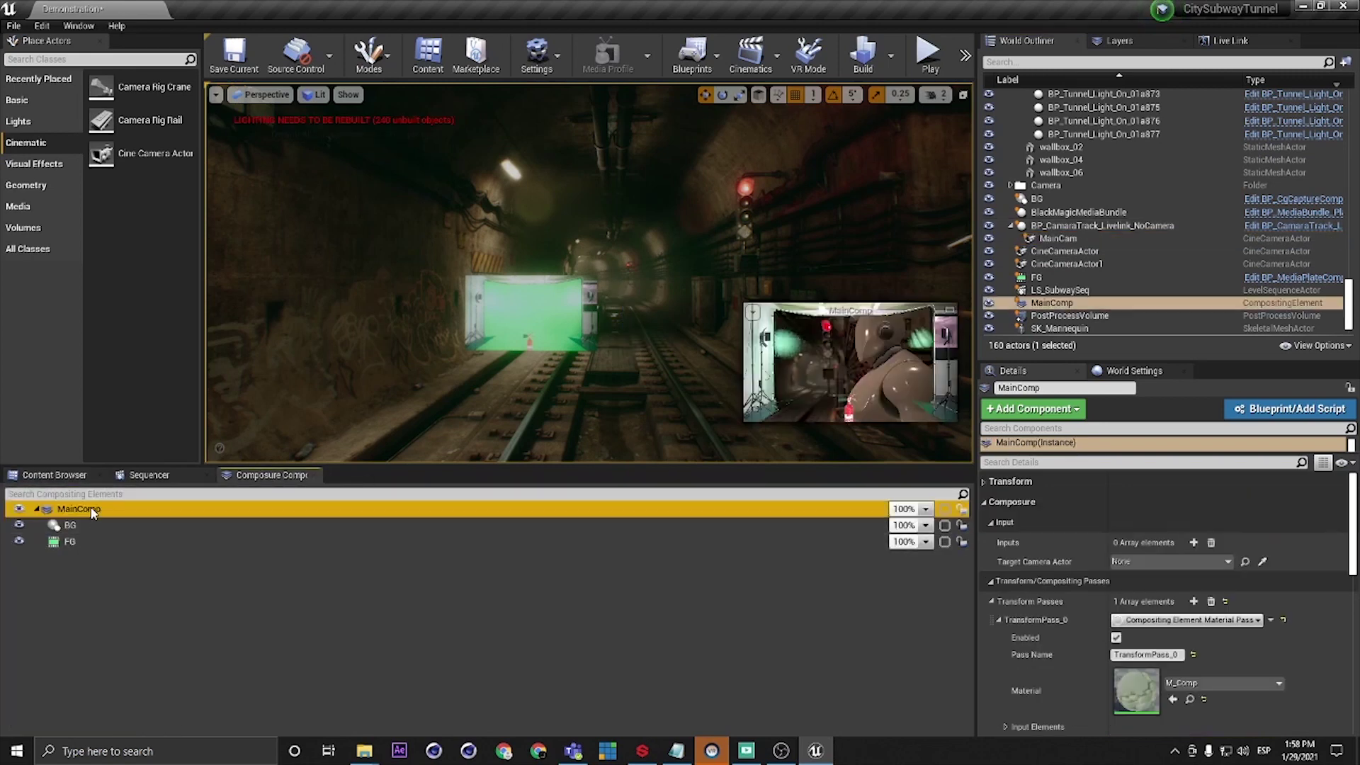
scroll(1222, 567, down, 1)
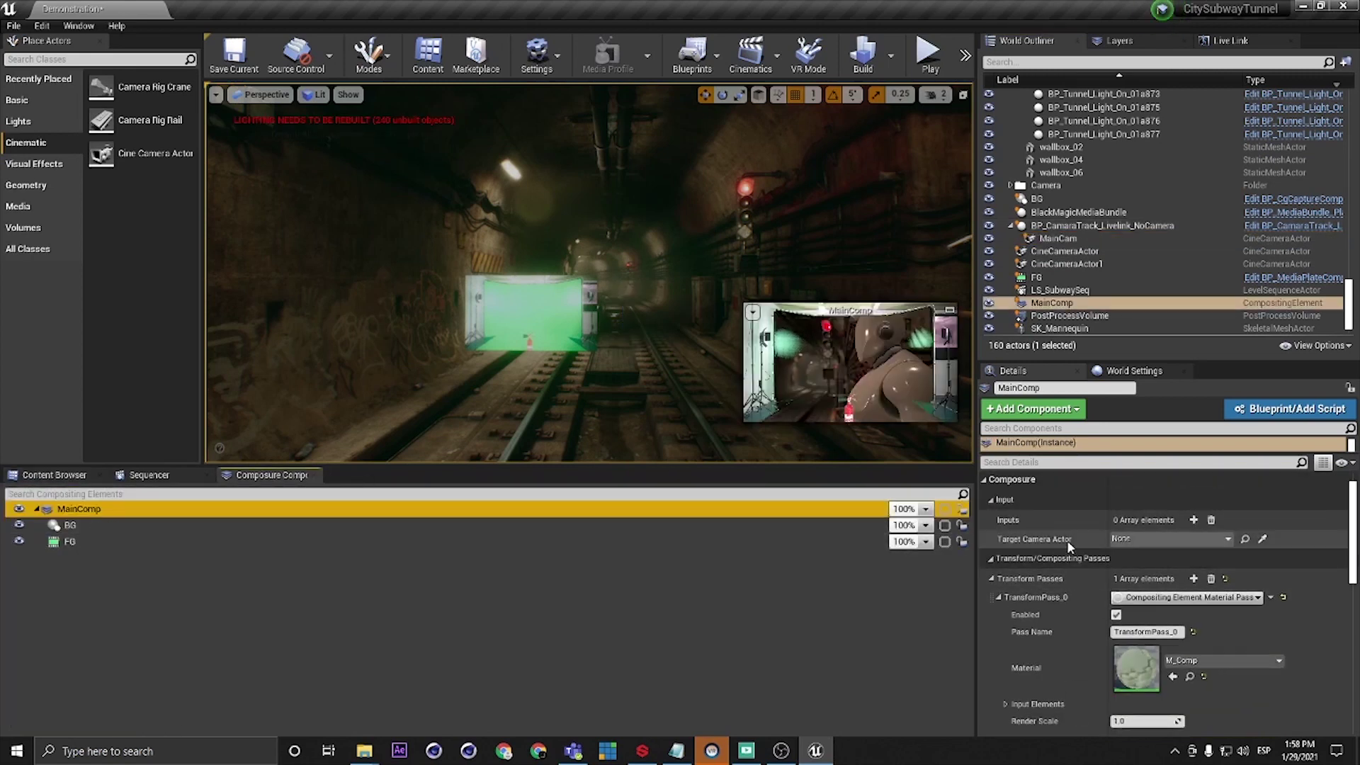
click(1139, 539)
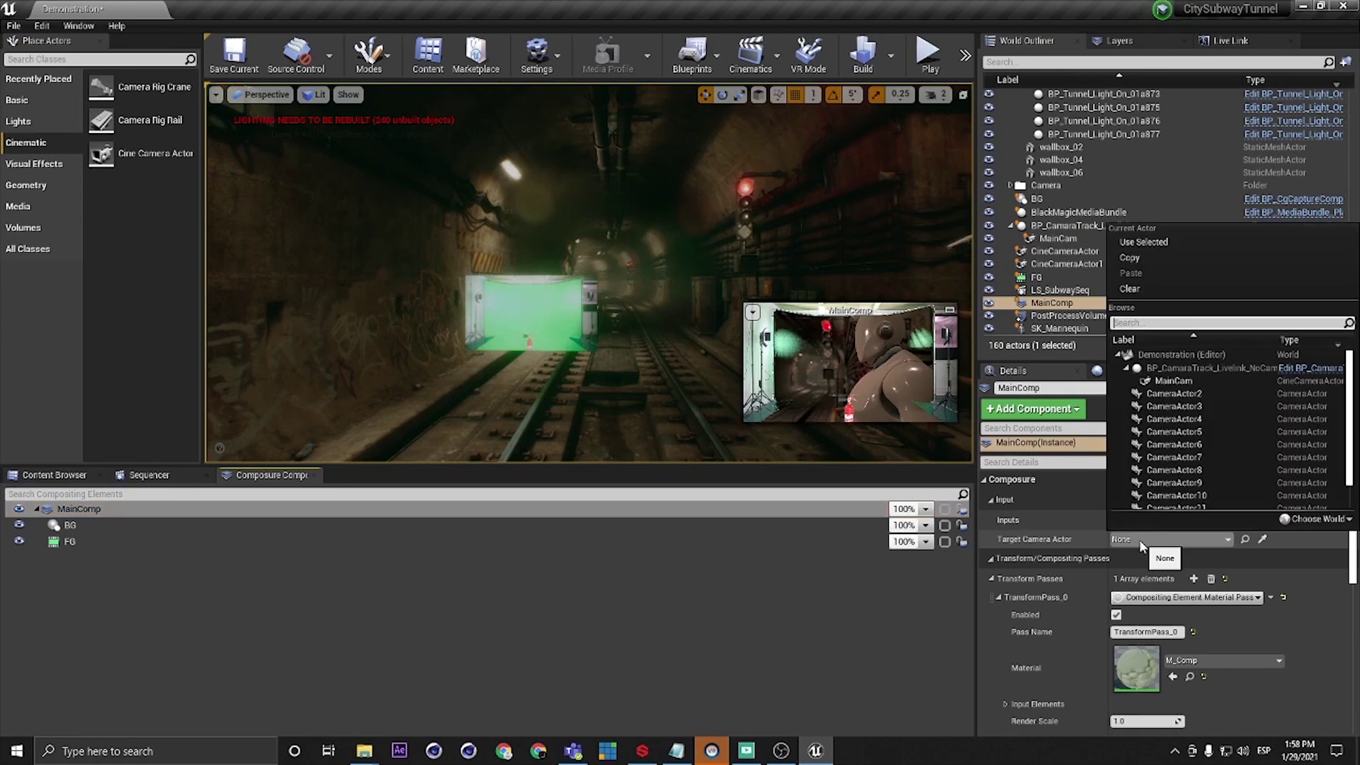
click(1192, 383)
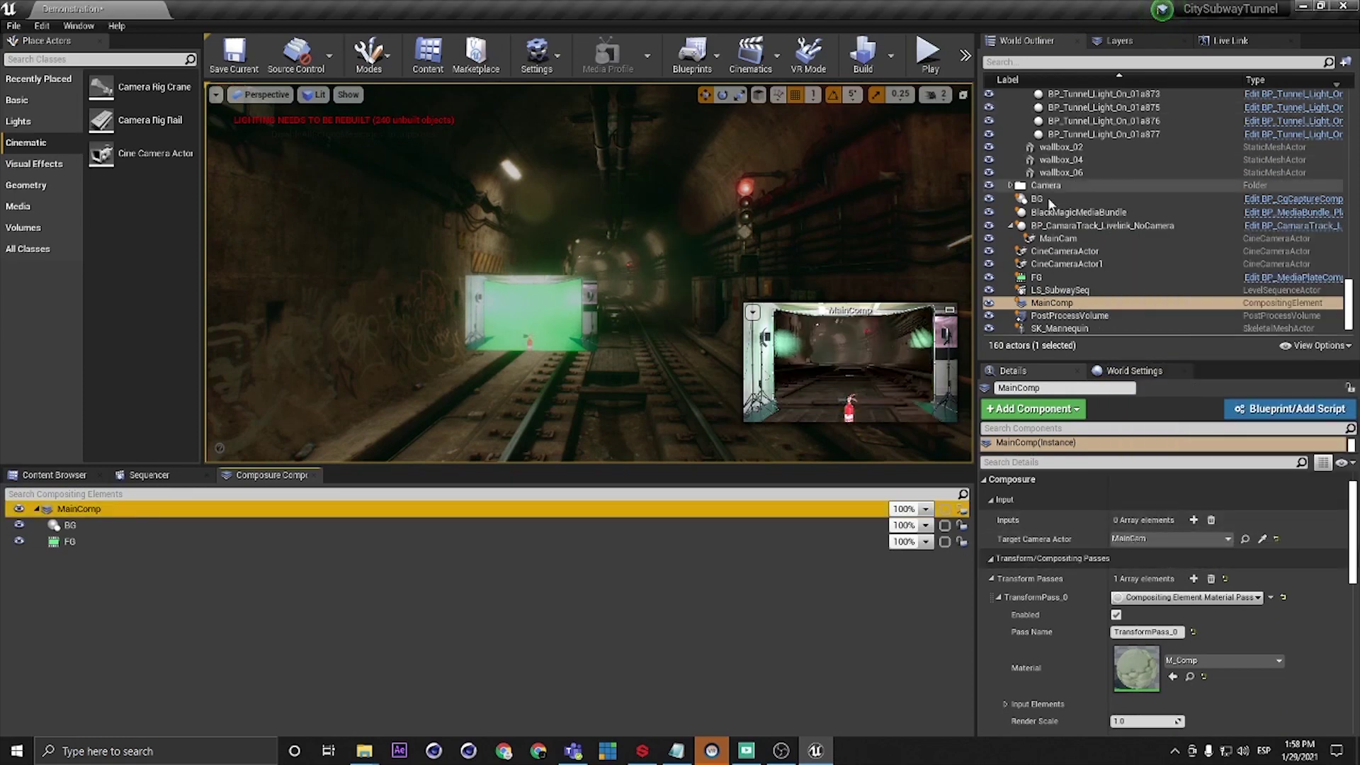
Step: Collapse the Assets folder in the World Outliner to shorten the actor list
scroll(1081, 188, up, 1)
scroll(1082, 188, up, 10)
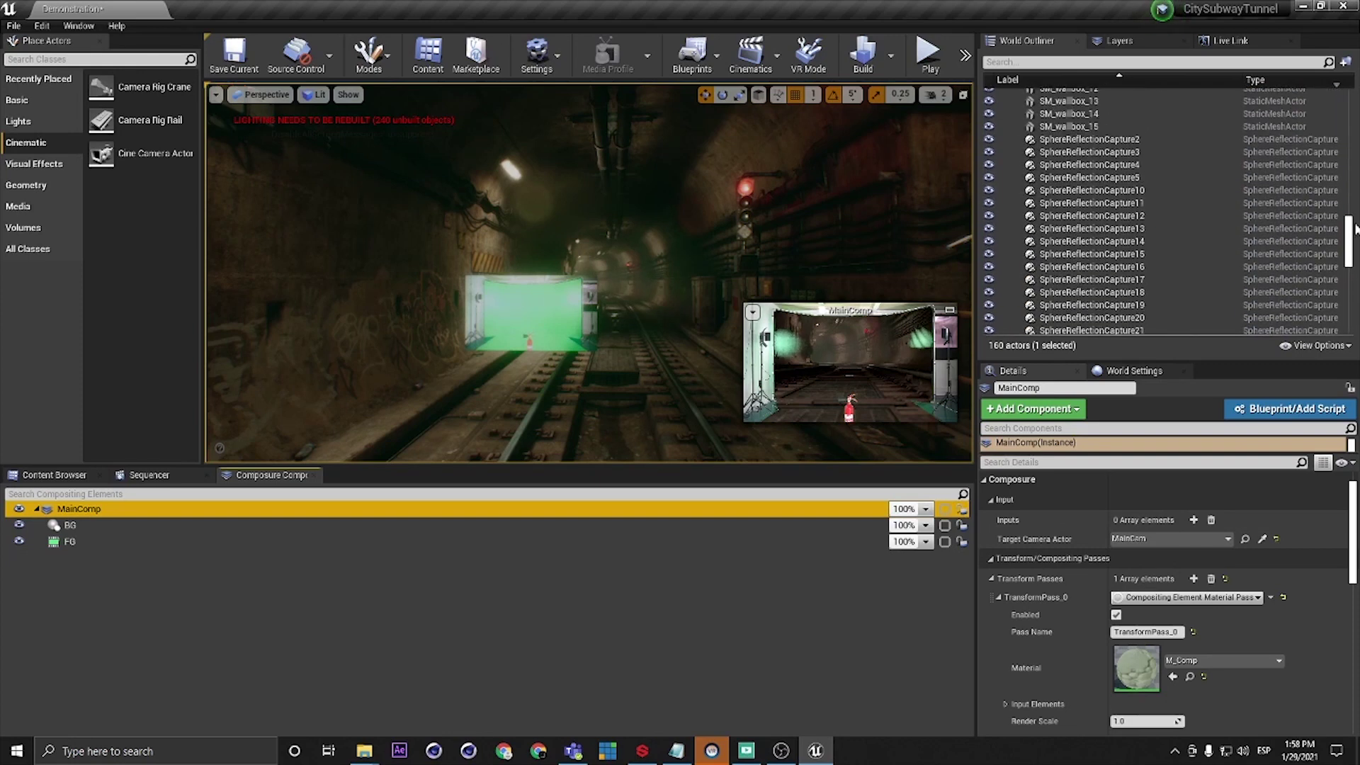
drag(1347, 231, 1348, 102)
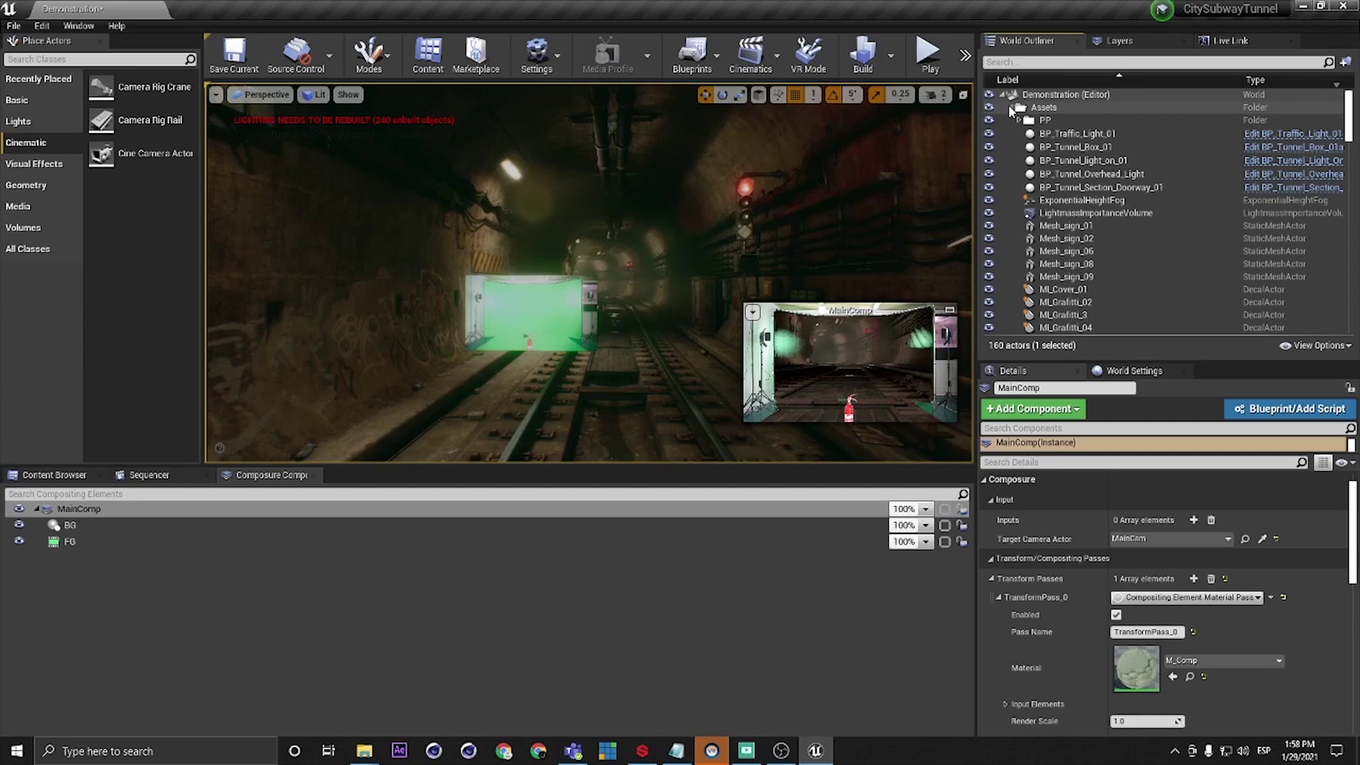
click(1010, 107)
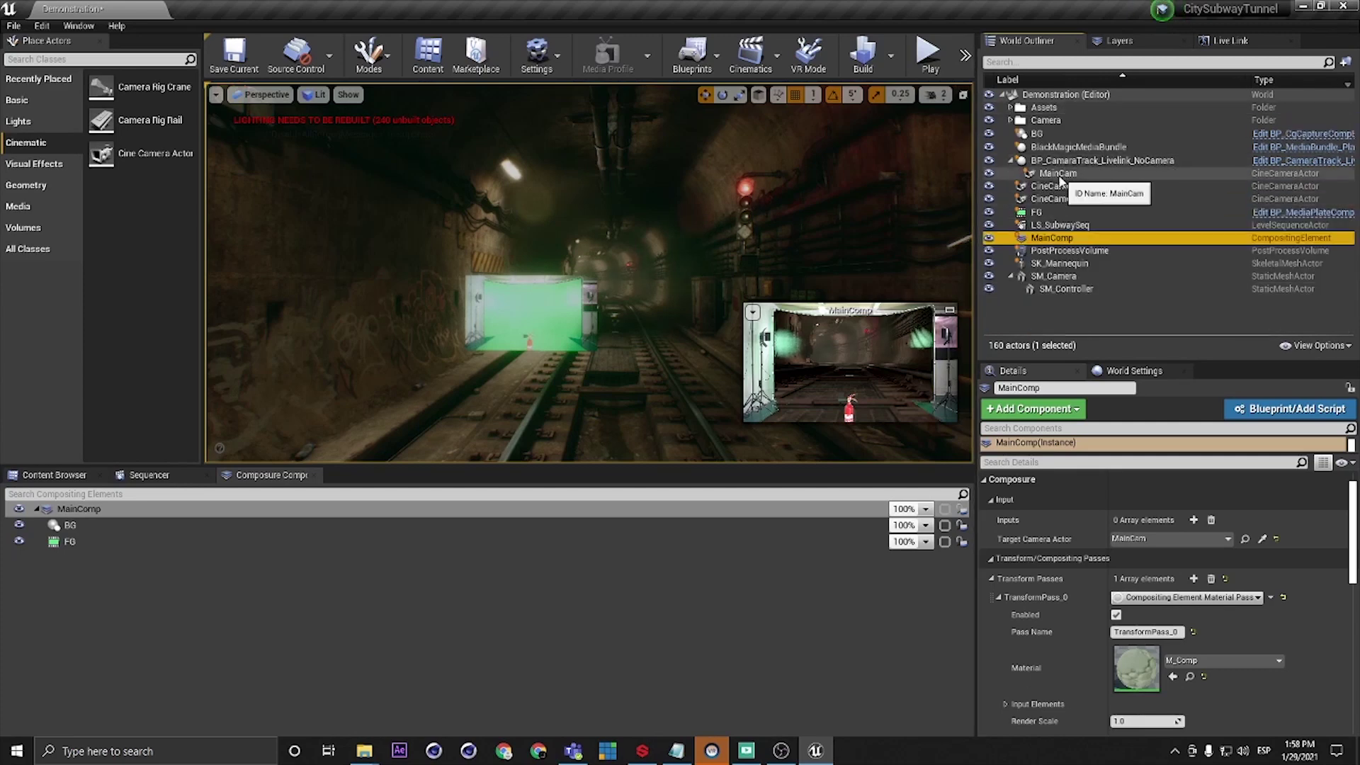
Step: Open the BP_CamaraTrack_Livelink_NoCamera blueprint from its scene actor and fit its window beside the World Outliner
click(1332, 162)
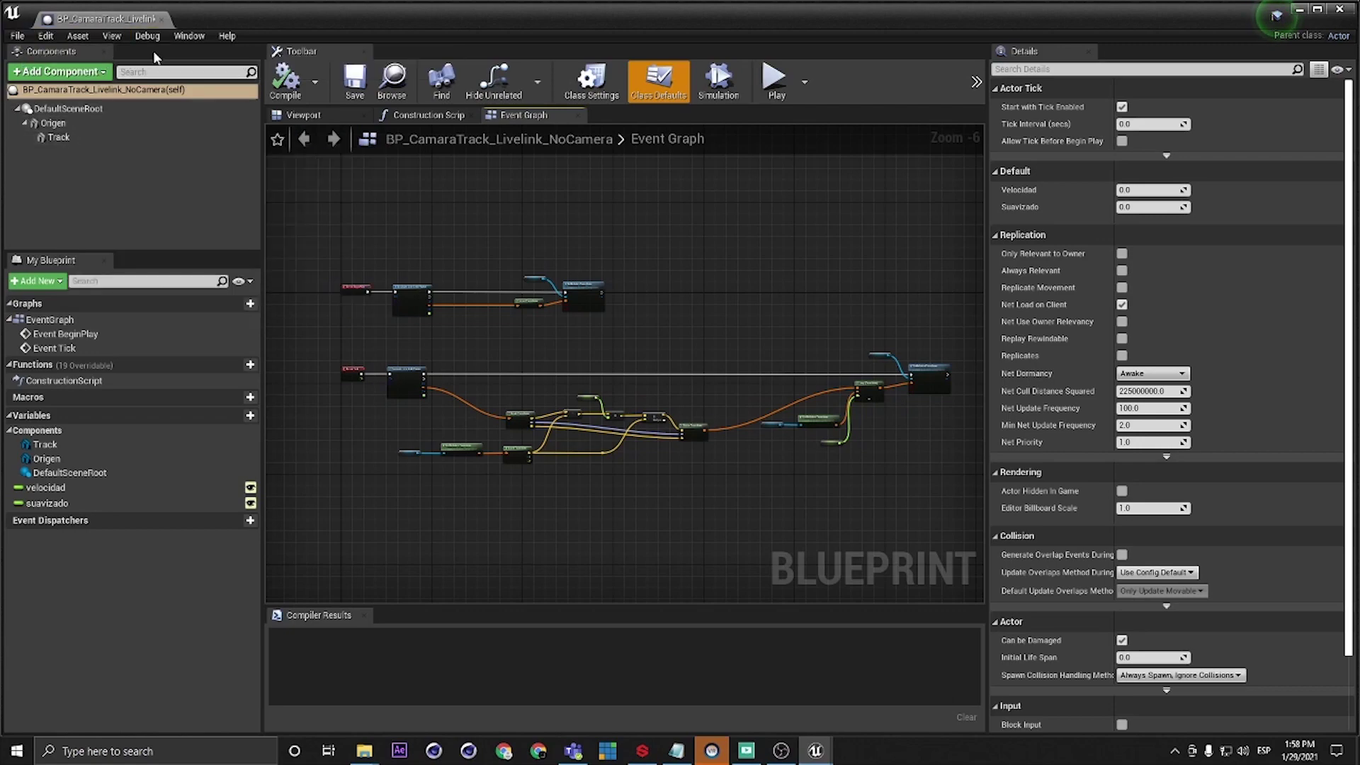
drag(107, 22, 428, 73)
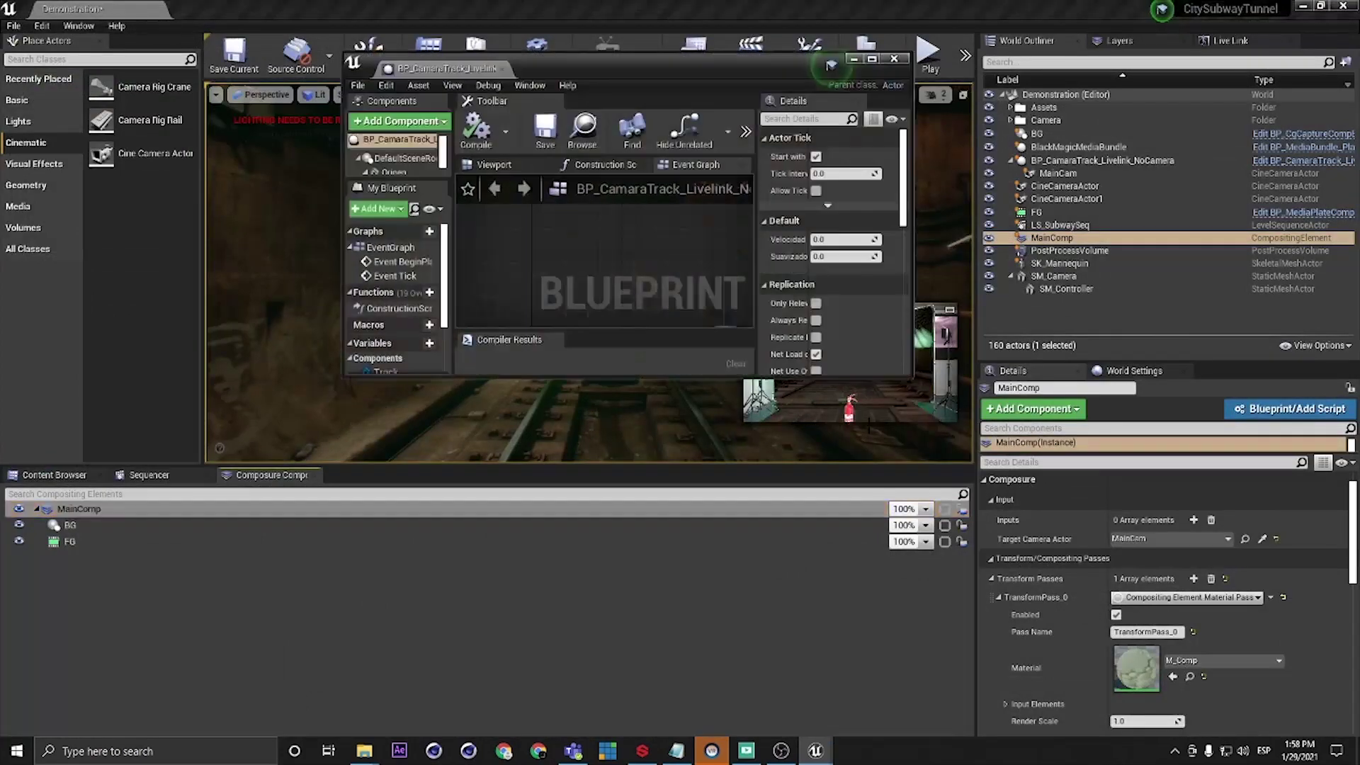
drag(911, 394, 995, 733)
drag(777, 37, 665, 30)
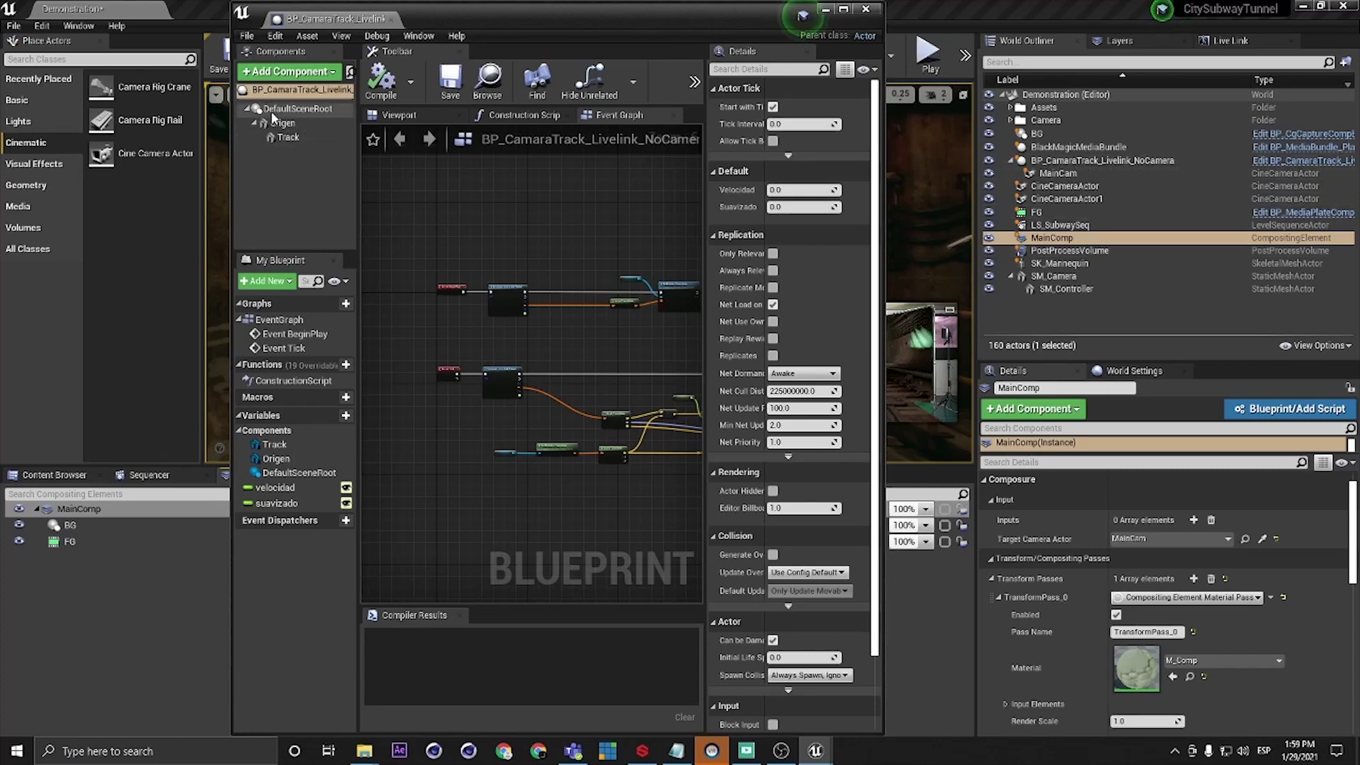
Step: Try adding a CineCamera component under Track in the blueprint, delete it again and recompile
click(262, 74)
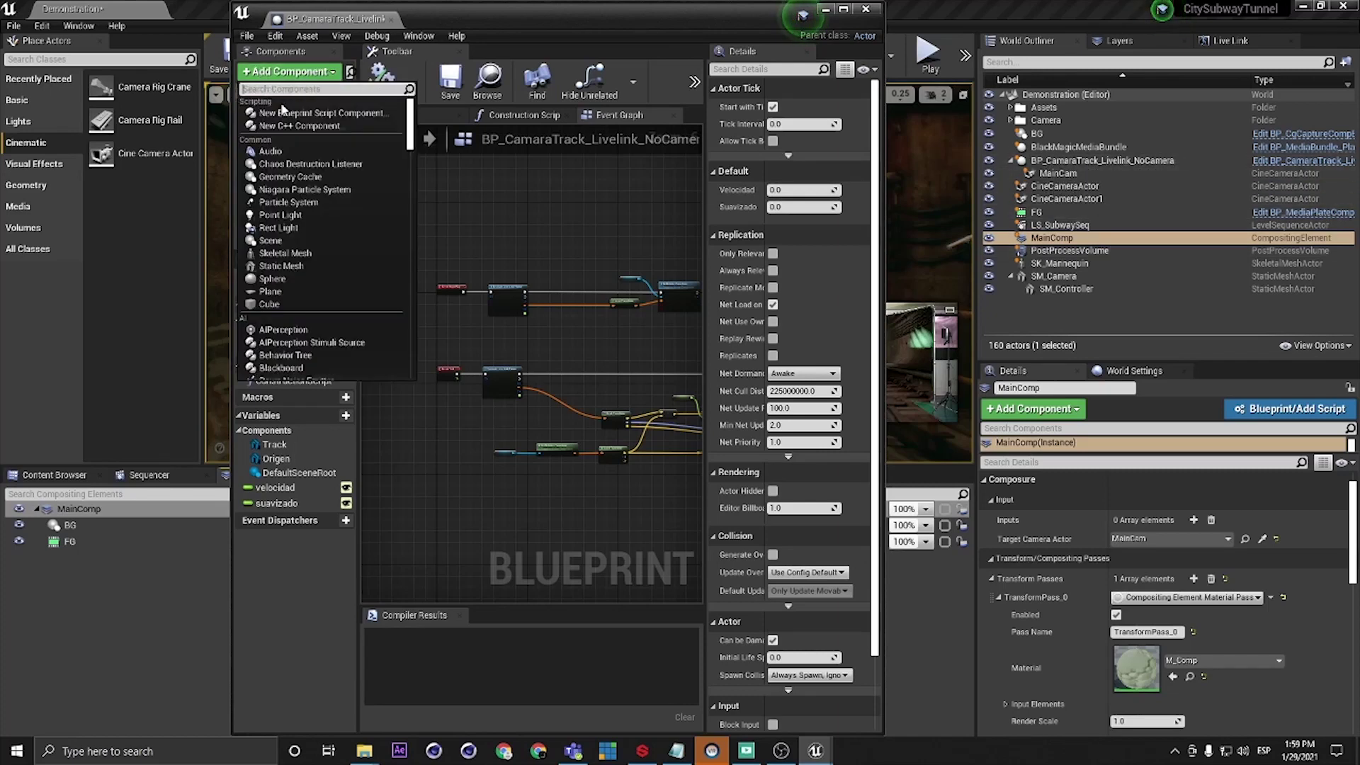
text(camera)
click(293, 124)
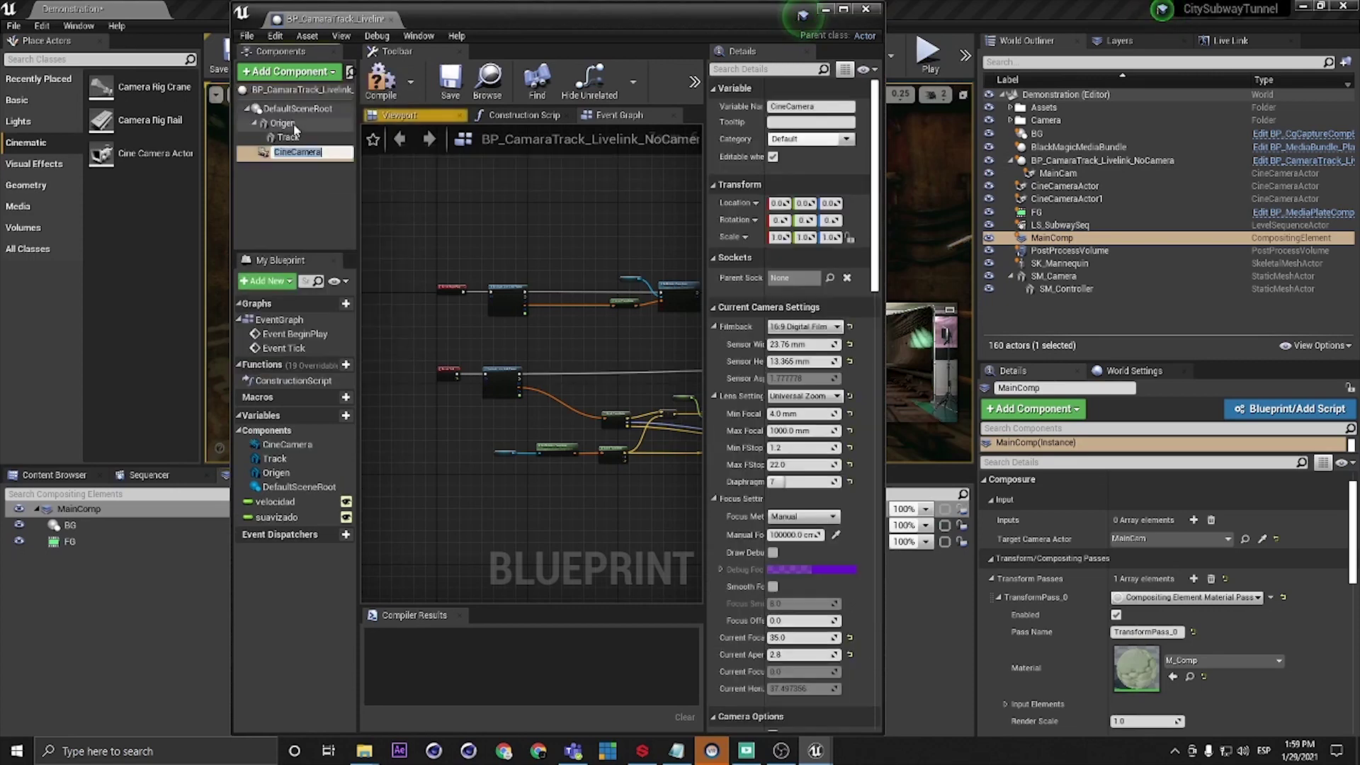
click(297, 223)
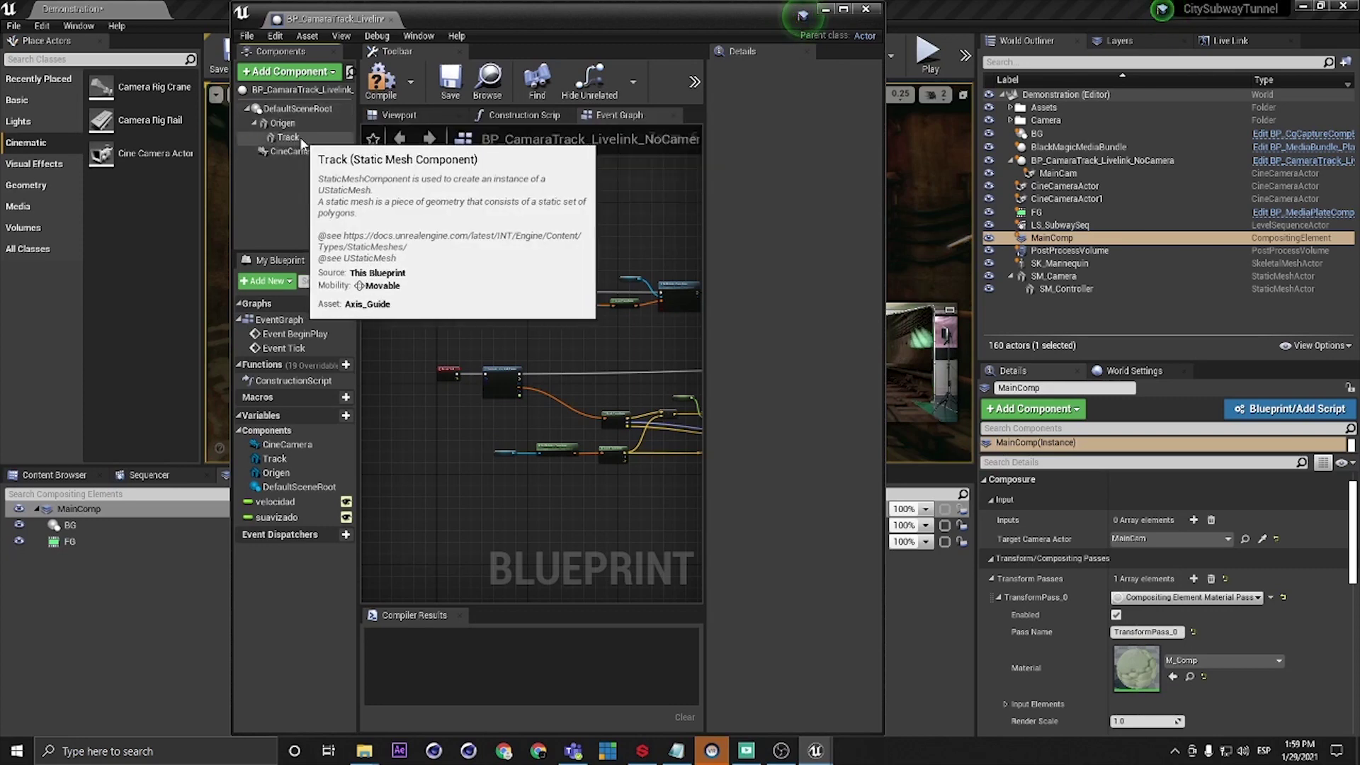
drag(291, 153, 294, 145)
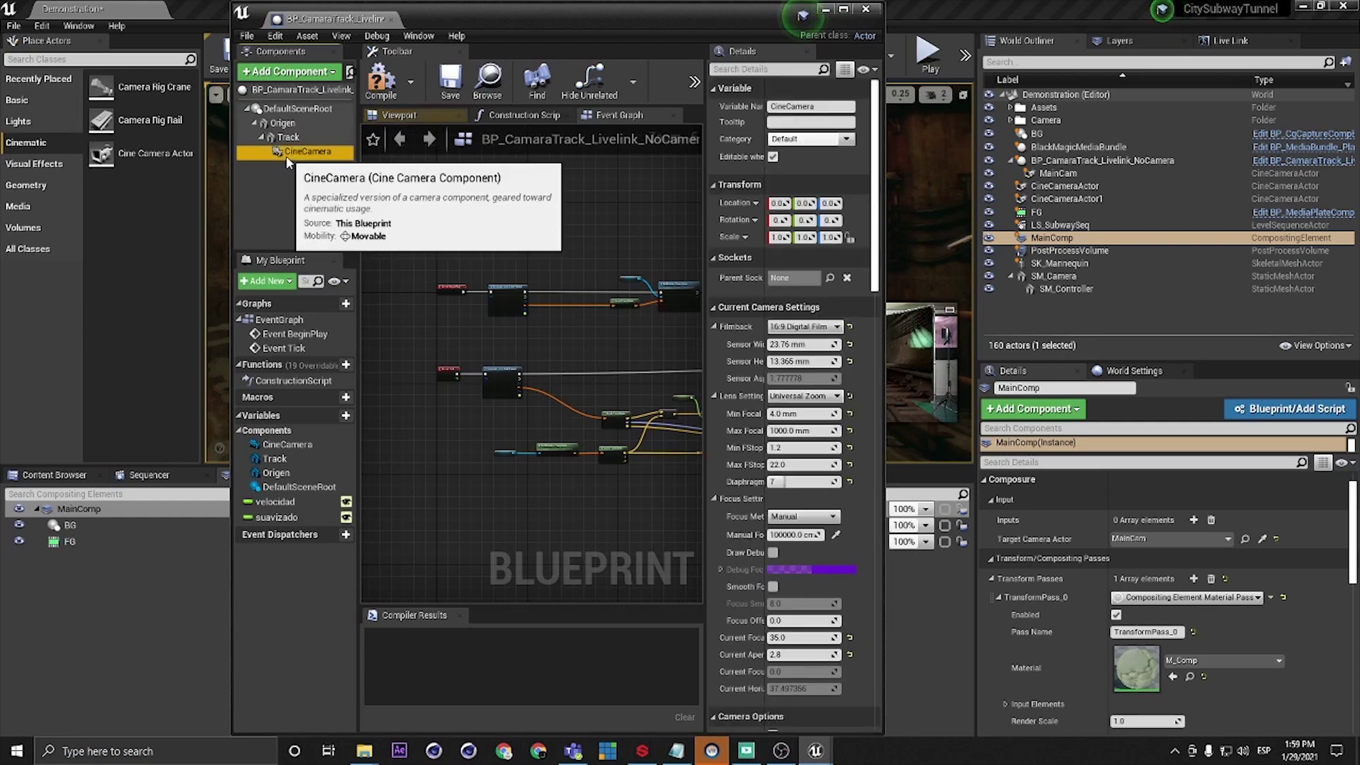
key(Delete)
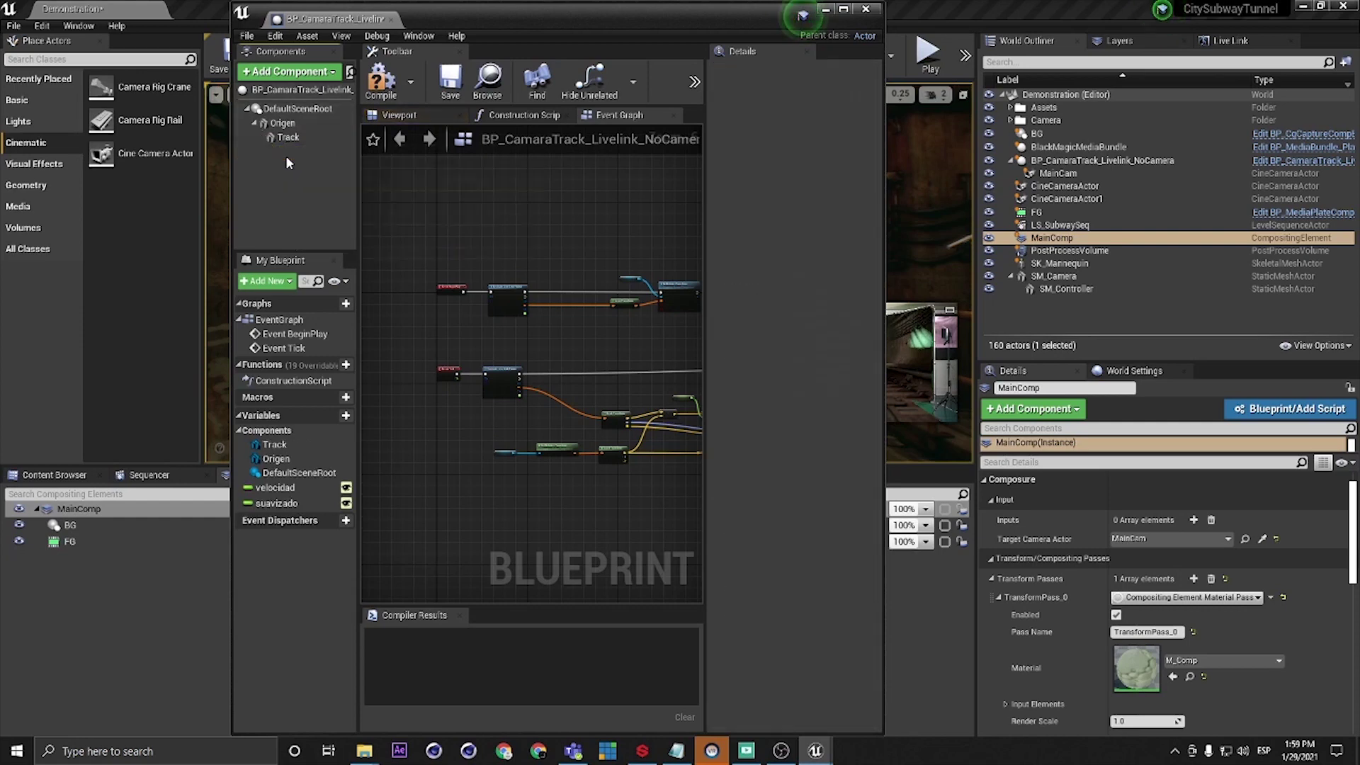
click(384, 94)
Step: Maximize the blueprint window and shift the Evaluate Live Link Frame chain away from Event BeginPlay to free space for new nodes
double_click(453, 17)
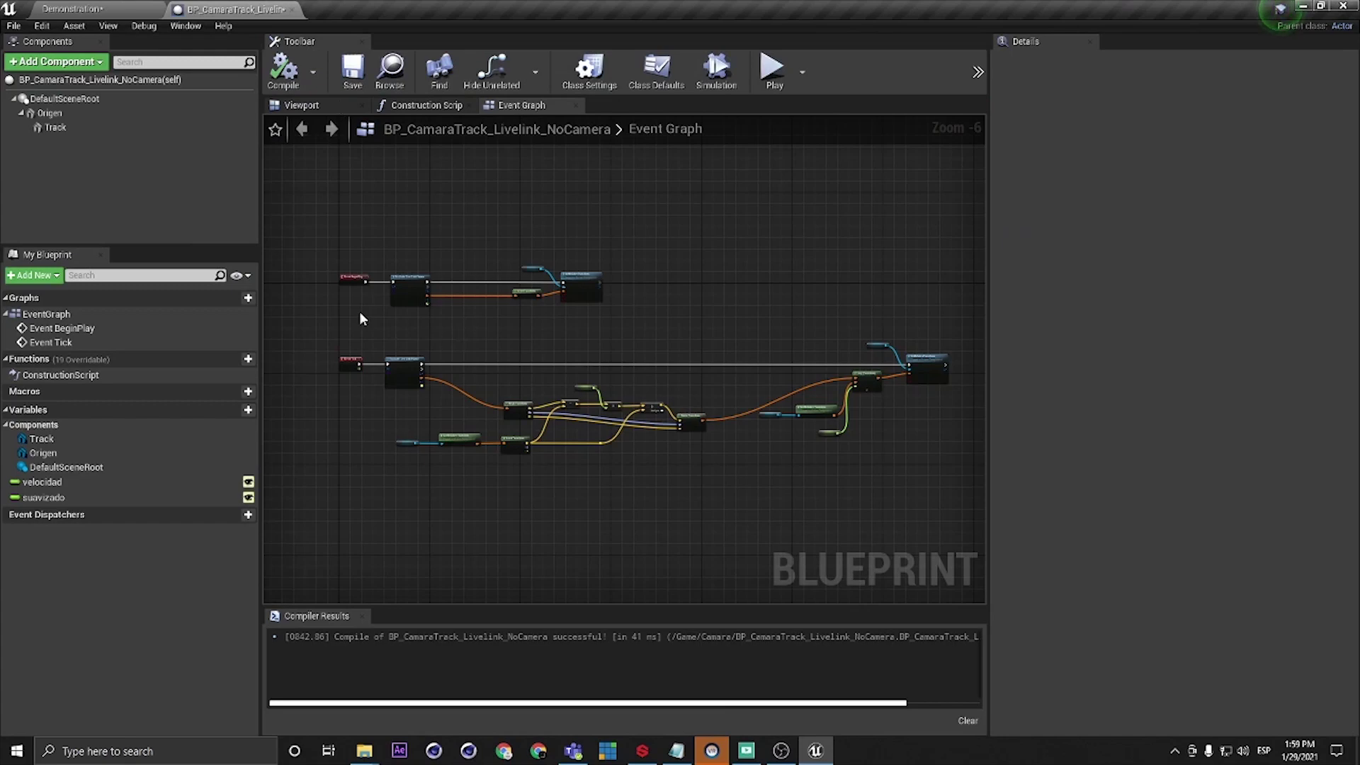
scroll(359, 311, up, 3)
right_drag(422, 193, 589, 338)
scroll(516, 422, down, 2)
right_drag(590, 412, 487, 423)
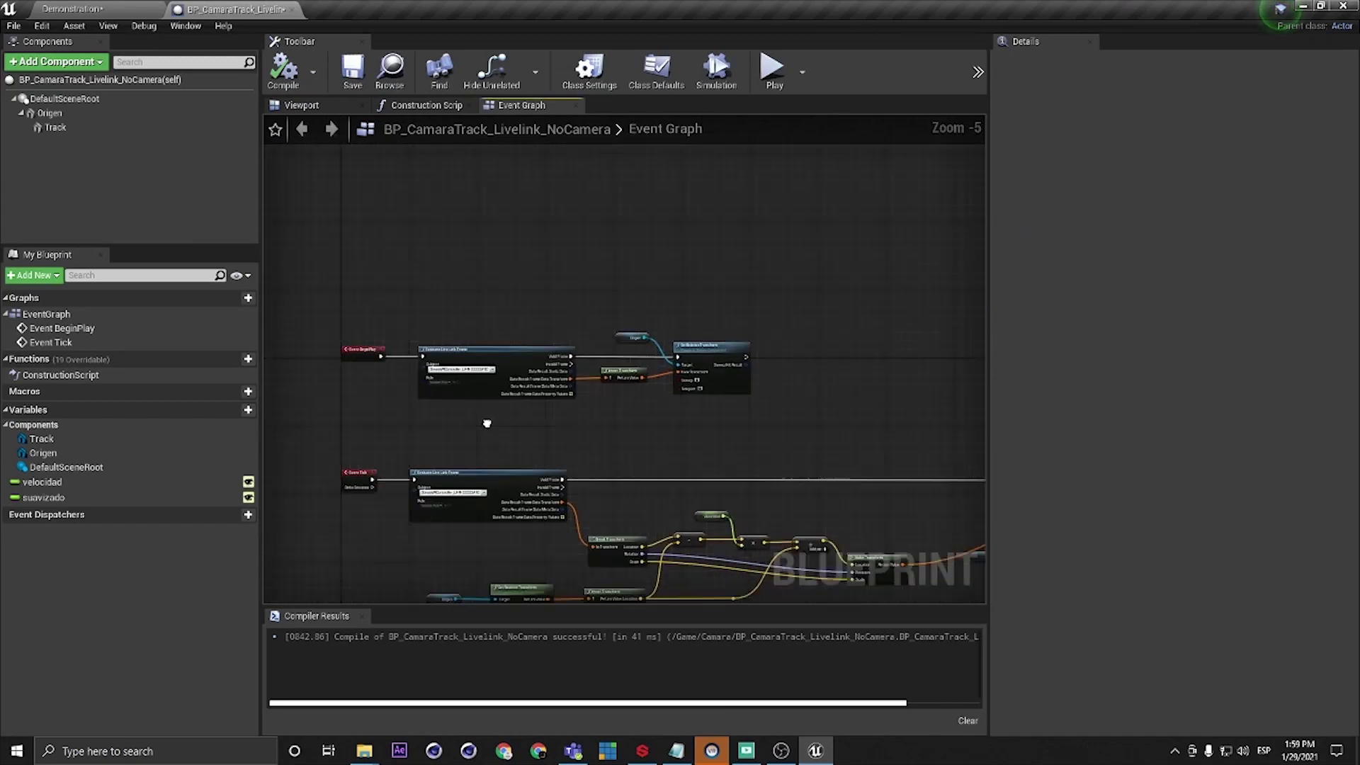
drag(776, 417, 774, 415)
drag(533, 351, 765, 350)
scroll(401, 378, up, 2)
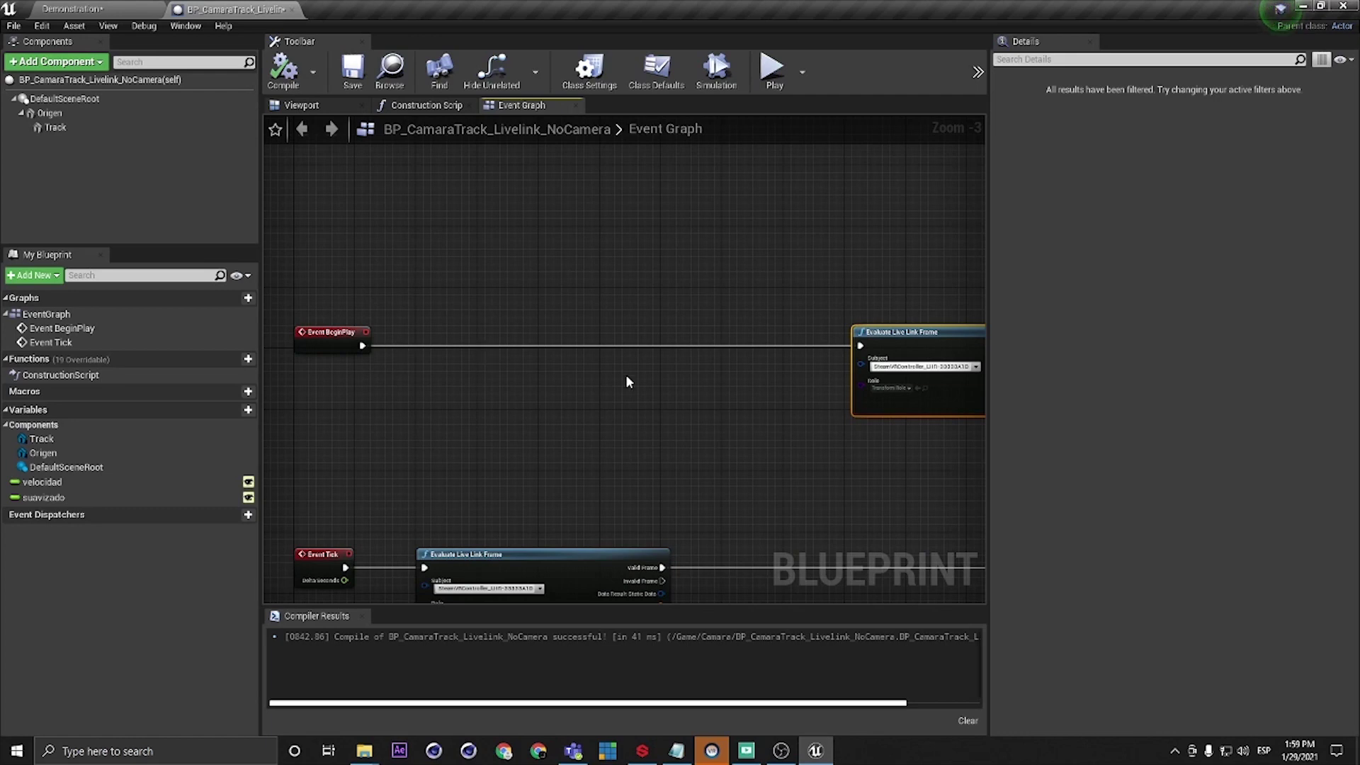
Step: Add a Get Attached Actors node to the Event Graph and place it above the Event BeginPlay wire
click(109, 13)
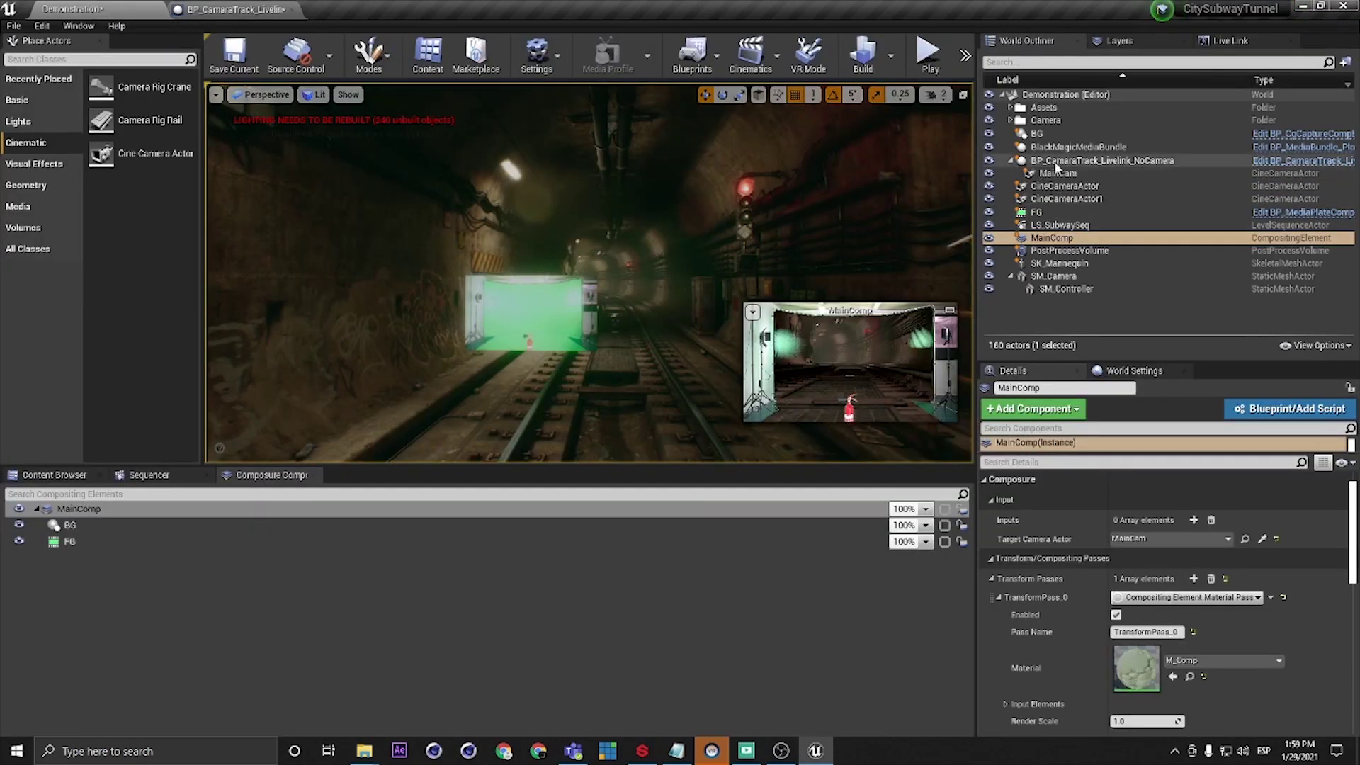
click(234, 9)
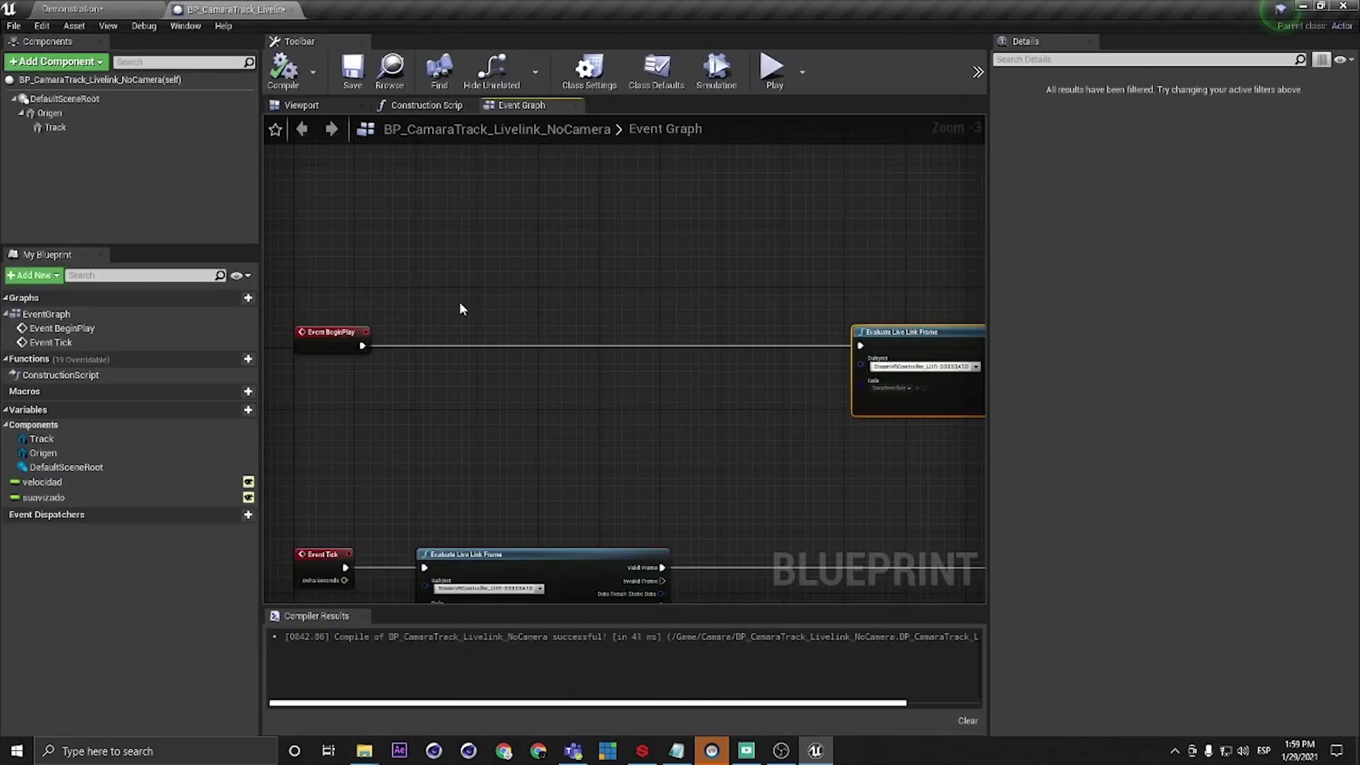
right_click(459, 305)
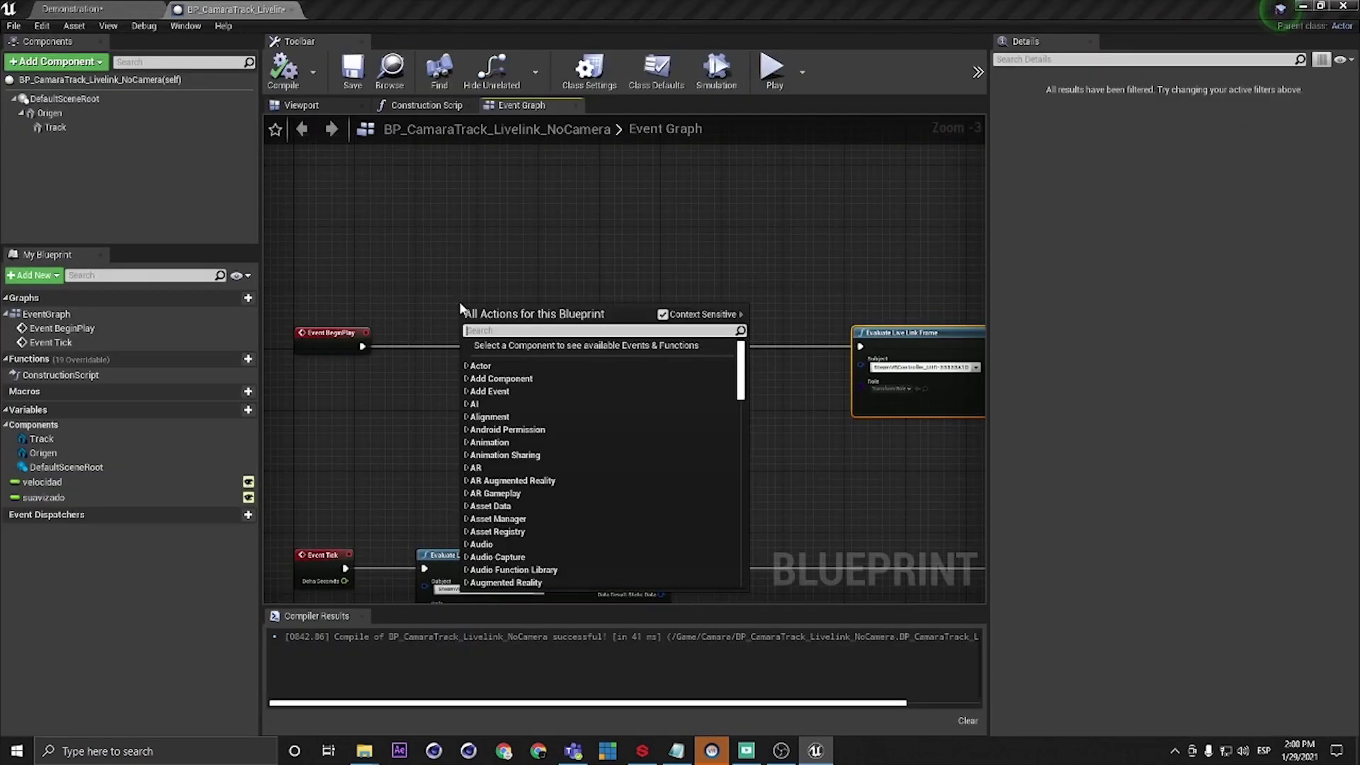
click(663, 315)
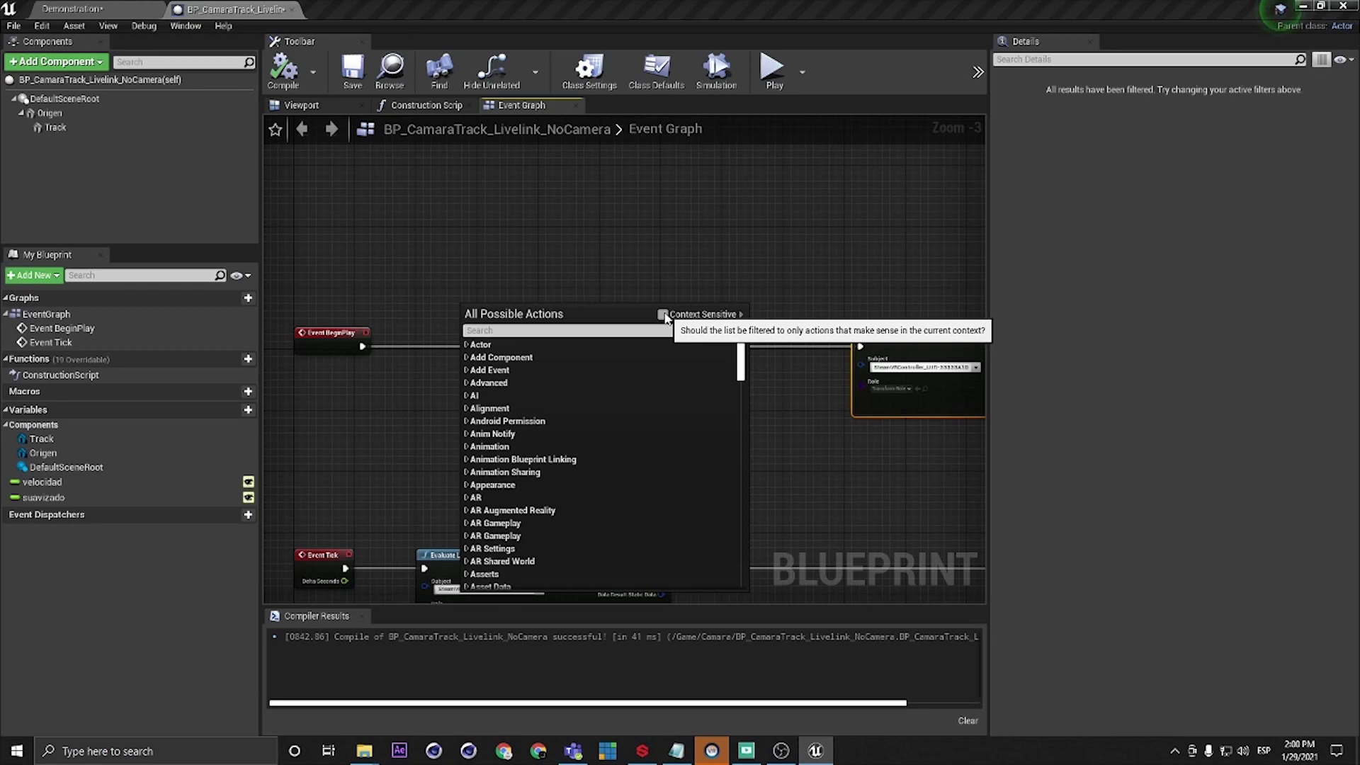
click(663, 314)
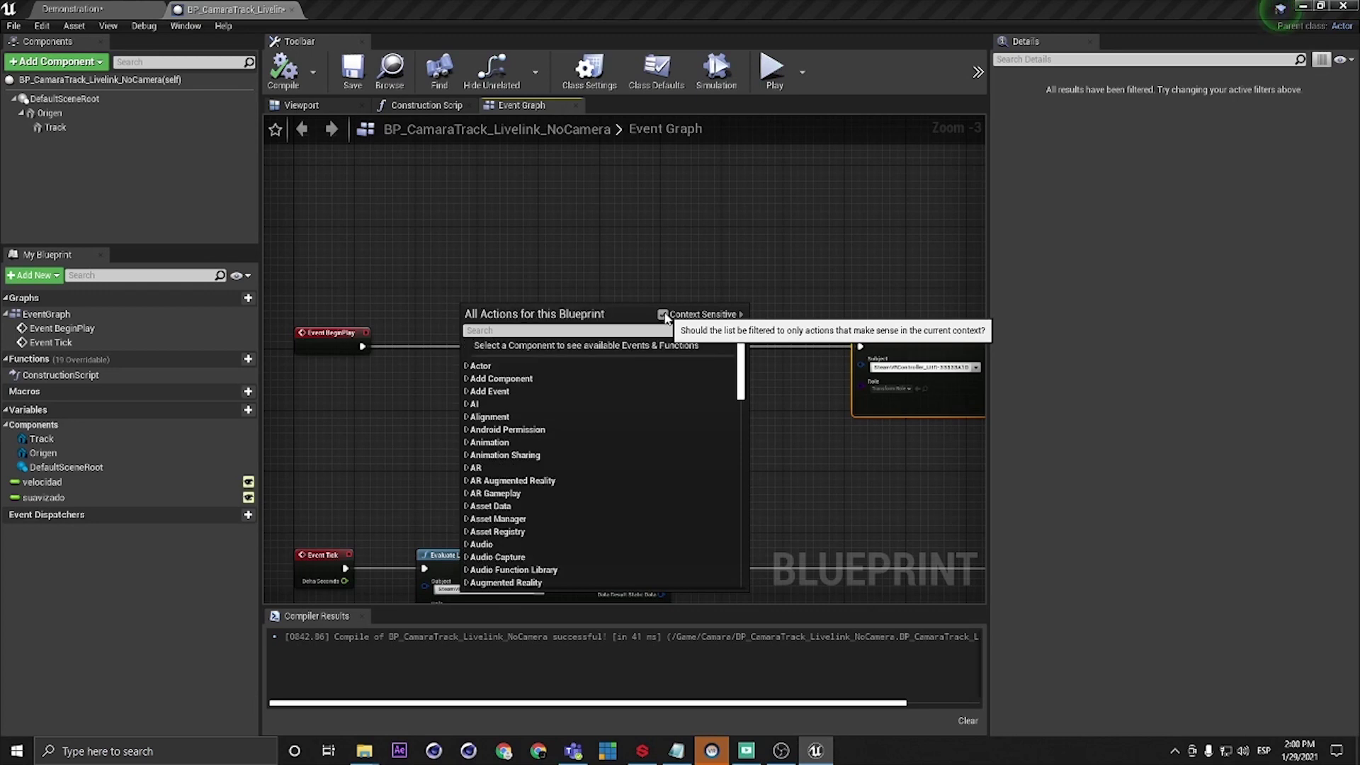
text(getr)
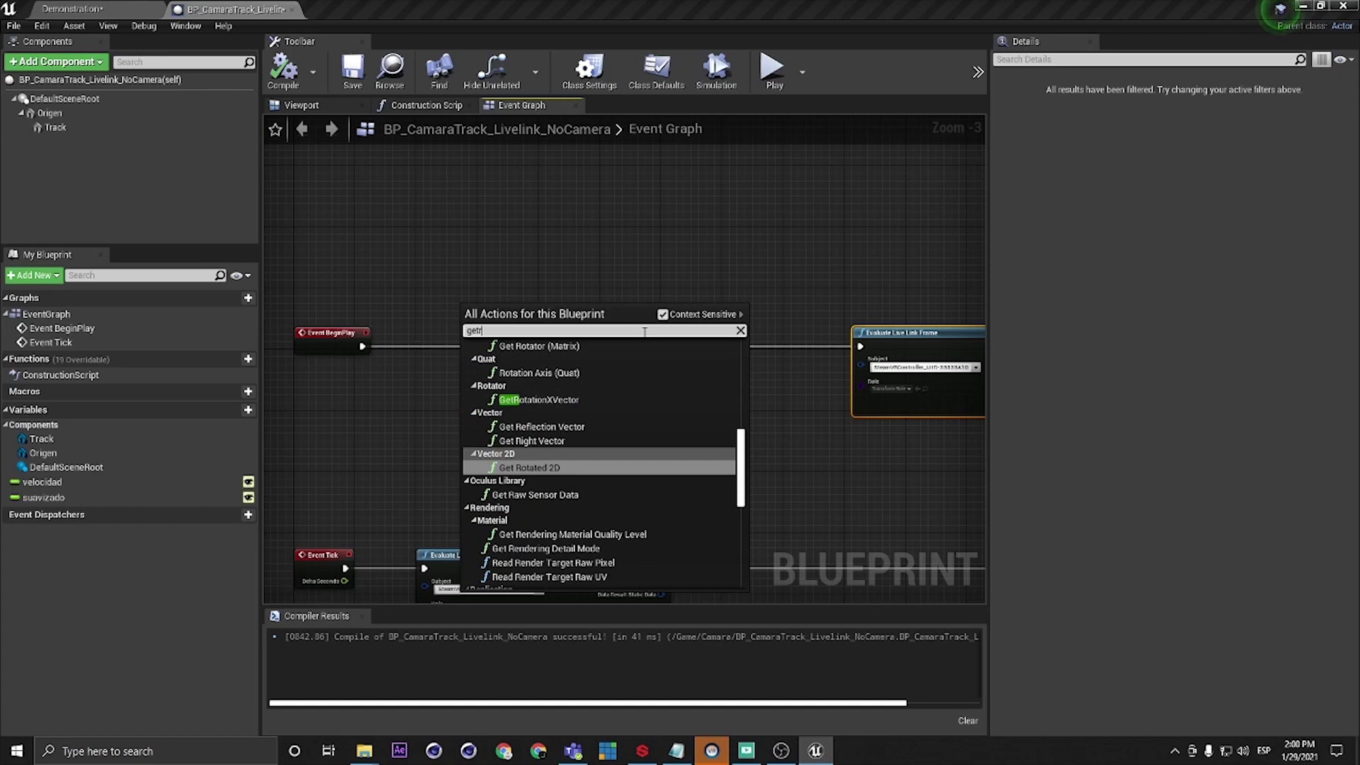
key(BackSpace)
text(atta)
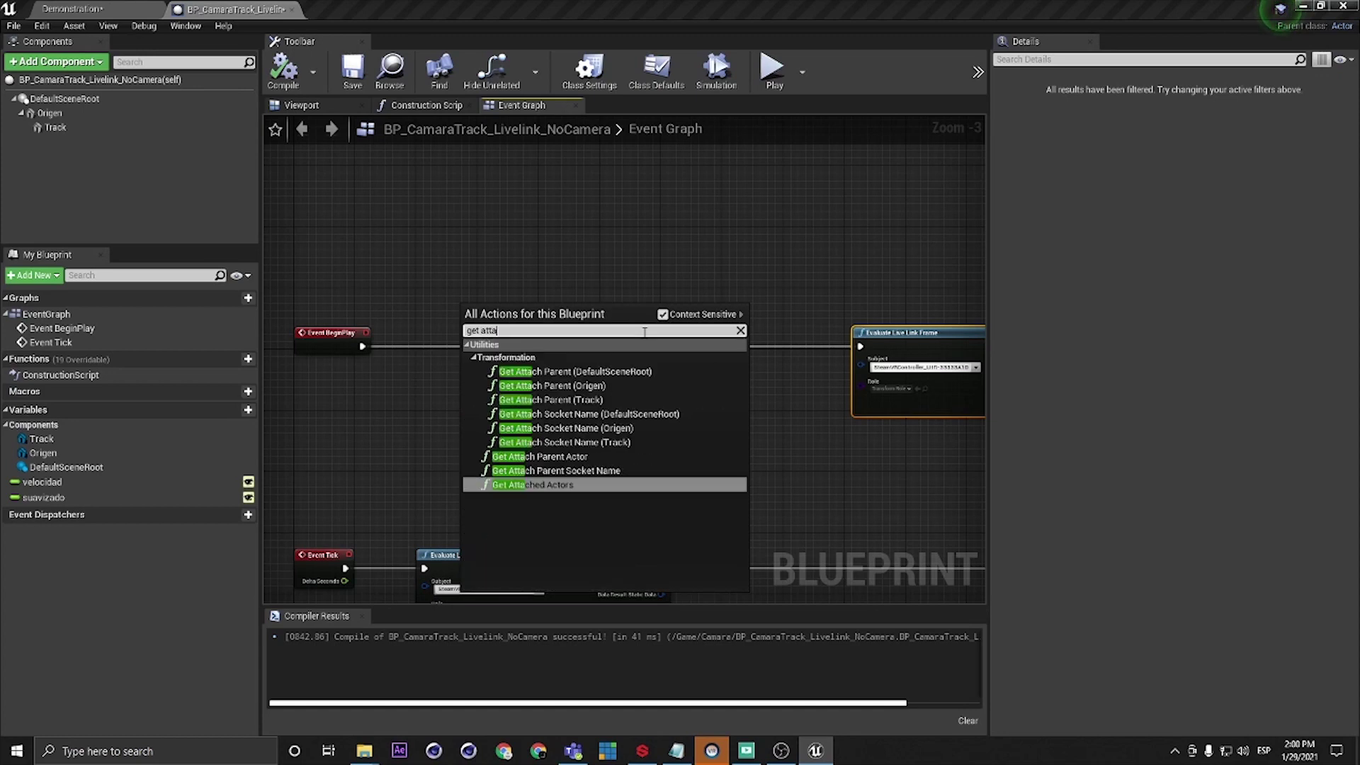
click(626, 487)
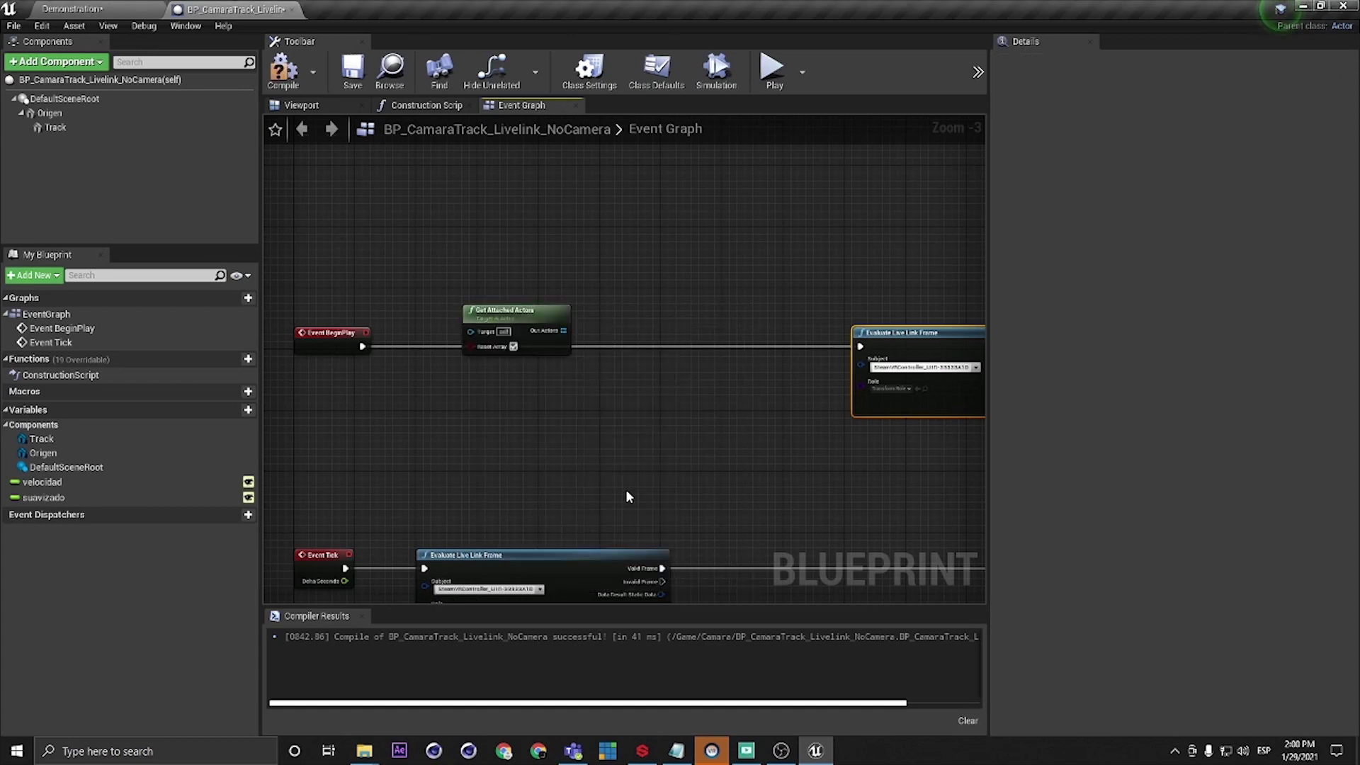
drag(530, 316, 506, 216)
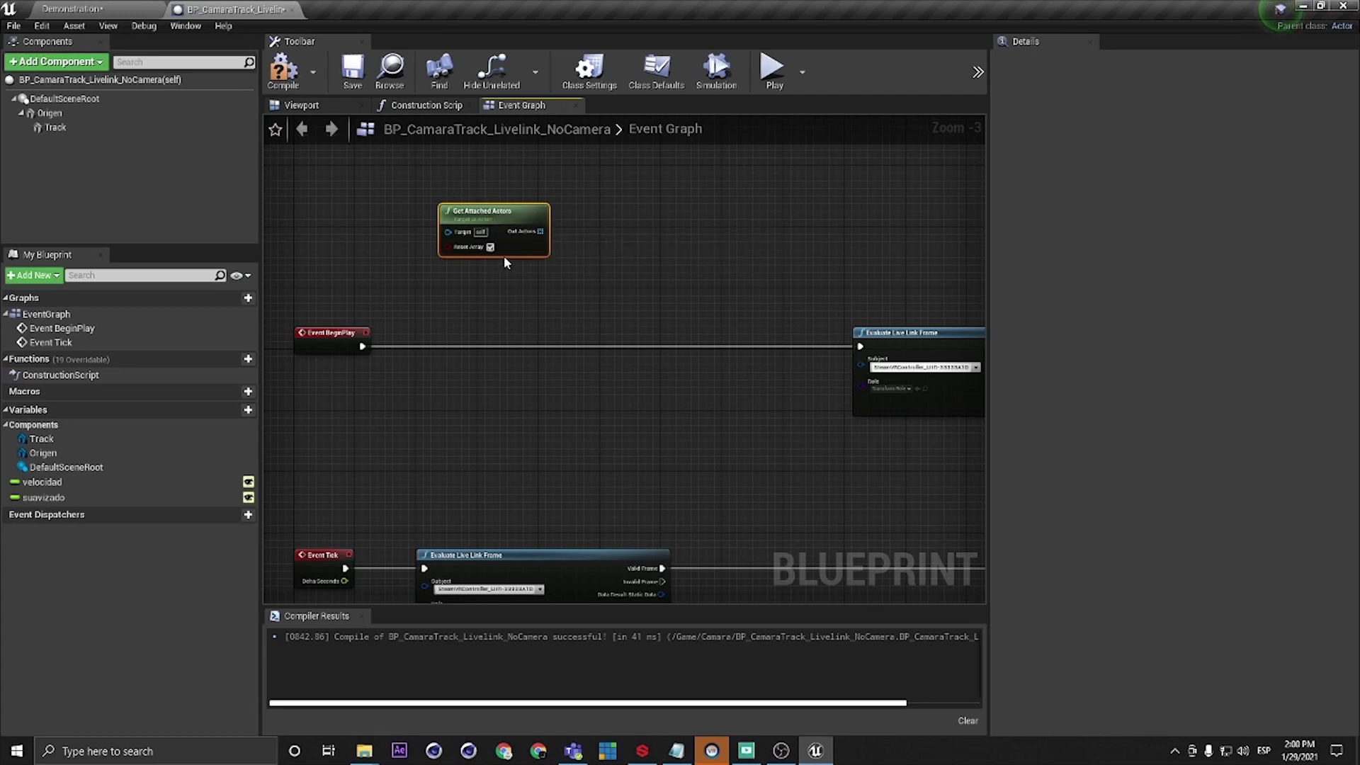
Step: Add a Get (a copy) node from the Out Actors array of Get Attached Actors and align it beside that node
click(142, 9)
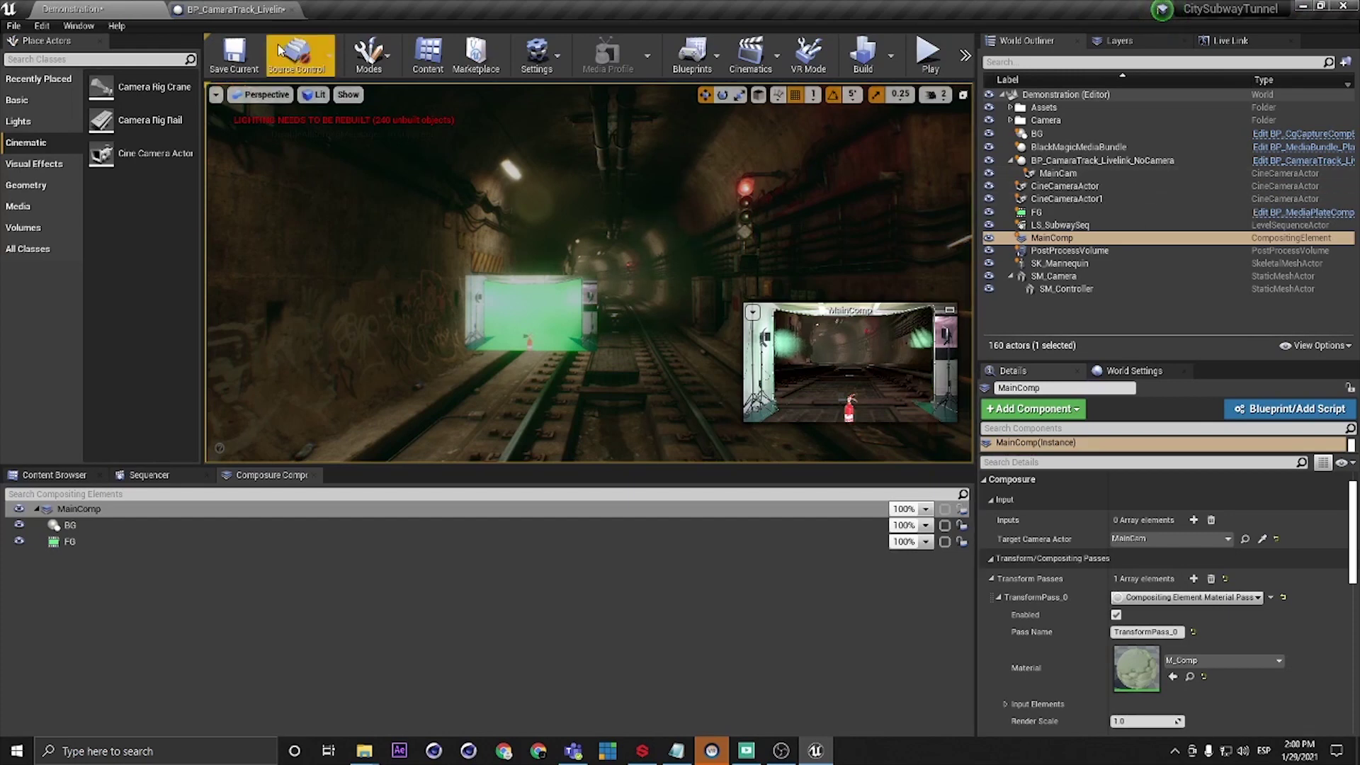
click(236, 9)
scroll(549, 227, up, 3)
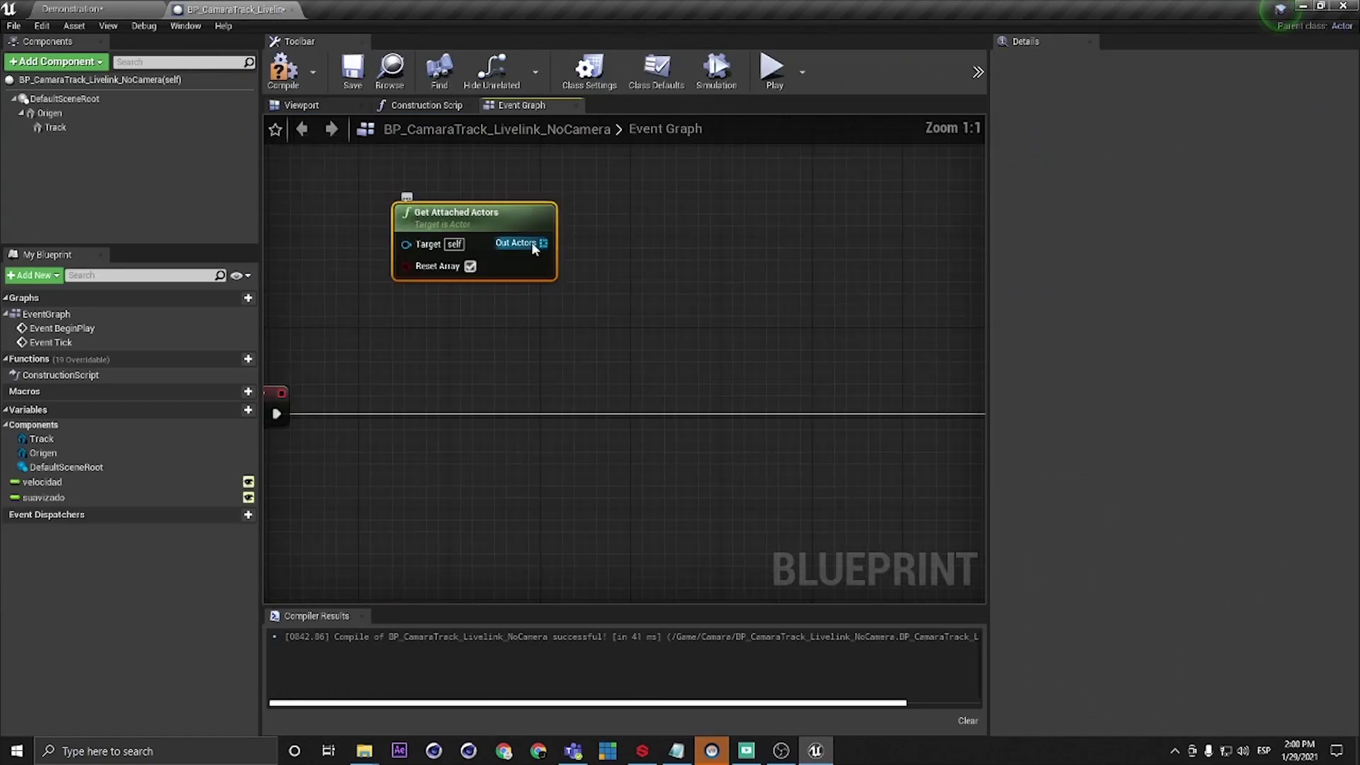
right_drag(534, 291, 527, 329)
drag(504, 286, 633, 297)
text(get)
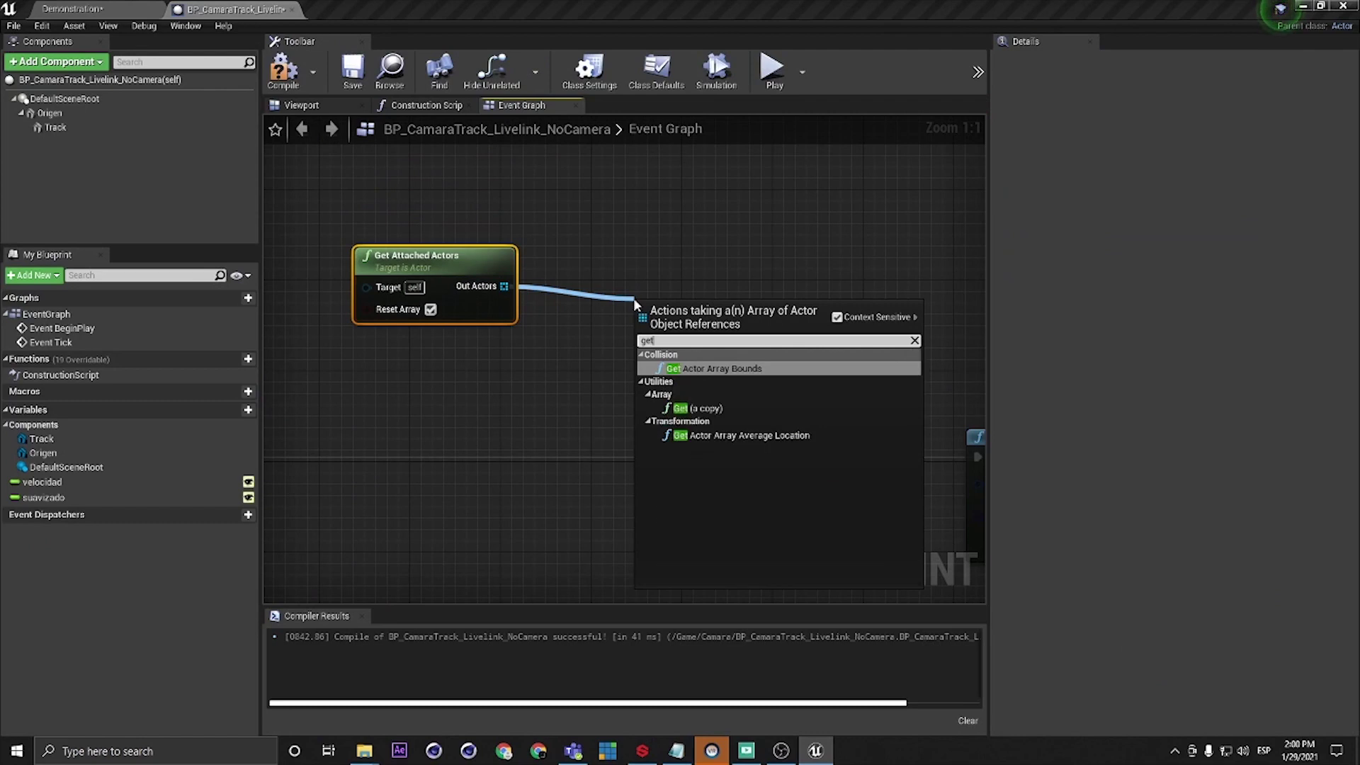
click(700, 408)
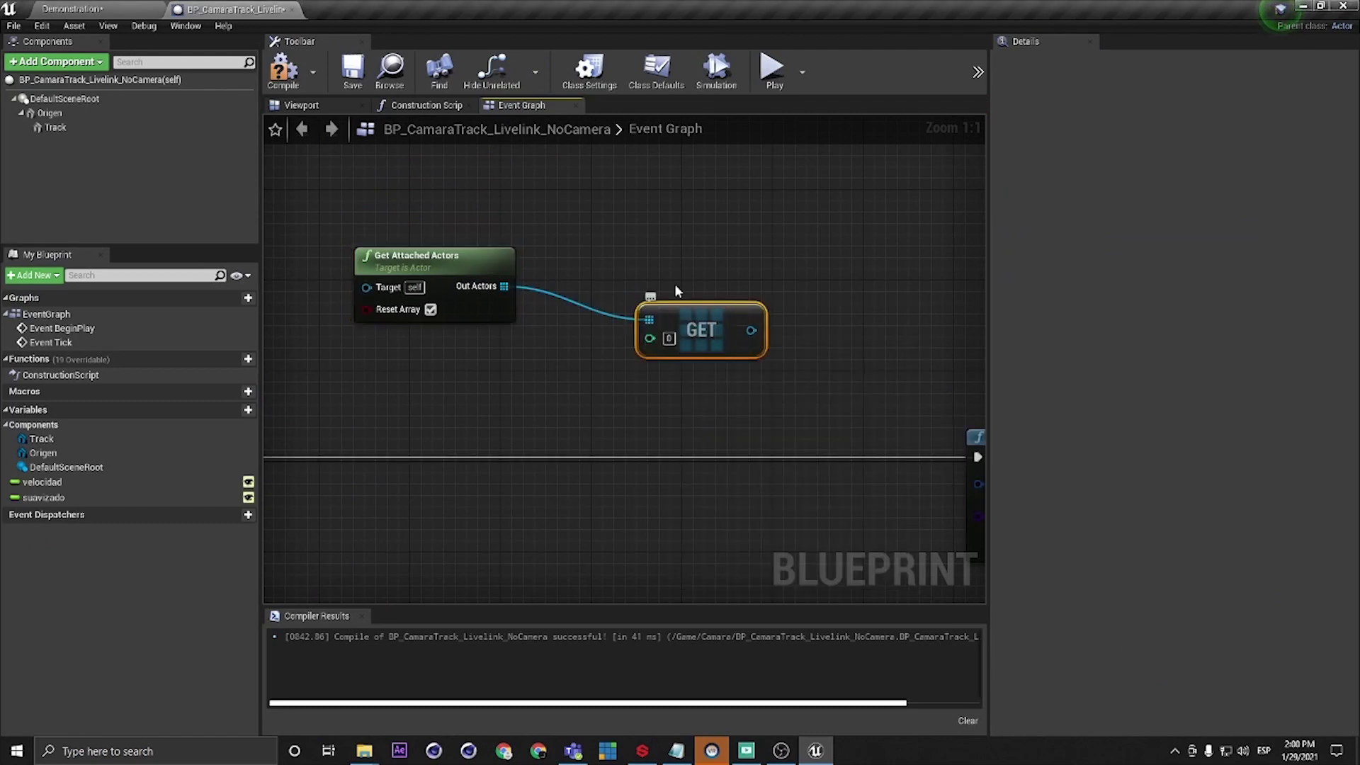
drag(710, 321, 642, 285)
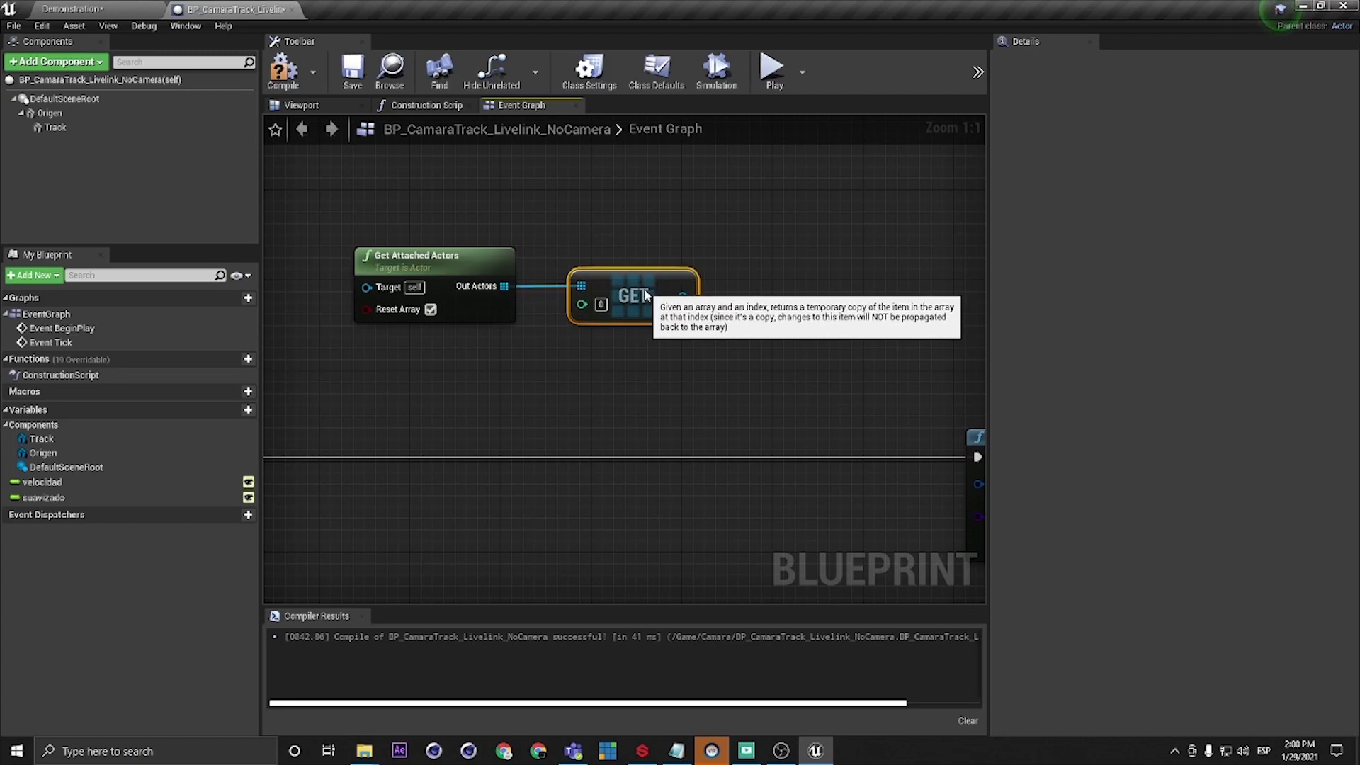
Step: Add an AttachActorToComponent node to the graph below the GET node
scroll(618, 354, down, 1)
right_drag(633, 409, 553, 390)
right_click(469, 347)
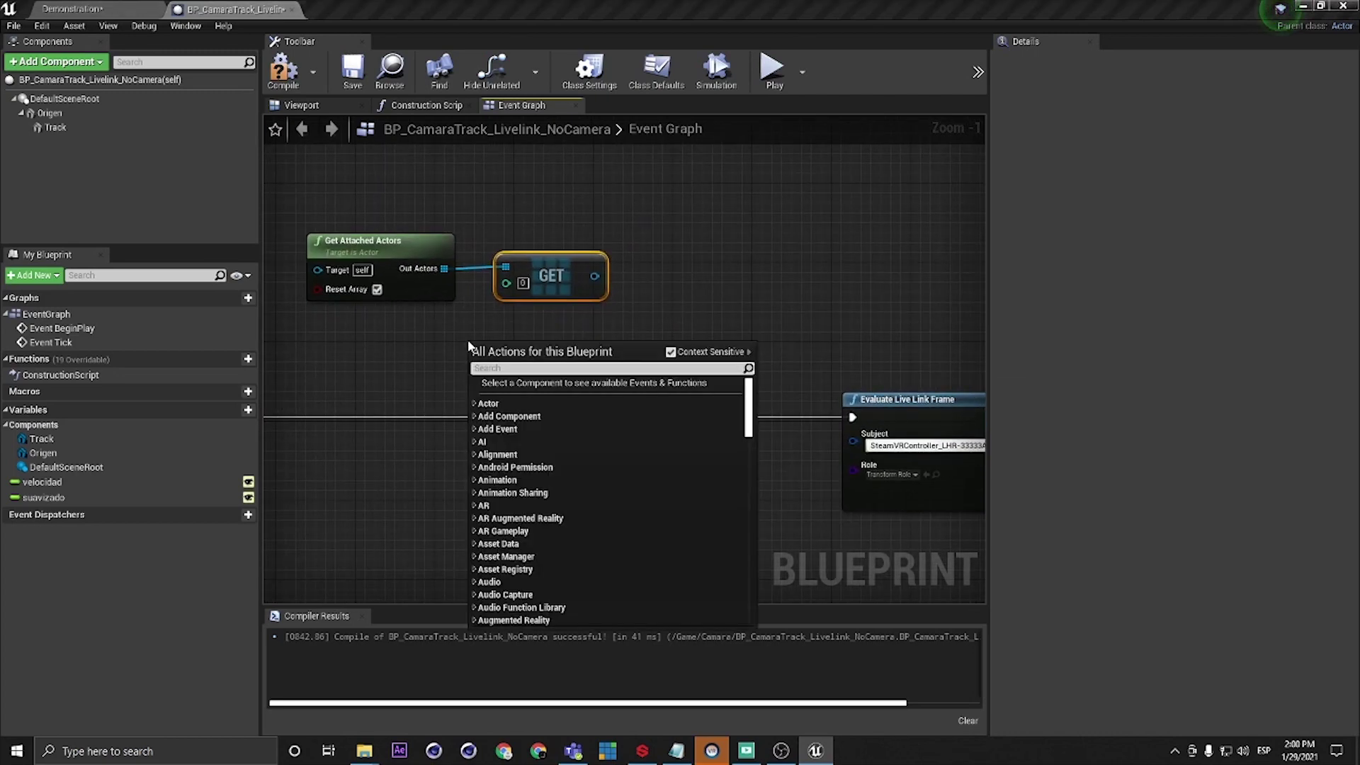
text(attach)
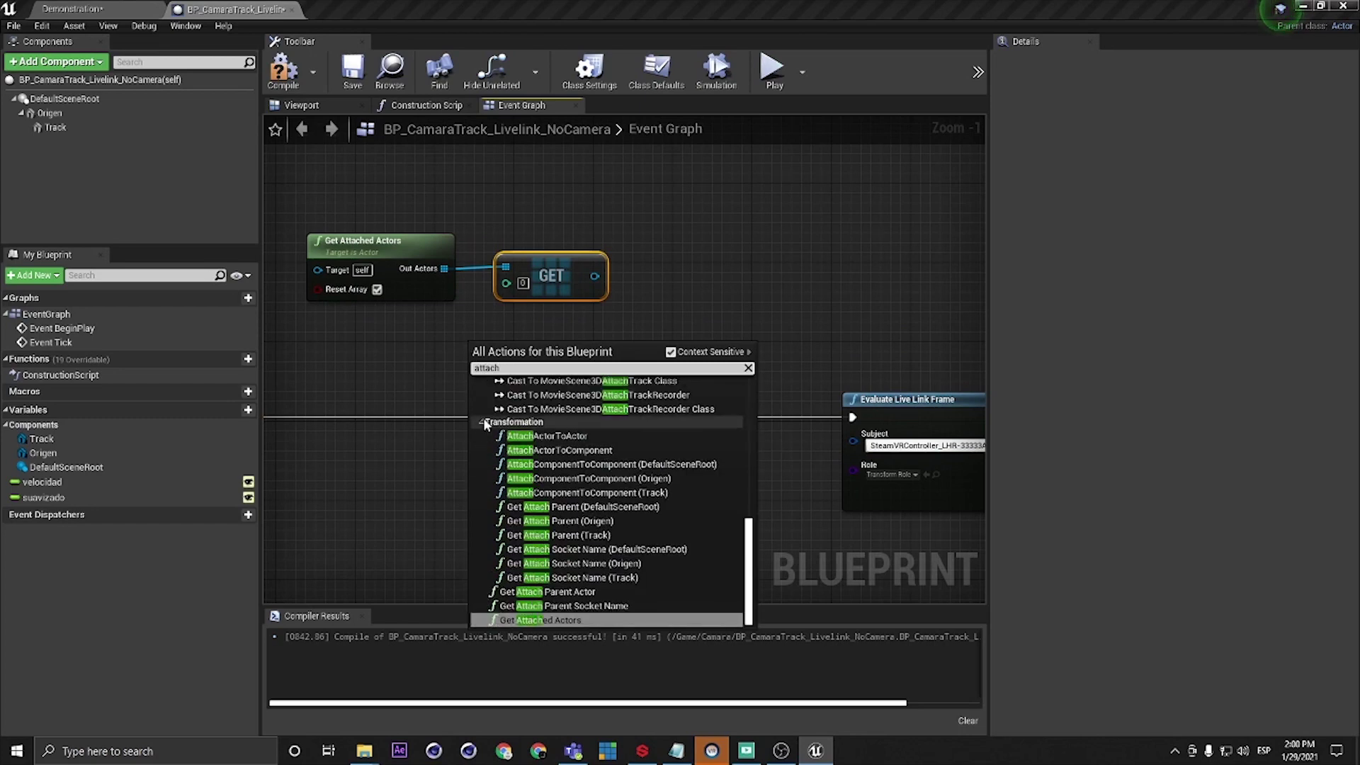
click(594, 450)
drag(573, 351, 683, 352)
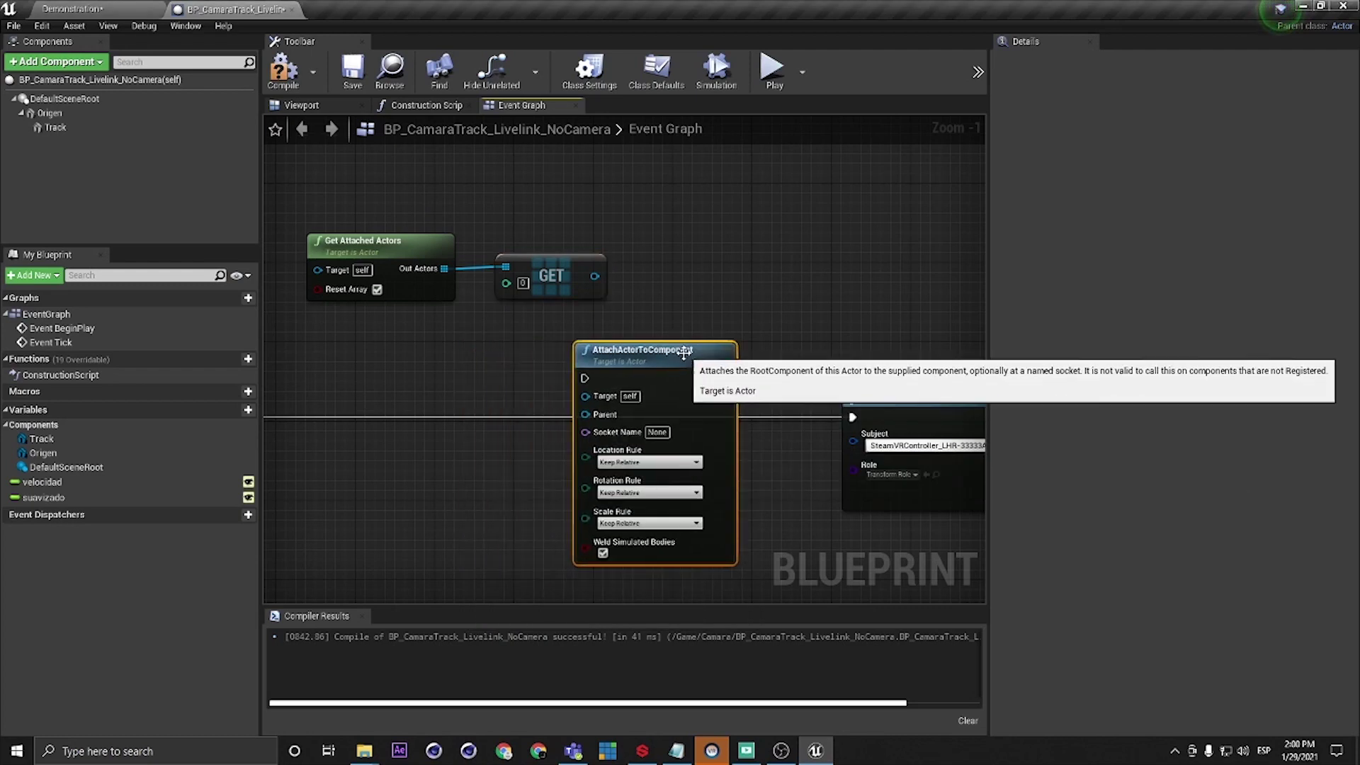
Step: Move the BeginPlay chain's Live Link nodes farther right in the graph to make room for AttachActorToComponent
drag(393, 175, 523, 269)
scroll(671, 319, down, 2)
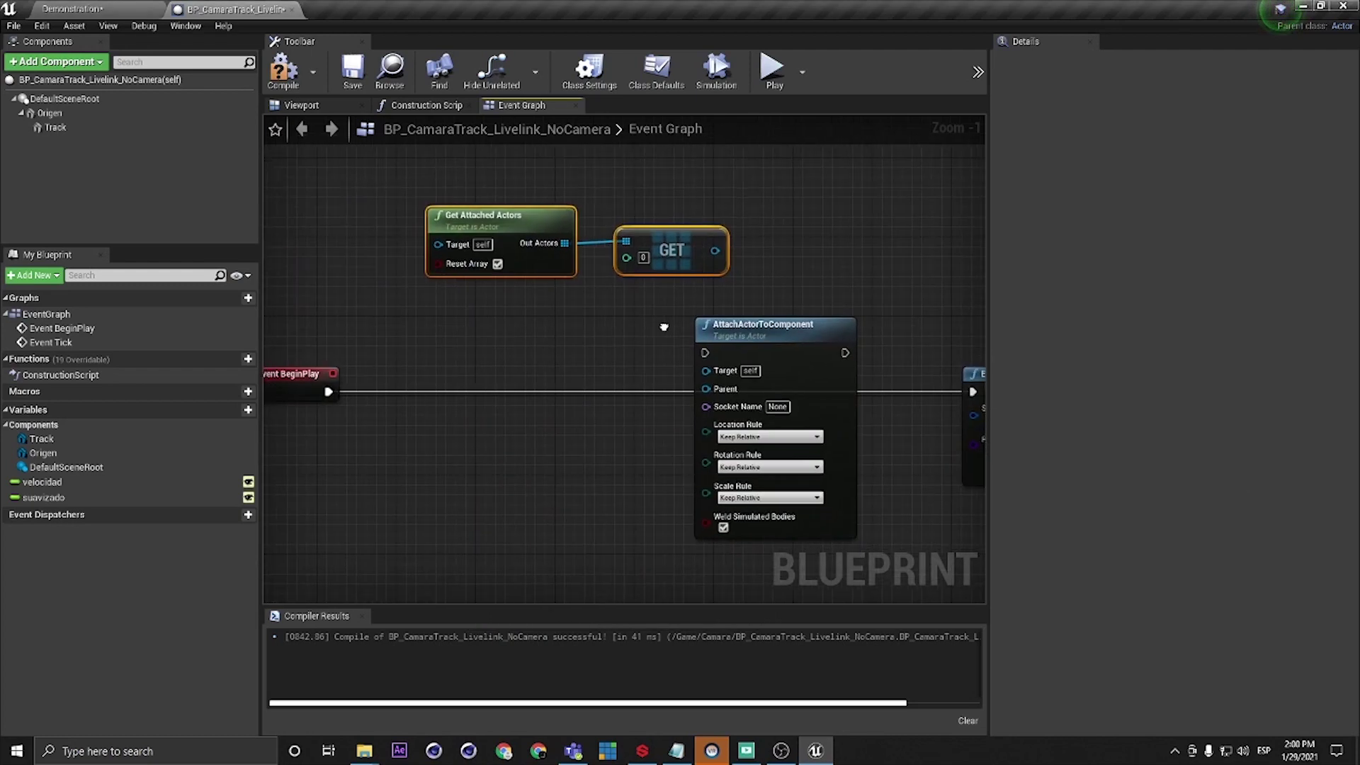
scroll(522, 394, down, 2)
drag(765, 260, 711, 363)
drag(460, 394, 461, 394)
right_drag(400, 352, 846, 357)
drag(400, 352, 543, 352)
right_drag(550, 290, 911, 276)
scroll(551, 293, up, 5)
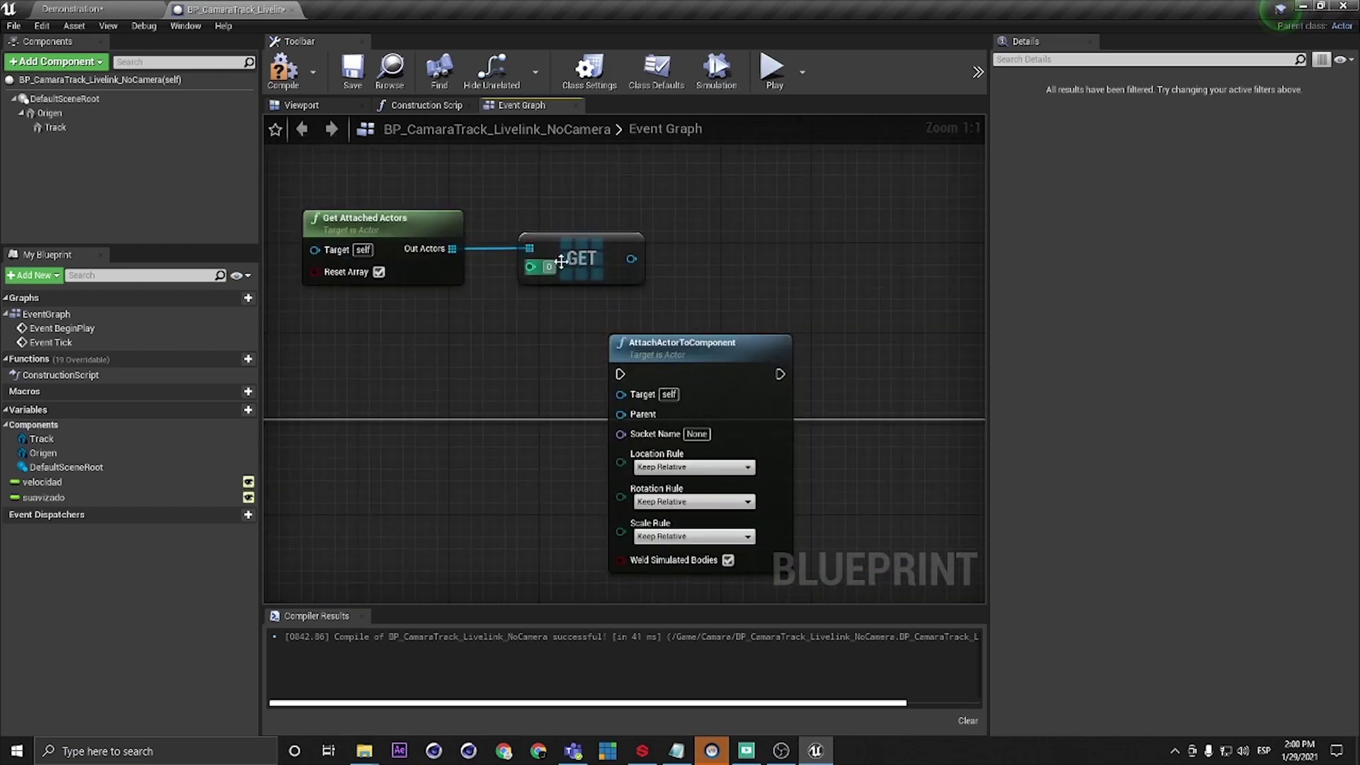
Step: Connect the GET output to AttachActorToComponent's Target and a Track component reference to its Parent
drag(631, 259, 633, 262)
drag(55, 128, 631, 260)
right_drag(537, 317, 662, 294)
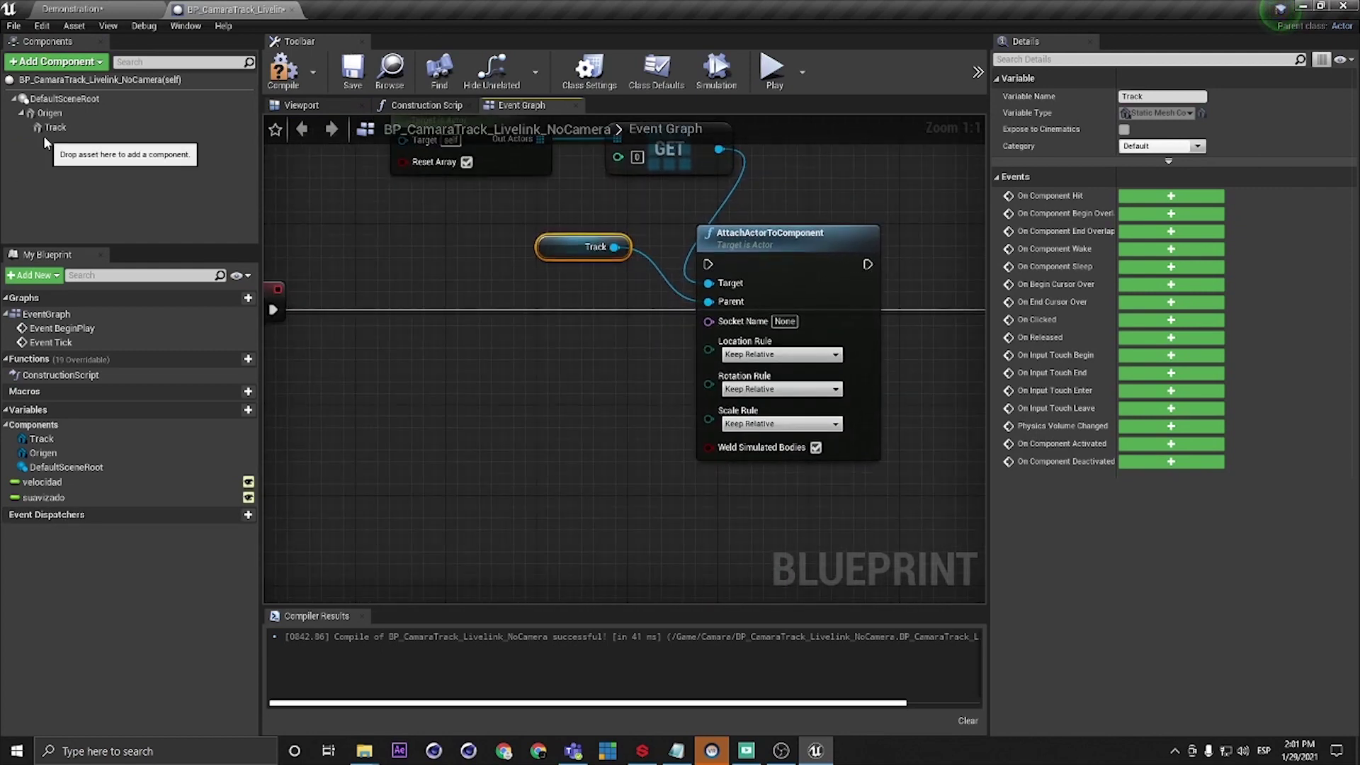
scroll(669, 320, down, 1)
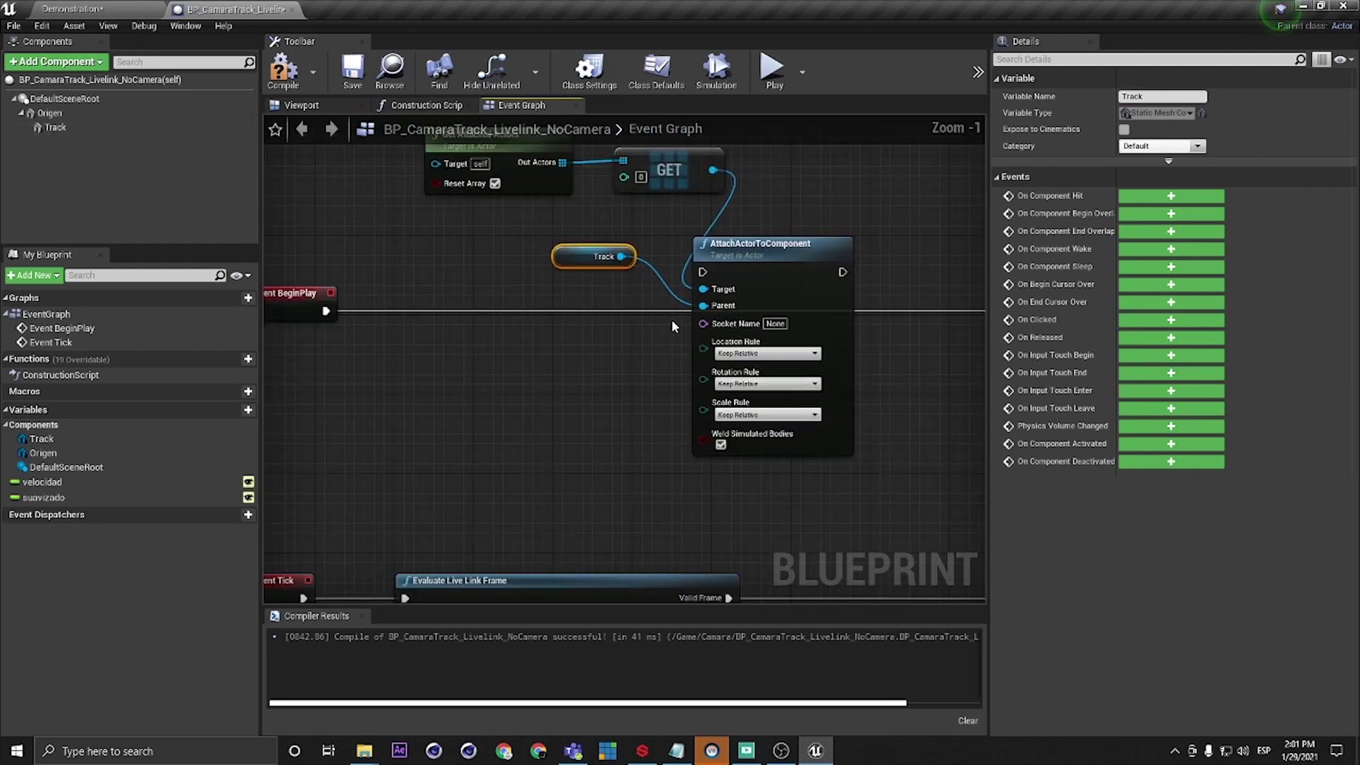
Step: Wire execution from Event BeginPlay through AttachActorToComponent to the BeginPlay chain's Evaluate Live Link Frame node
drag(702, 272, 325, 312)
right_drag(499, 362, 332, 372)
right_drag(905, 385, 601, 359)
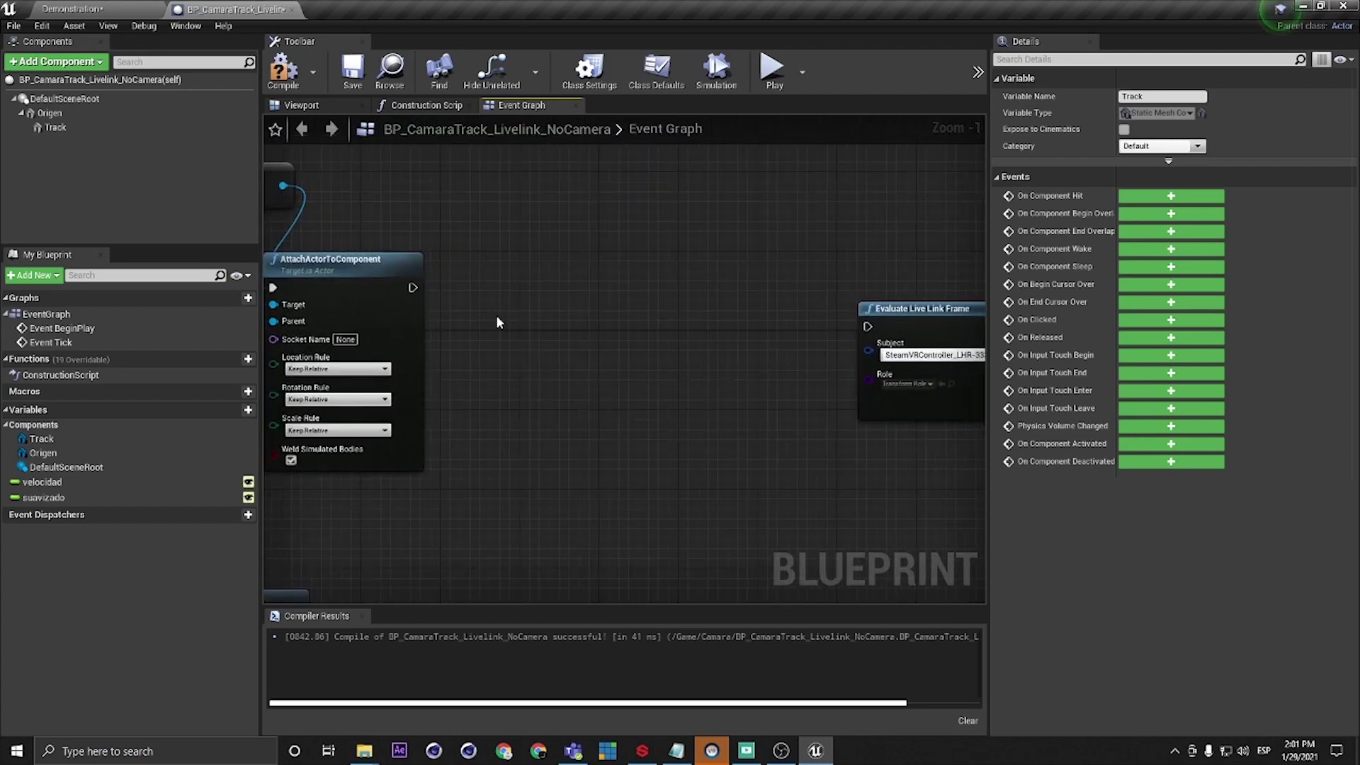
drag(413, 287, 868, 326)
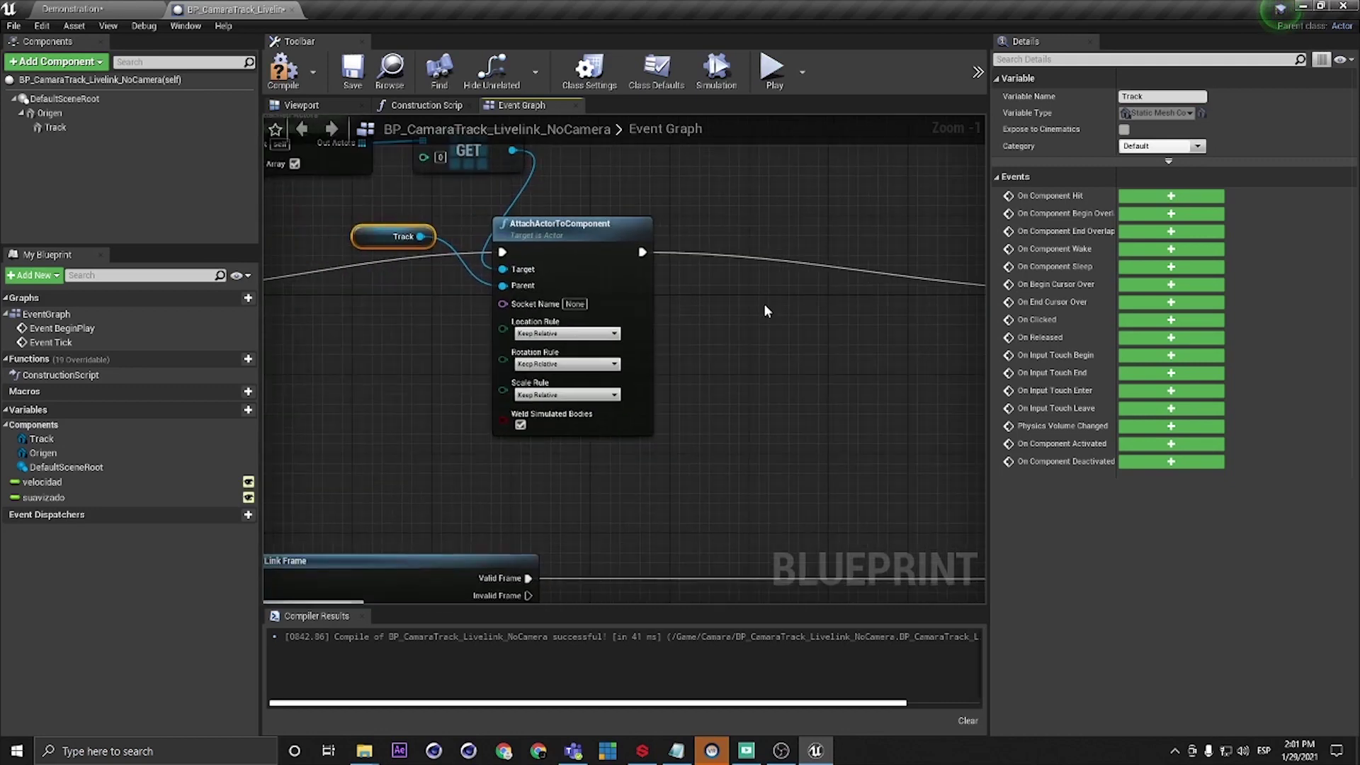
Step: Arrange the Get Attached Actors, GET and Track nodes beneath the BeginPlay wire, and compile and save the blueprint
drag(574, 242, 726, 286)
scroll(608, 328, down, 1)
drag(453, 260, 521, 420)
drag(364, 227, 561, 329)
click(283, 71)
click(352, 70)
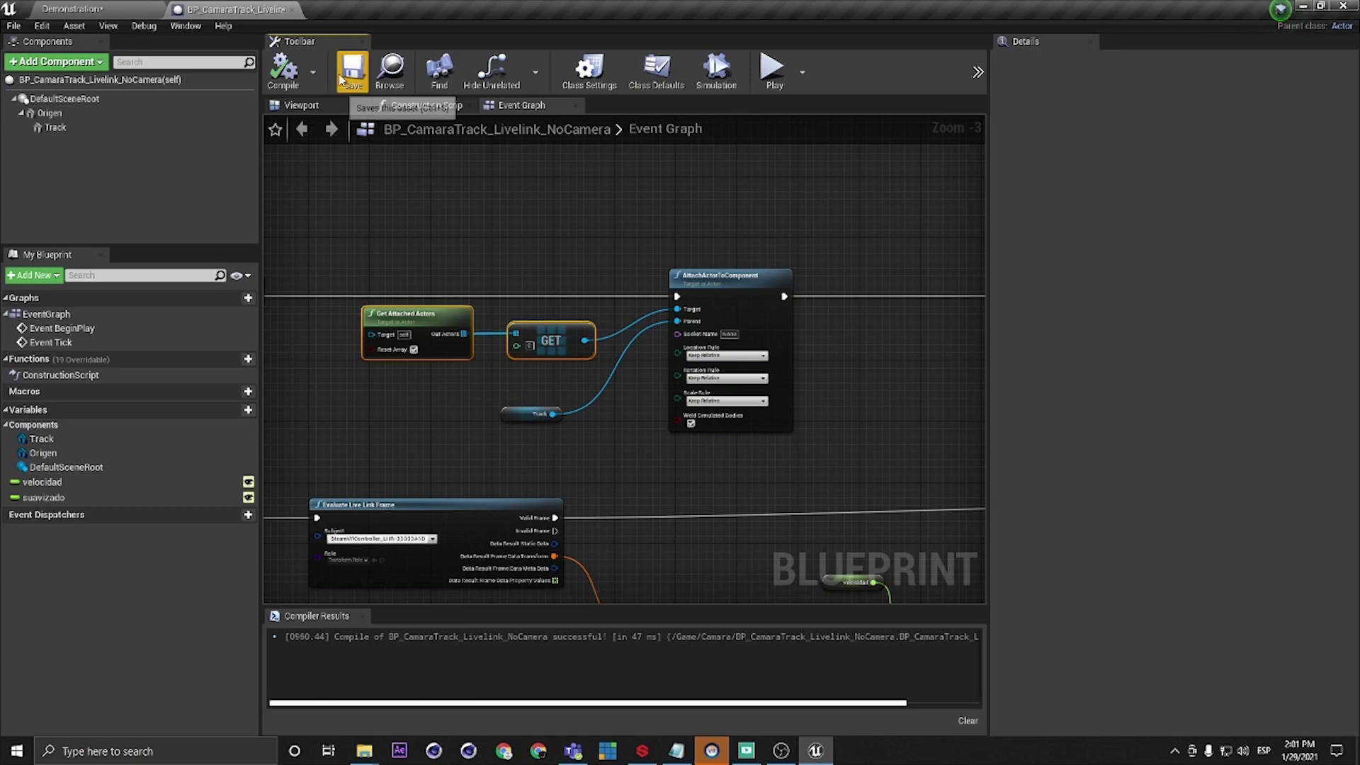
Step: In the level, reset MainCam's relative location to 0, 0, 0 and enable Lock Actor Movement for it
click(73, 9)
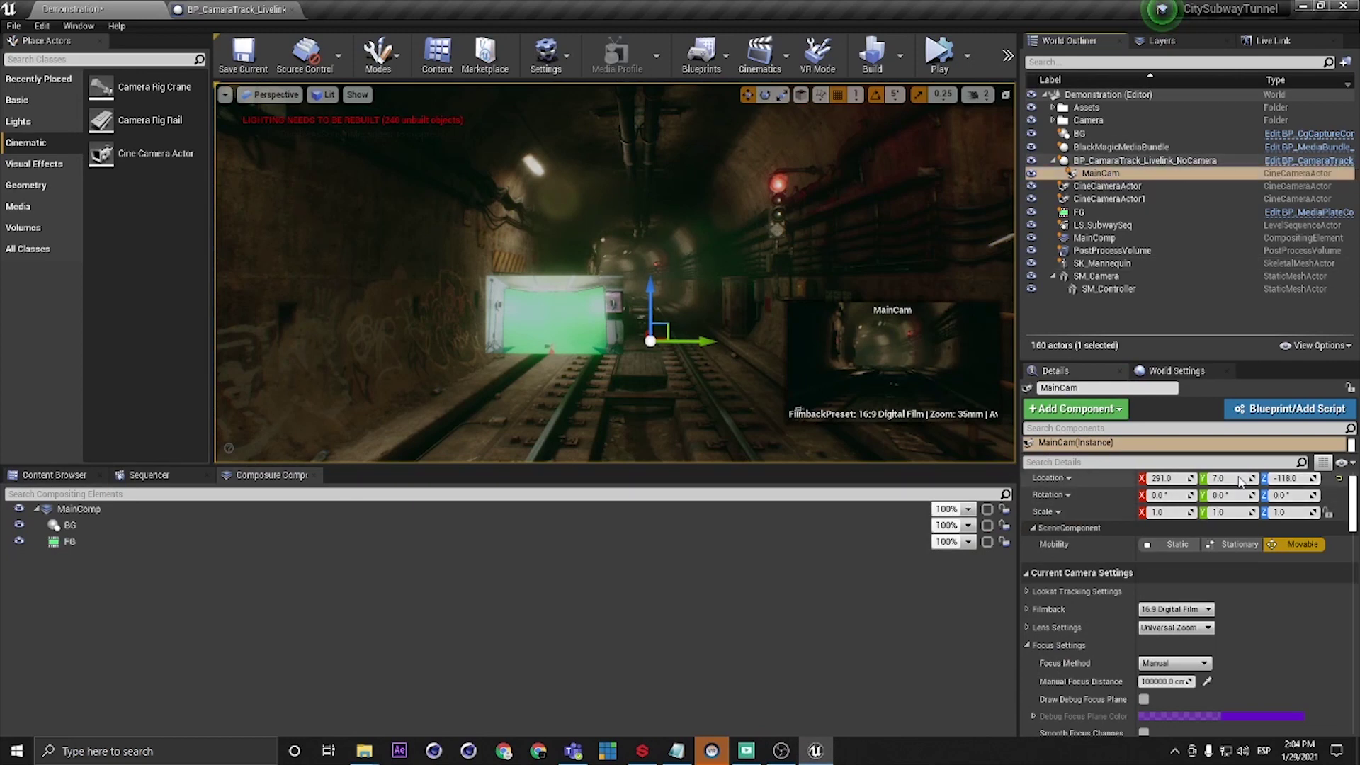
click(1340, 481)
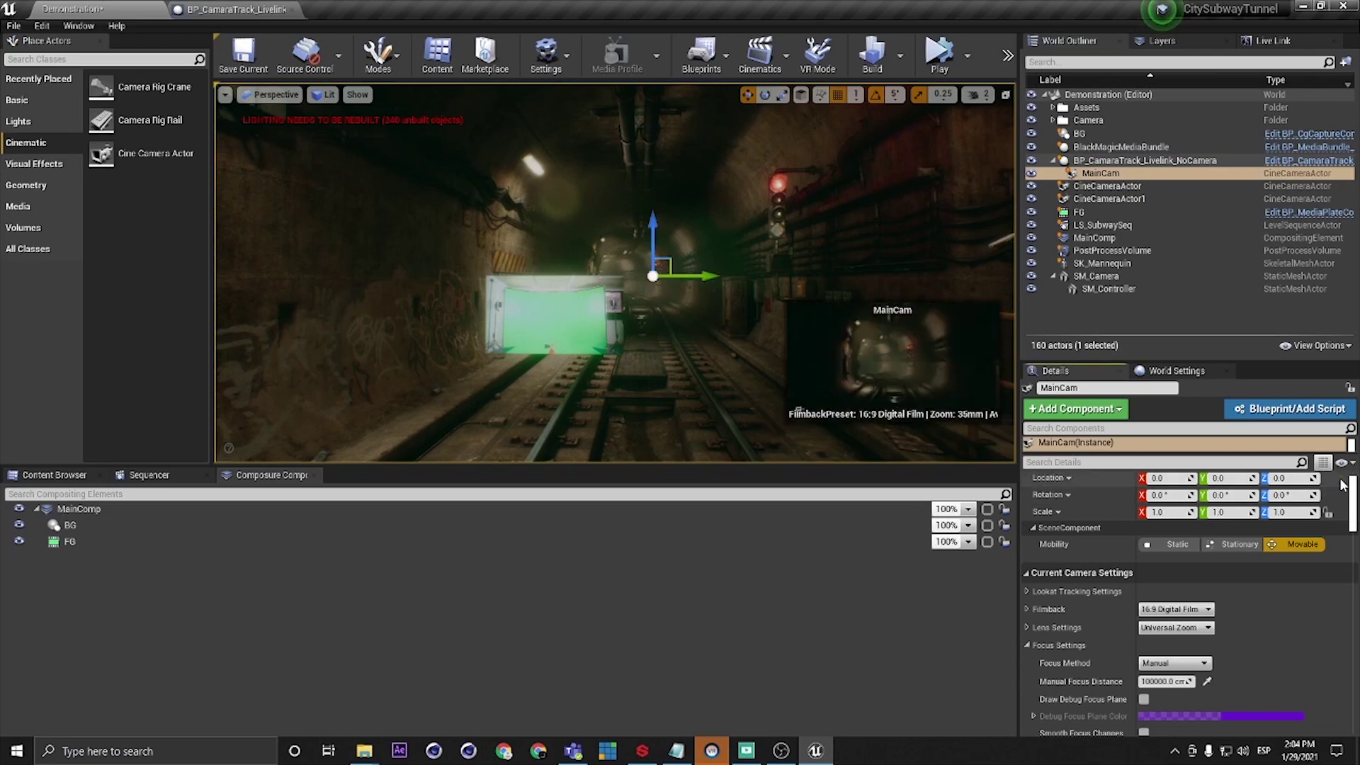
right_click(1094, 174)
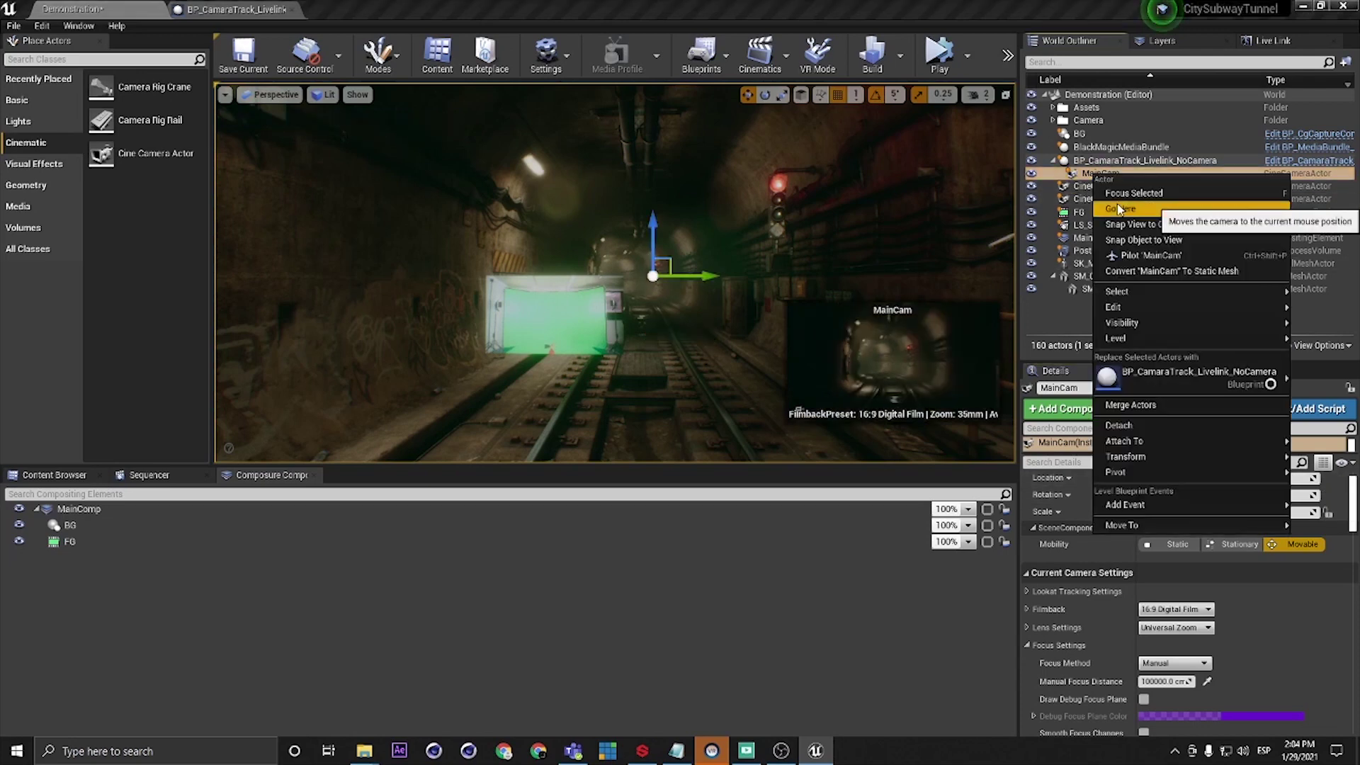
mouse_move(1169, 455)
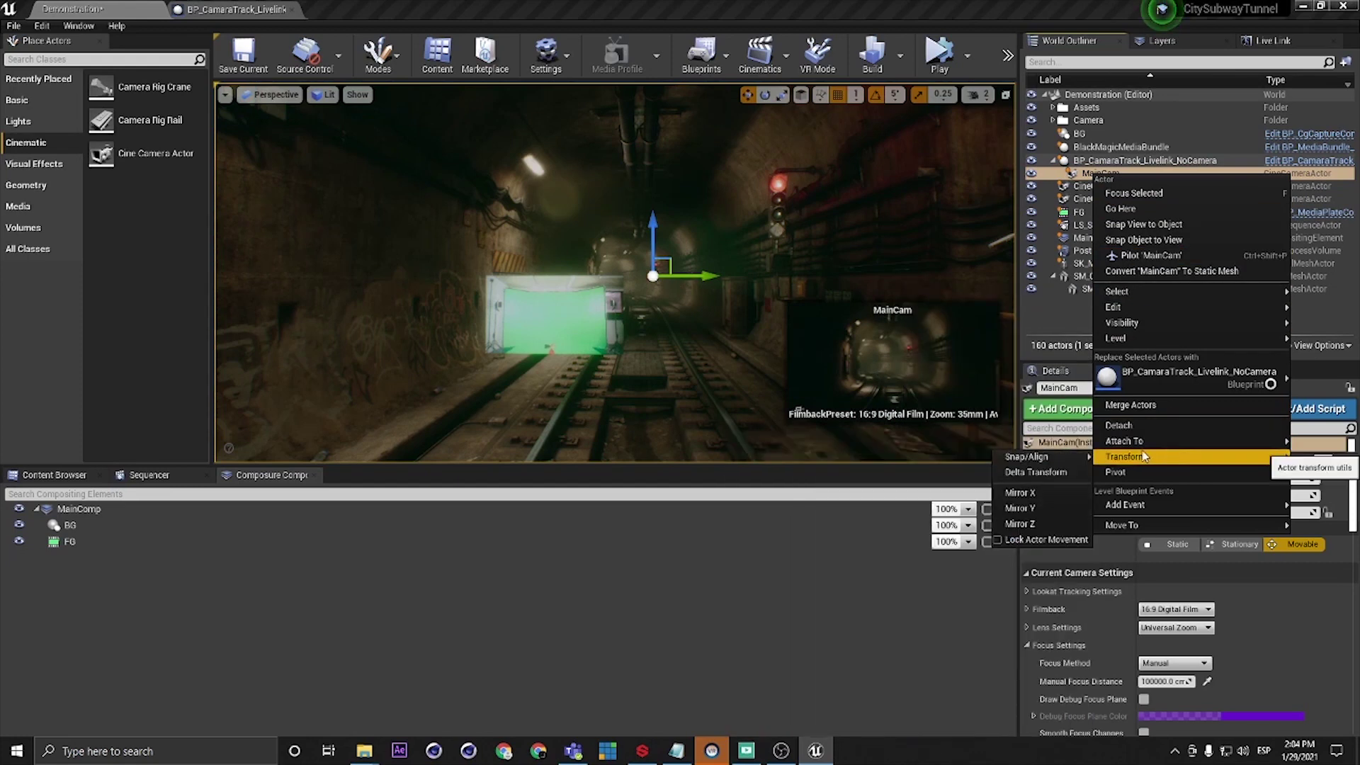
click(1034, 540)
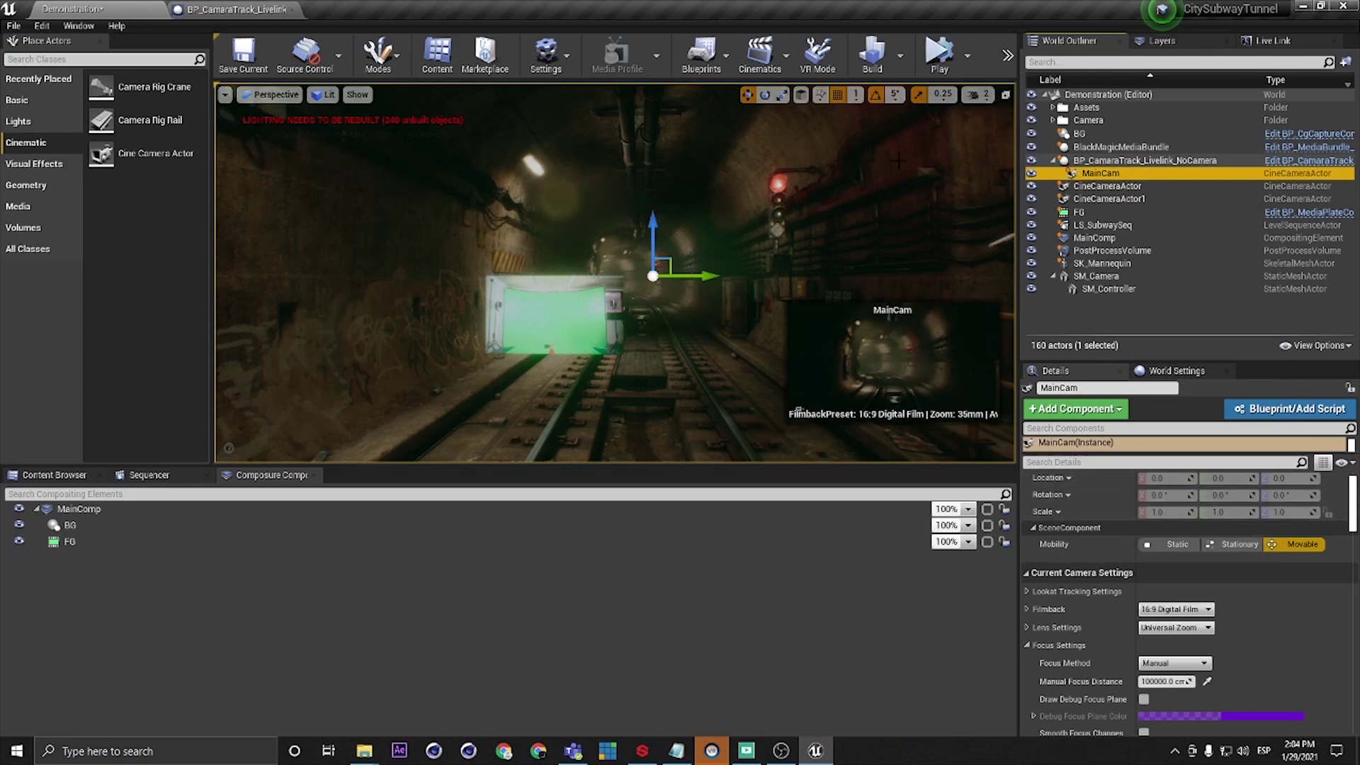
Step: Play the level to test the tracked MainCam, check the MainComp composite preview while it runs, and stop playback
click(939, 57)
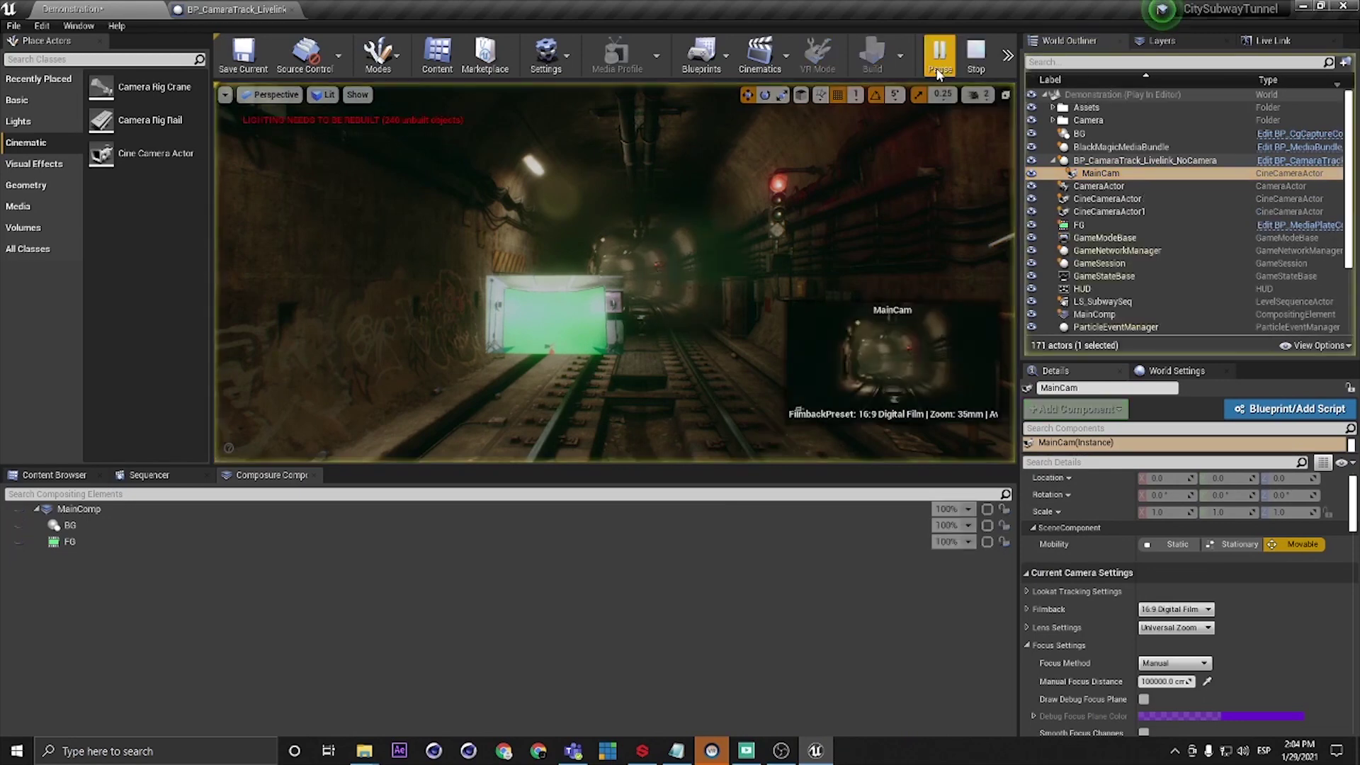
click(976, 61)
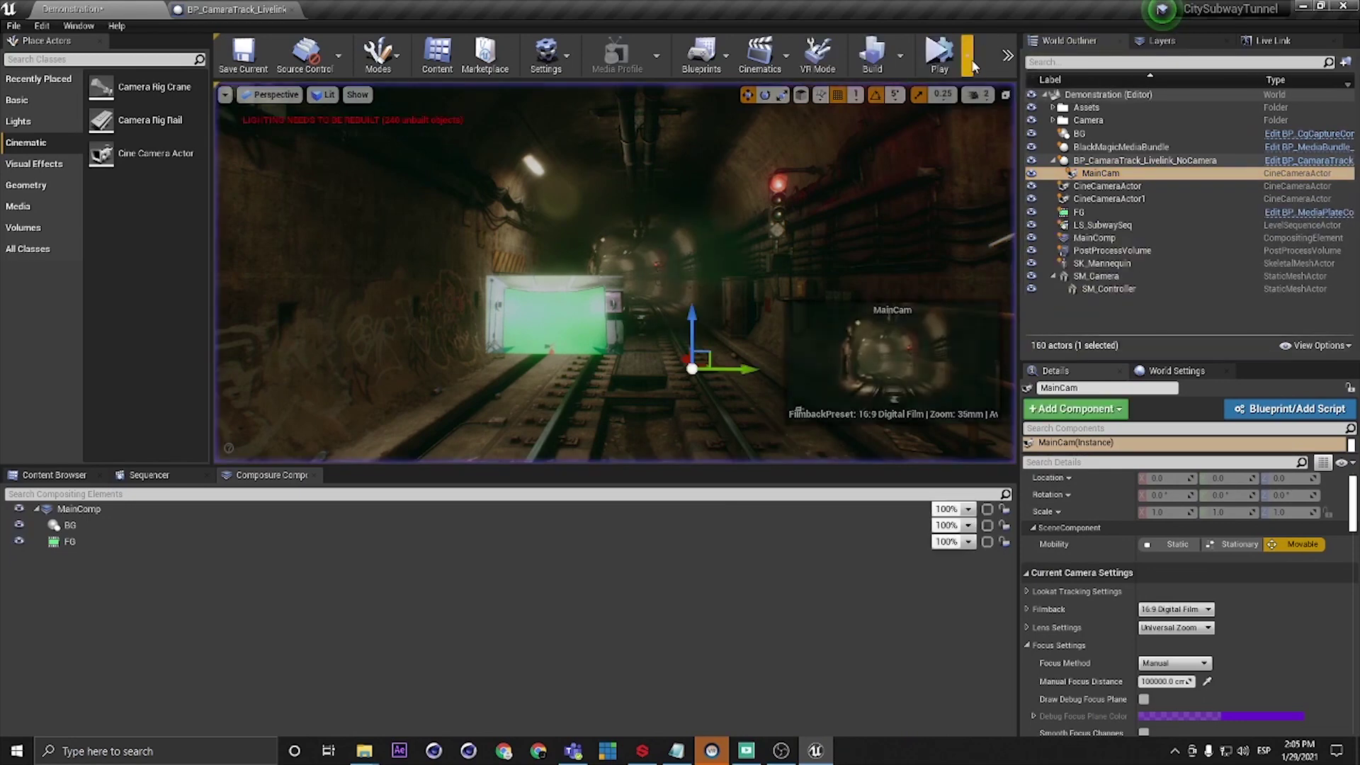
click(125, 512)
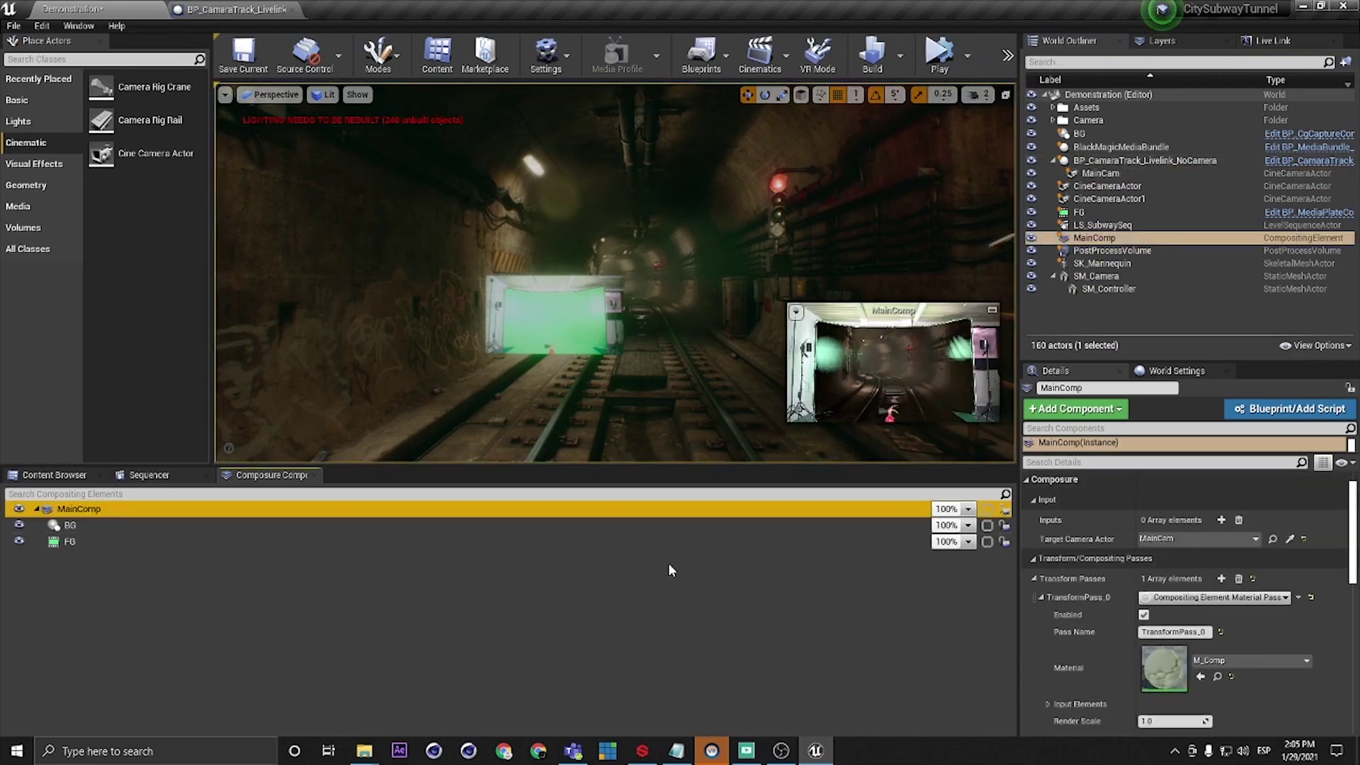
click(932, 66)
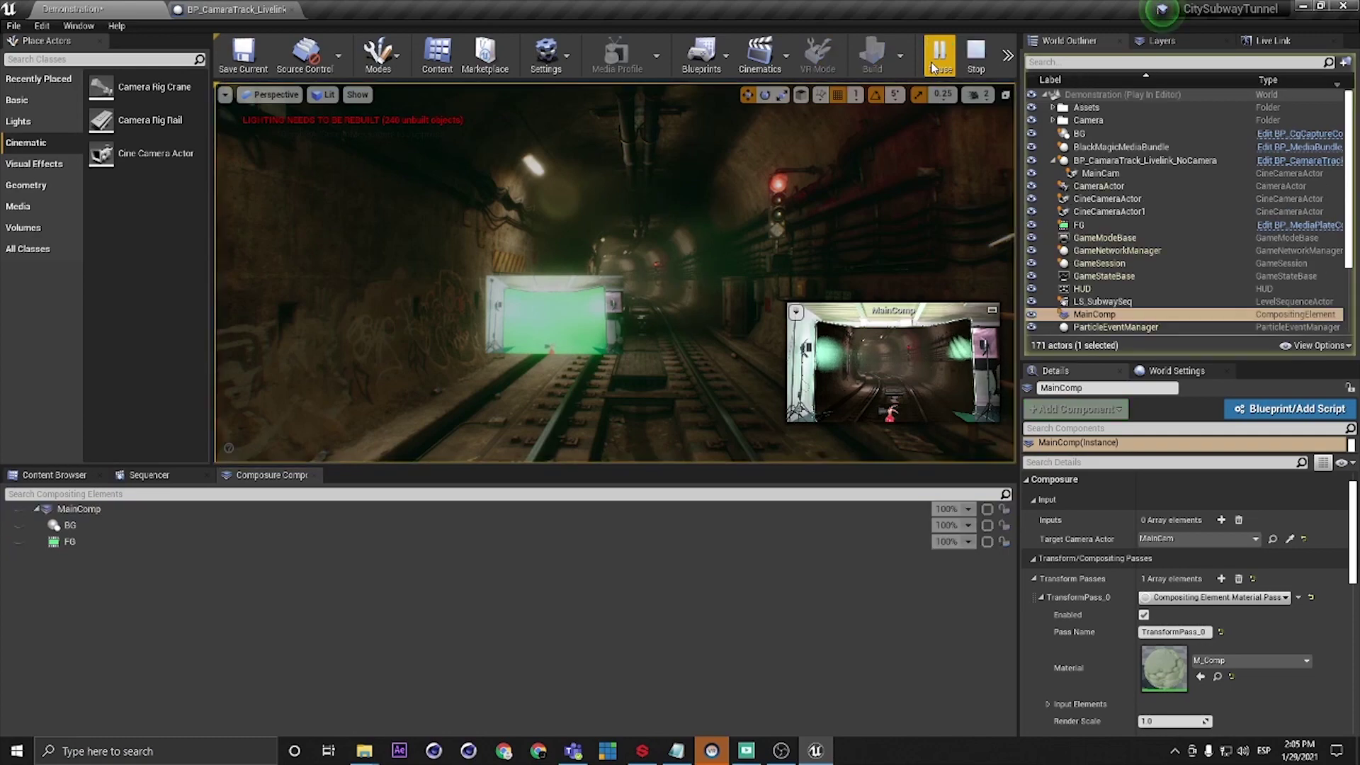
click(990, 311)
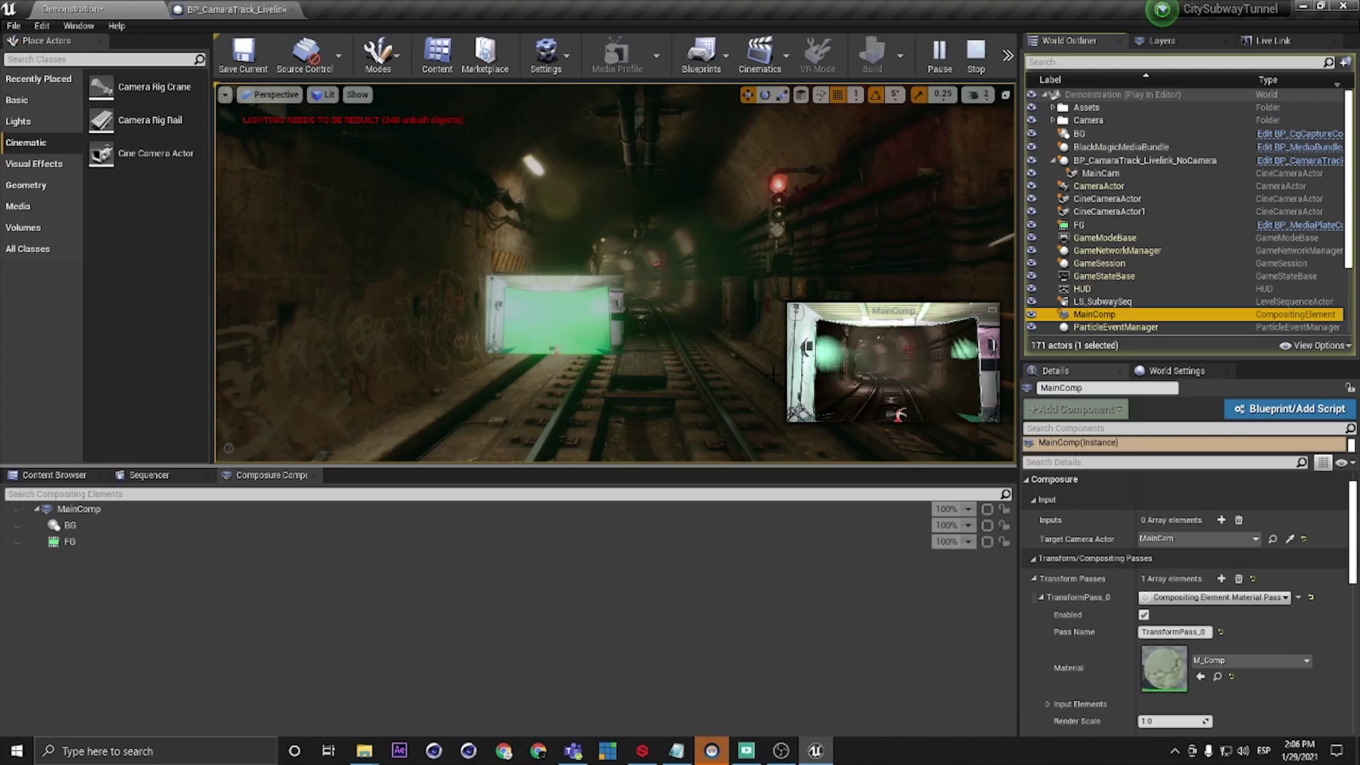
click(975, 55)
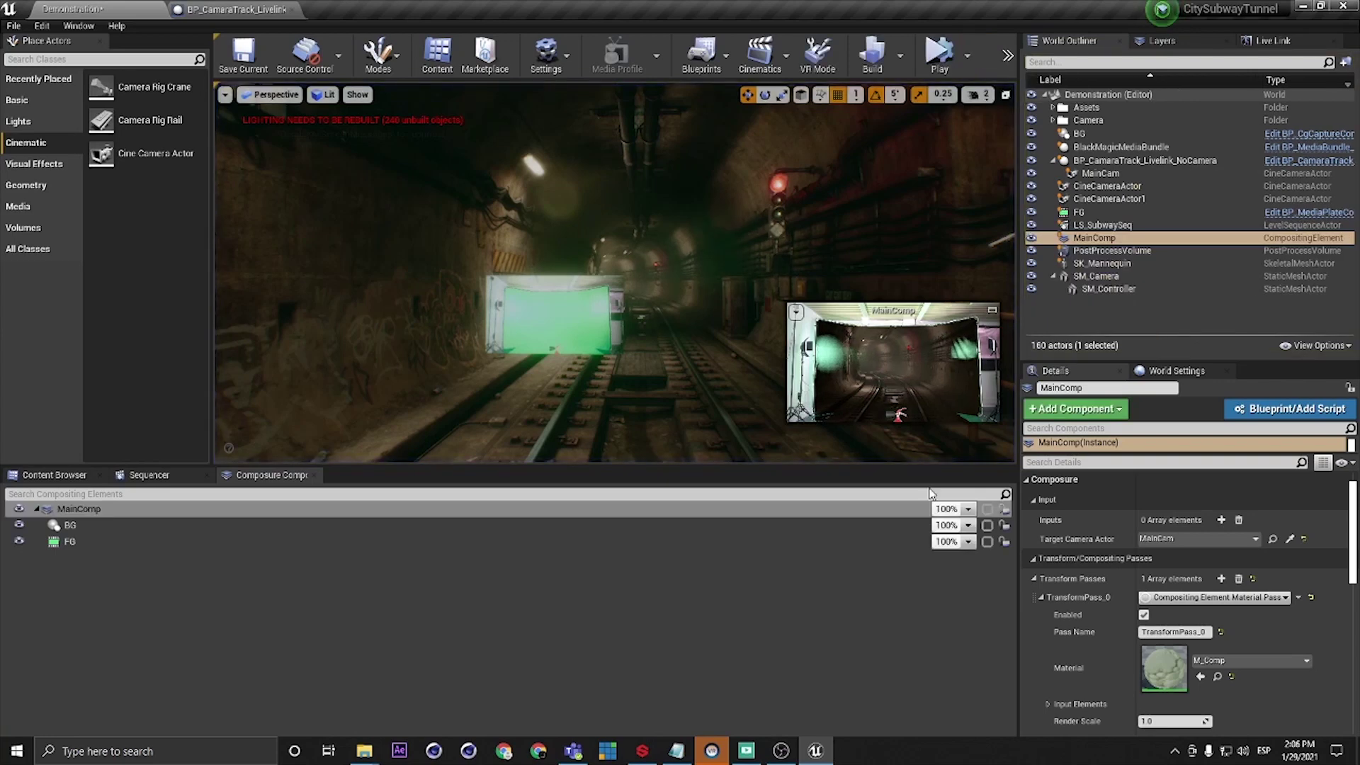